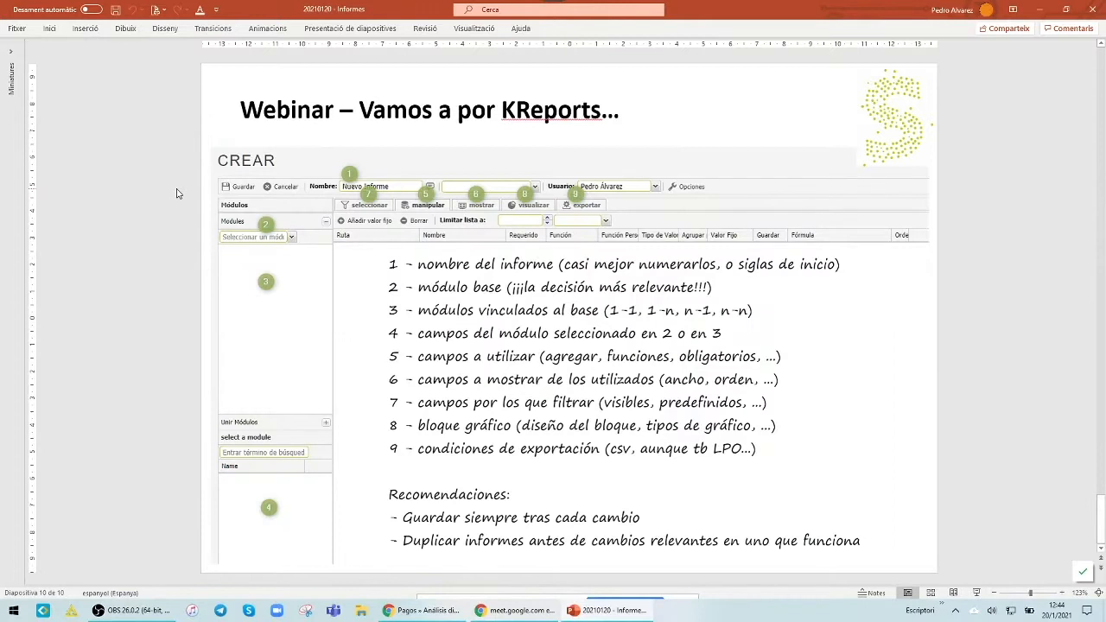
Step: Switch to SinergiaCRM in the browser and open the KReports list of reports
click(427, 611)
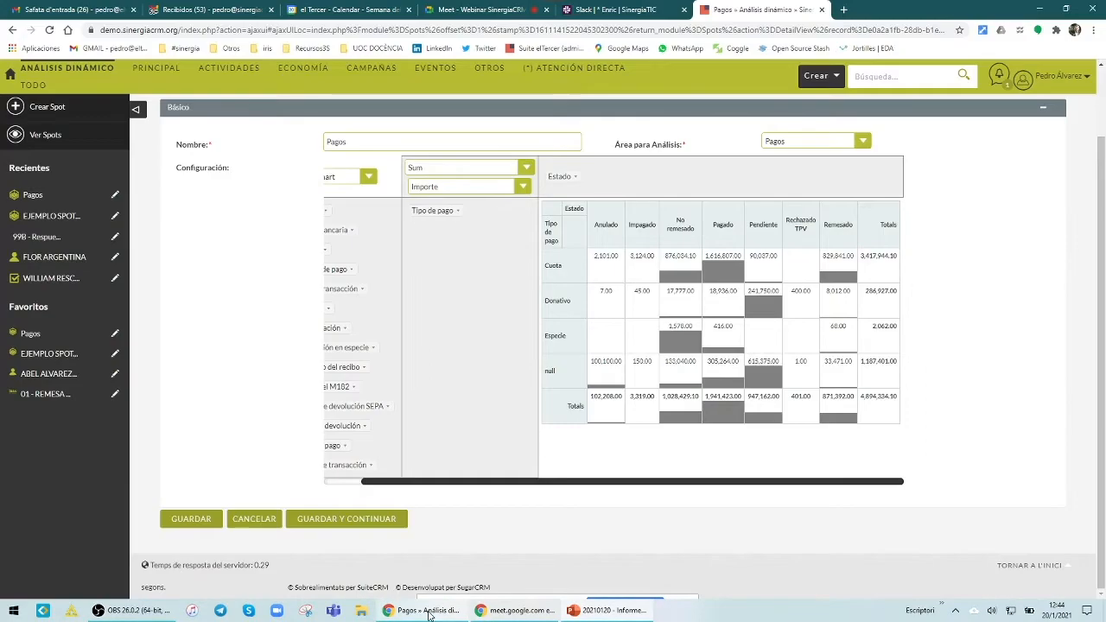
mouse_move(489, 69)
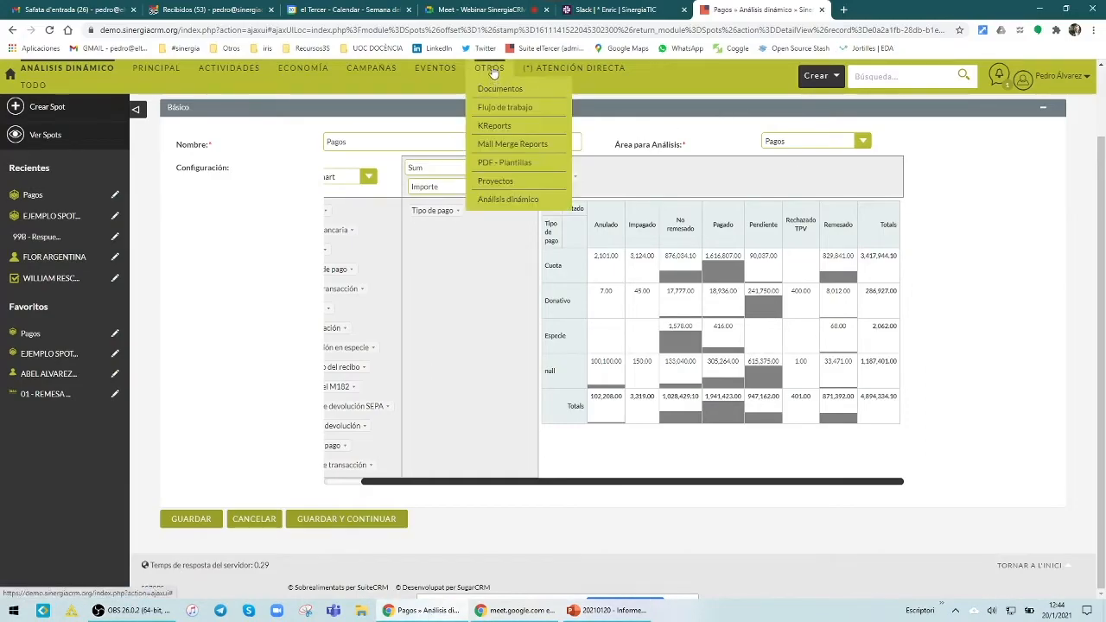
click(490, 128)
click(595, 97)
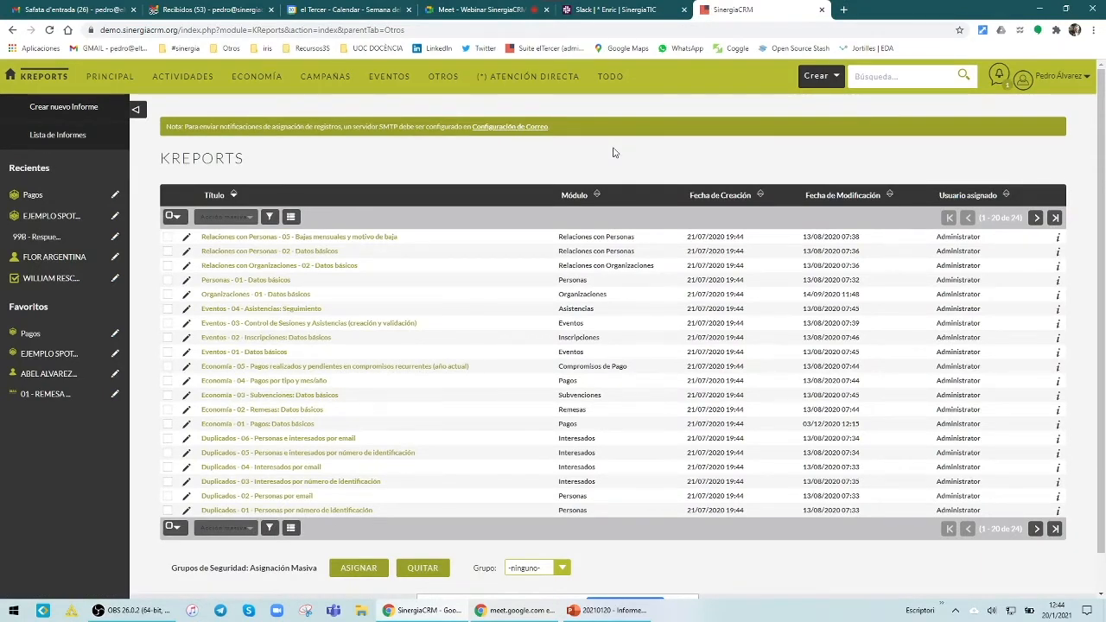
key(ctrl+plus)
key(ctrl+plus)
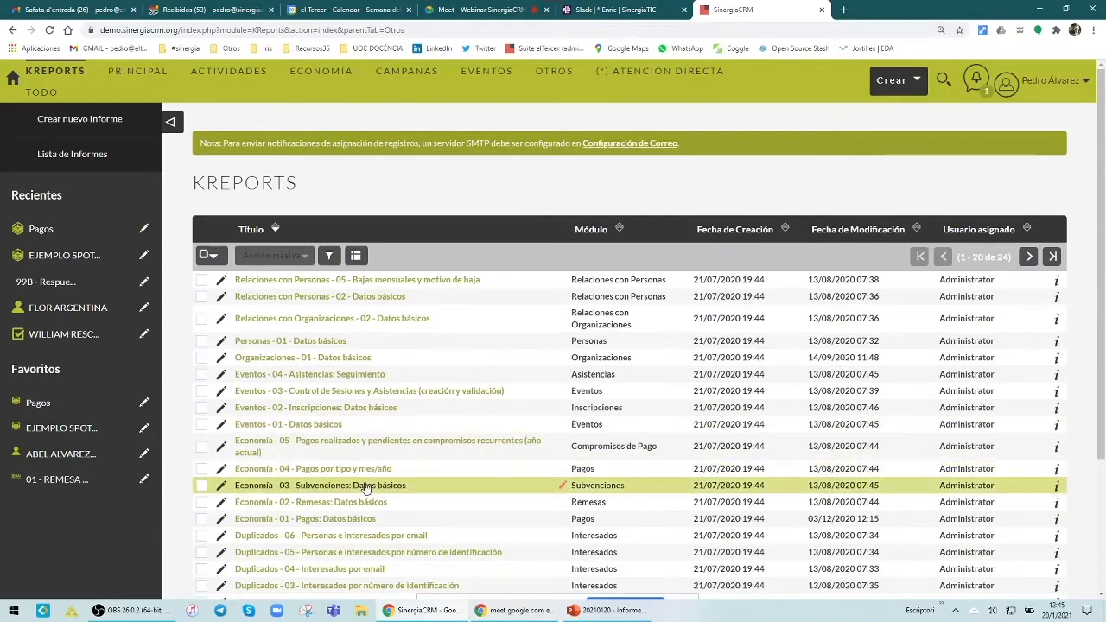
Step: Open the report "Economía - 03 - Subvenciones: Datos básicos" and expand its search and filter criteria
click(365, 486)
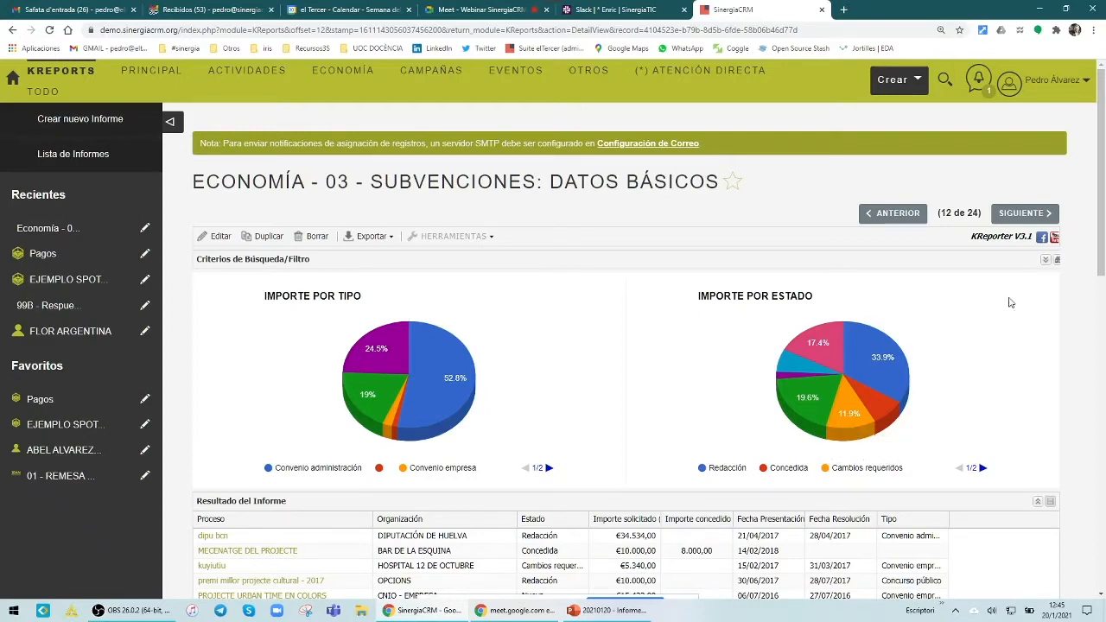
click(1045, 260)
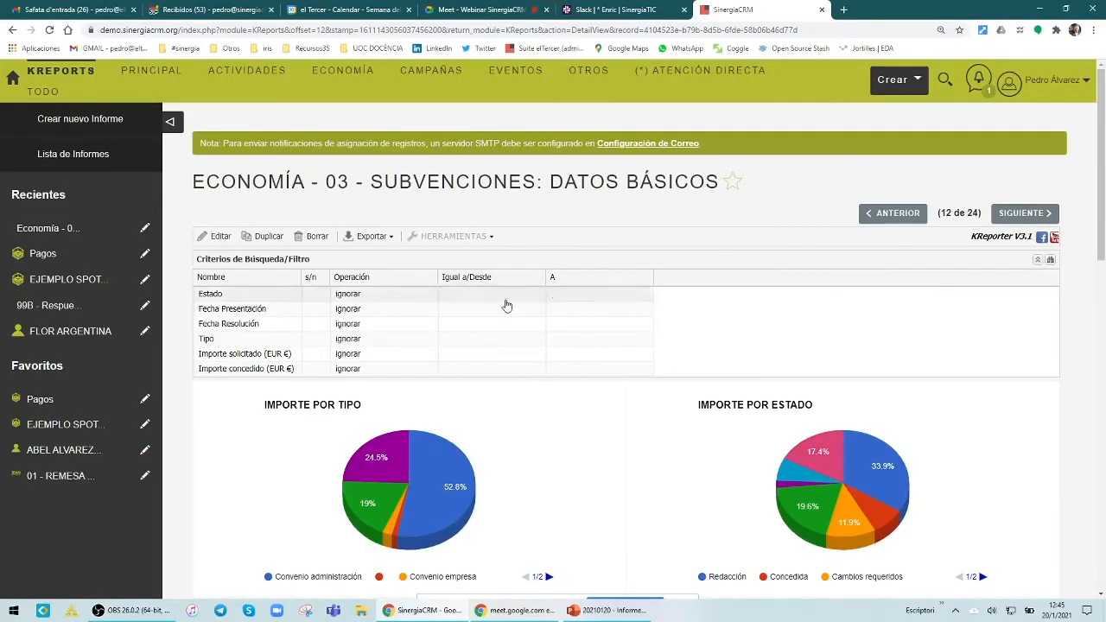
scroll(640, 509, down, 3)
scroll(577, 427, up, 3)
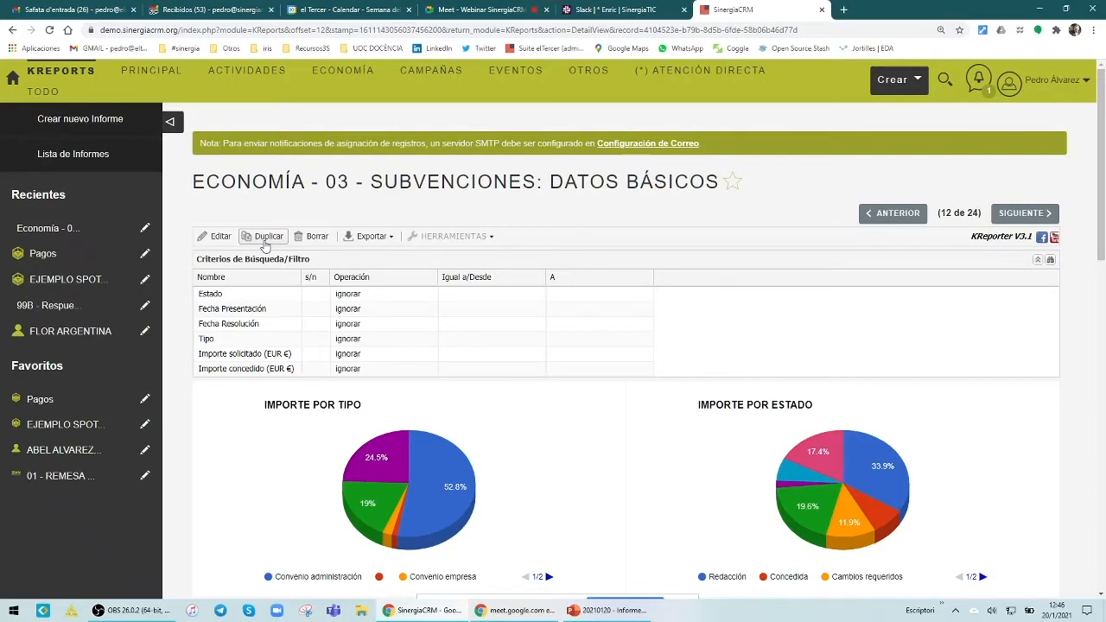
Step: Check the report's export formats without exporting, and look through its results table and charts
click(367, 241)
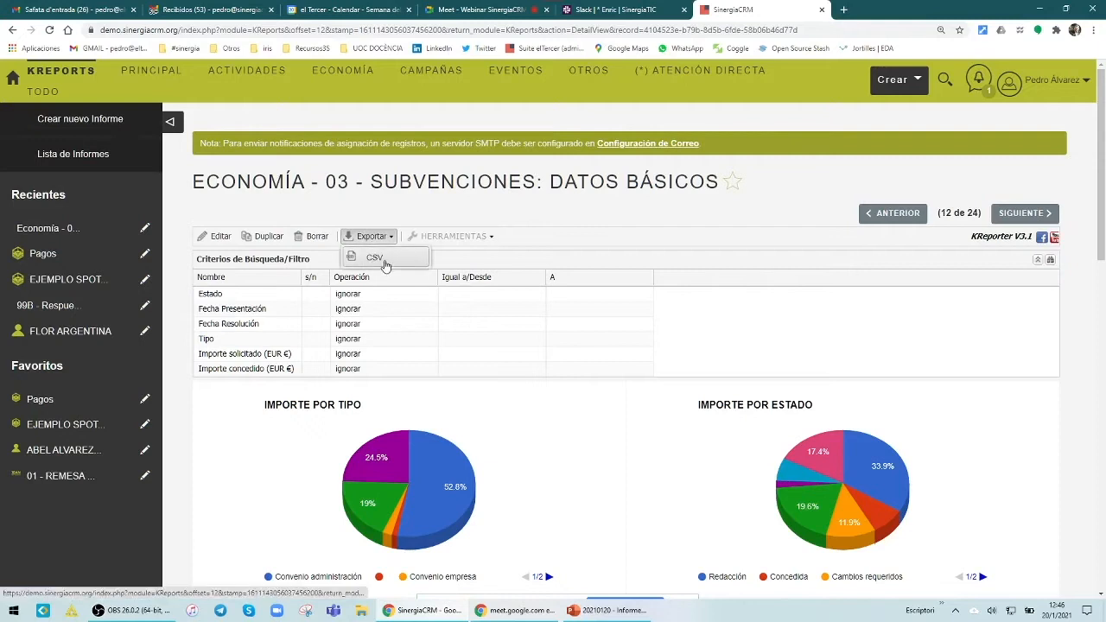
click(424, 219)
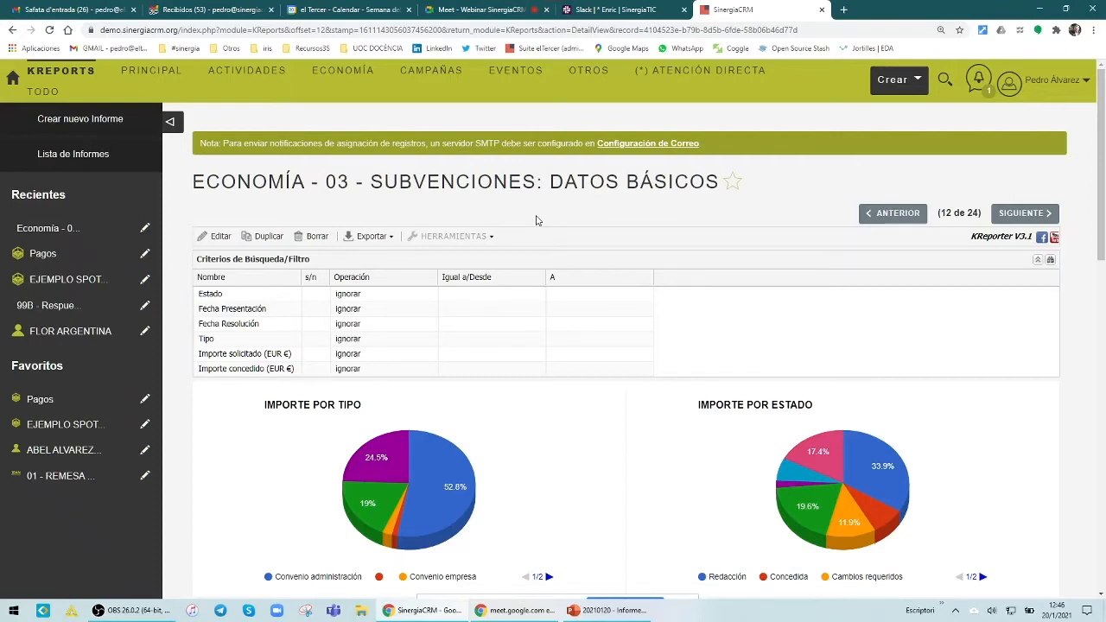
scroll(743, 345, down, 4)
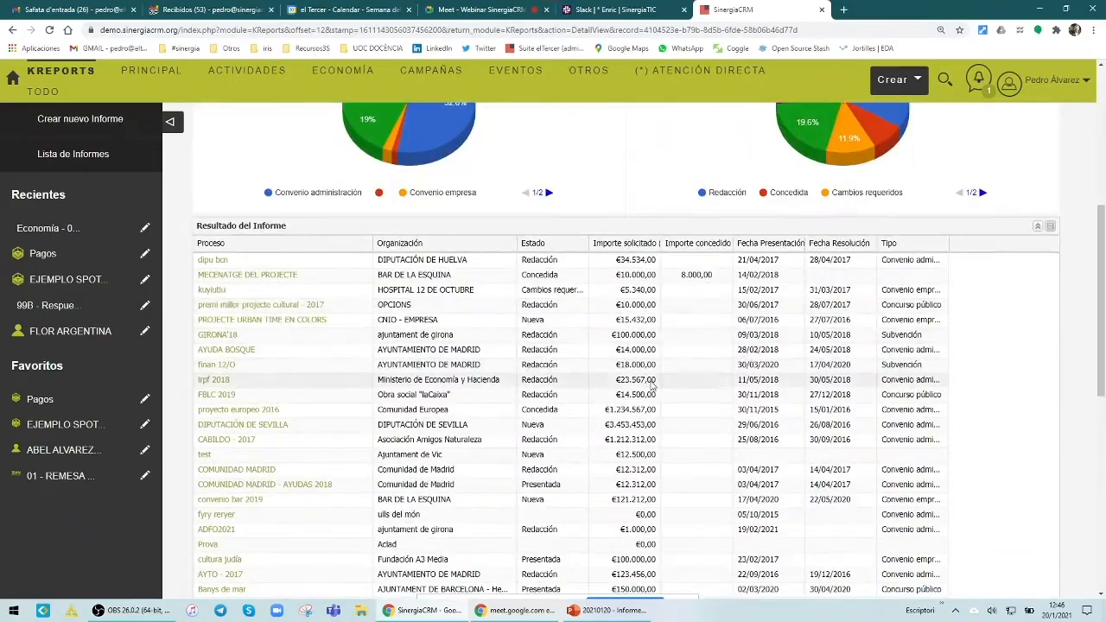
scroll(657, 363, down, 6)
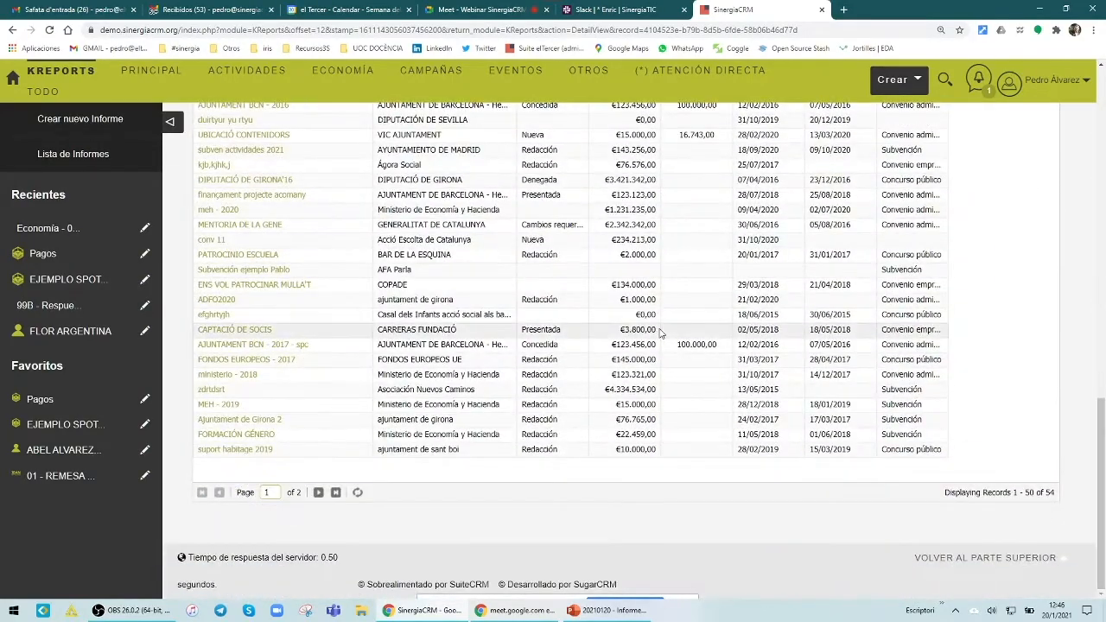
scroll(660, 333, up, 10)
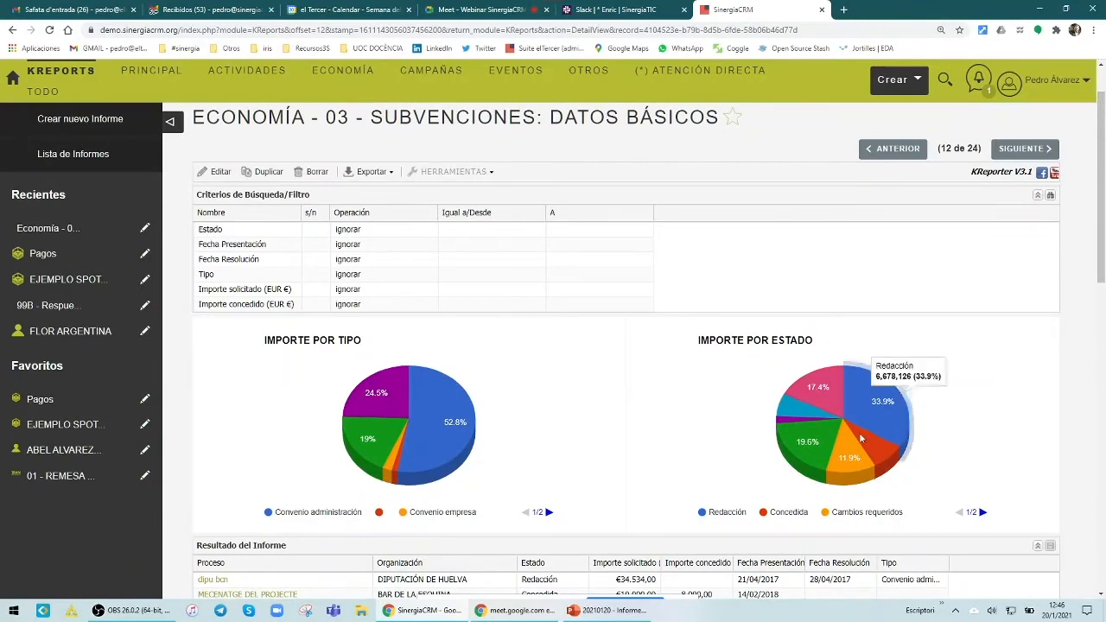
Step: Filter the report by Estado equal to Concedida and review the filtered charts and results table
click(407, 230)
click(431, 229)
click(384, 262)
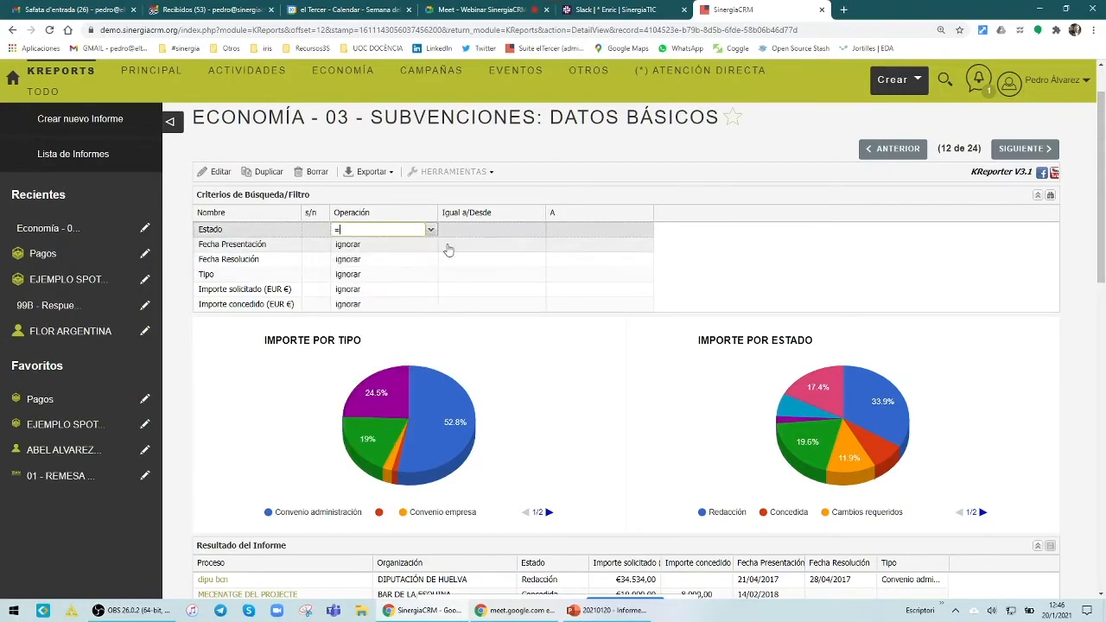
click(519, 230)
click(537, 231)
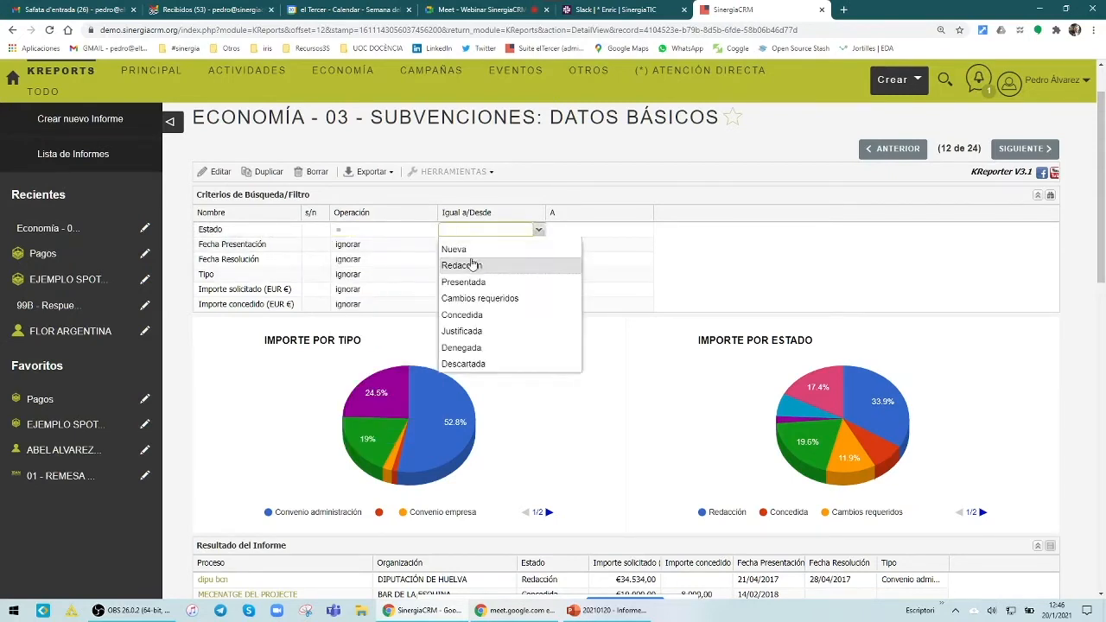
click(465, 315)
click(737, 281)
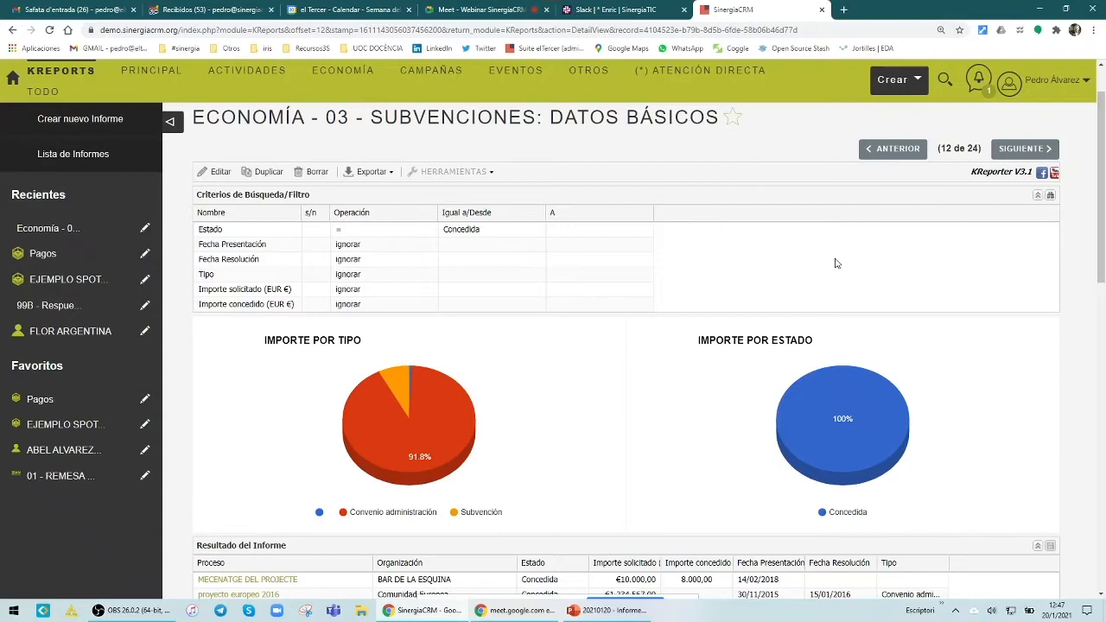
mouse_move(855, 419)
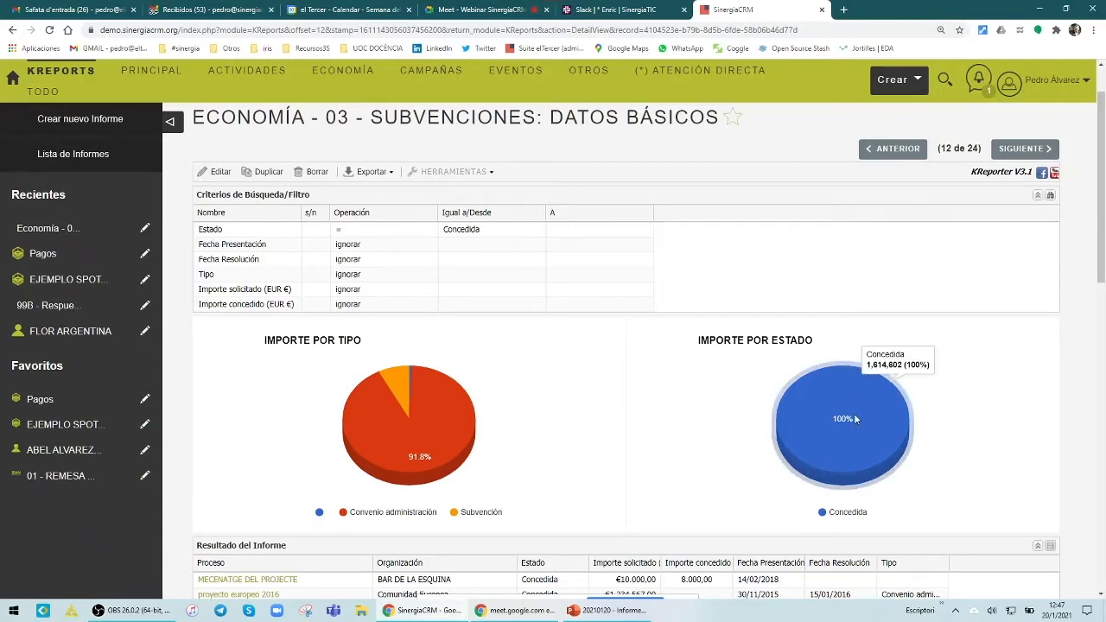
scroll(859, 415, down, 2)
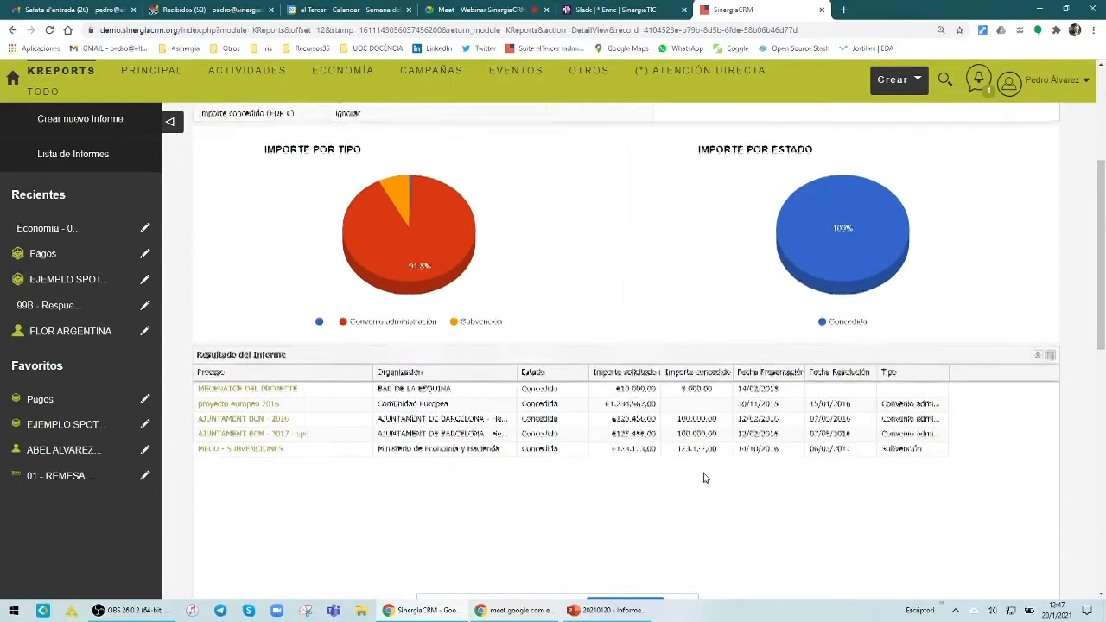
scroll(703, 476, up, 3)
Step: Reset the Estado filter's operation to ignorar
click(403, 300)
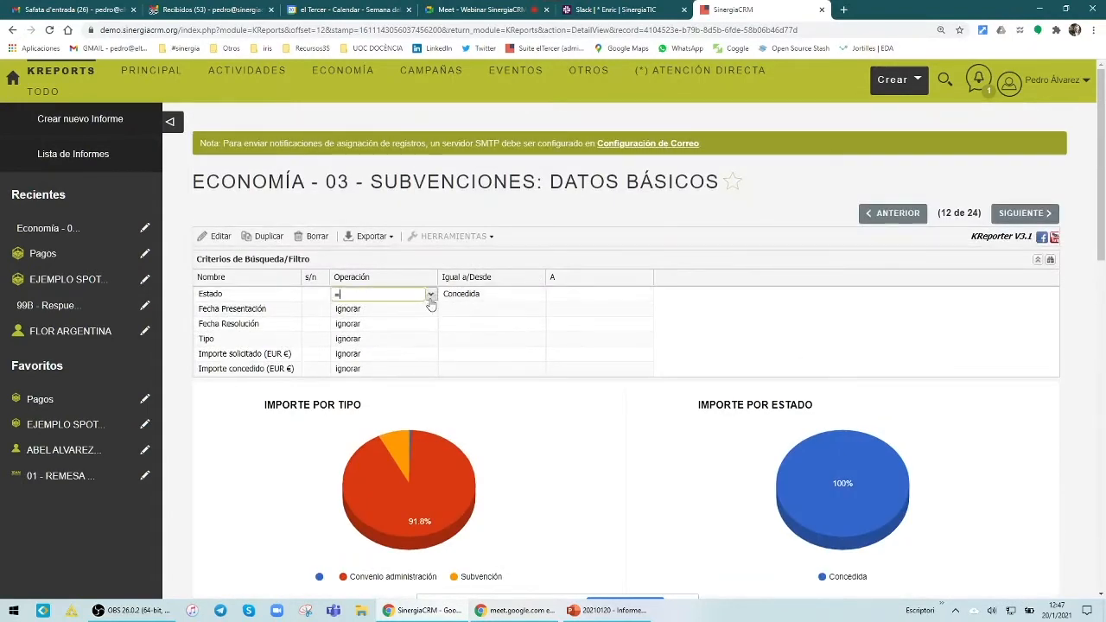
click(399, 295)
click(394, 311)
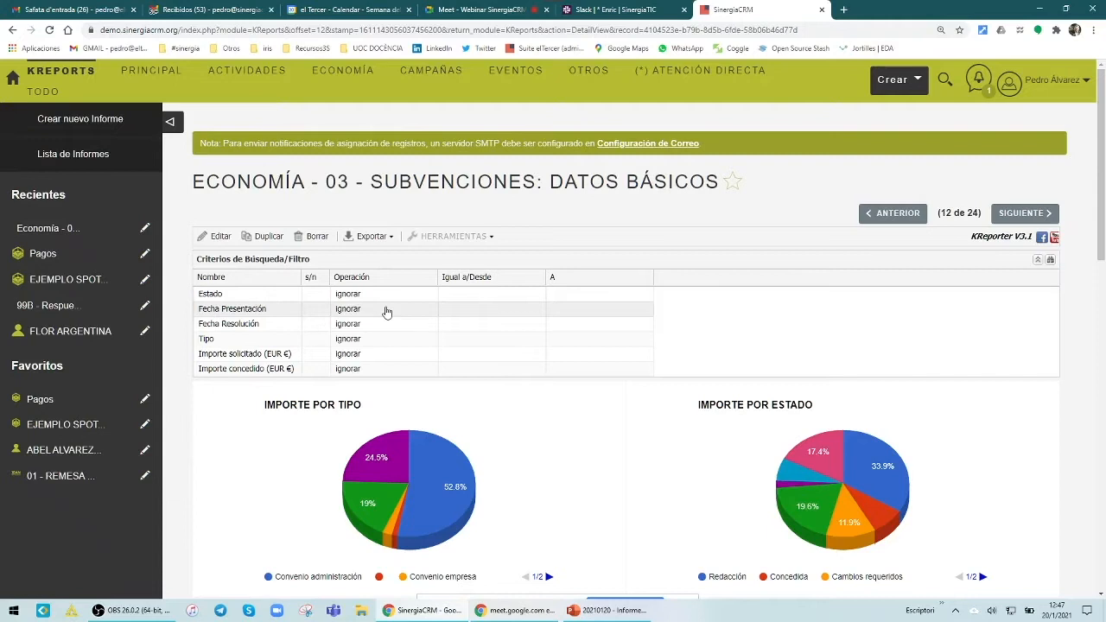
Step: Examine the slices of the Importe por tipo and Importe por estado charts alongside the report's results
scroll(386, 312, down, 1)
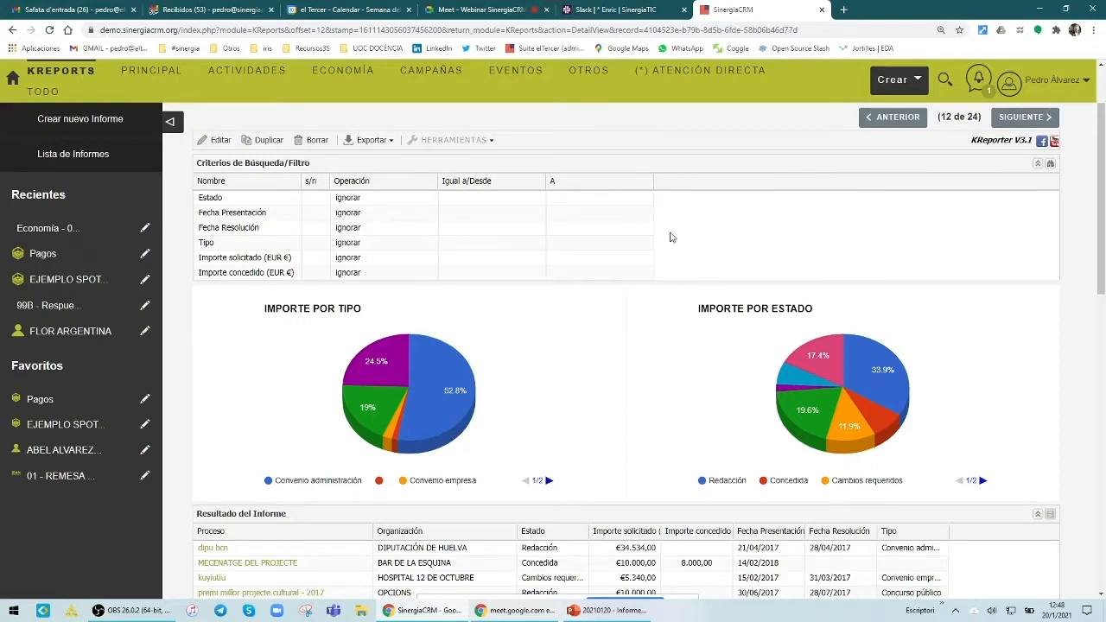
scroll(584, 587, down, 1)
scroll(583, 588, down, 2)
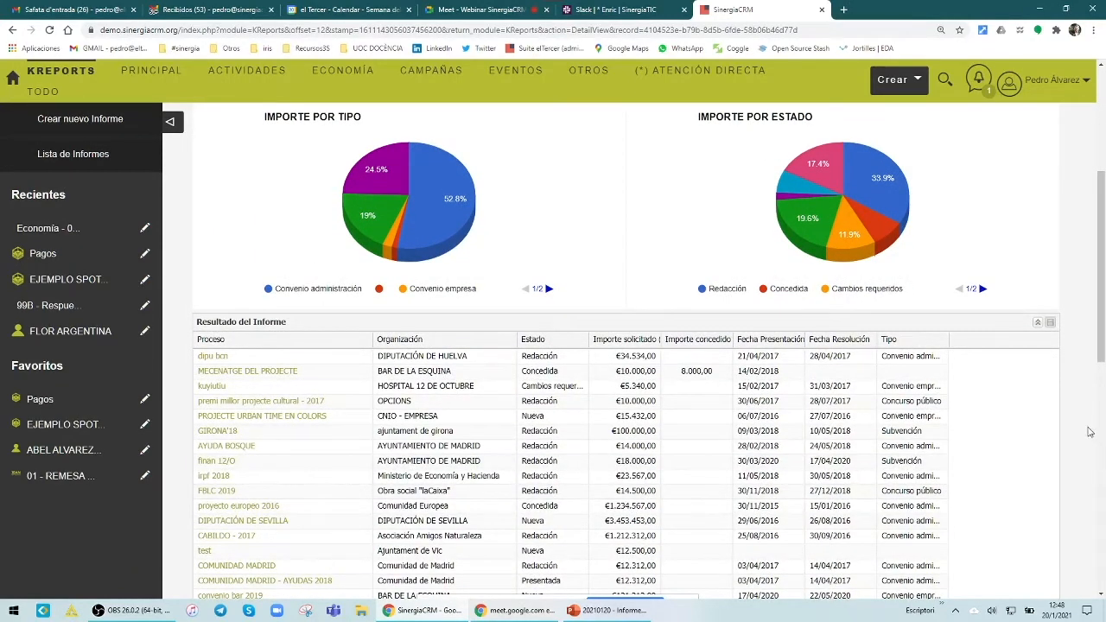
scroll(1060, 428, up, 2)
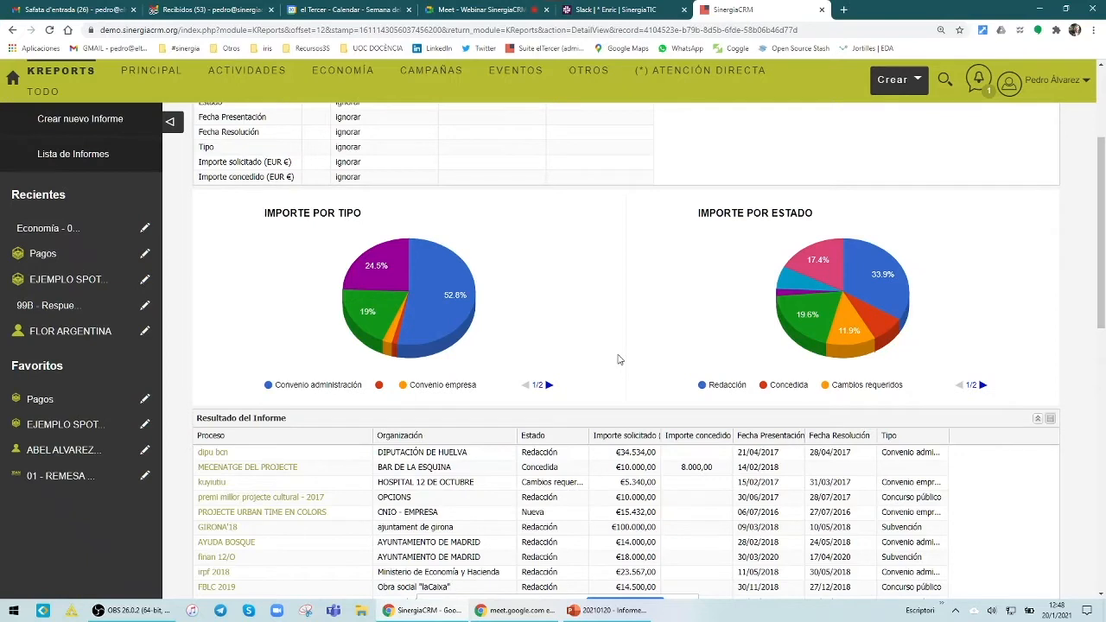
mouse_move(860, 273)
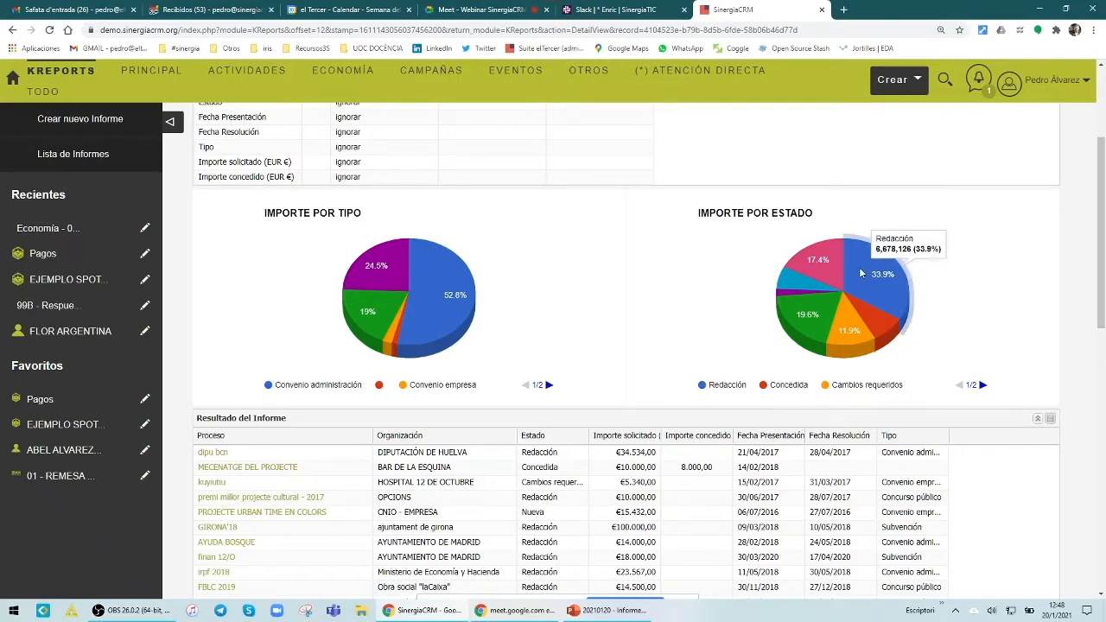
mouse_move(815, 277)
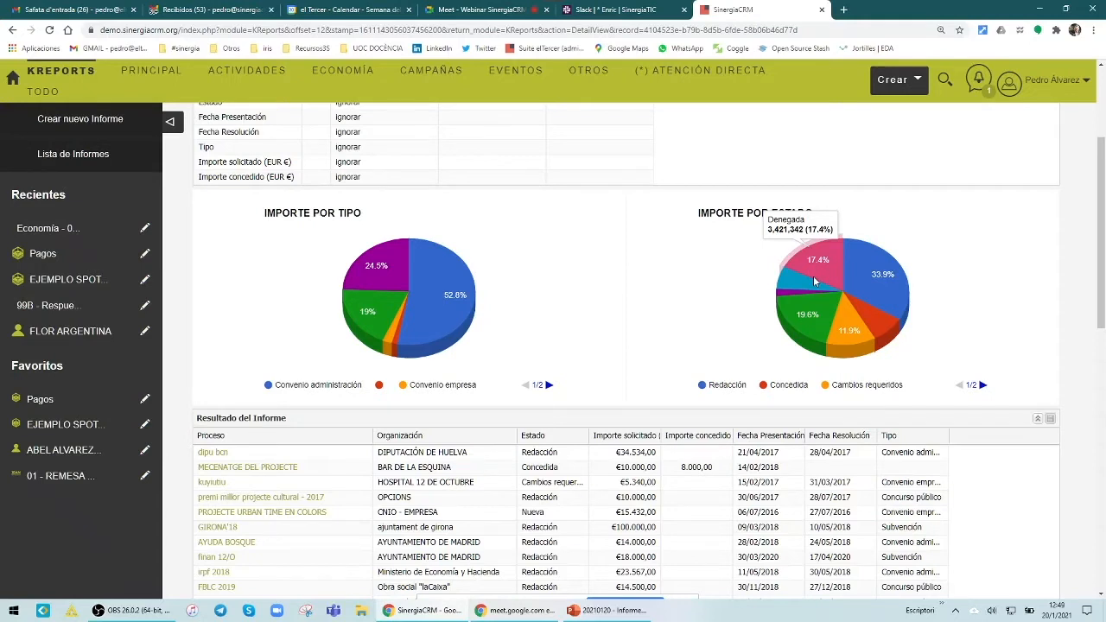
mouse_move(369, 275)
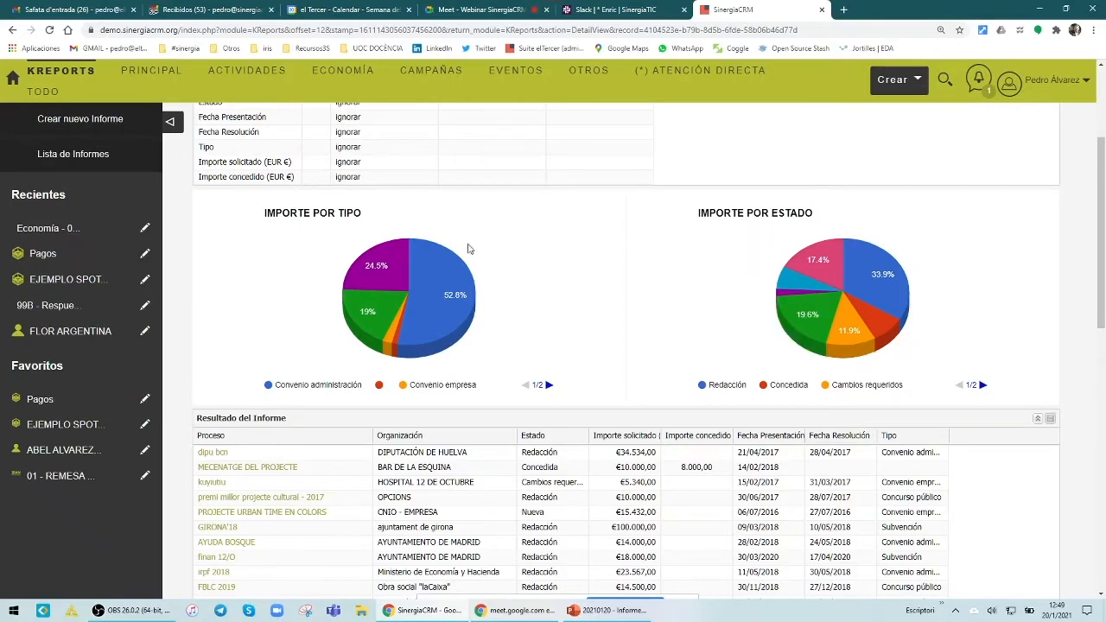
scroll(674, 255, up, 1)
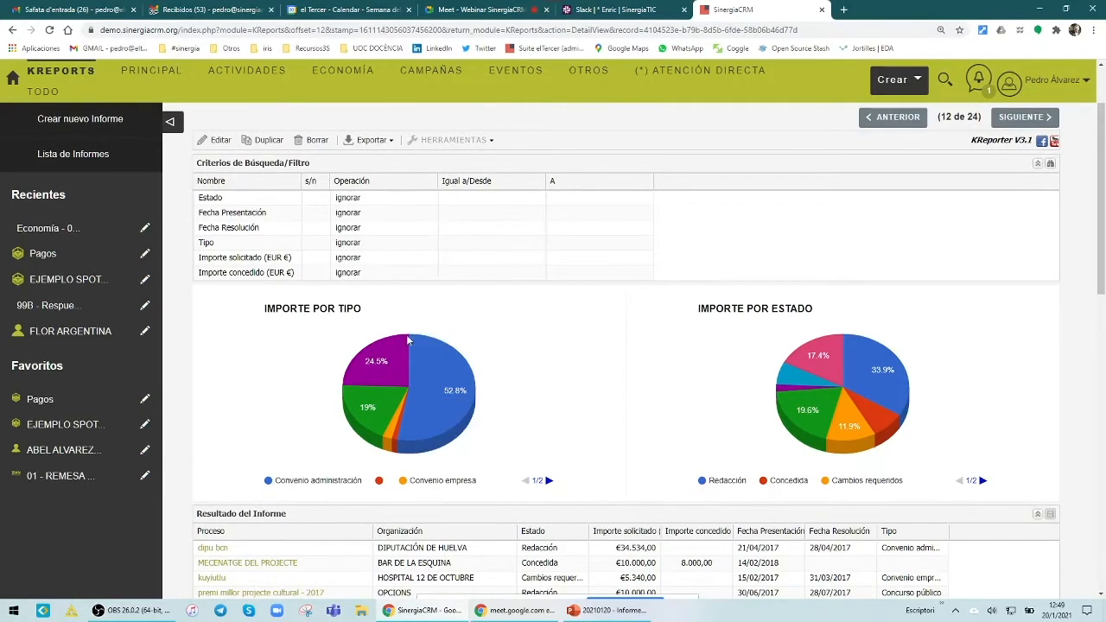
mouse_move(880, 386)
mouse_move(878, 339)
Step: Look over the whole report, from the filter criteria and charts to the end of the results table
scroll(656, 375, down, 6)
scroll(652, 418, up, 6)
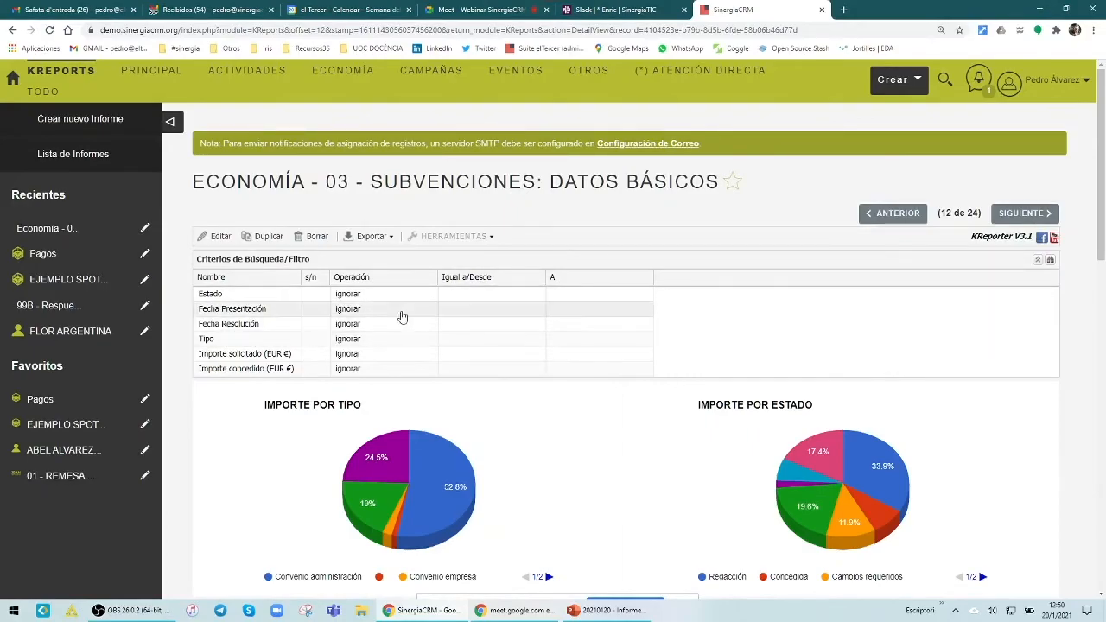
scroll(629, 365, down, 10)
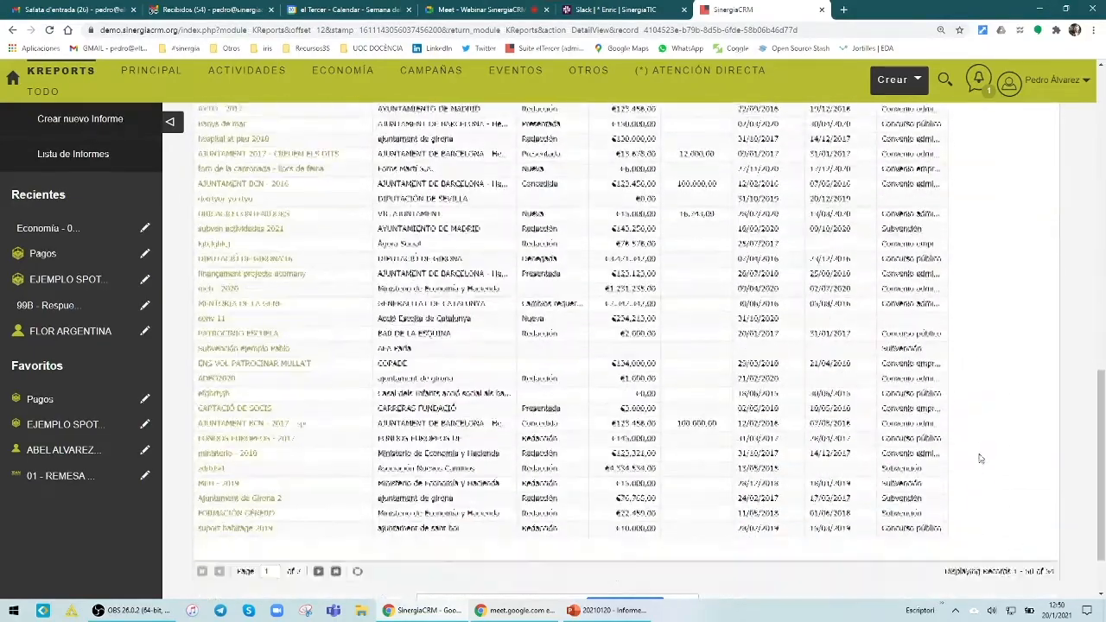
scroll(981, 456, down, 5)
scroll(1046, 491, up, 8)
scroll(1041, 487, up, 5)
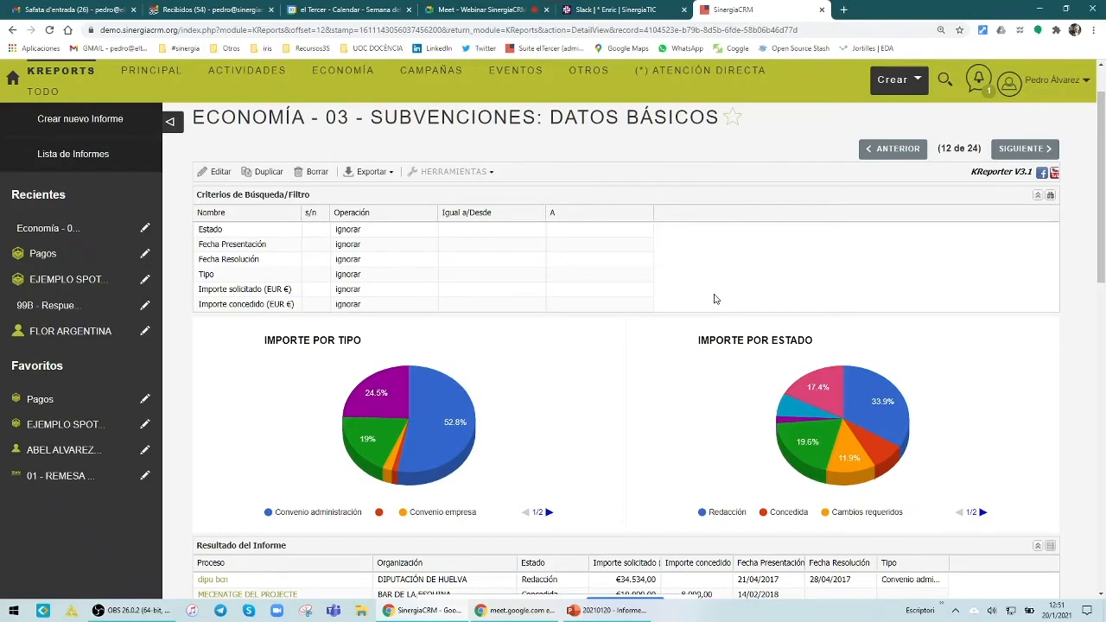
scroll(651, 388, down, 5)
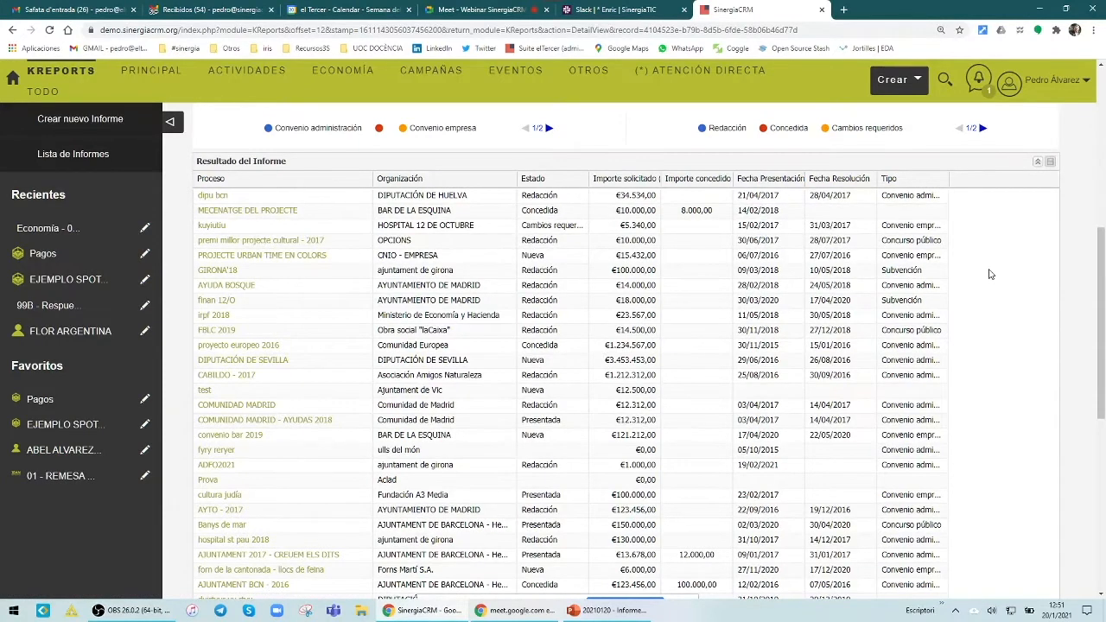
Step: Open the Subvenciones module from Economía in a new browser tab and switch to it
mouse_move(411, 76)
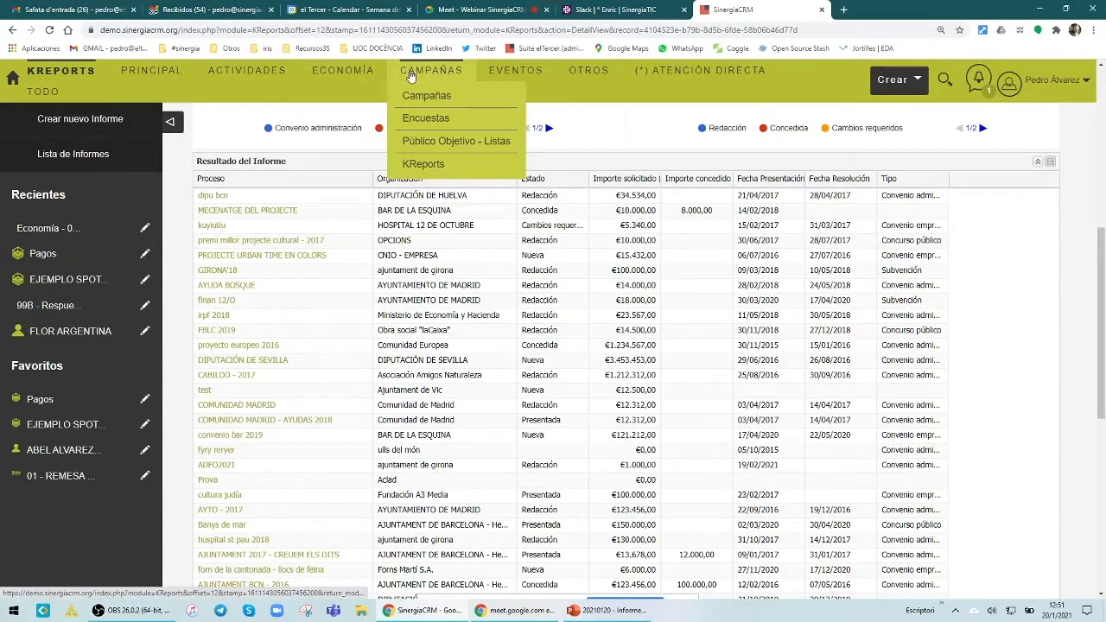
mouse_move(346, 75)
middle_click(345, 164)
click(869, 9)
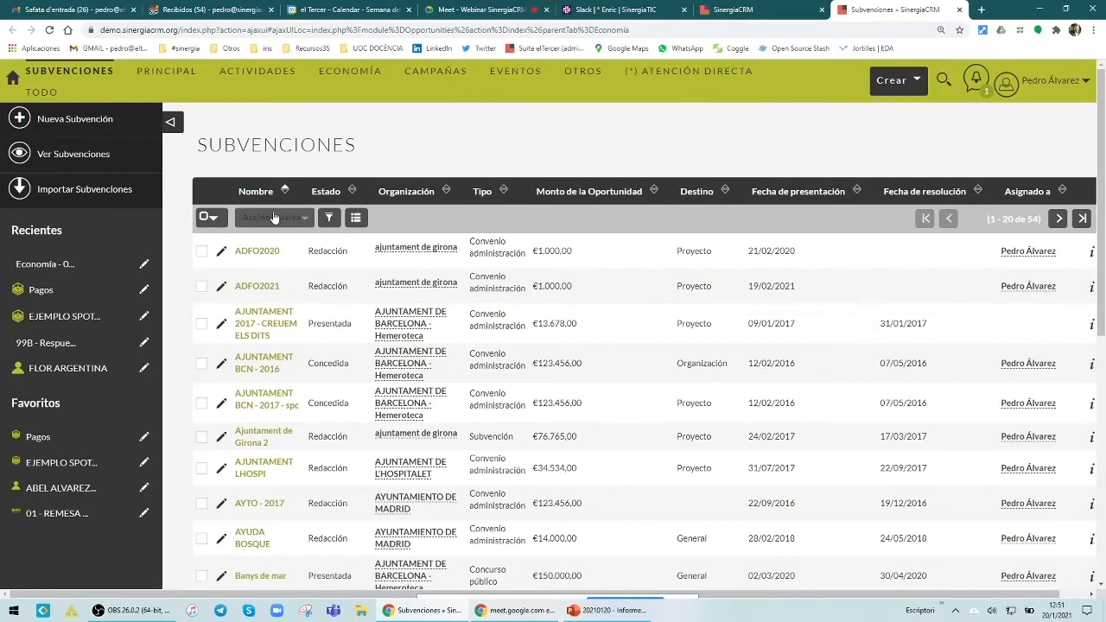
Step: Select all Subvenciones records and view the available mass actions, including Exportar, without running any
click(210, 218)
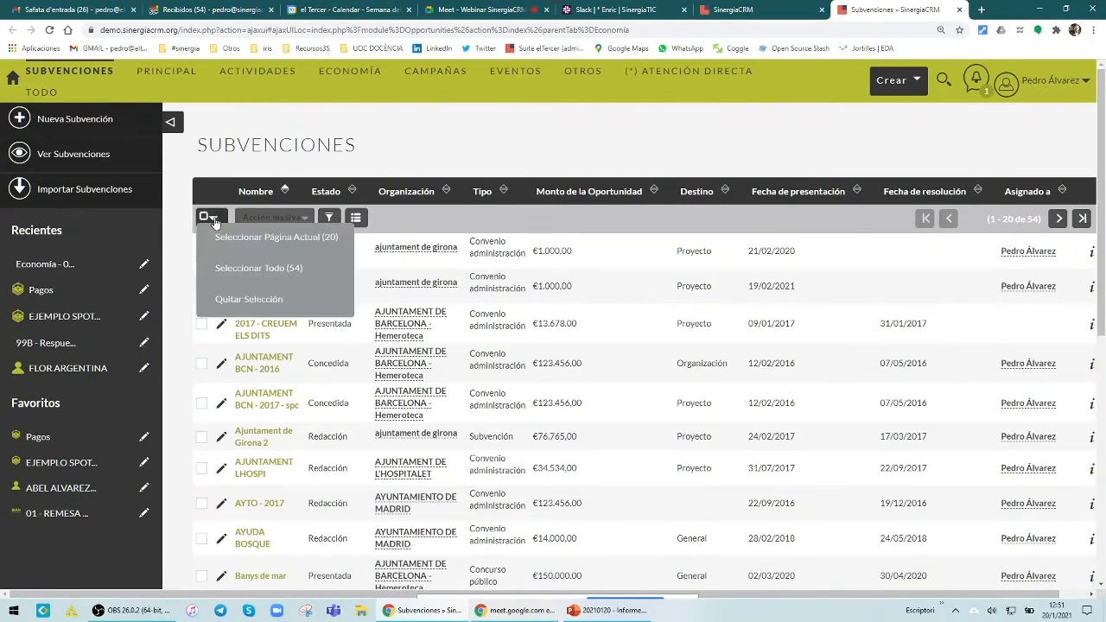
click(252, 263)
click(358, 218)
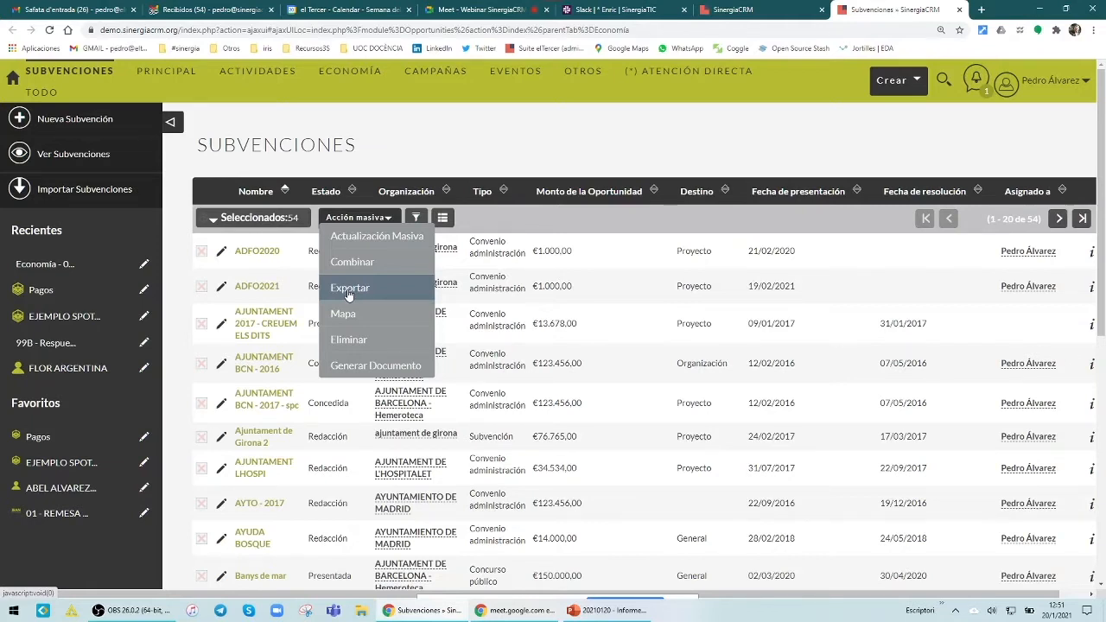
click(629, 146)
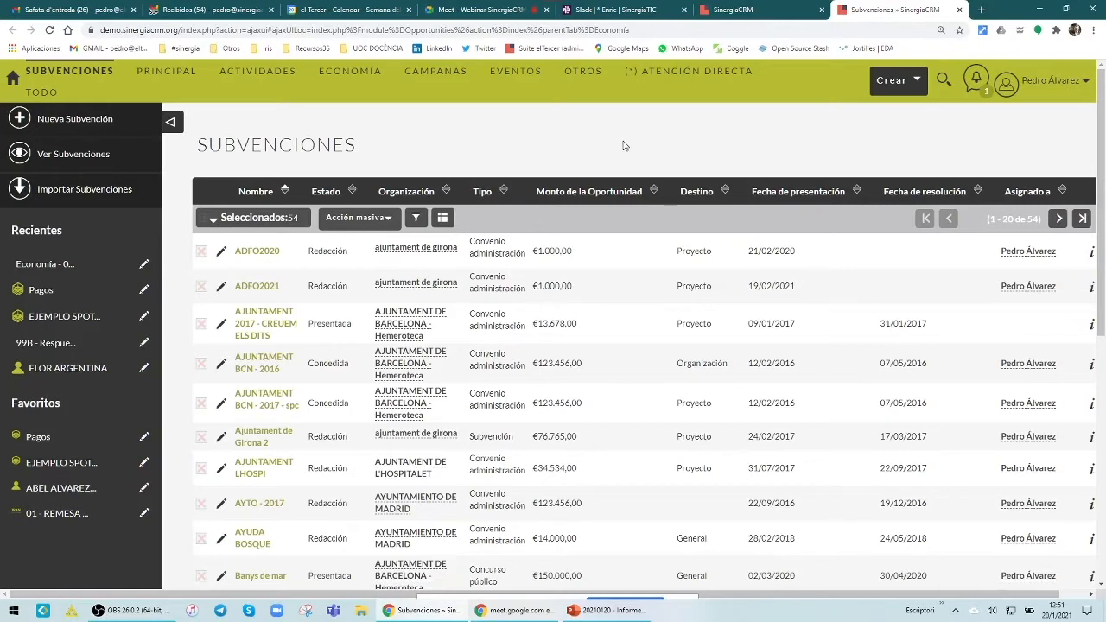
Step: Compare the Subvenciones module list in the other browser tab with the report's filter criteria, charts and results table
click(739, 10)
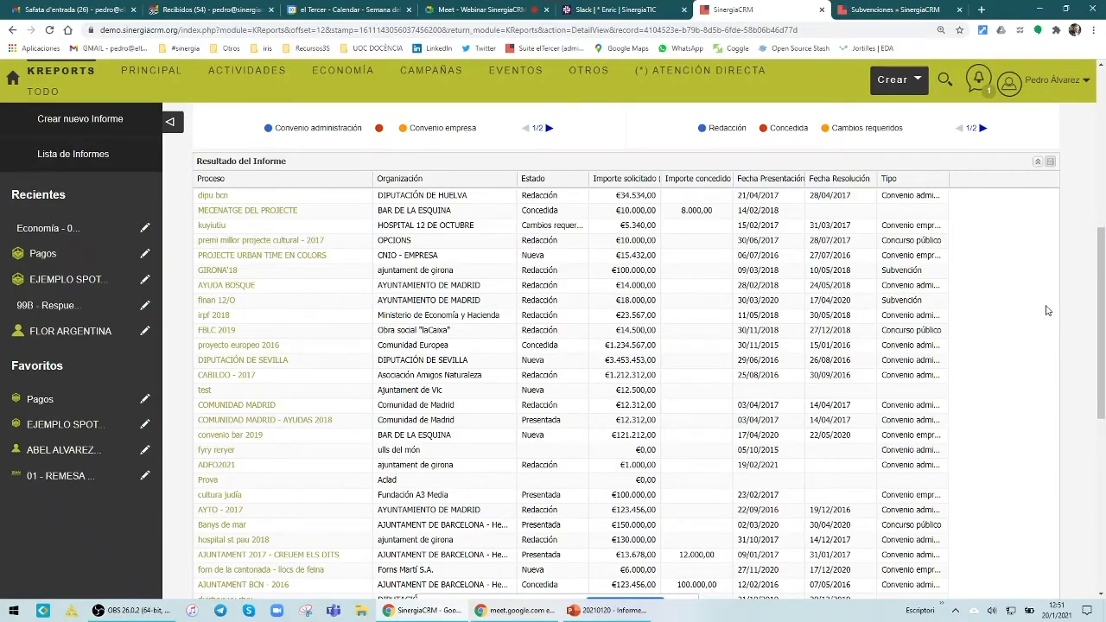
scroll(1046, 310, up, 2)
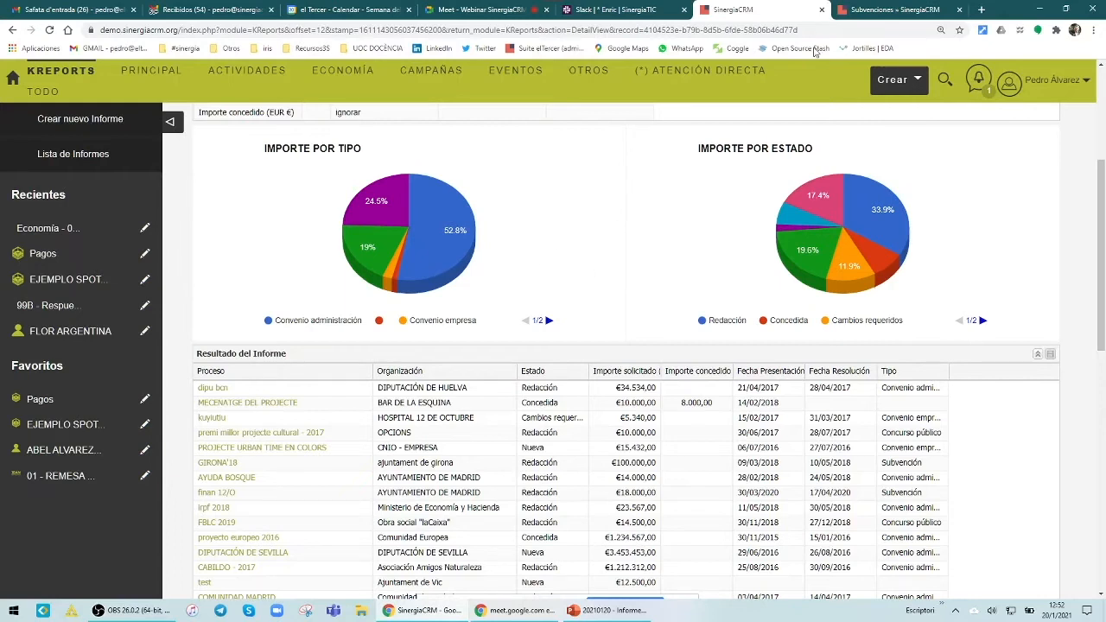
click(852, 11)
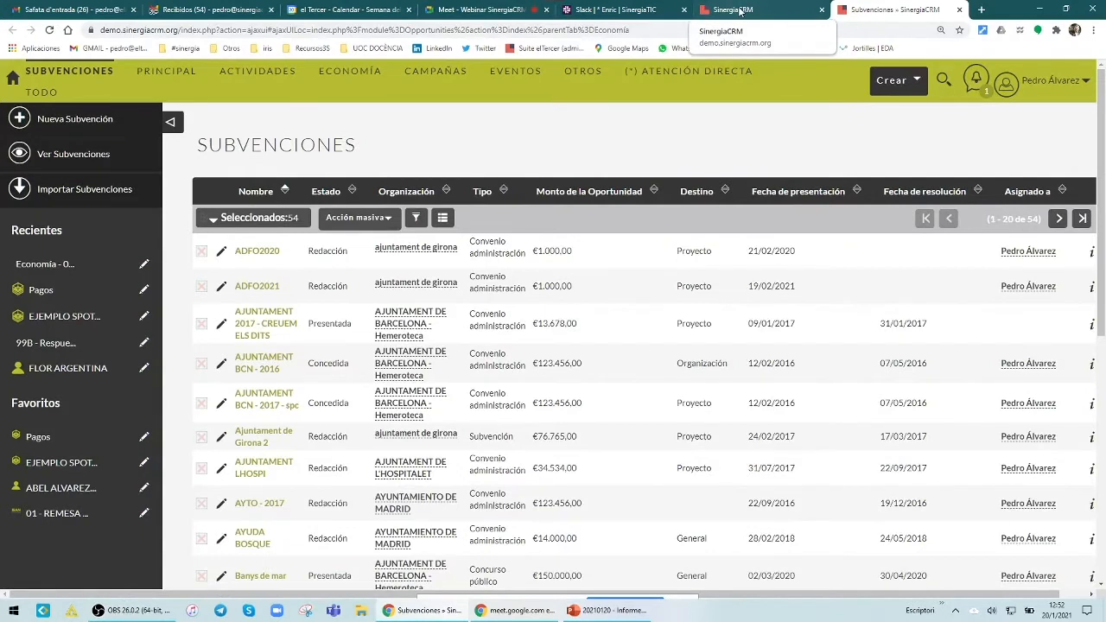
click(740, 11)
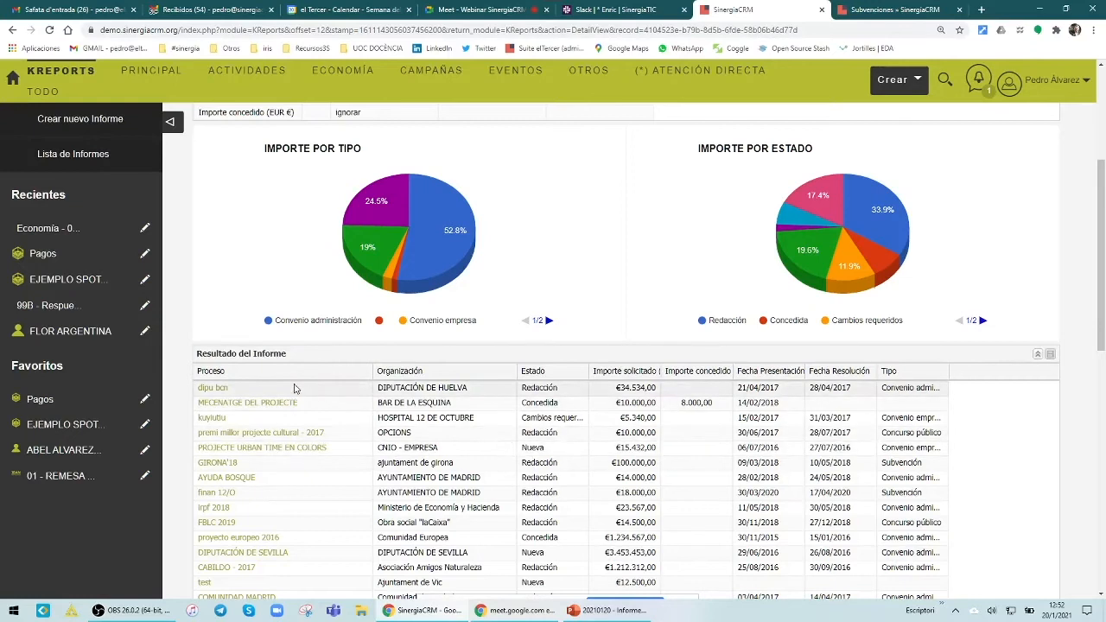
click(638, 373)
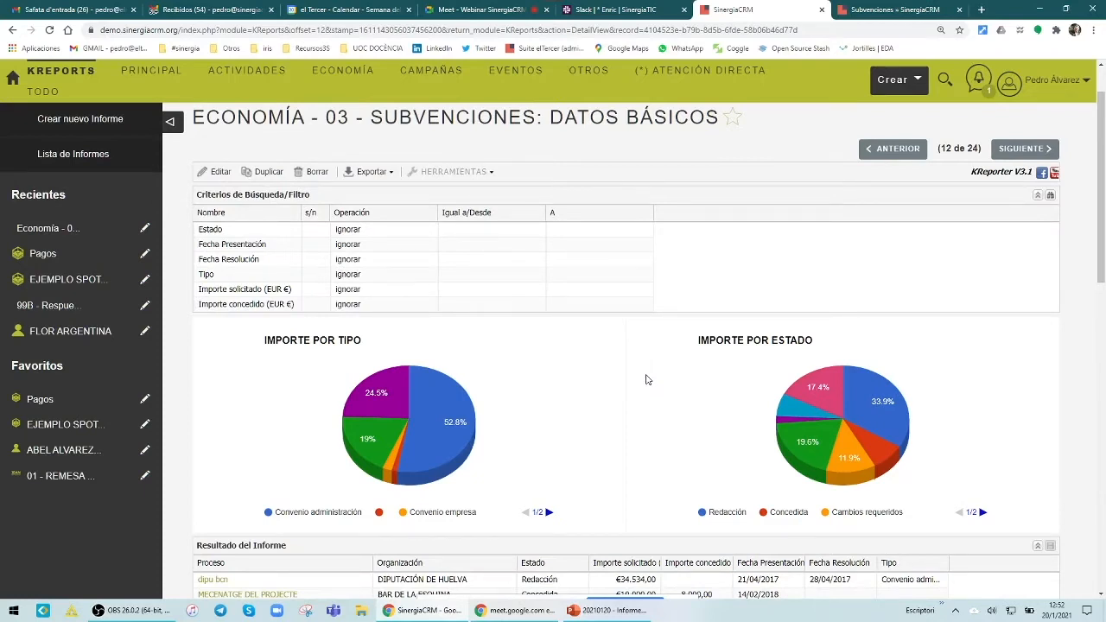
scroll(617, 377, down, 2)
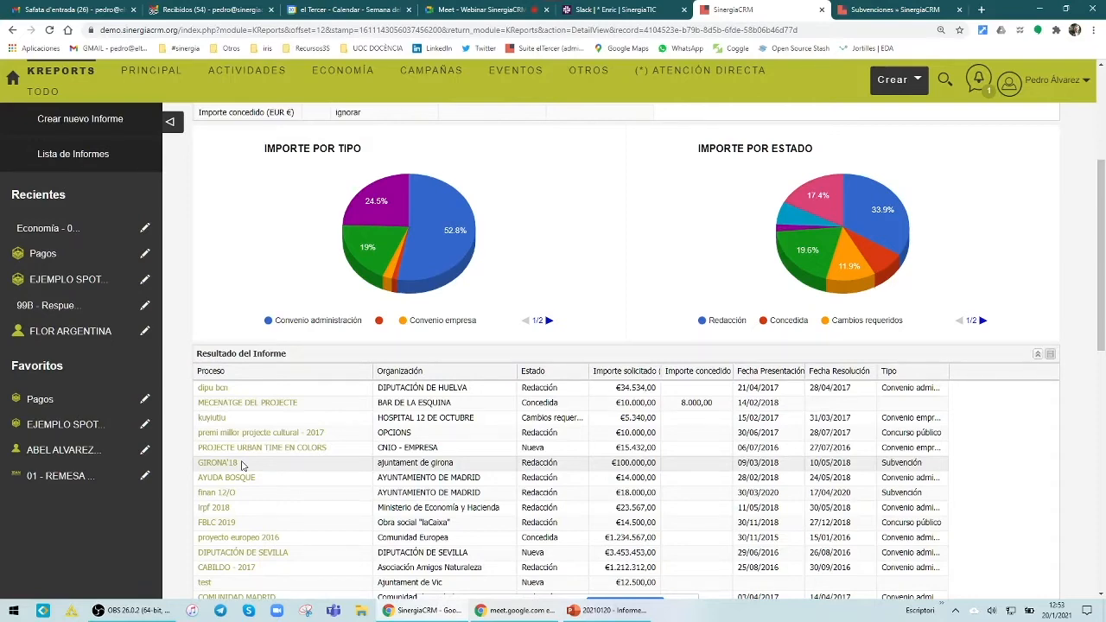
scroll(599, 357, down, 2)
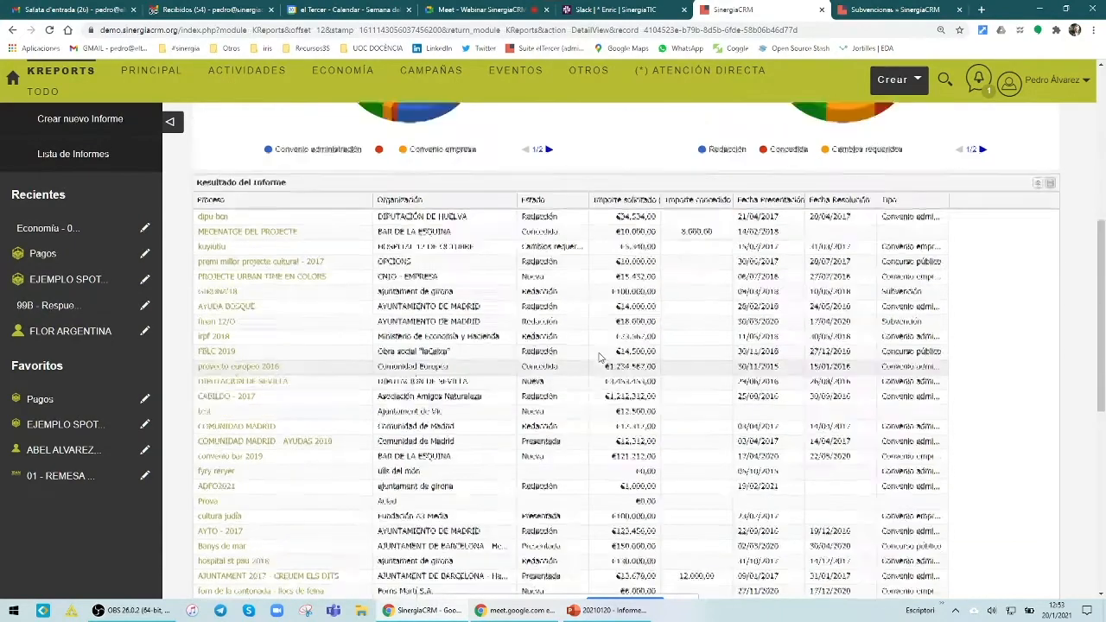
scroll(599, 357, up, 5)
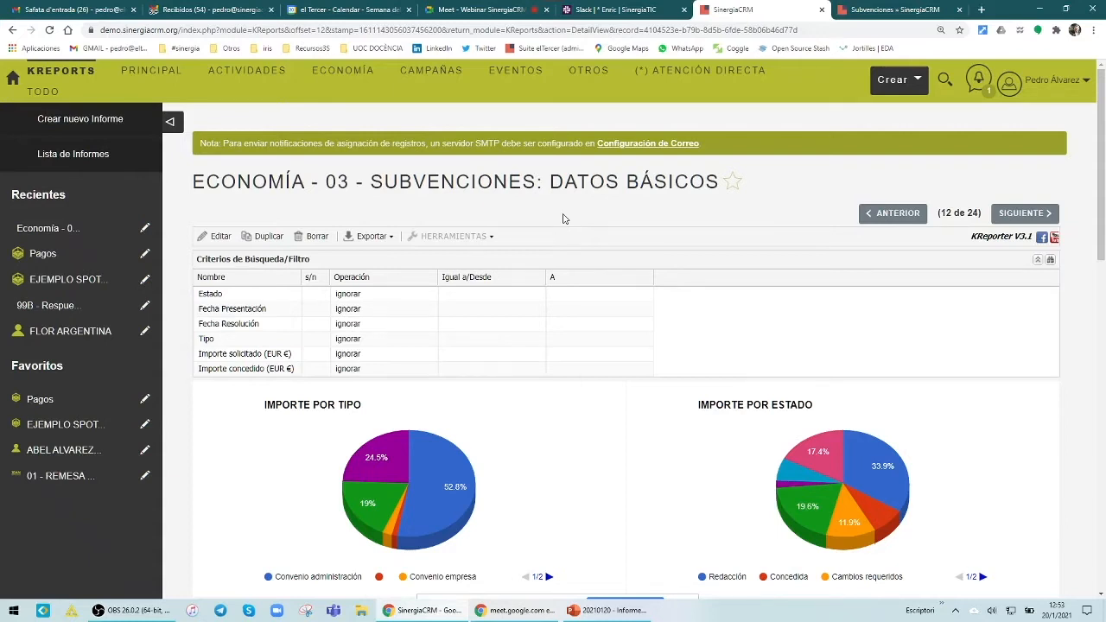
Step: Start a new report named TEST - INFORME DE PAGOS and set its status to Borrador
click(112, 125)
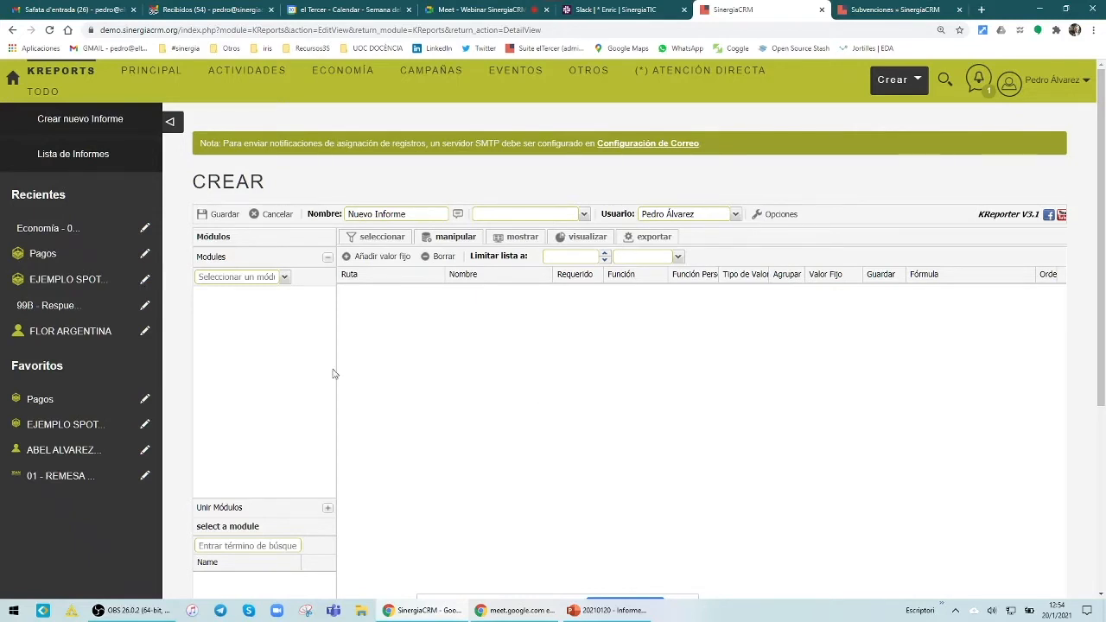
drag(409, 214, 335, 218)
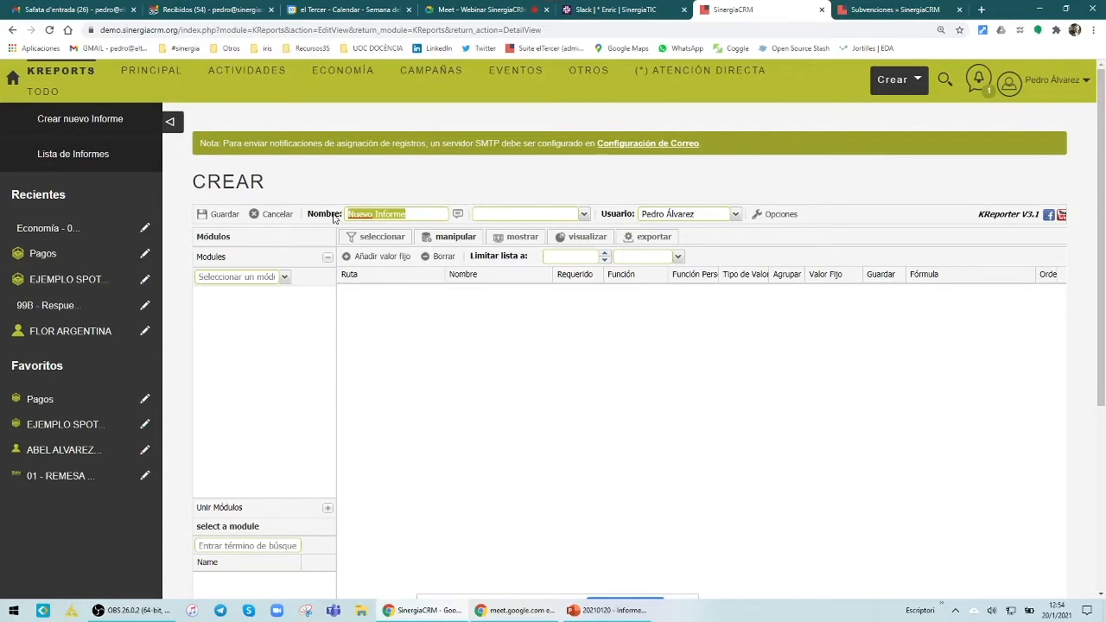
text(TEST)
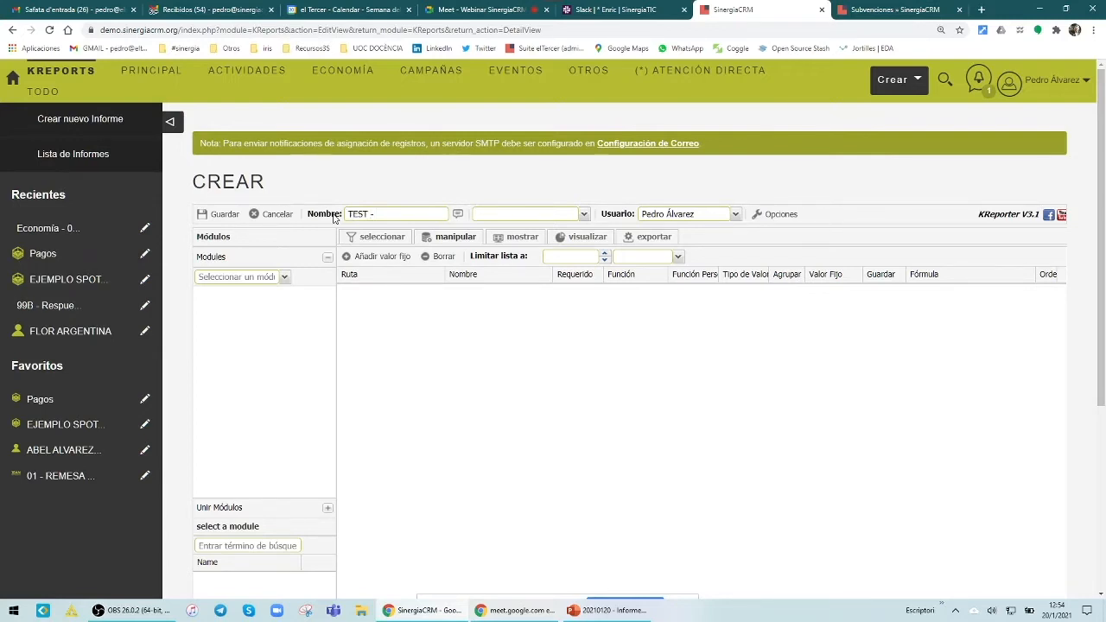
text( - INFORME DE PAGOS)
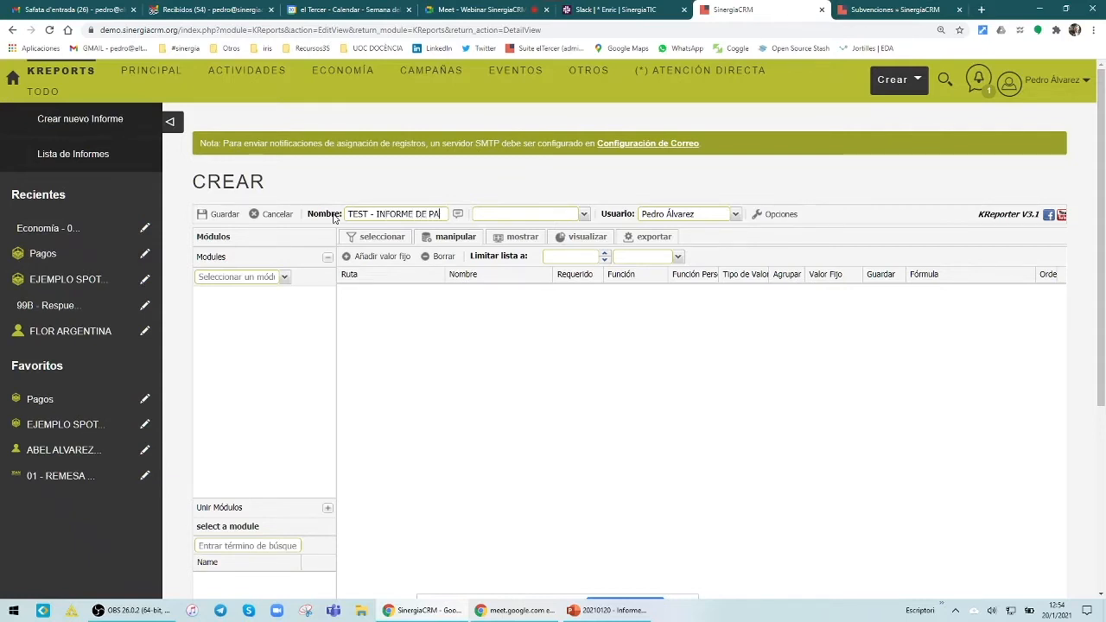
click(584, 214)
click(546, 230)
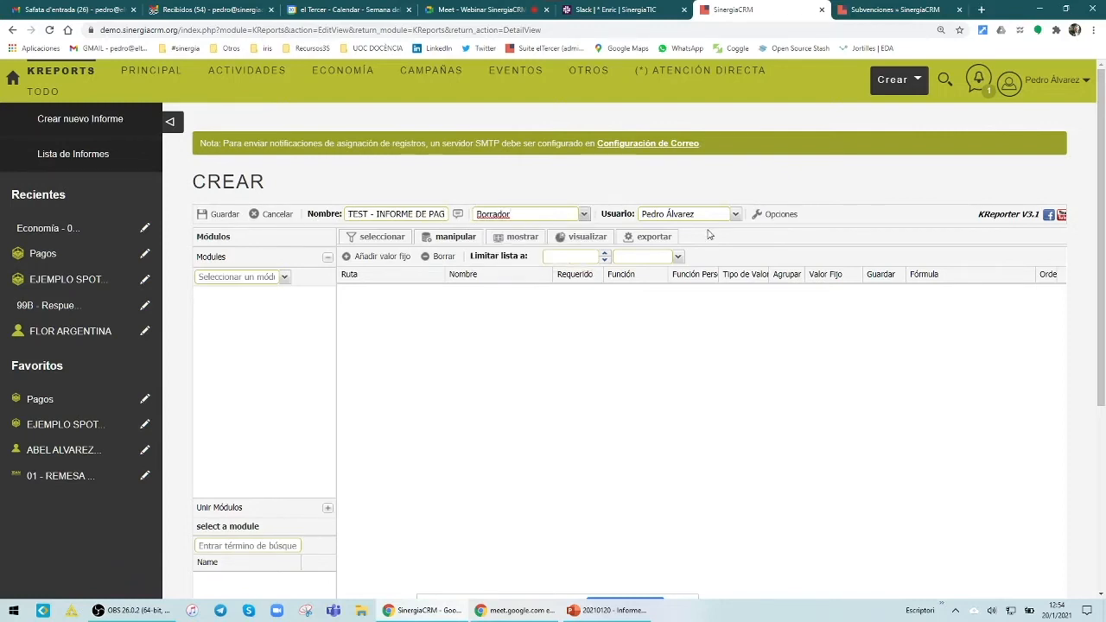
Step: Choose Personas as the base module of the new report
click(285, 278)
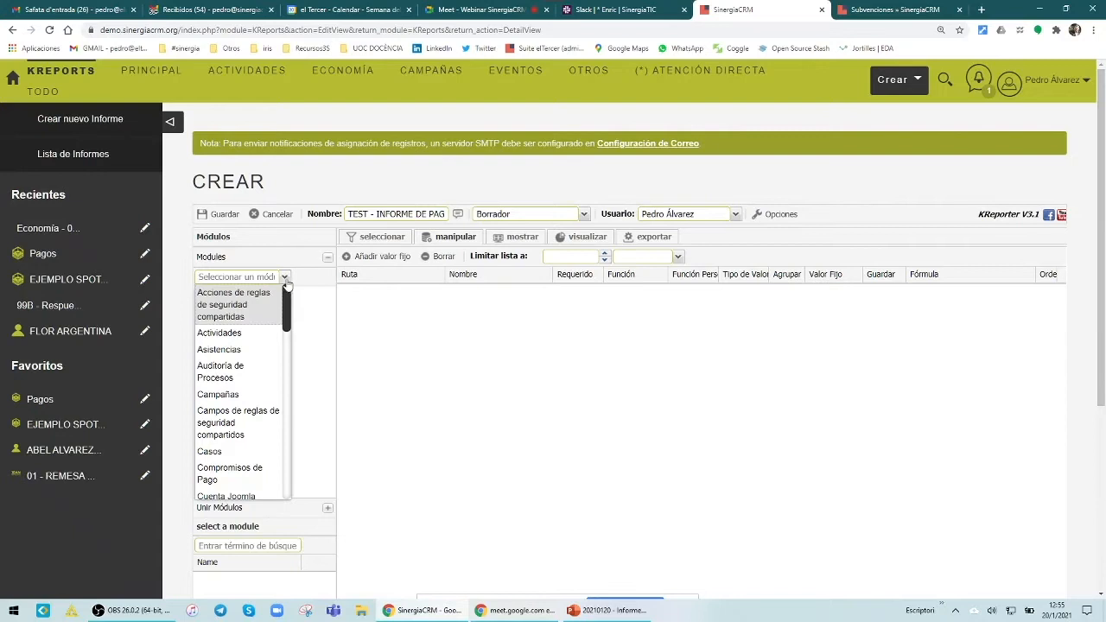
scroll(272, 445, down, 10)
scroll(271, 447, up, 2)
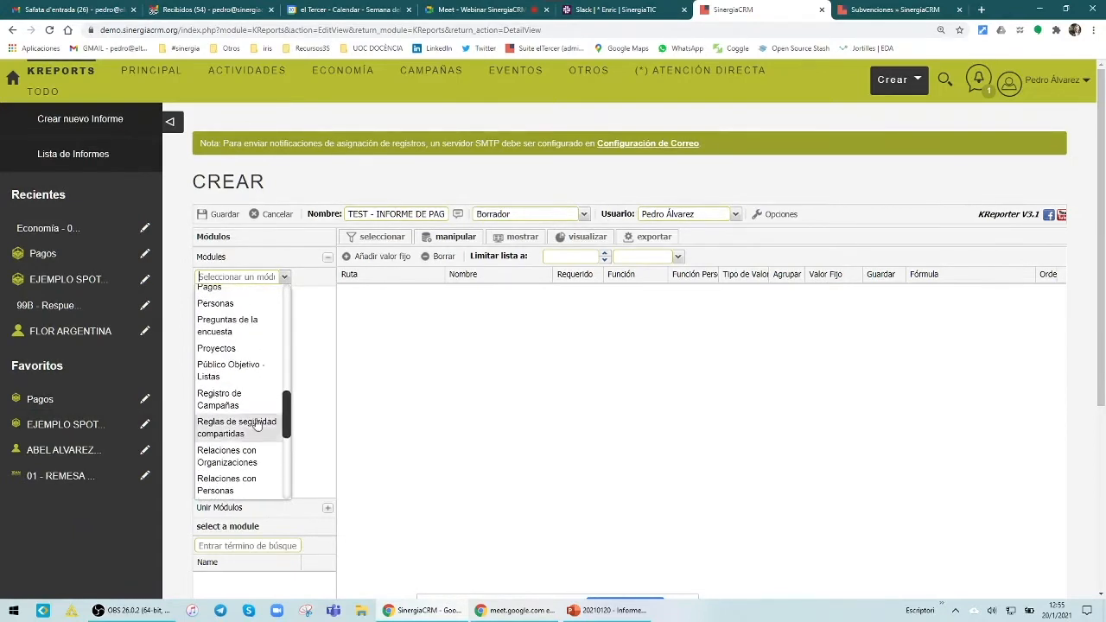
click(215, 305)
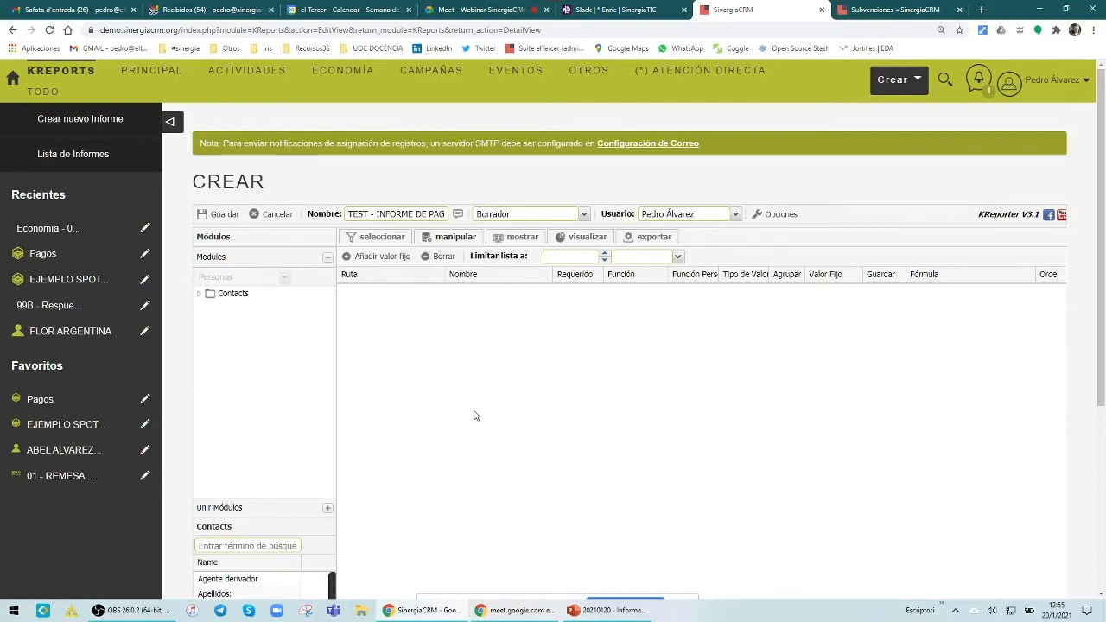
Step: Look through the fields that the Contacts module offers for the report
scroll(475, 416, down, 5)
scroll(484, 416, up, 5)
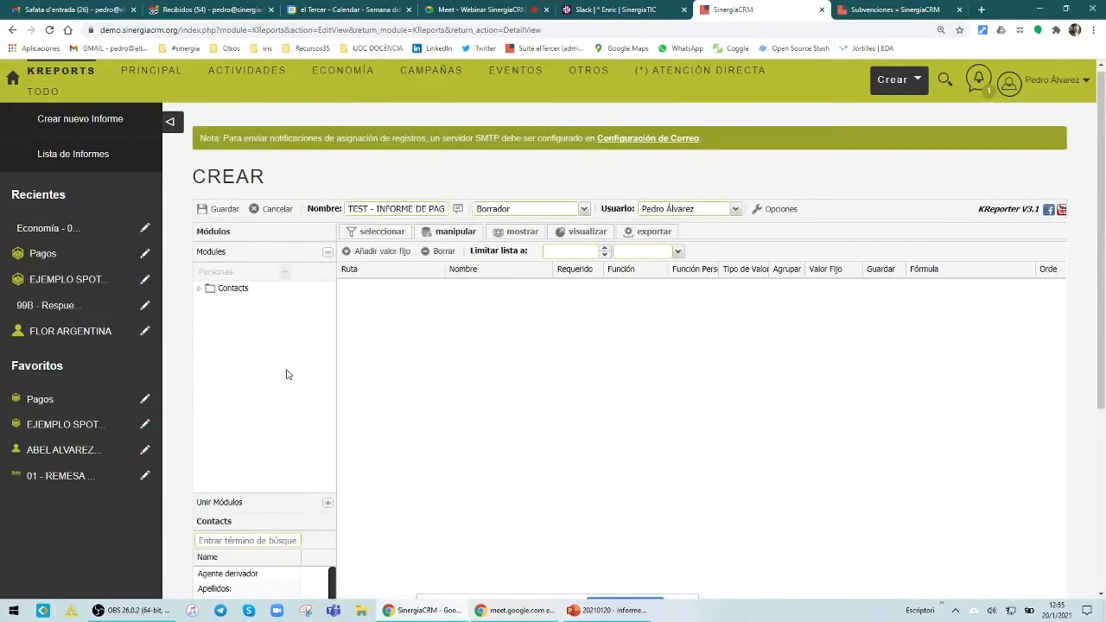
scroll(288, 374, down, 10)
scroll(288, 348, down, 10)
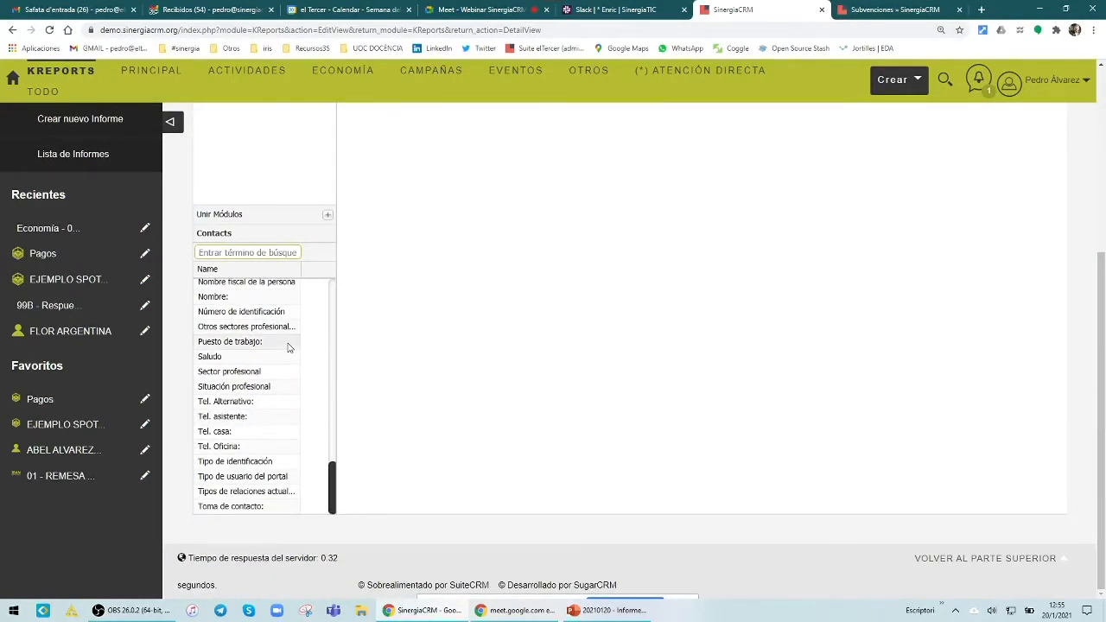
scroll(291, 471, up, 10)
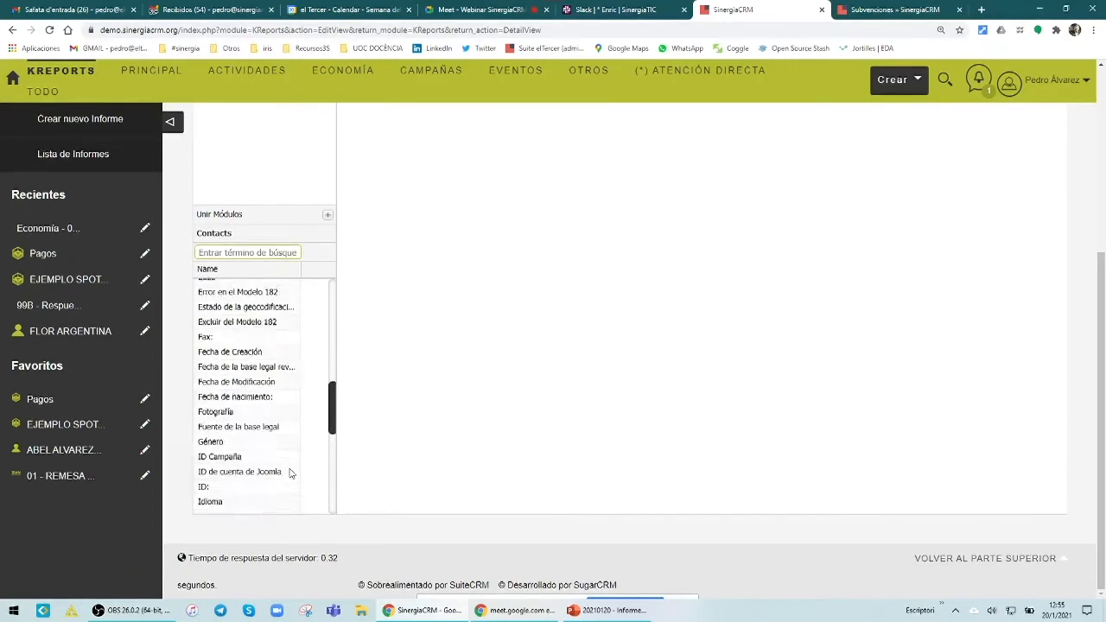
scroll(292, 472, up, 5)
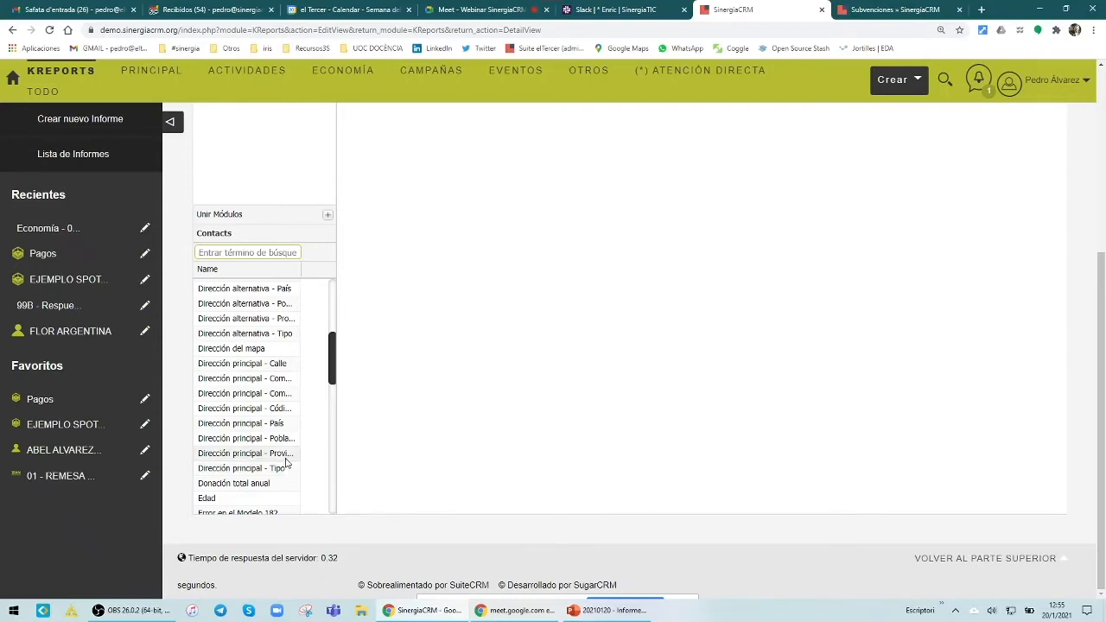
scroll(291, 467, up, 5)
scroll(290, 446, up, 1)
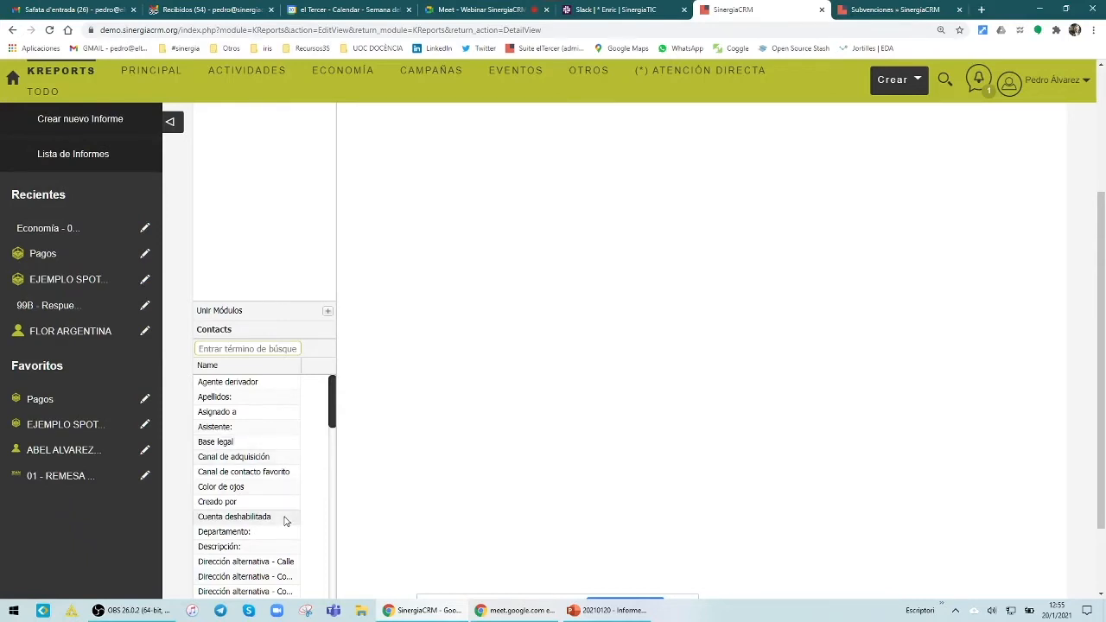
Step: Add the Contacts fields Nombre and Apellidos to the report's field grid
scroll(285, 519, down, 5)
scroll(285, 518, down, 3)
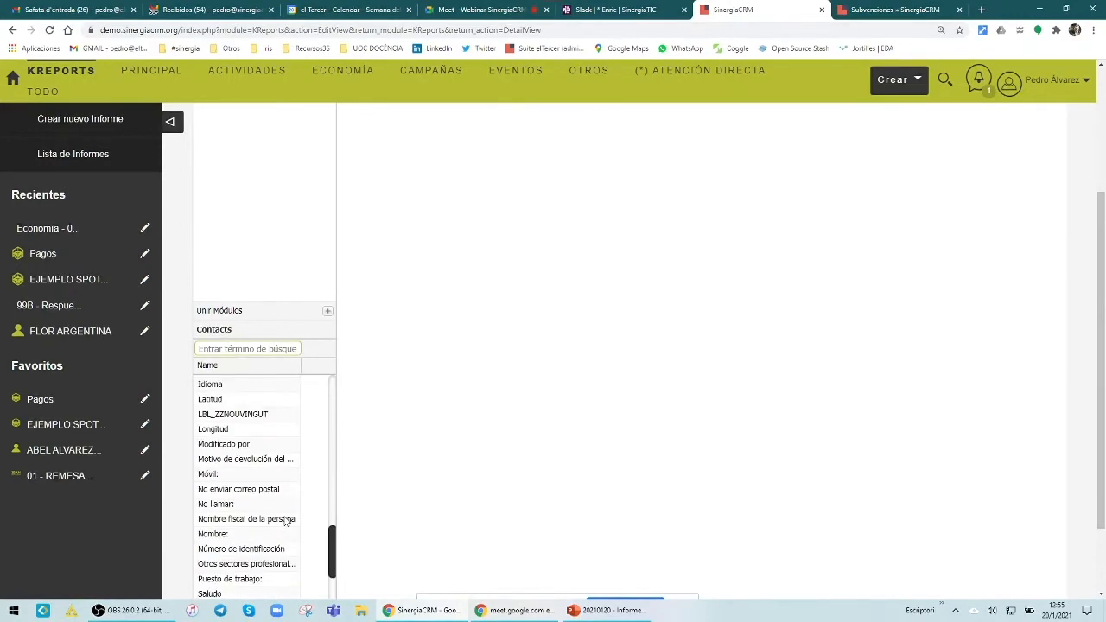
drag(243, 532, 428, 350)
scroll(264, 427, up, 5)
scroll(265, 426, up, 3)
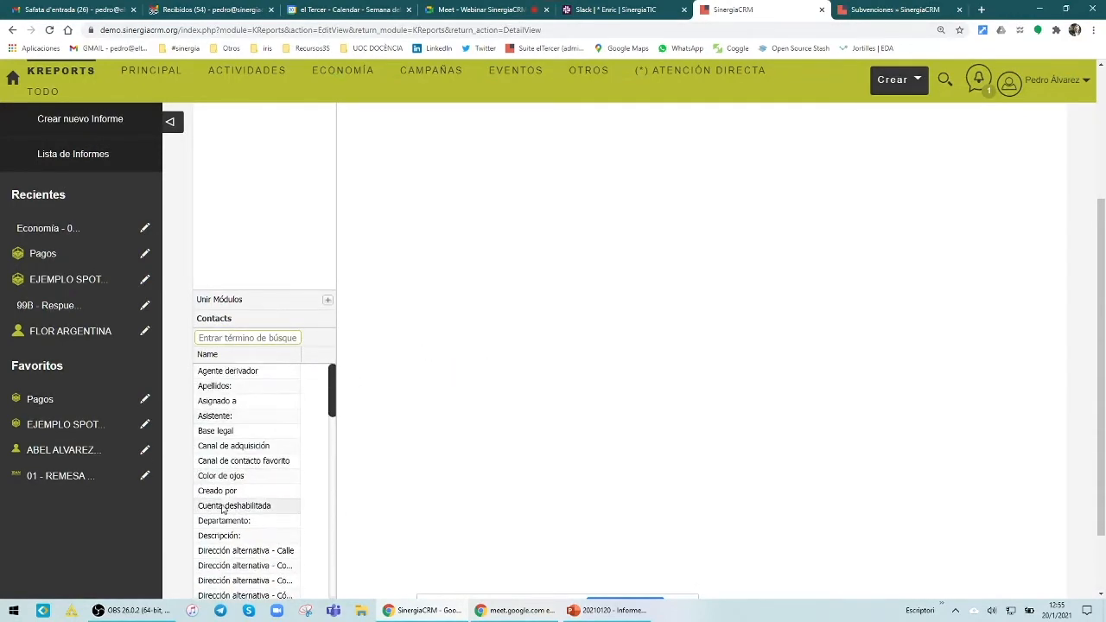
drag(250, 394, 459, 319)
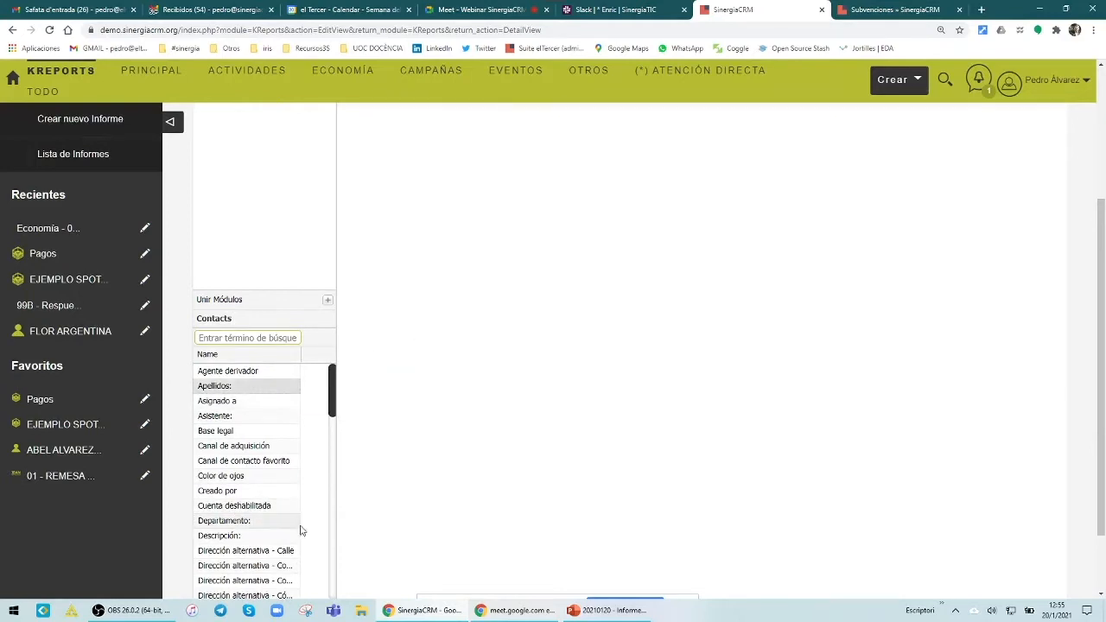
Step: Add the Contacts fields ID and Edad to the report below Apellidos
scroll(299, 526, down, 5)
drag(240, 551, 521, 385)
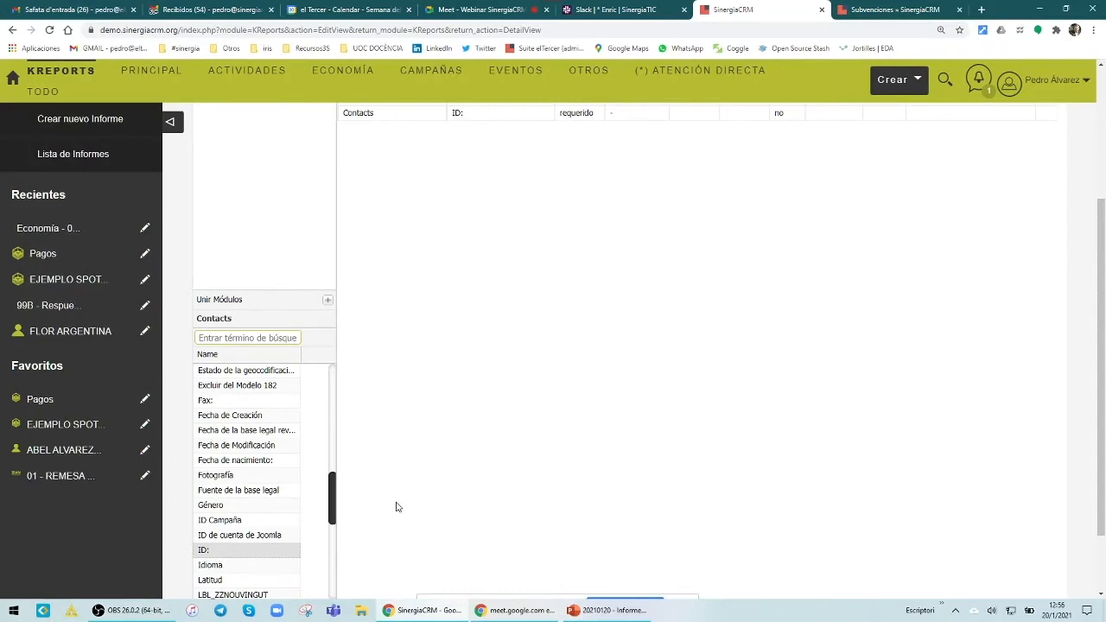
scroll(243, 461, down, 5)
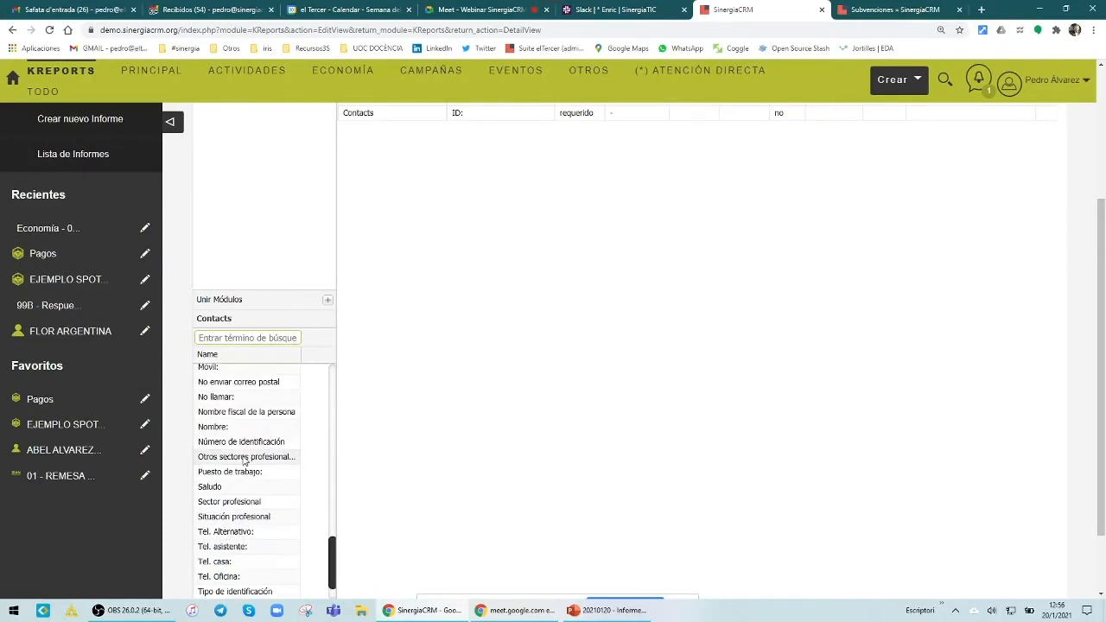
scroll(244, 460, down, 1)
scroll(243, 461, up, 5)
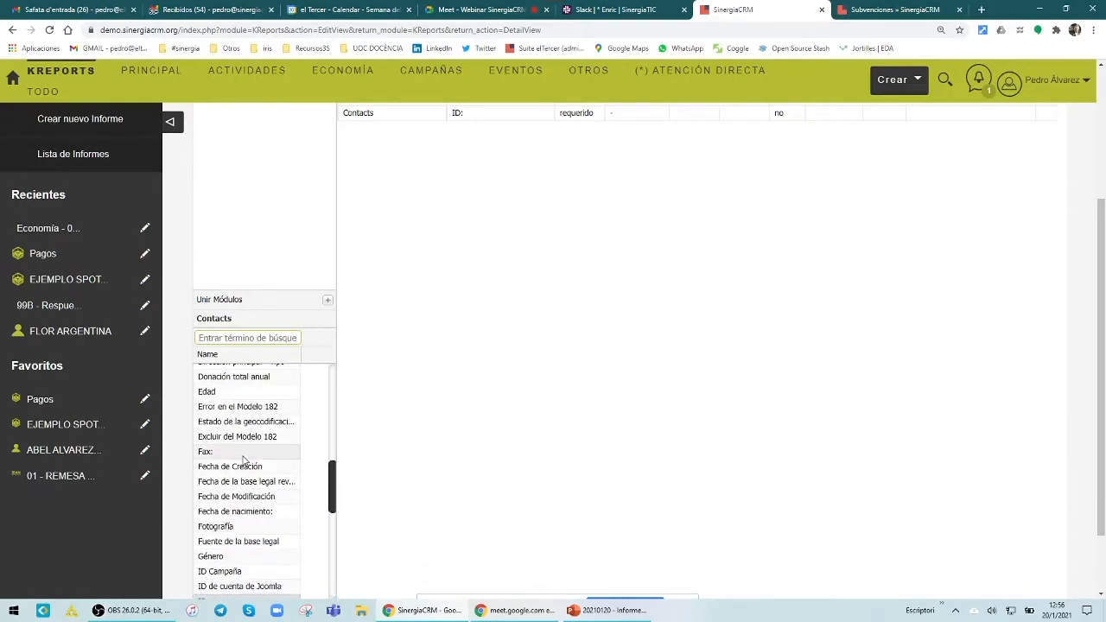
drag(229, 395, 470, 331)
Step: Save the new report and review its results down to the record count below the table
scroll(469, 331, up, 2)
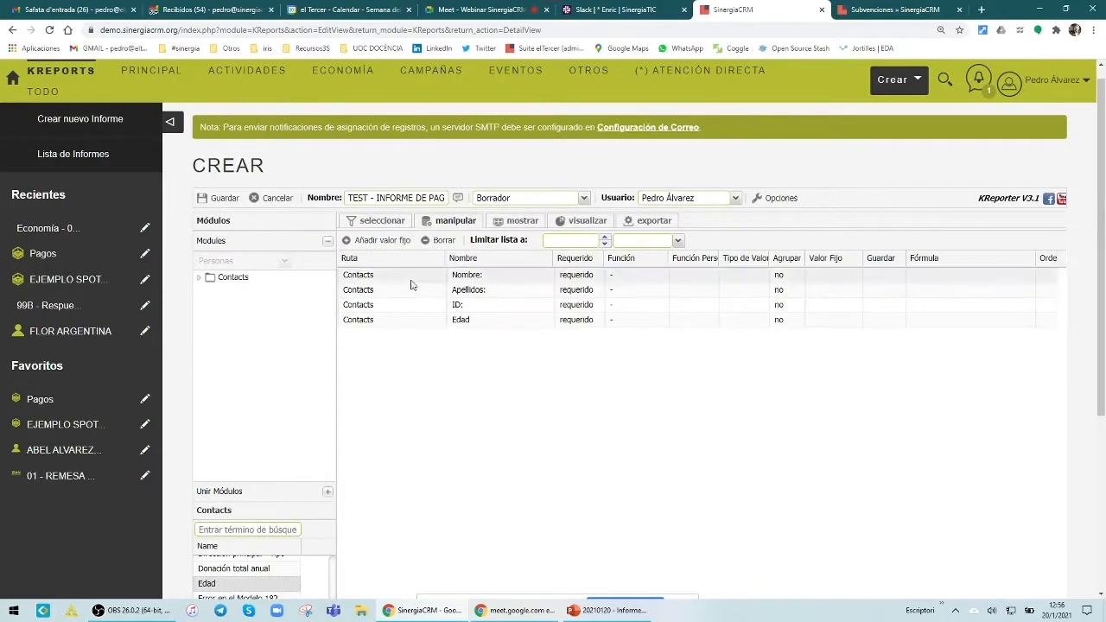
click(208, 199)
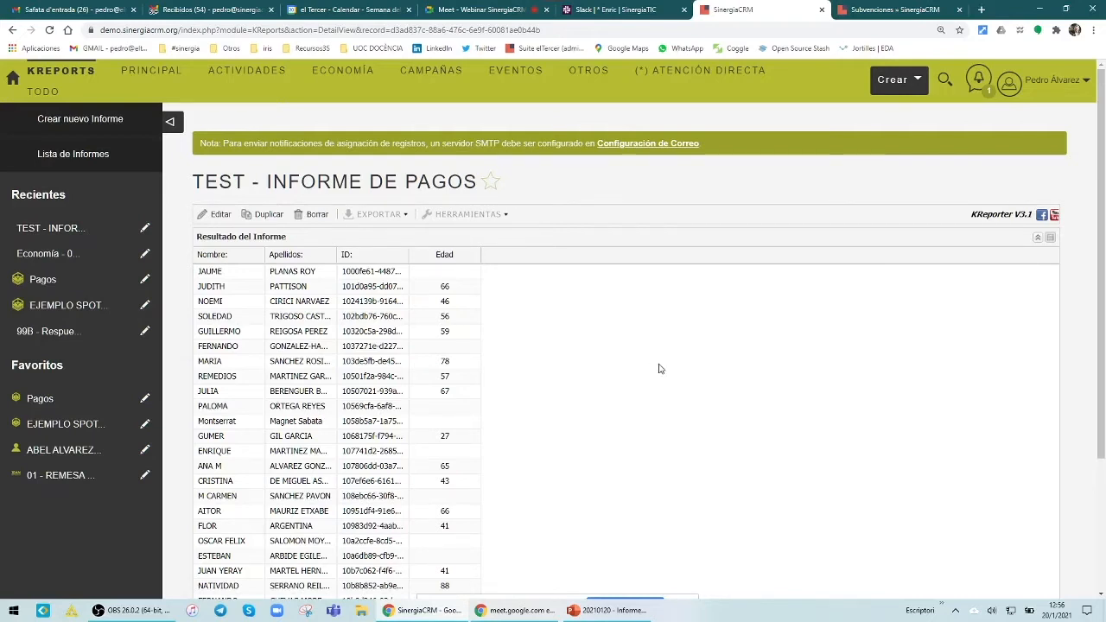
scroll(660, 369, down, 3)
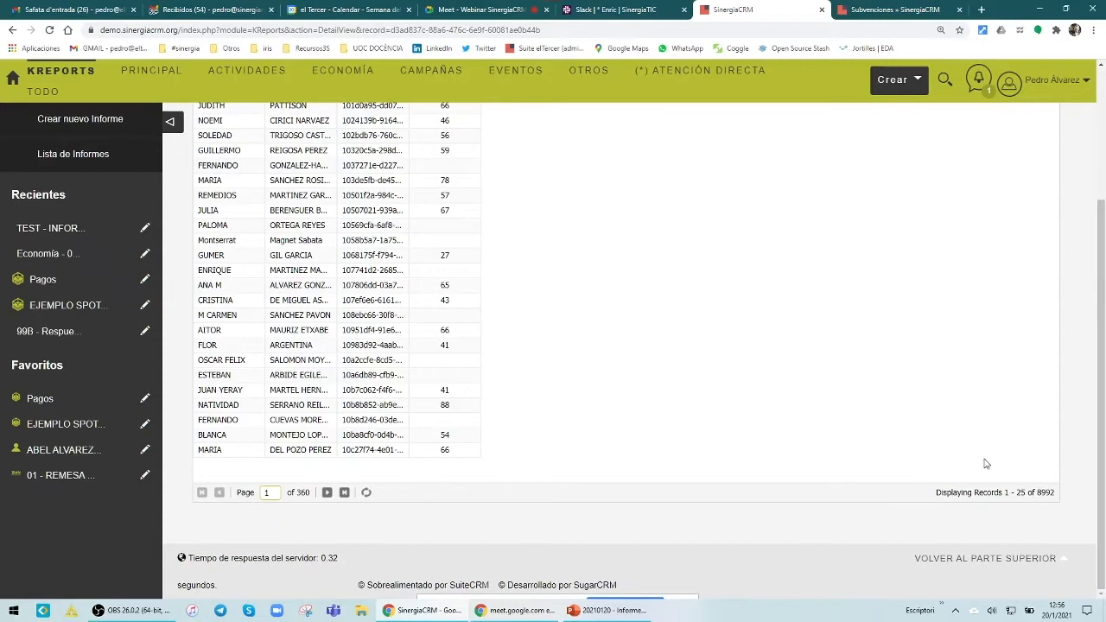
Step: Clear the search filter of the Personas list in the other browser tab and compare its records with the report's results
click(881, 10)
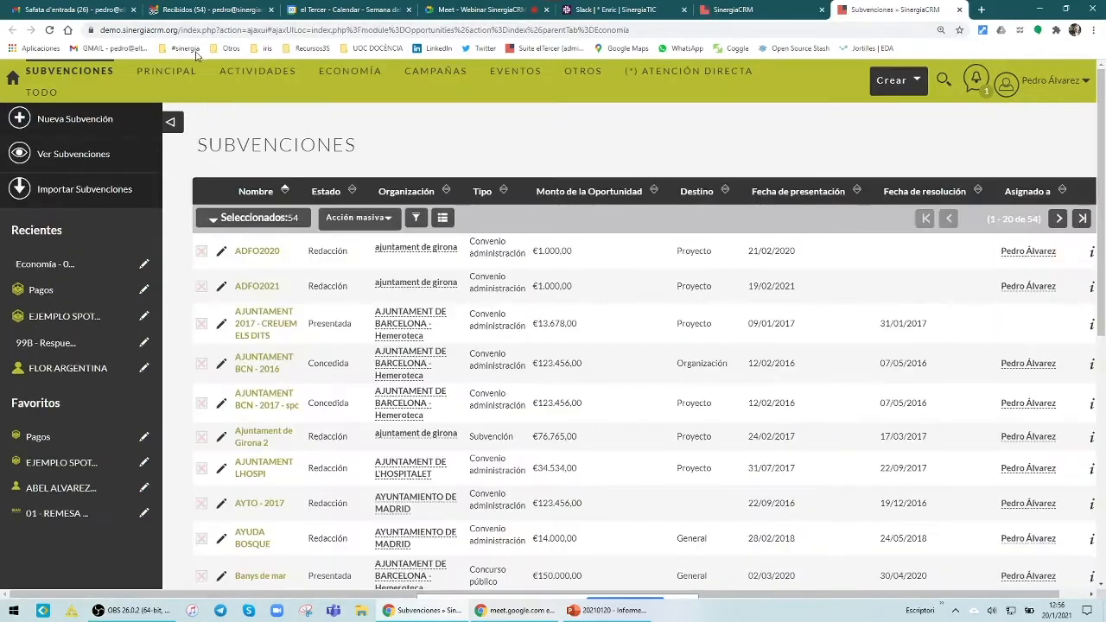
mouse_move(169, 76)
click(152, 142)
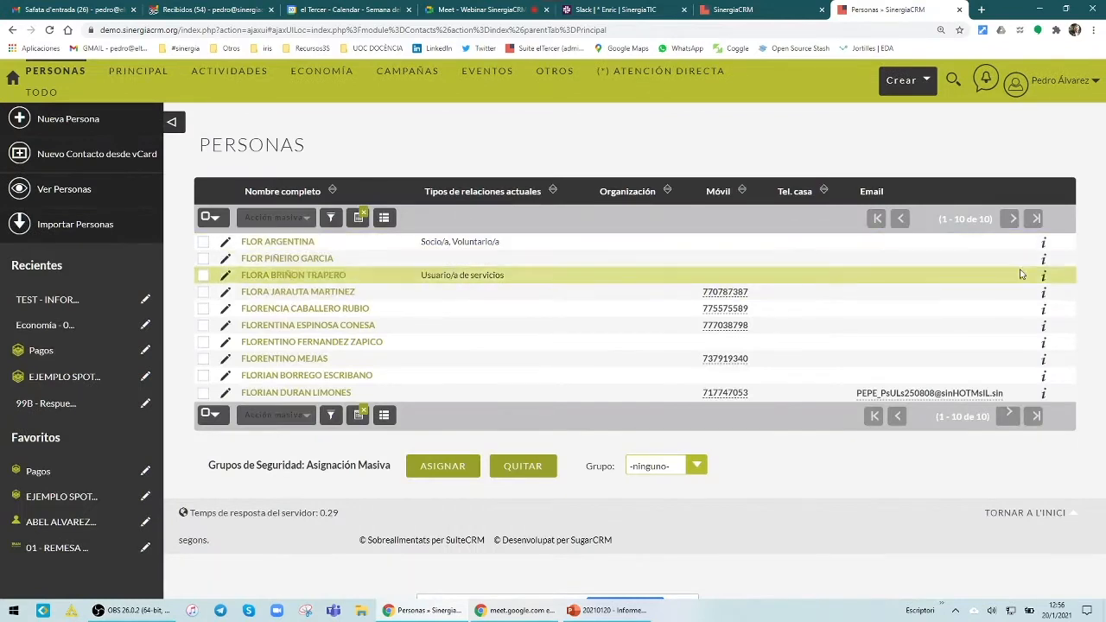
click(361, 217)
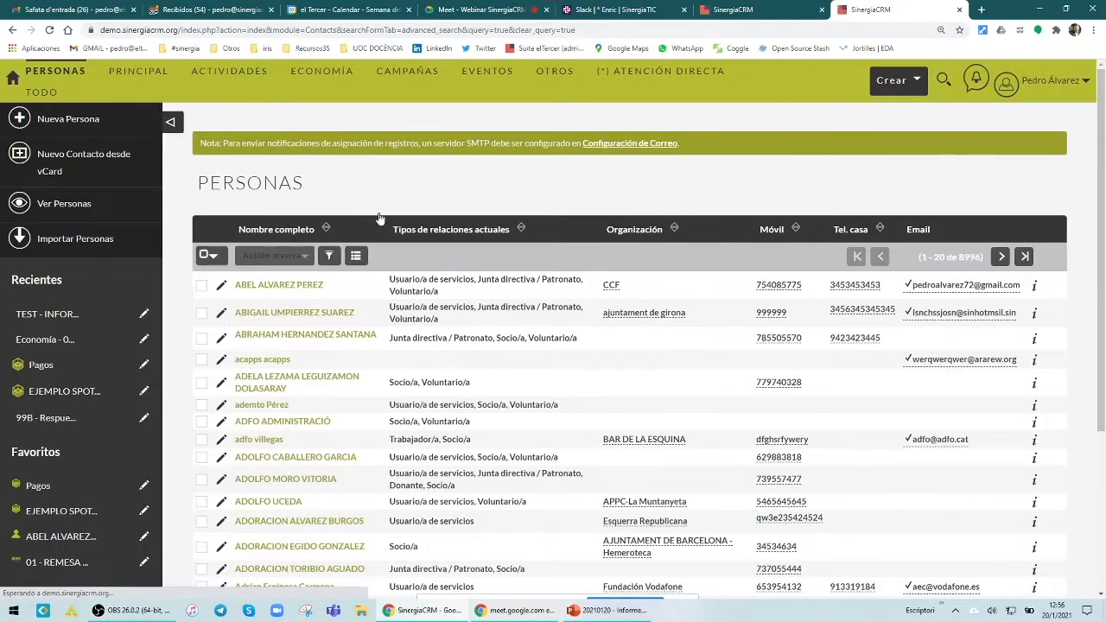
click(743, 9)
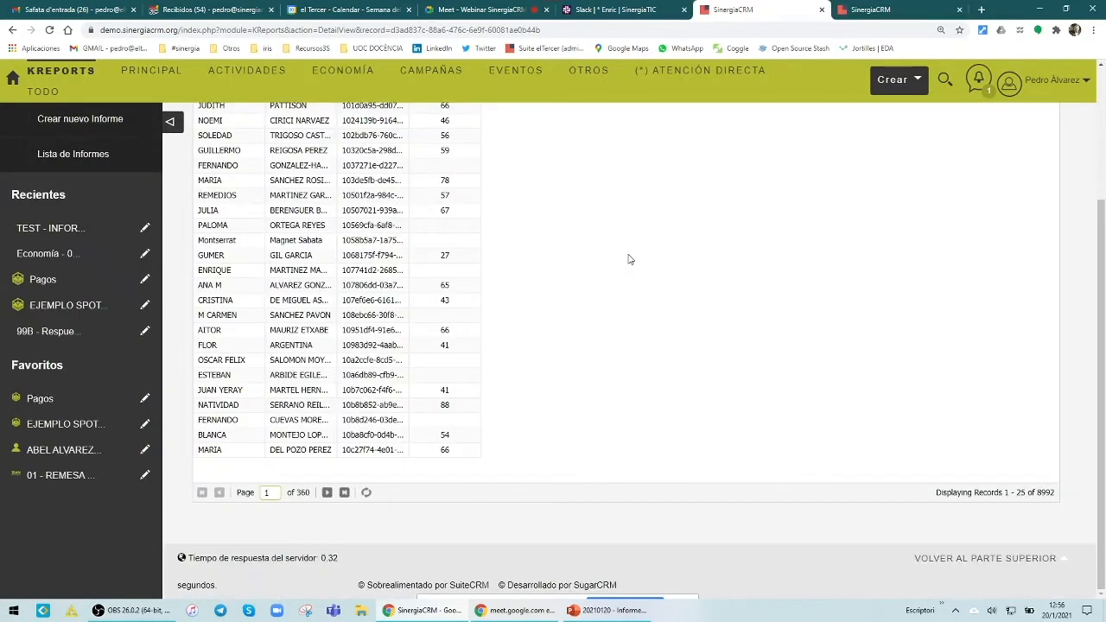
scroll(629, 260, up, 2)
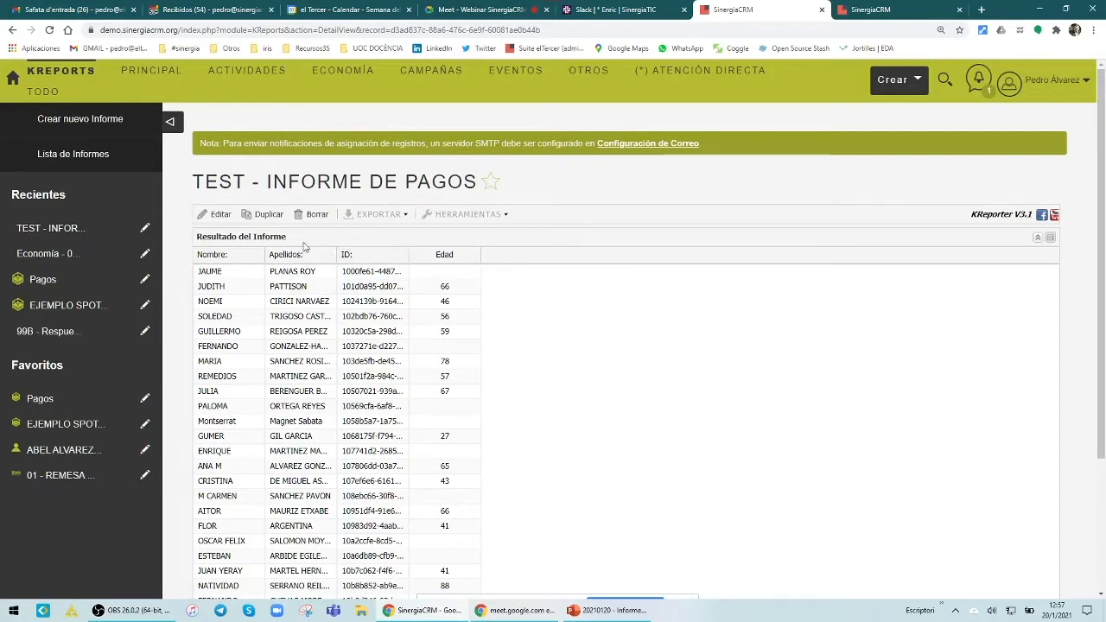
Step: Review the report's results, open the report for editing and expand Contacts to list its related modules
scroll(556, 346, down, 3)
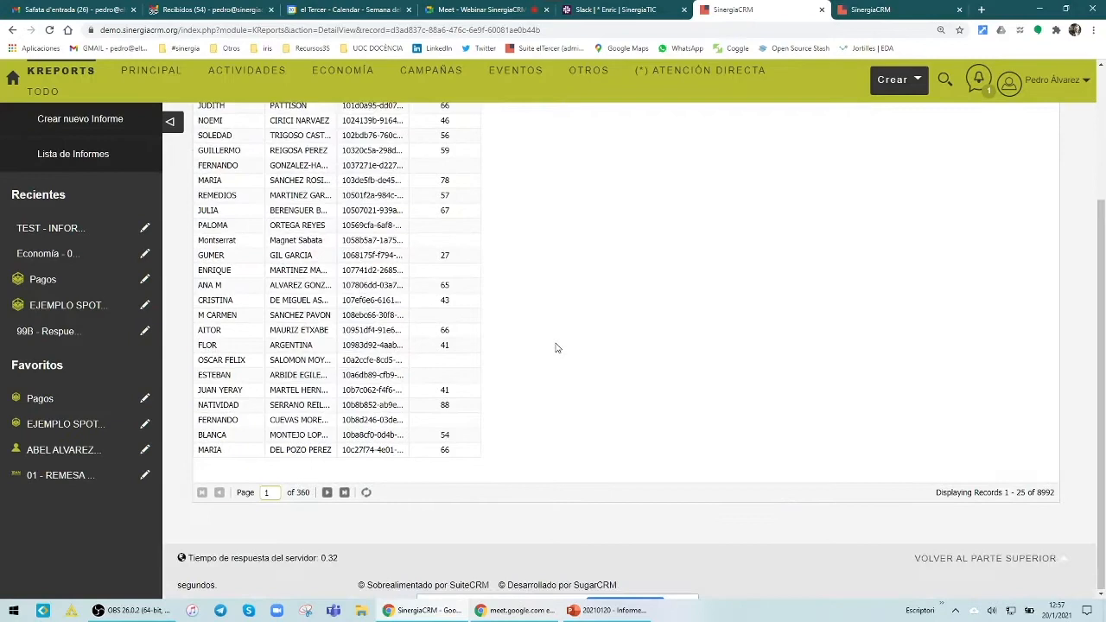
scroll(556, 348, up, 3)
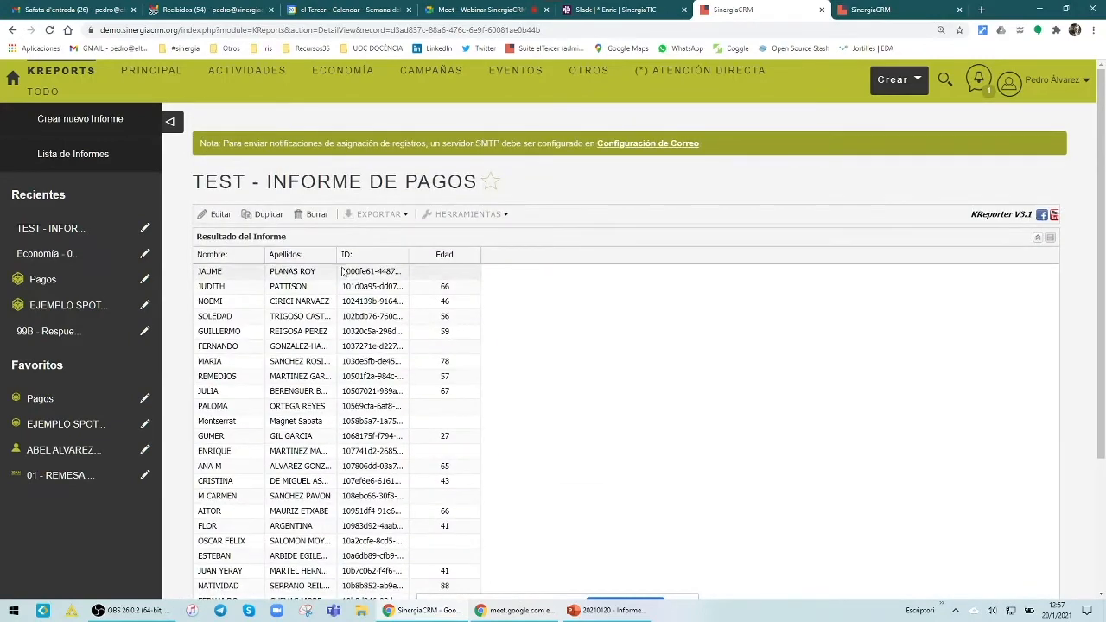
click(221, 216)
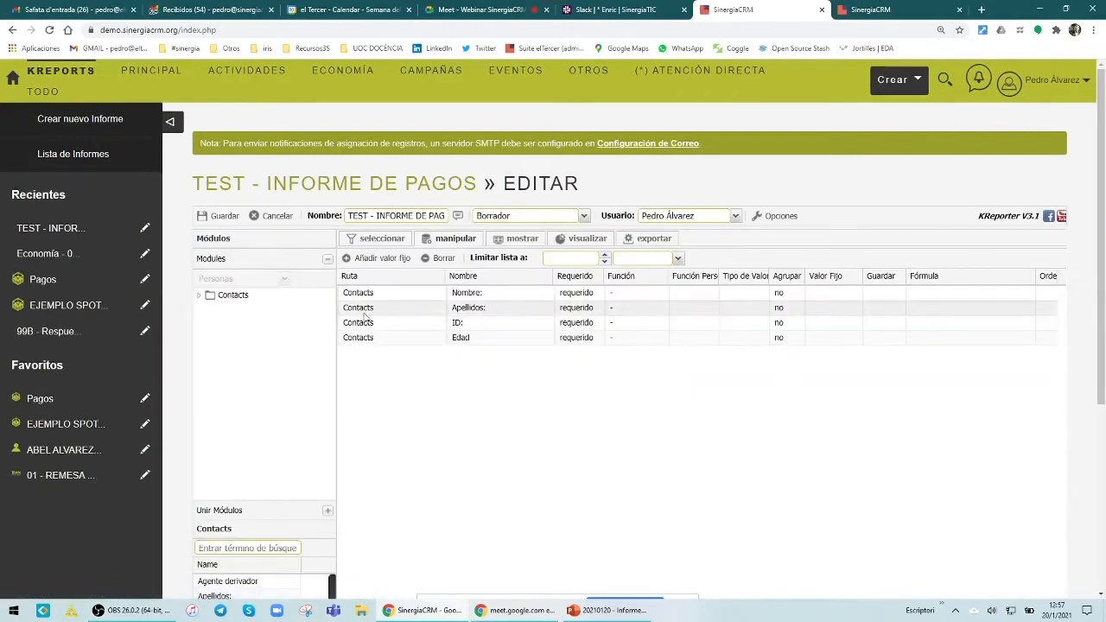
scroll(247, 382, down, 2)
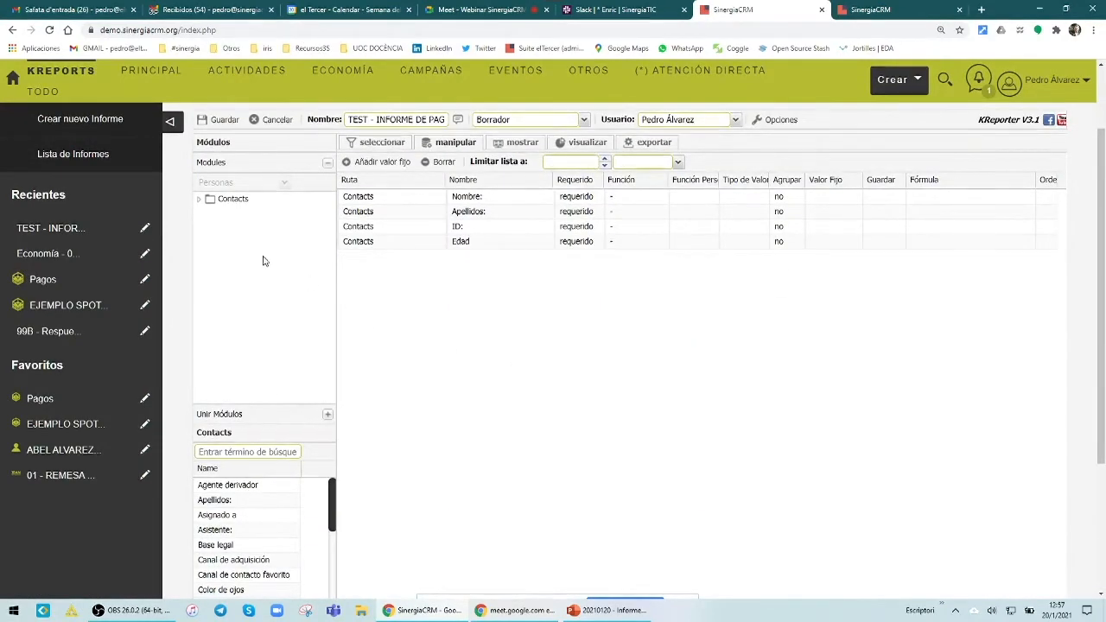
click(200, 200)
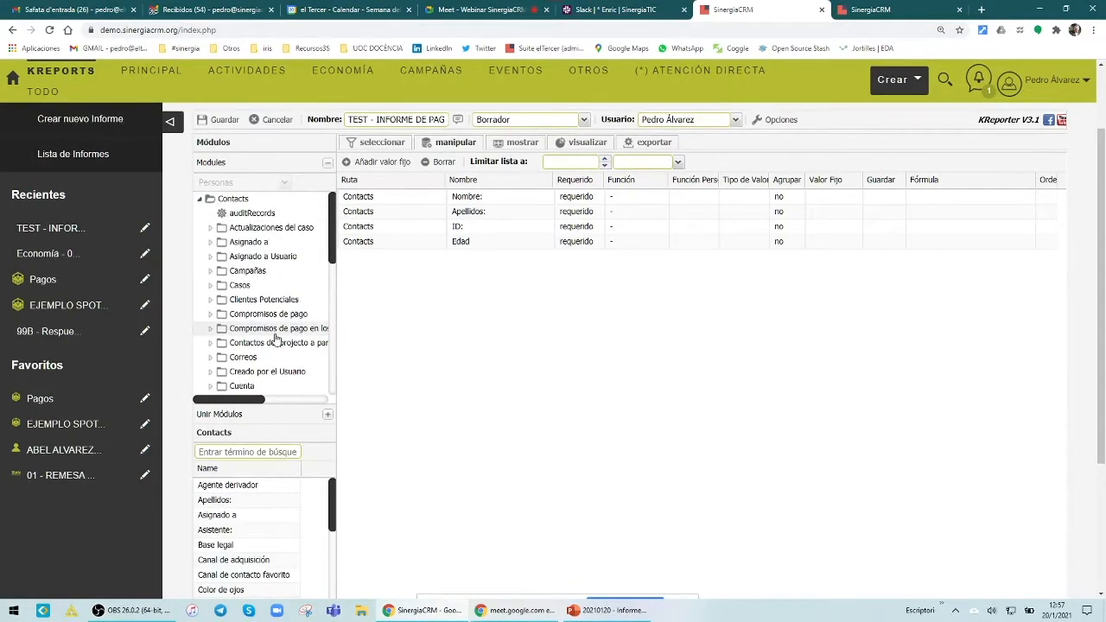
scroll(277, 339, down, 10)
scroll(276, 338, up, 7)
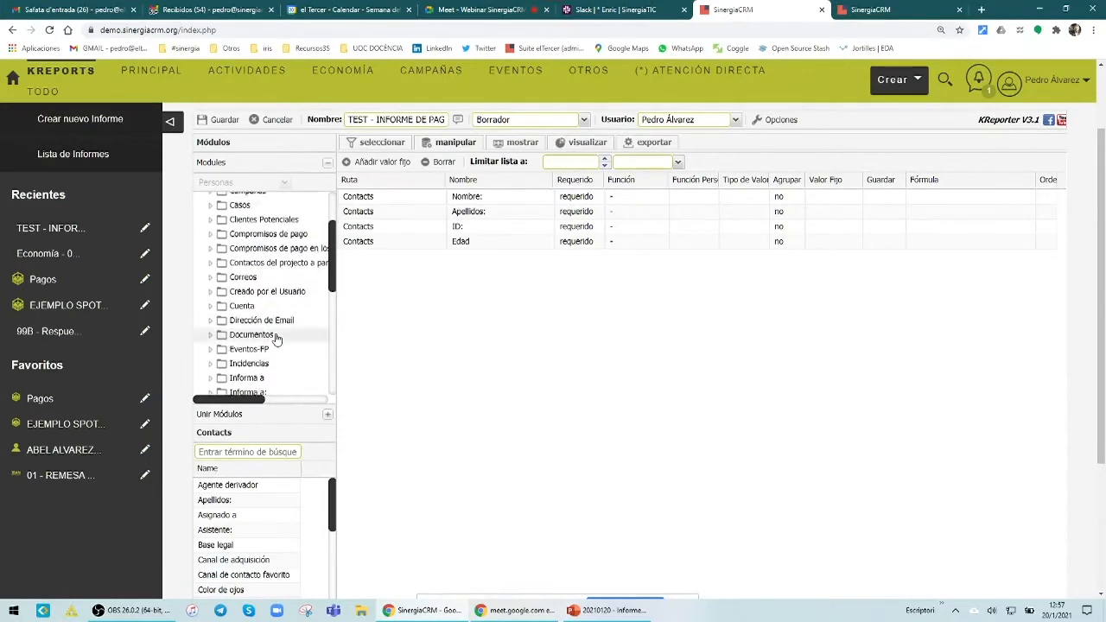
scroll(276, 339, up, 3)
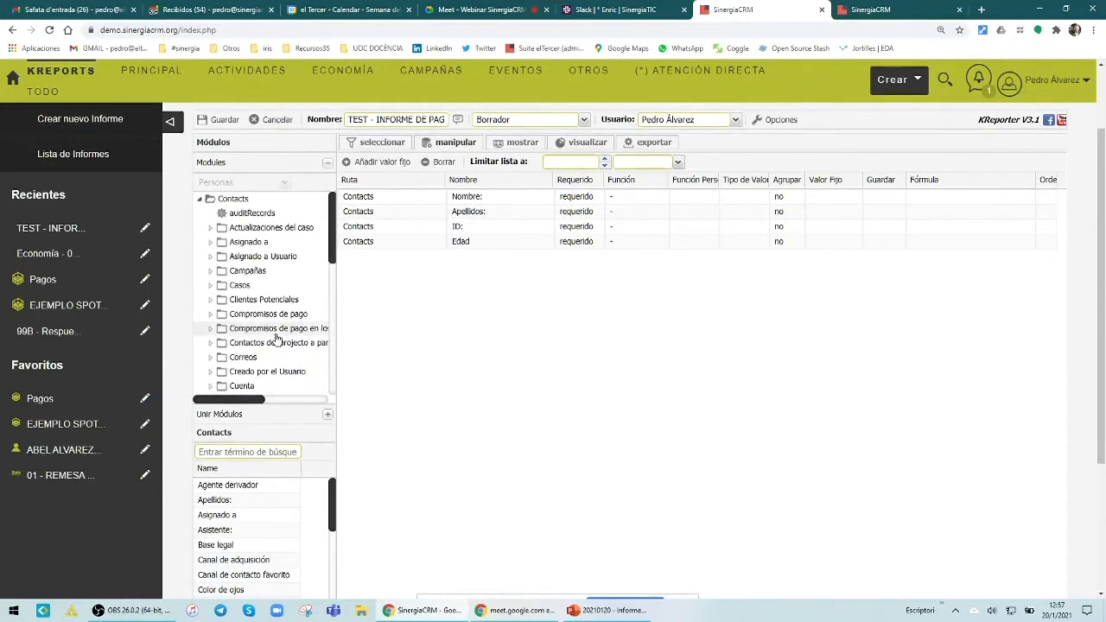
Step: Add the Importe field of the related Pagos module to the report below Edad
scroll(336, 316, down, 5)
mouse_move(337, 319)
mouse_down()
mouse_move(335, 383)
mouse_move(329, 248)
mouse_move(317, 321)
mouse_up()
click(233, 325)
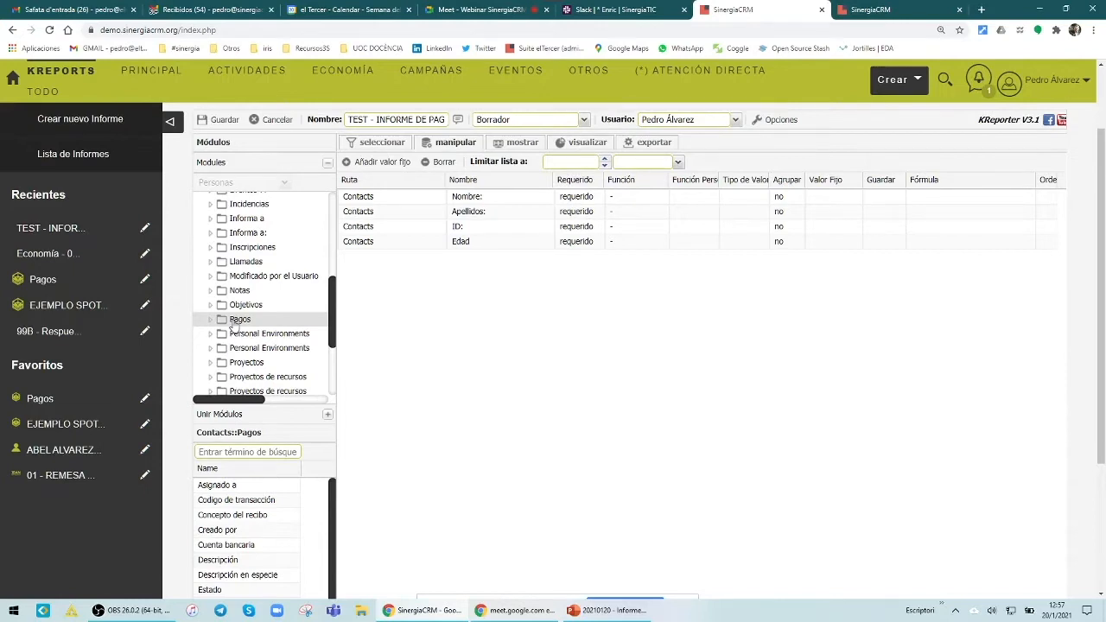
click(234, 323)
scroll(319, 488, down, 3)
drag(232, 554, 607, 262)
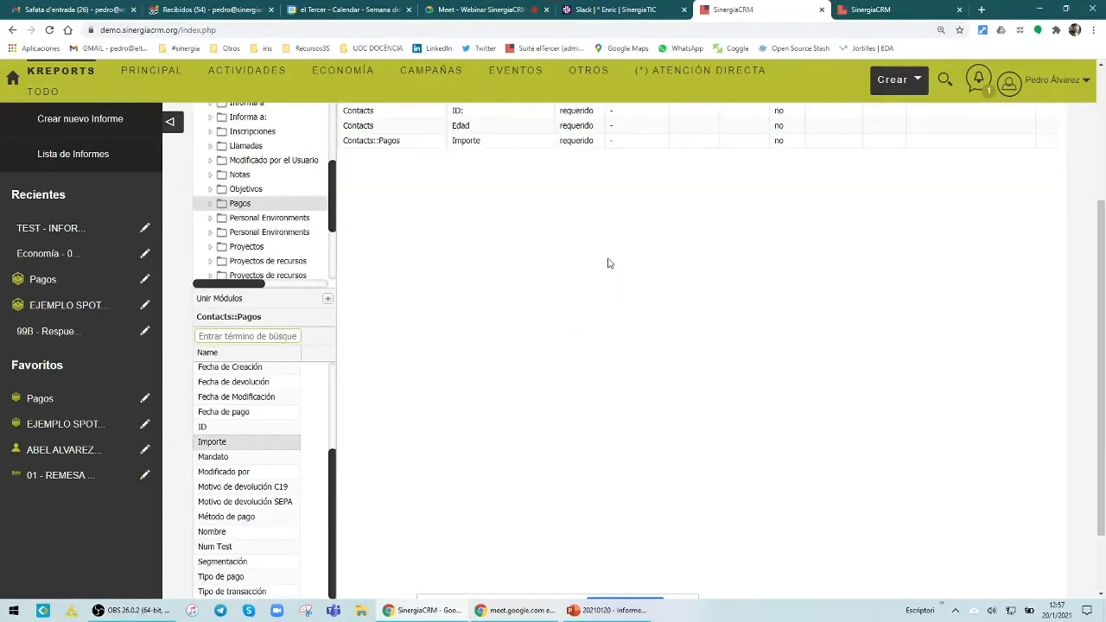
scroll(607, 262, up, 3)
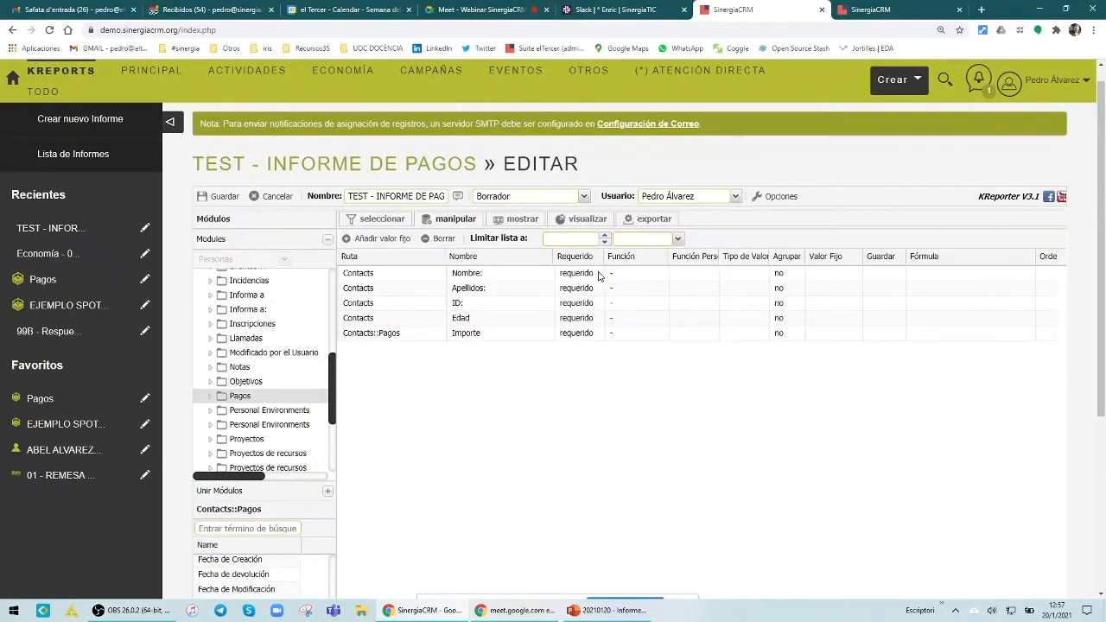
Step: Save the report and examine the rows with the Importe column and the record count below the table
click(221, 196)
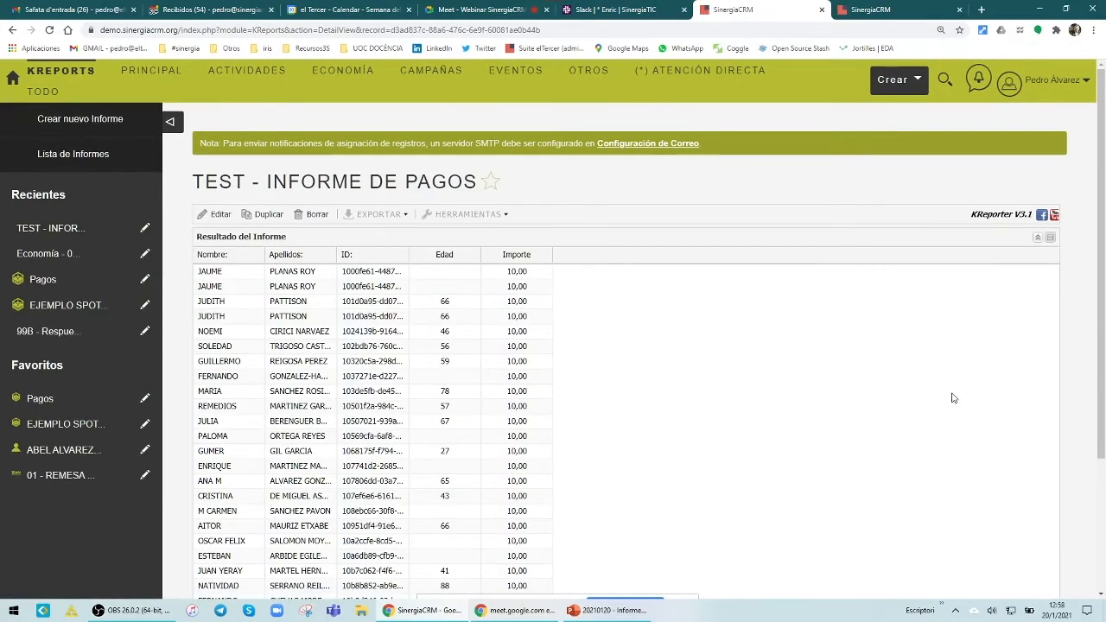
scroll(959, 415, down, 3)
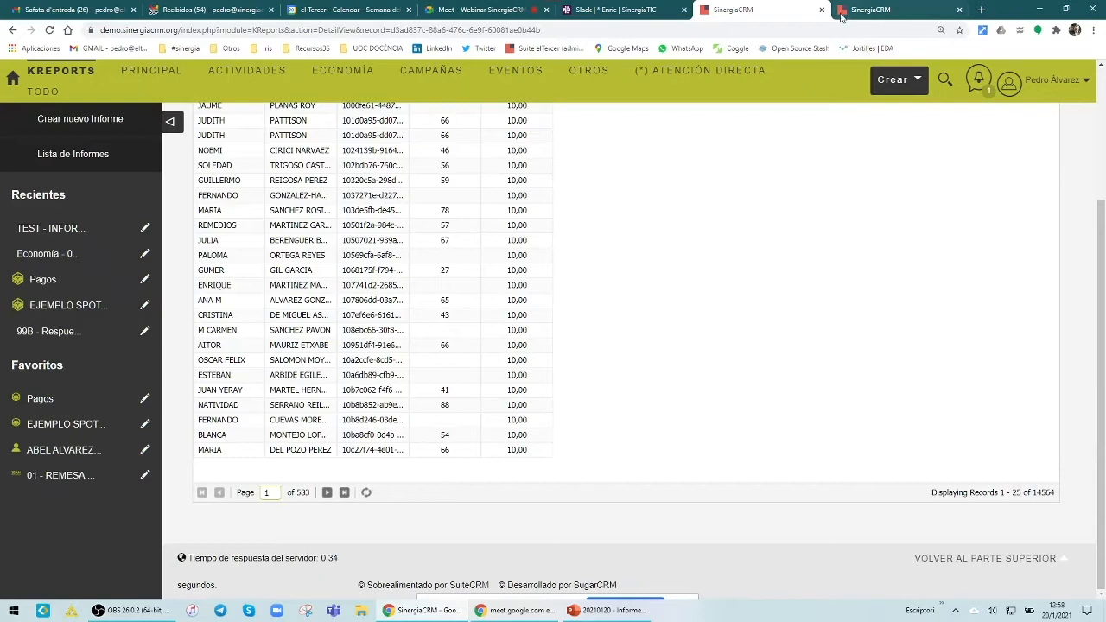
scroll(673, 357, up, 3)
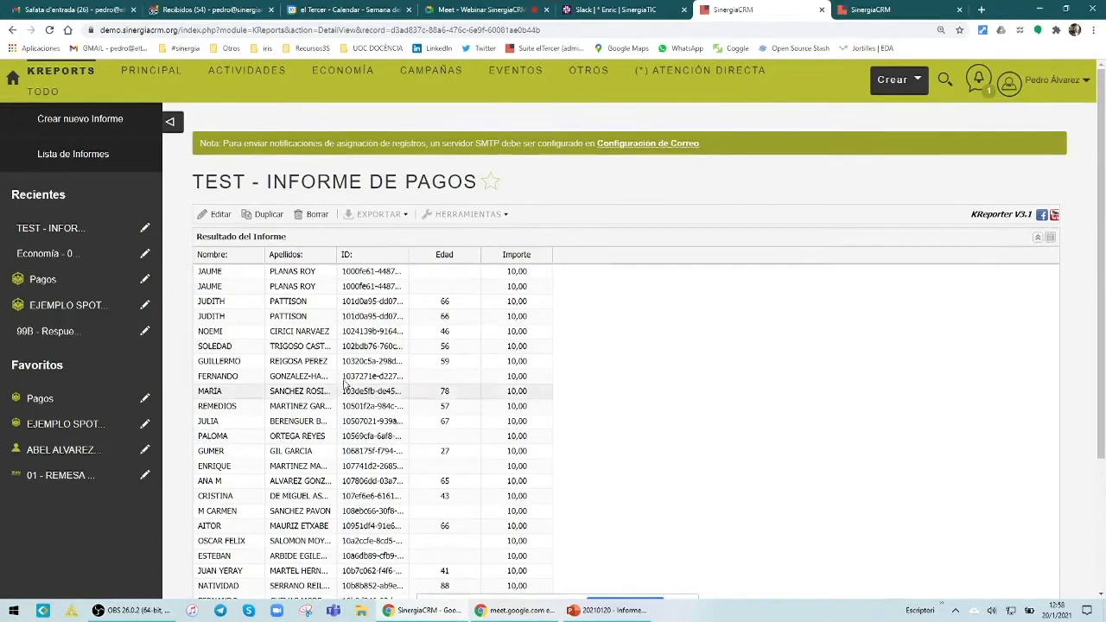
scroll(309, 513, down, 1)
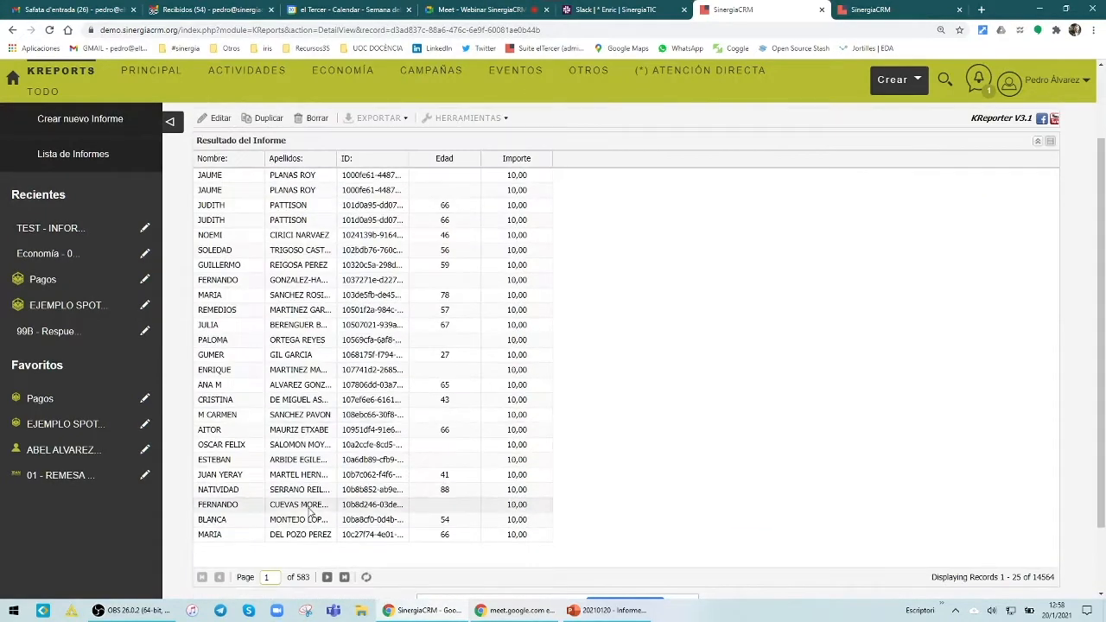
scroll(453, 460, up, 1)
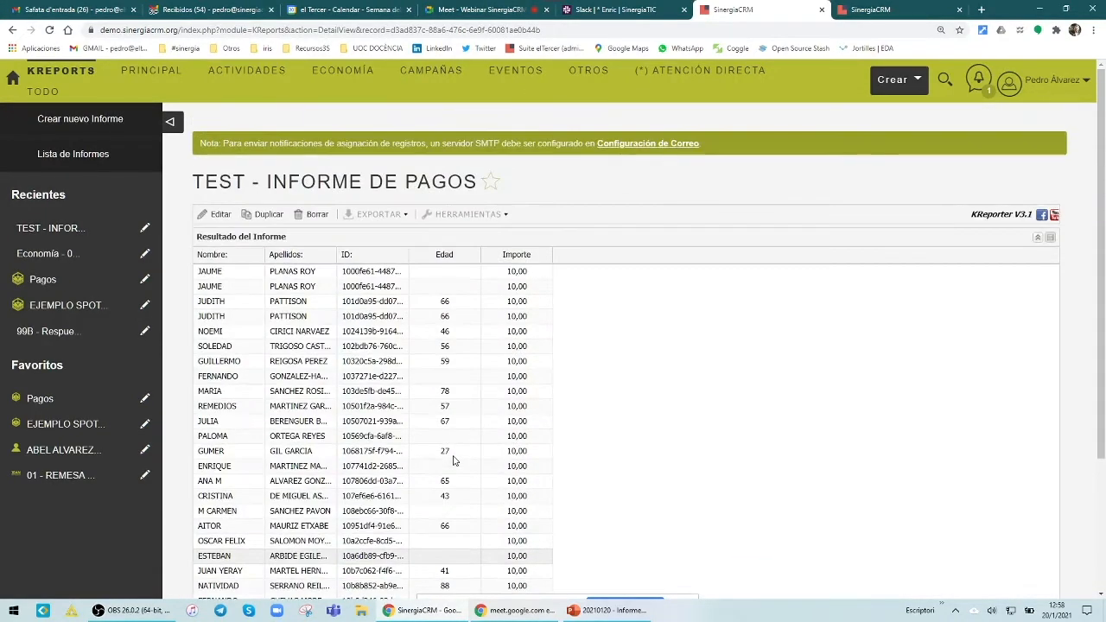
Step: Reopen the report for editing, examine the modules related to Contacts and the fields of Inscripciones, and save without adding fields
click(223, 218)
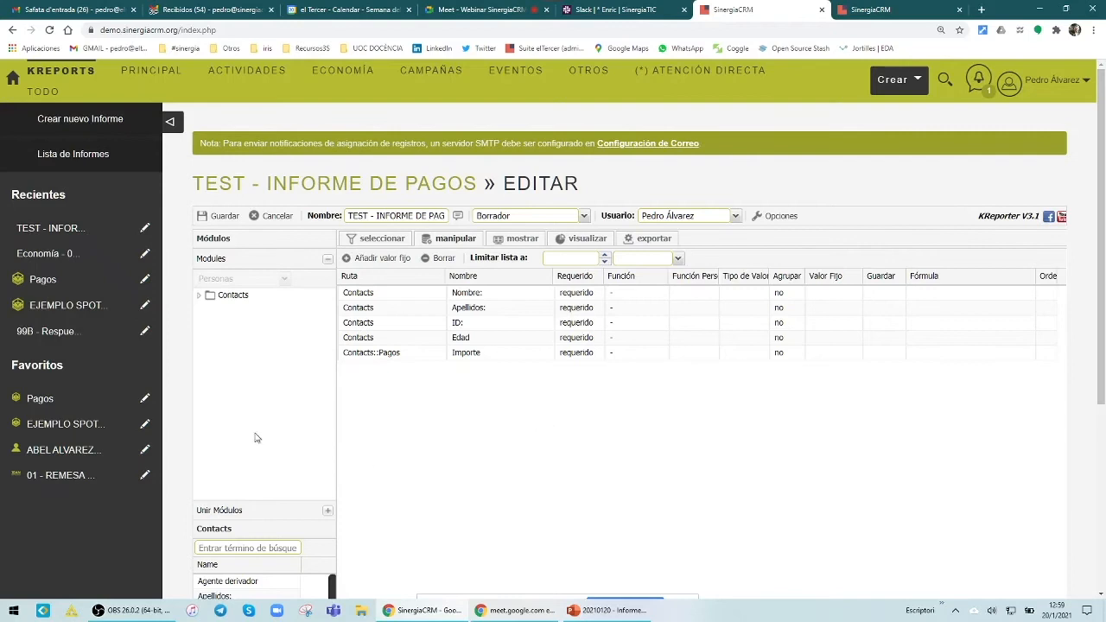
scroll(255, 484, down, 2)
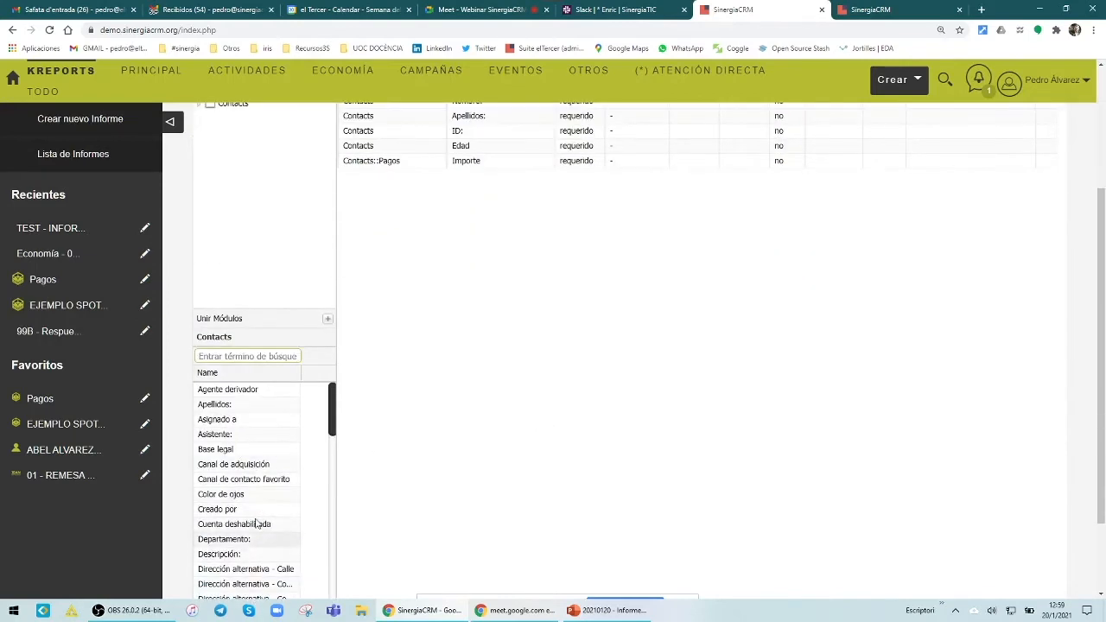
scroll(242, 488, down, 3)
scroll(242, 488, up, 5)
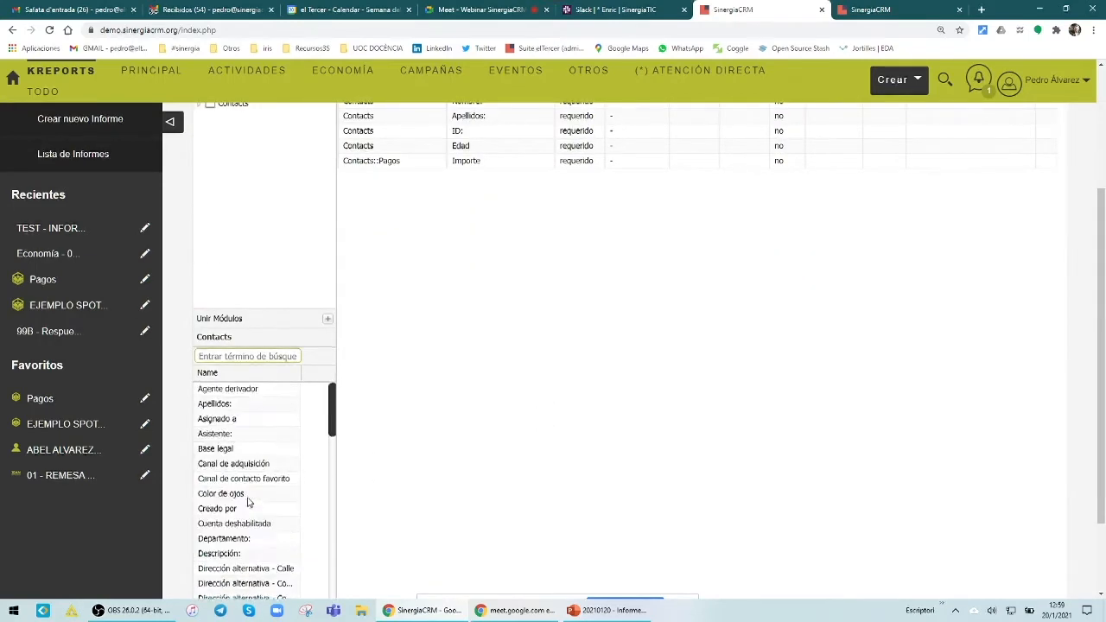
click(200, 297)
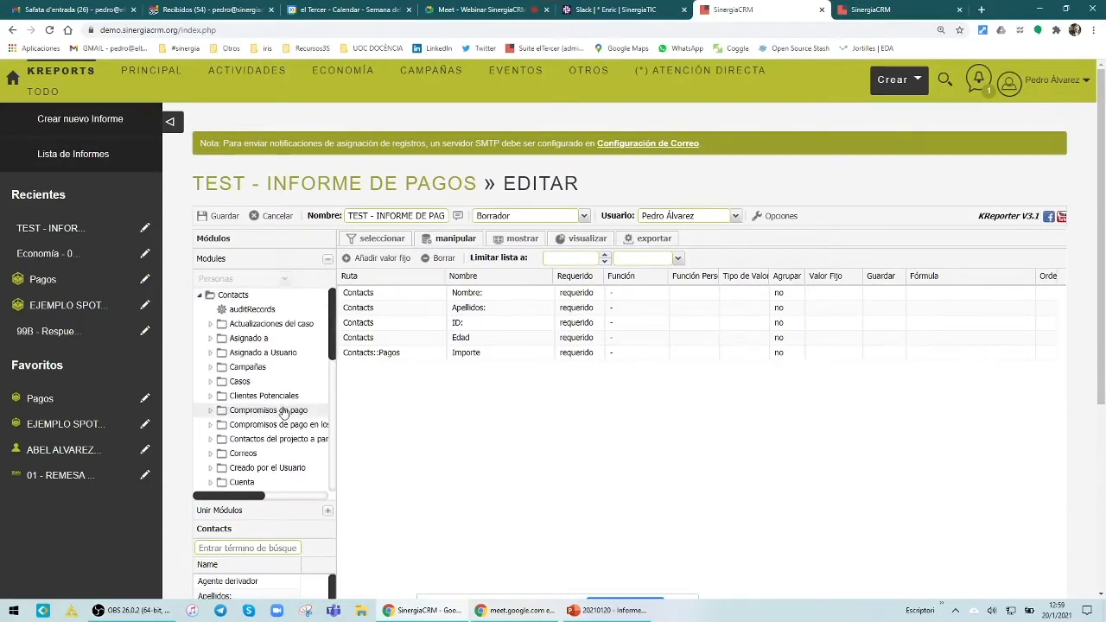
scroll(283, 393, down, 8)
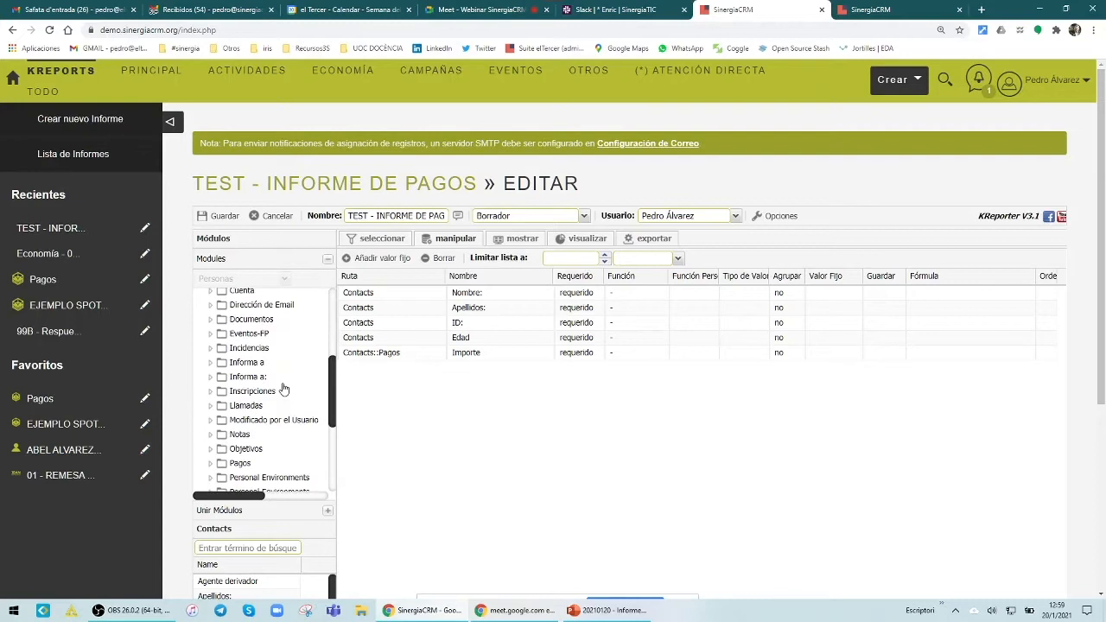
scroll(283, 389, down, 2)
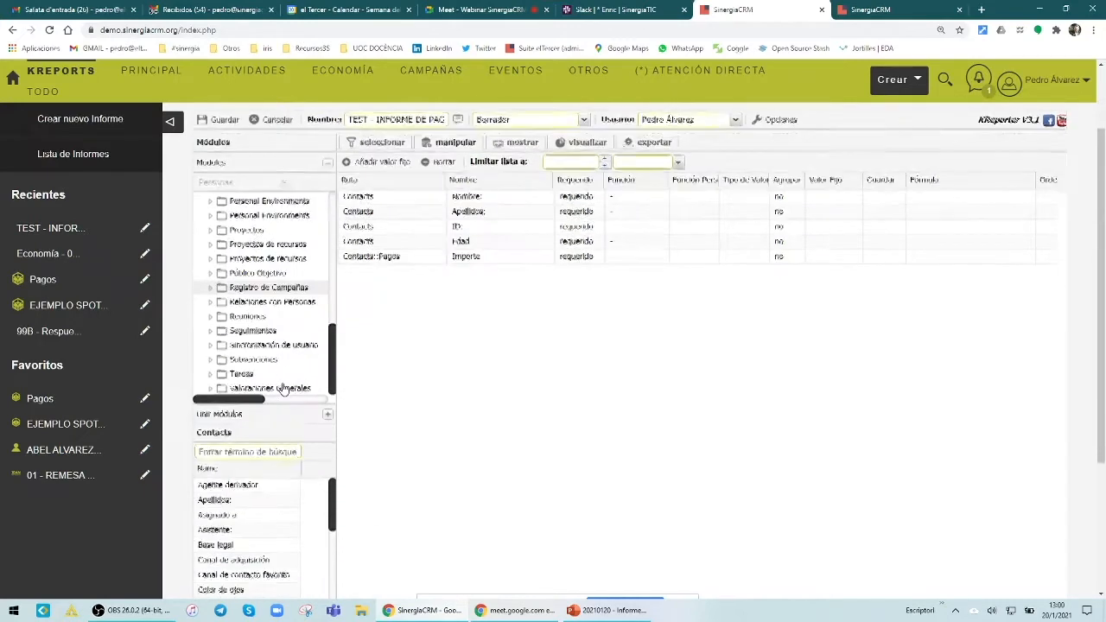
scroll(294, 294, up, 3)
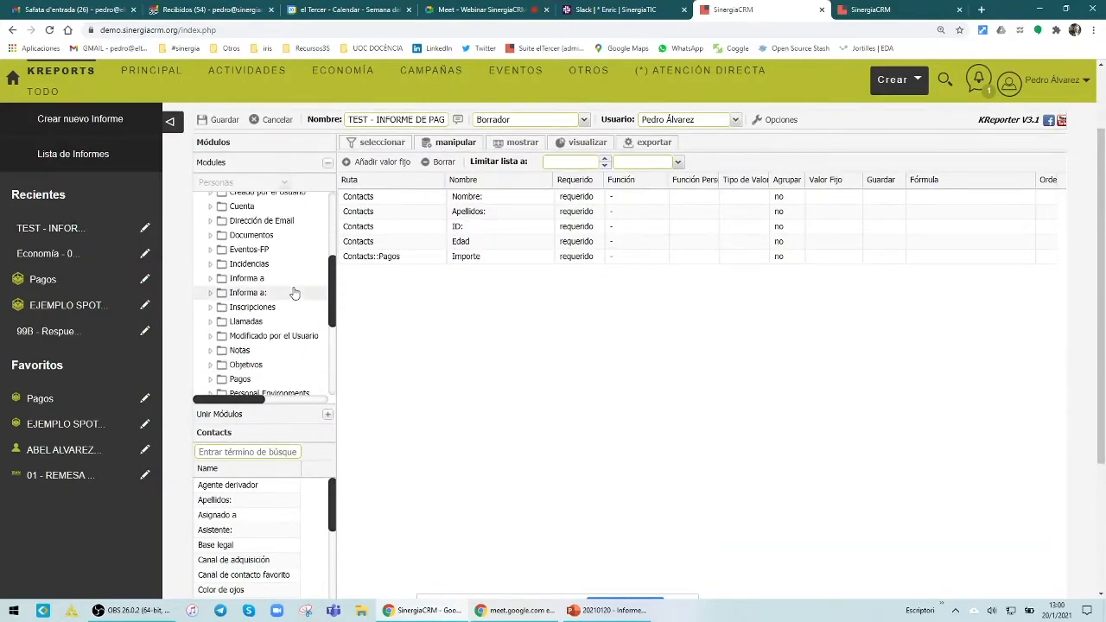
click(259, 307)
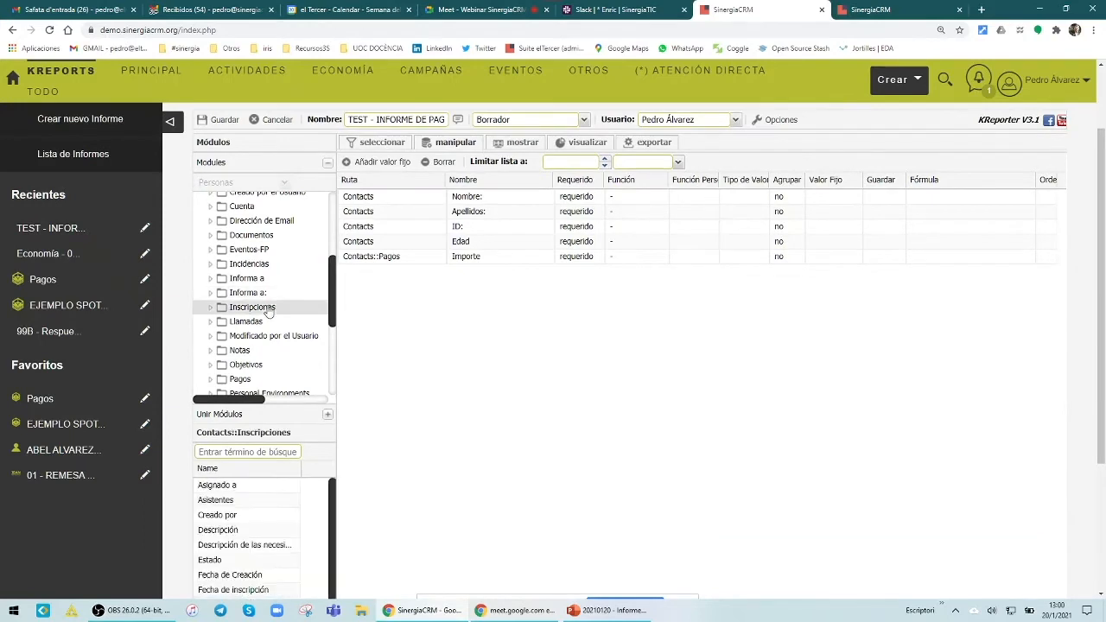
scroll(231, 544, down, 1)
scroll(230, 545, down, 1)
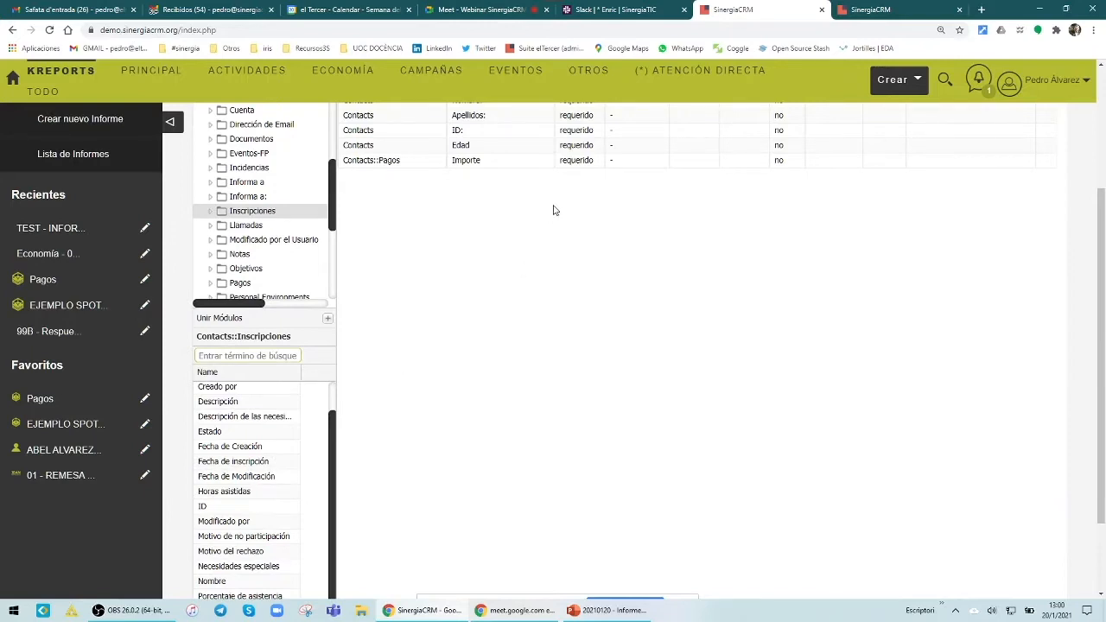
scroll(554, 210, up, 2)
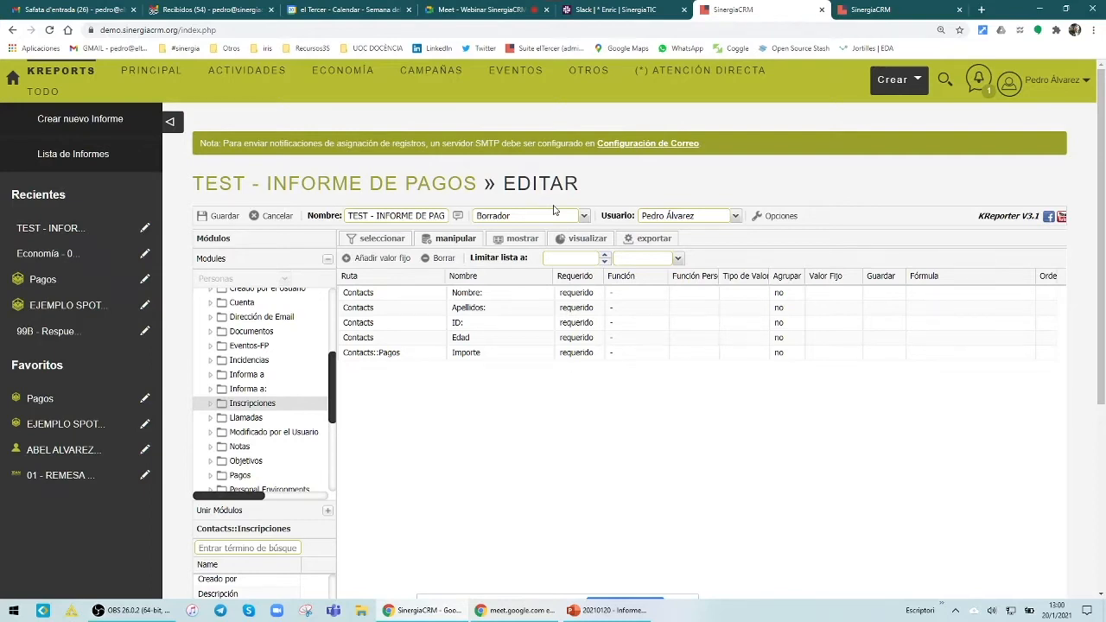
click(204, 221)
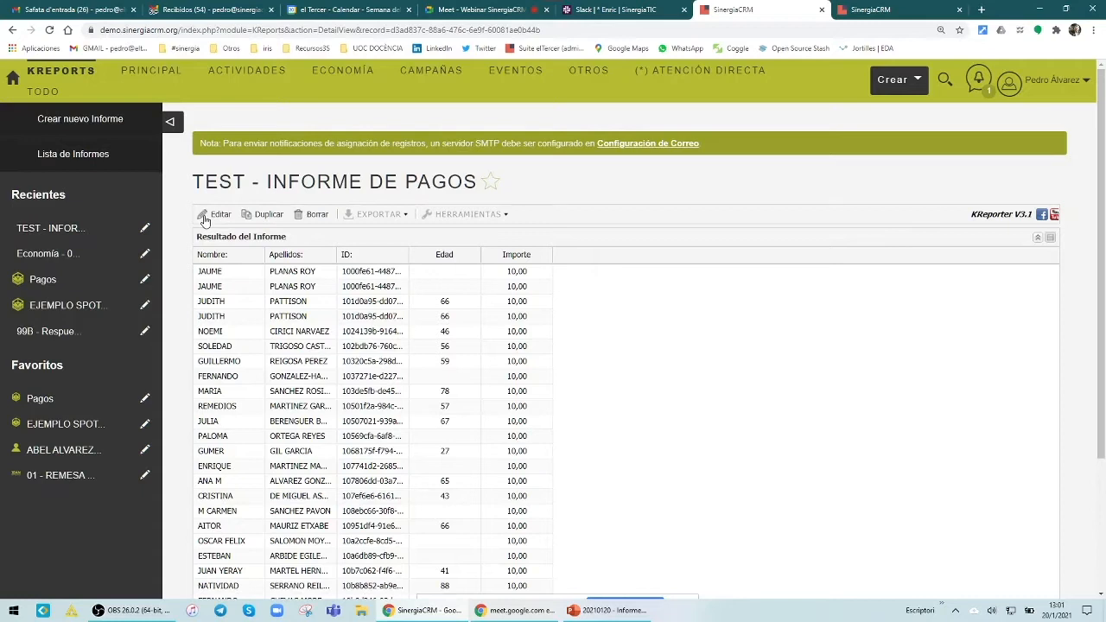
Step: Edit the report's display settings so the Apellidos field has Vínculo set to sí
click(203, 220)
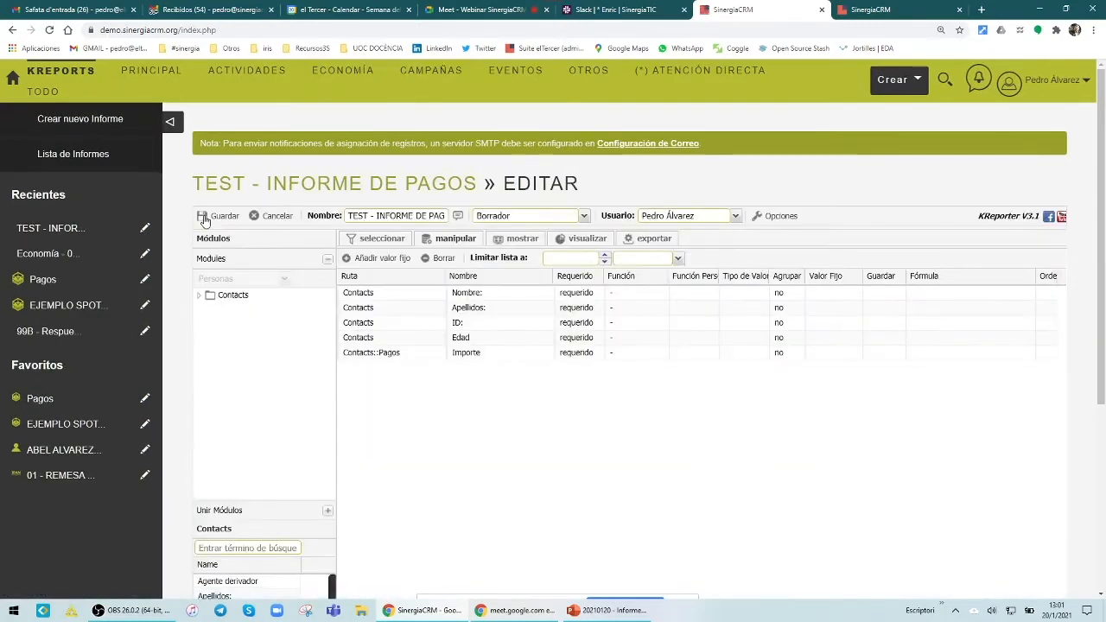
click(508, 240)
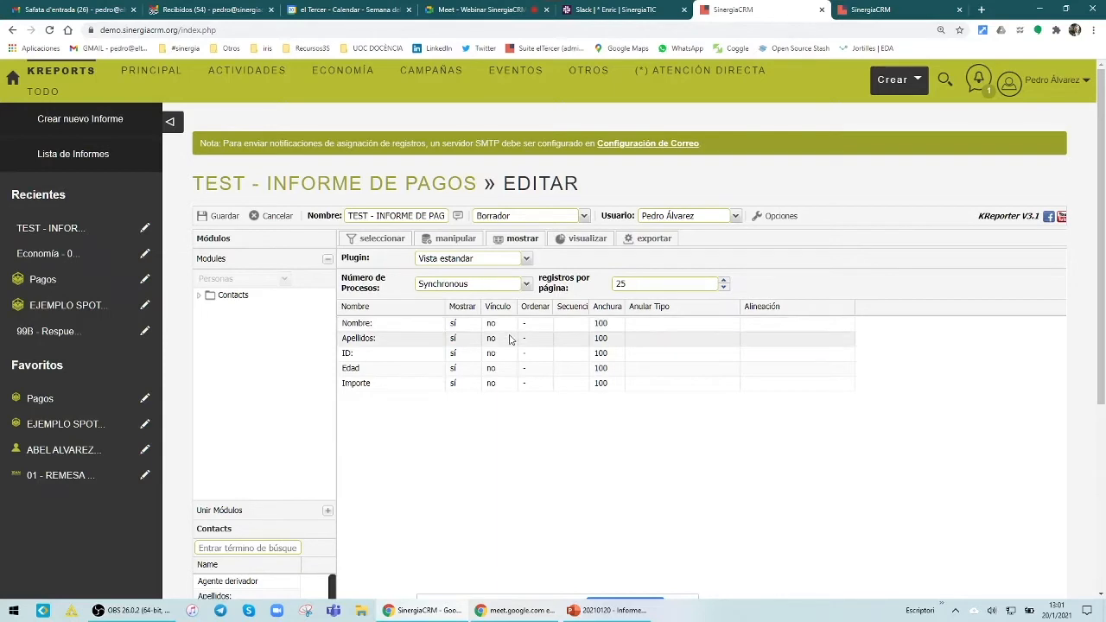
scroll(510, 340, down, 3)
click(509, 128)
click(509, 130)
click(489, 159)
scroll(493, 254, up, 3)
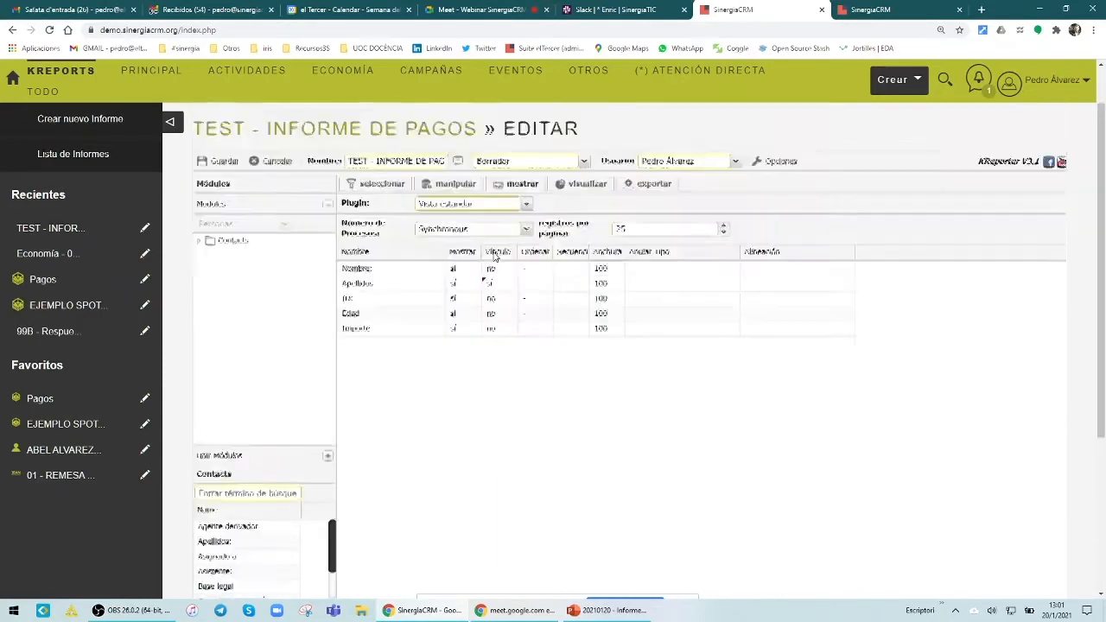
Step: Save the report and widen the ID column in the results to show the full identifiers
click(219, 220)
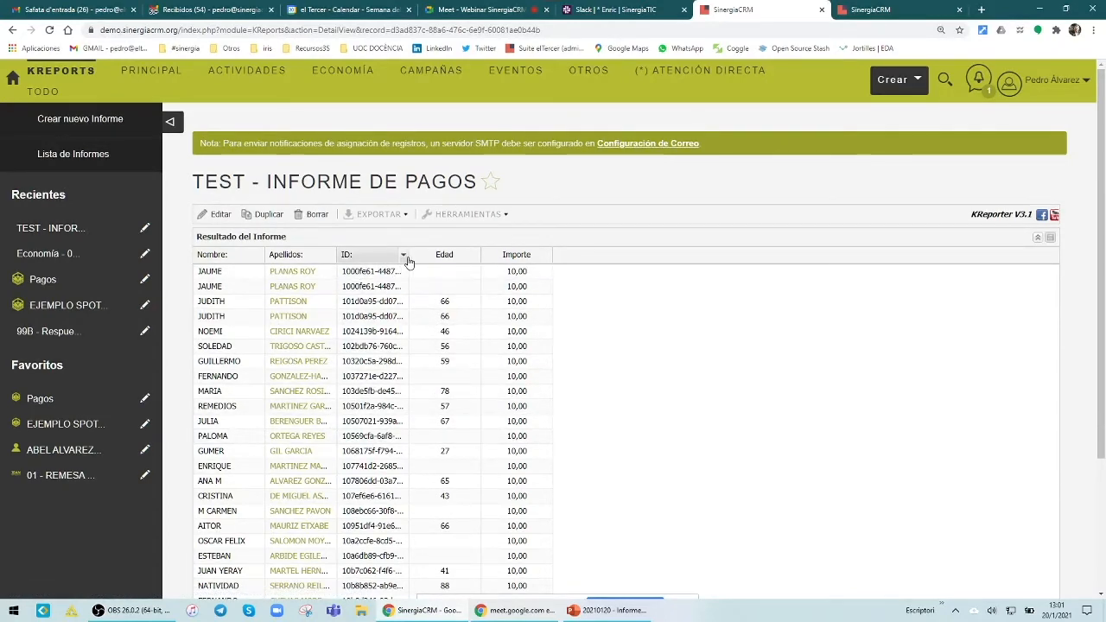
drag(408, 256, 500, 259)
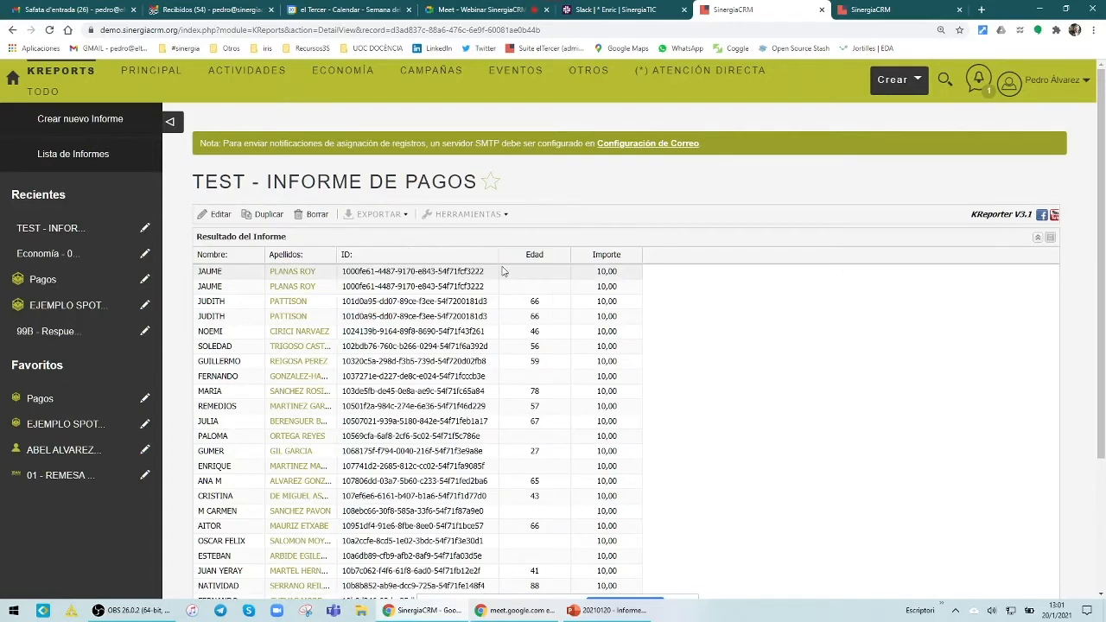
Step: Reopen the report's display settings and set Mostrar to no for the ID field
click(217, 217)
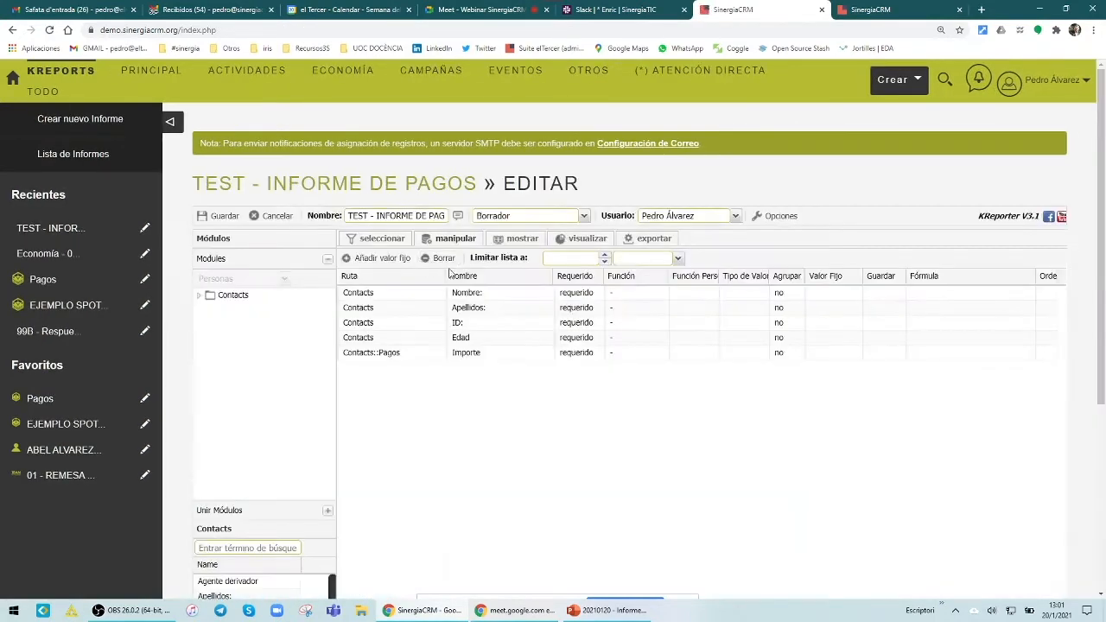
click(504, 240)
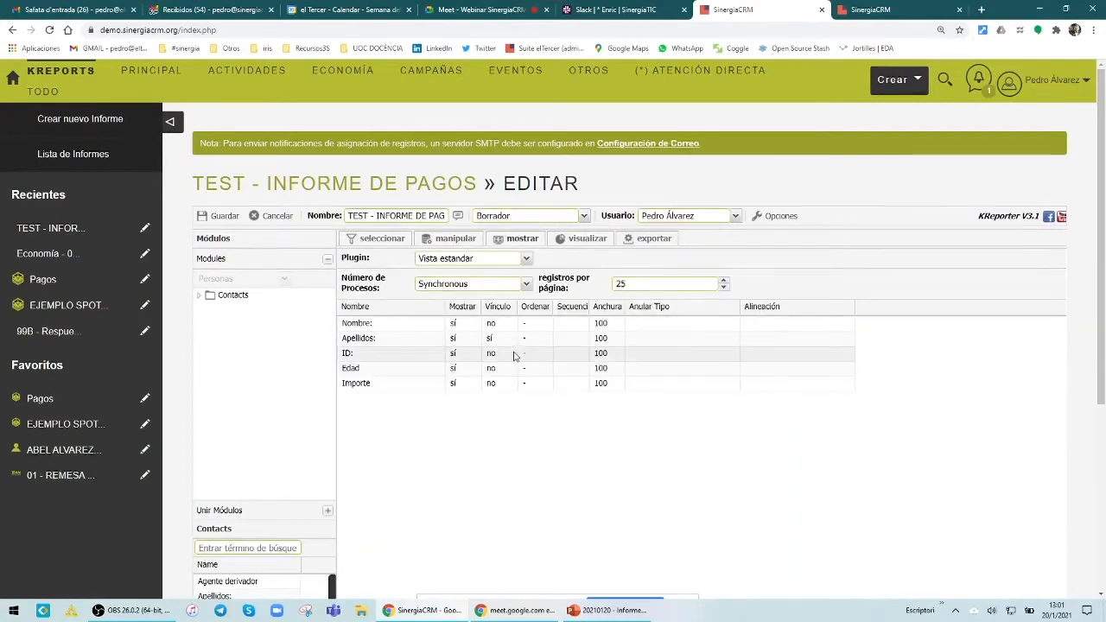
scroll(472, 360, down, 3)
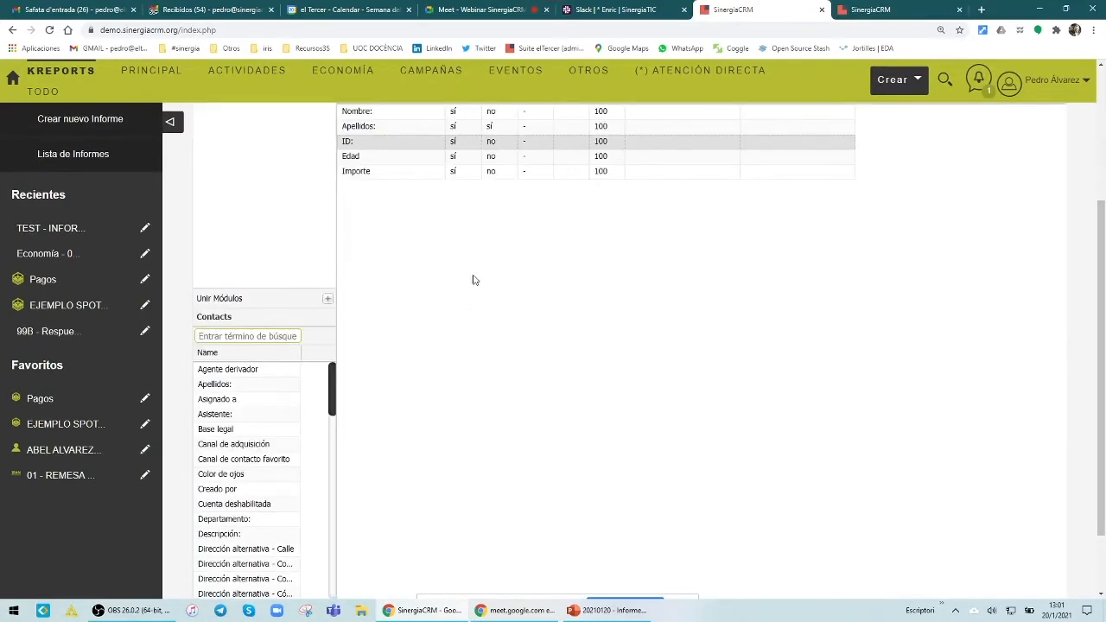
click(477, 145)
click(473, 142)
click(451, 170)
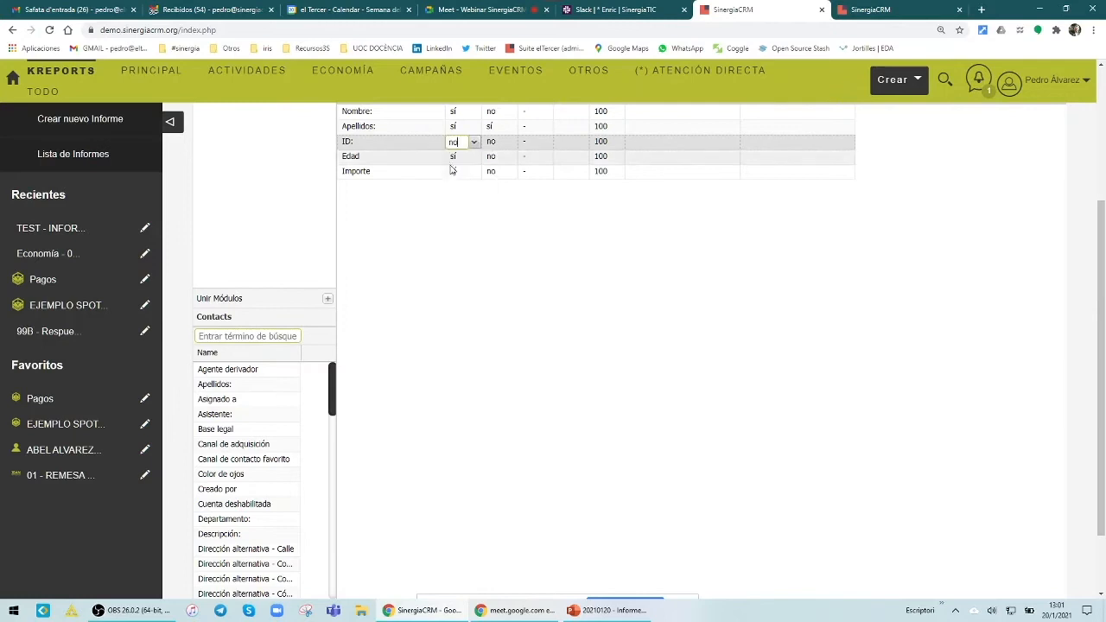
Step: Hide the ID field in the report's display settings by setting its Mostrar option to no
click(523, 253)
scroll(523, 256, up, 1)
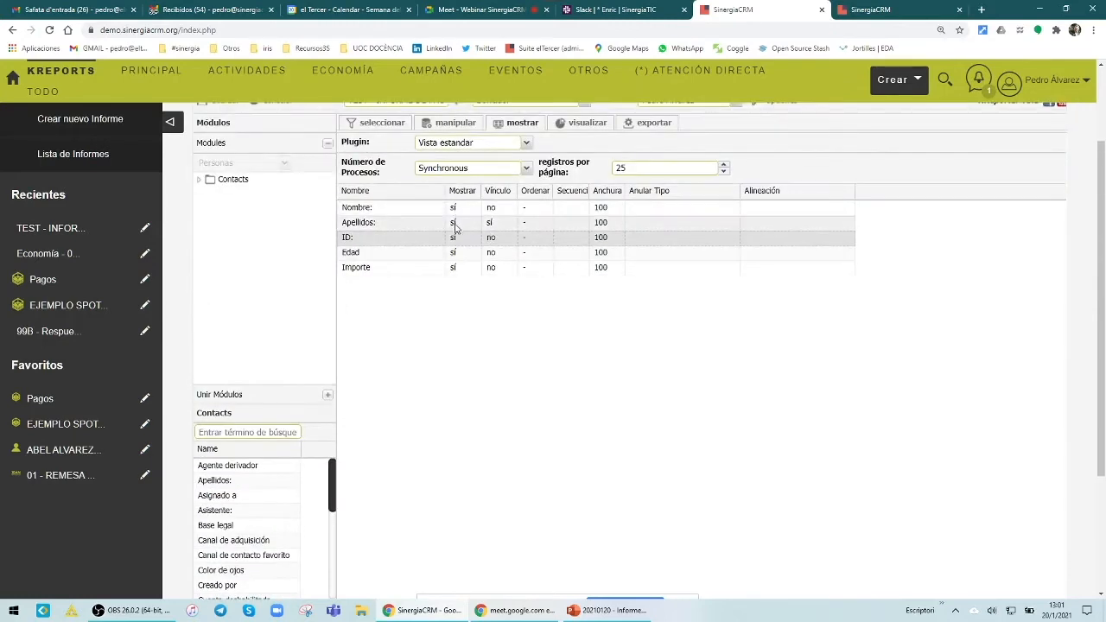
click(473, 243)
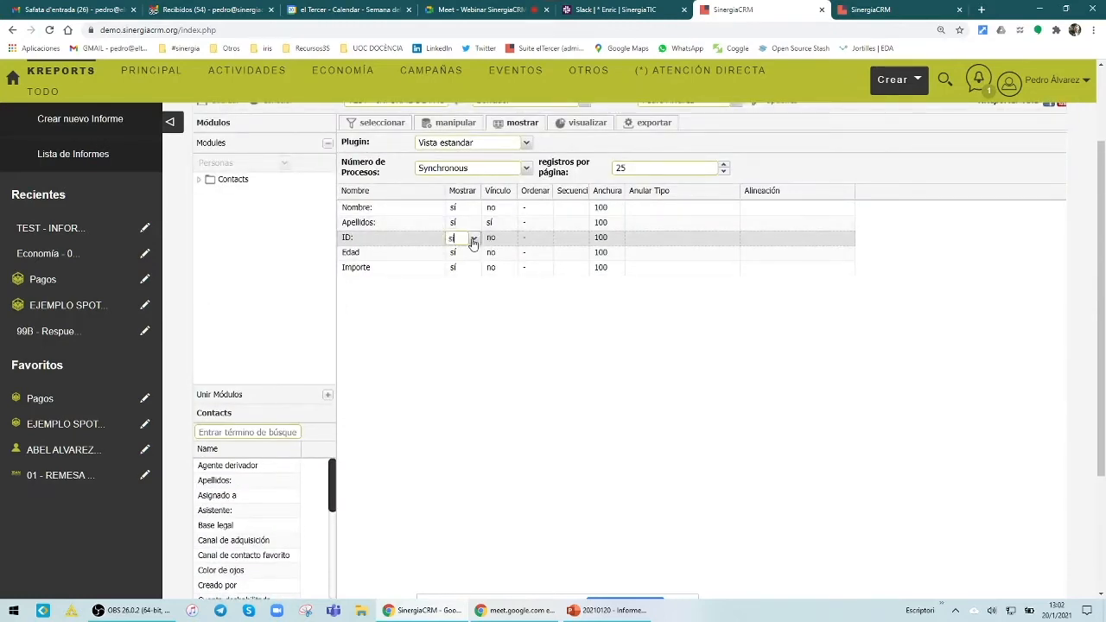
click(473, 243)
click(454, 259)
click(426, 313)
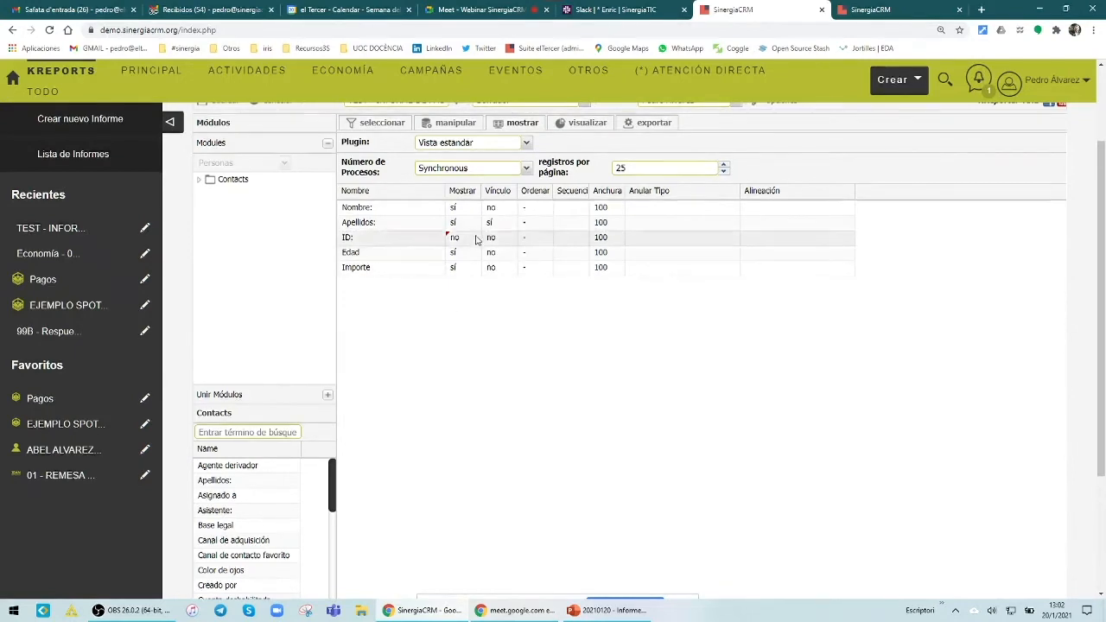
Step: Set the column width (Anchura) to 200 for Apellidos and 75 for Edad
click(602, 223)
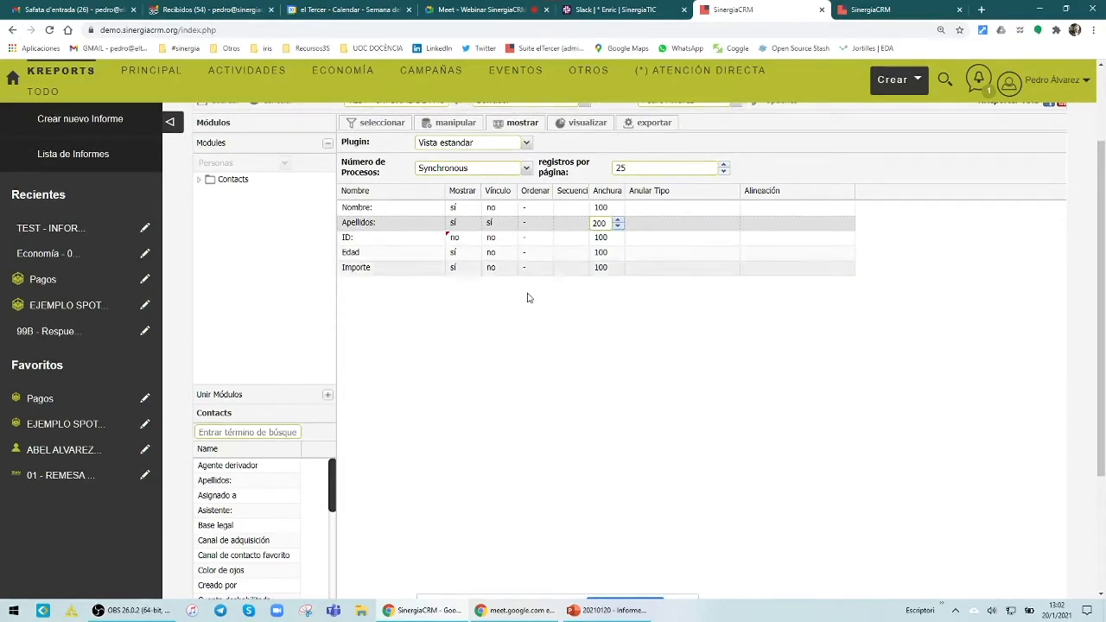
click(504, 325)
click(598, 253)
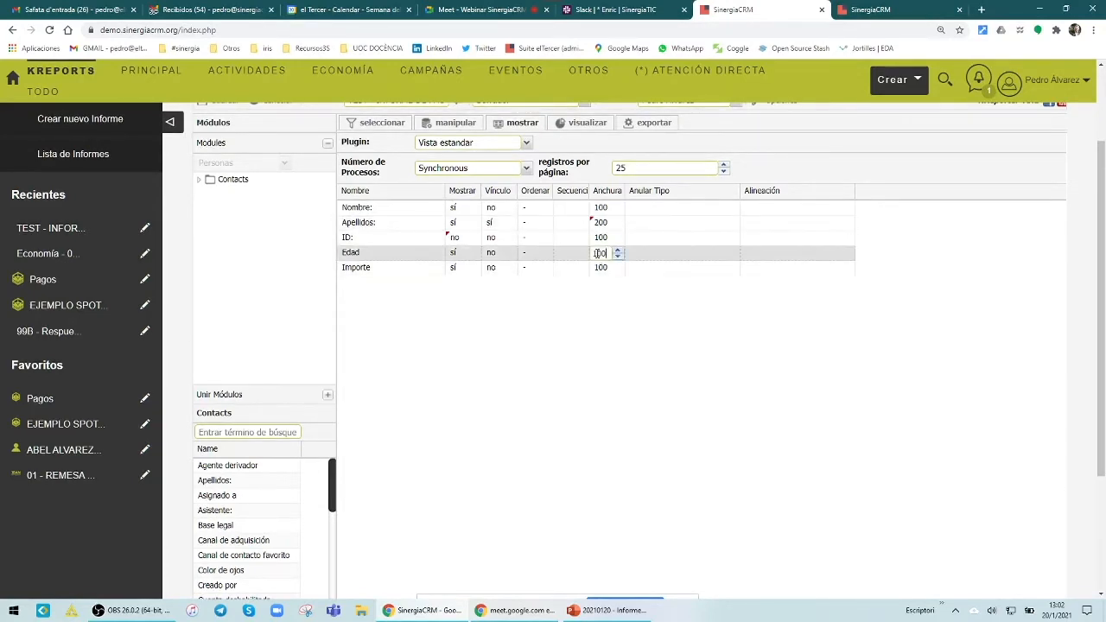
click(623, 340)
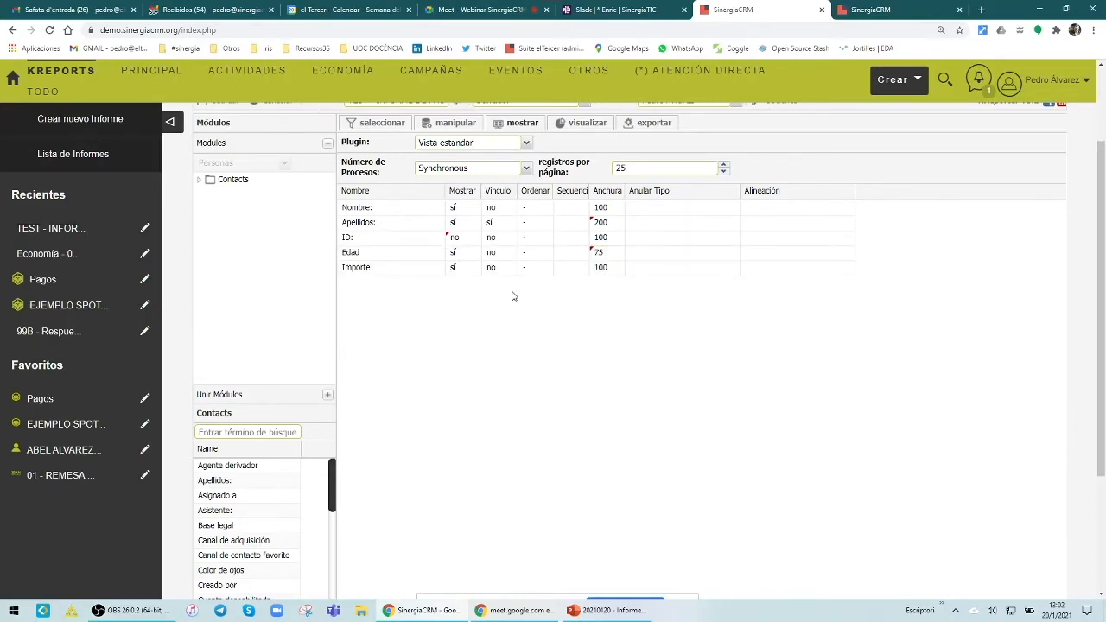
Step: Set the Ordenar option of the Apellidos field to ordenable
scroll(456, 303, up, 1)
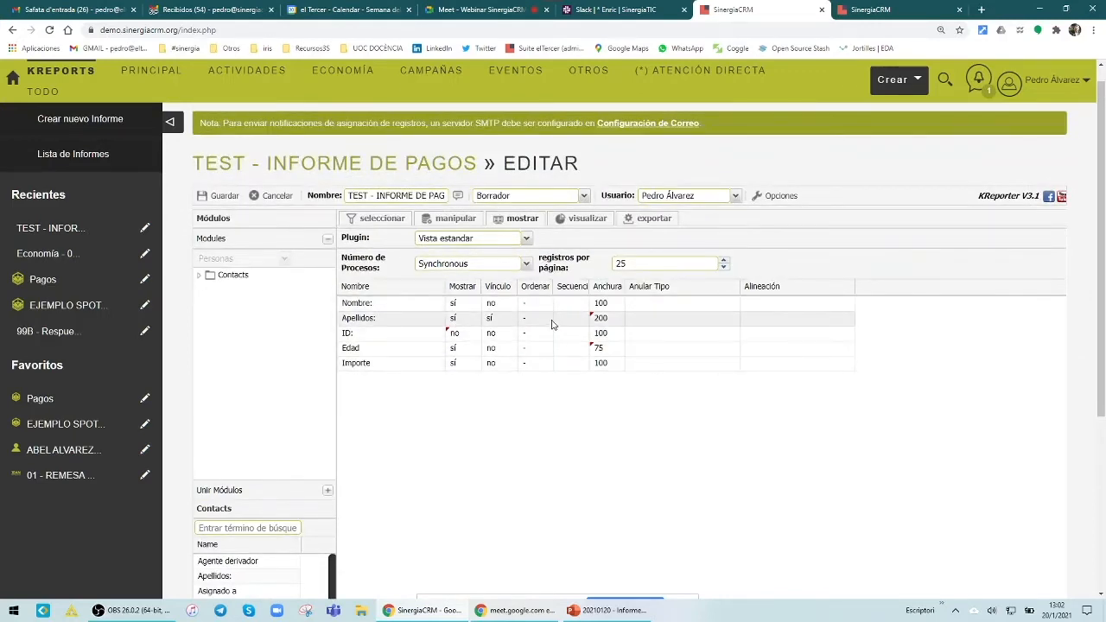
click(547, 323)
click(547, 321)
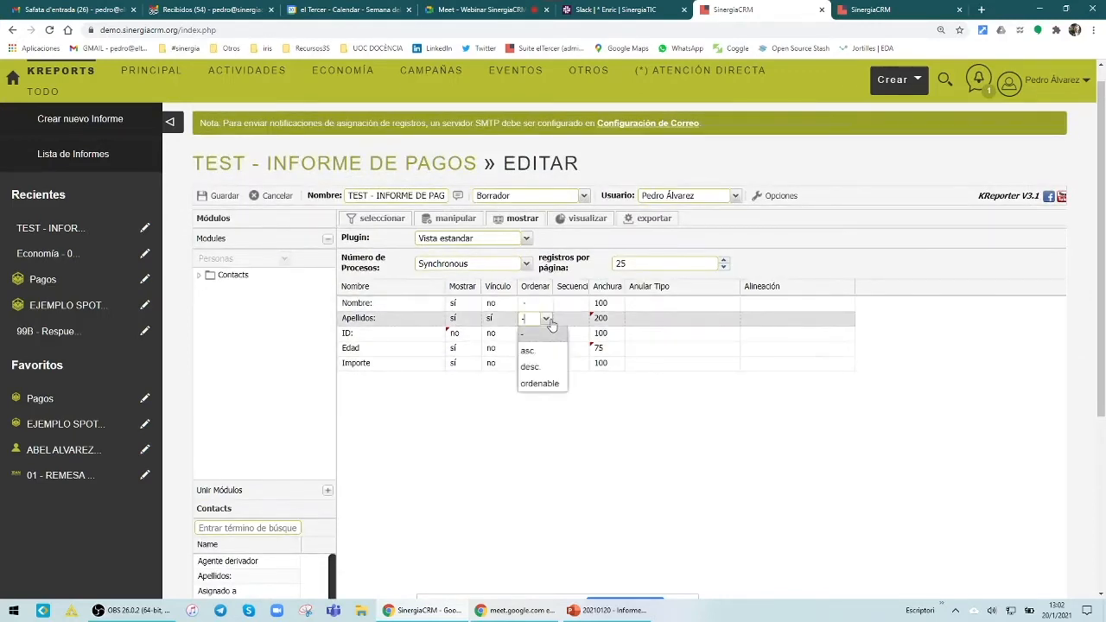
click(541, 384)
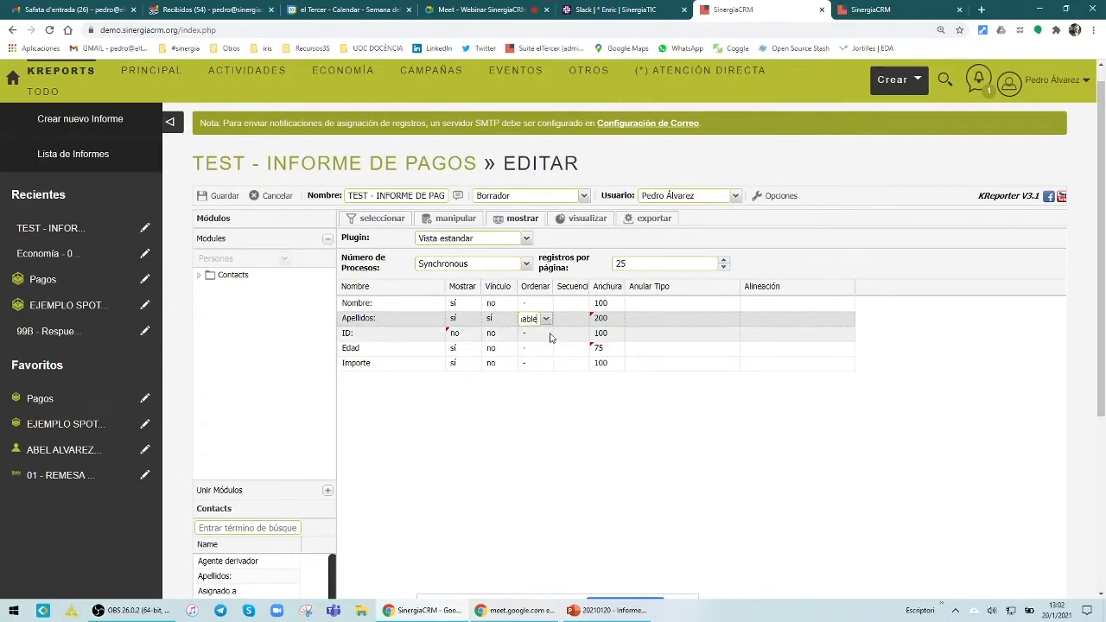
click(550, 349)
Step: Set the Ordenar option to ordenable for the Edad and Importe fields
scroll(549, 352, down, 2)
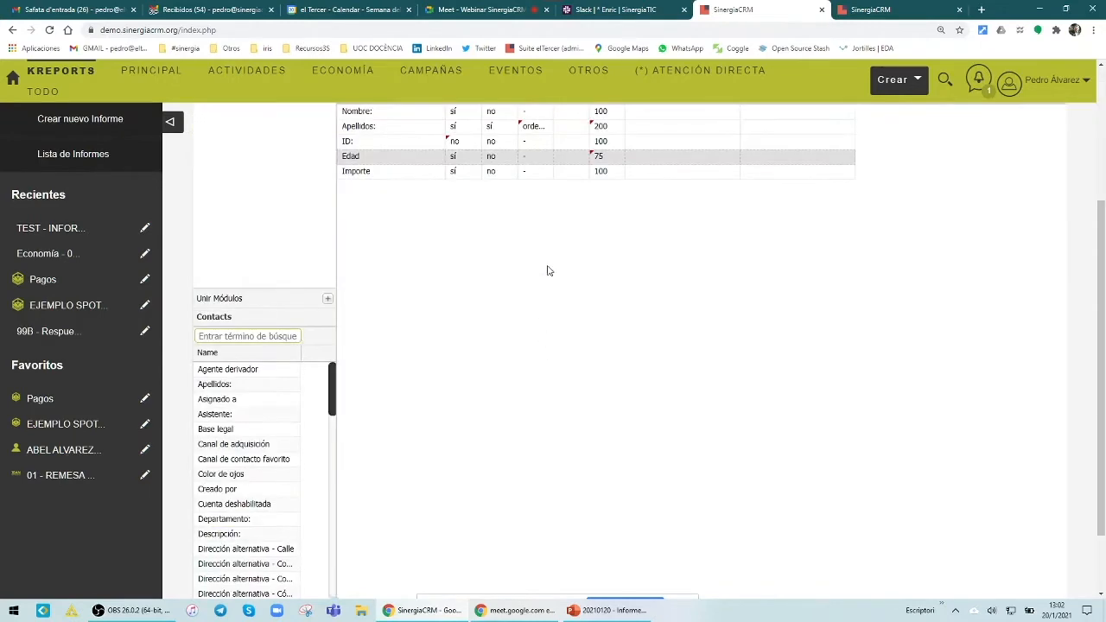
click(546, 158)
click(546, 158)
click(538, 221)
click(545, 172)
click(546, 172)
click(545, 235)
Step: Examine the Secuencia cell and the available Ordenar options for the Apellidos field
scroll(541, 249, up, 2)
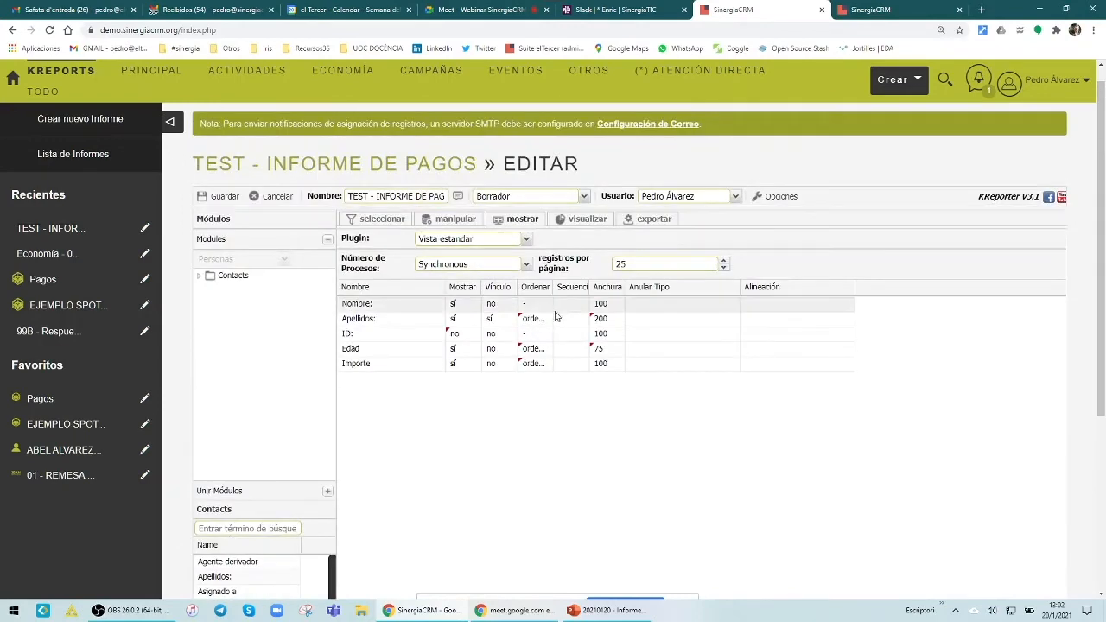
click(556, 318)
scroll(553, 285, down, 2)
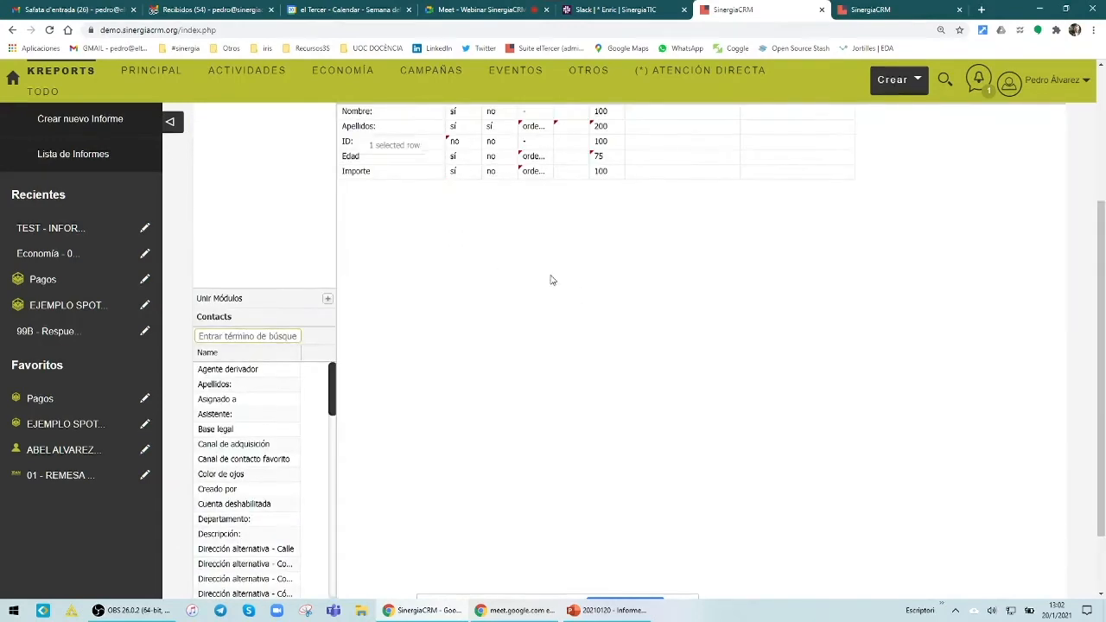
click(545, 127)
click(547, 127)
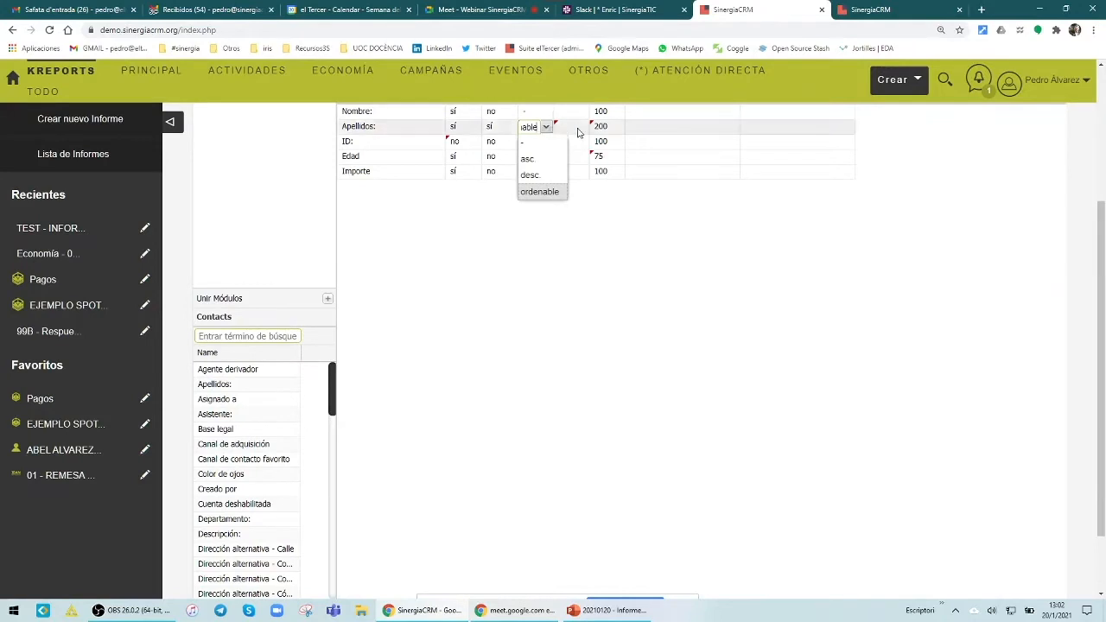
click(556, 289)
Step: Save the report and sort its results by Apellidos in descending order
scroll(555, 288, up, 2)
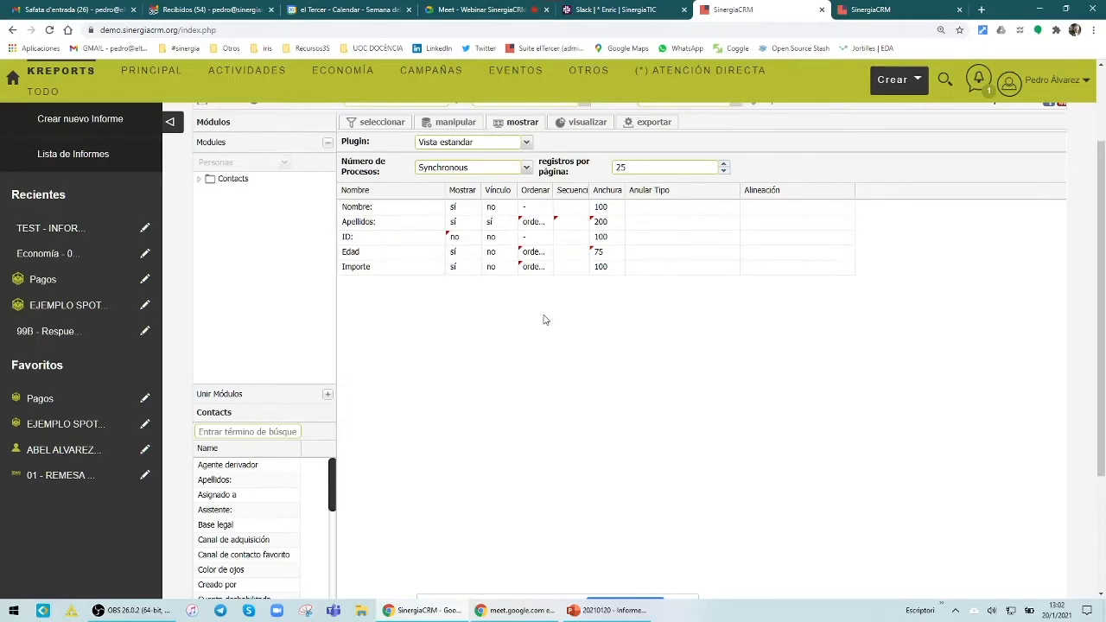
scroll(345, 153, up, 2)
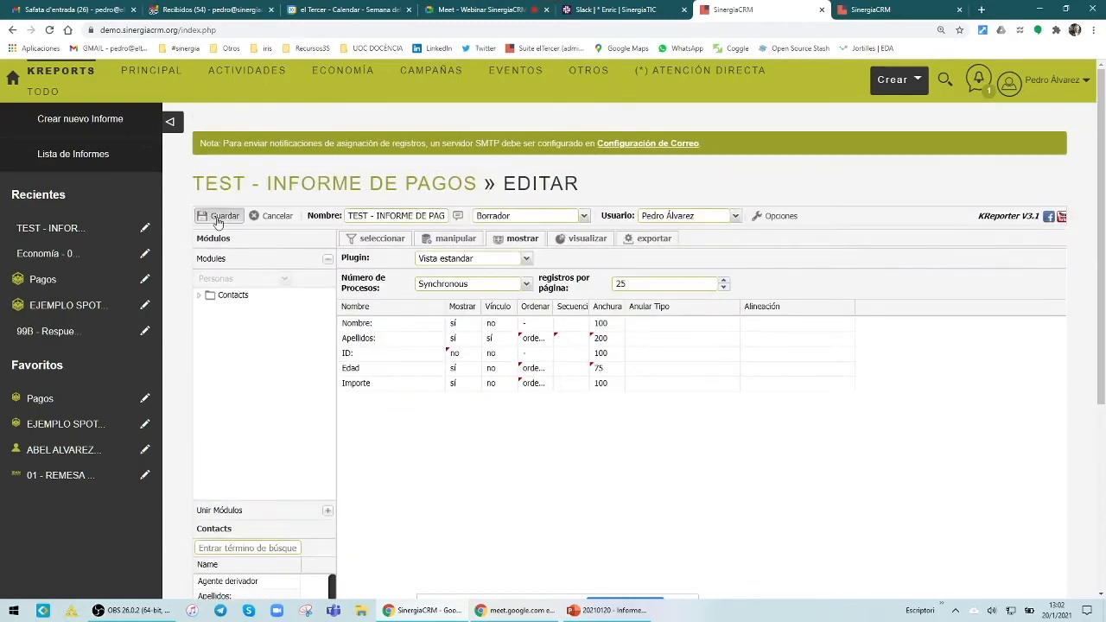
click(218, 222)
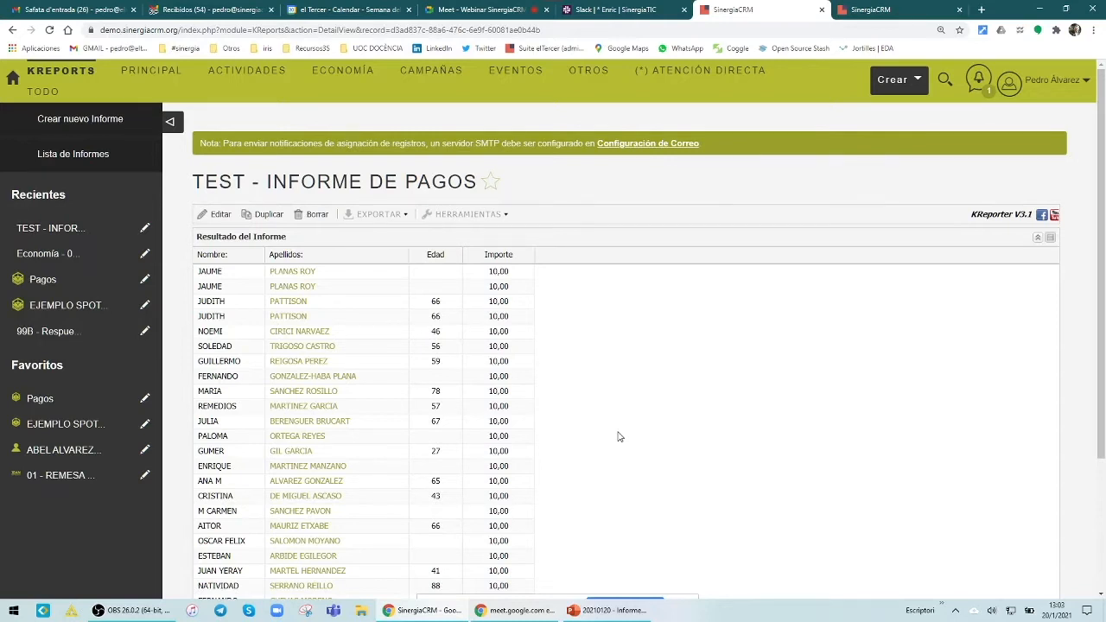
click(377, 263)
click(378, 263)
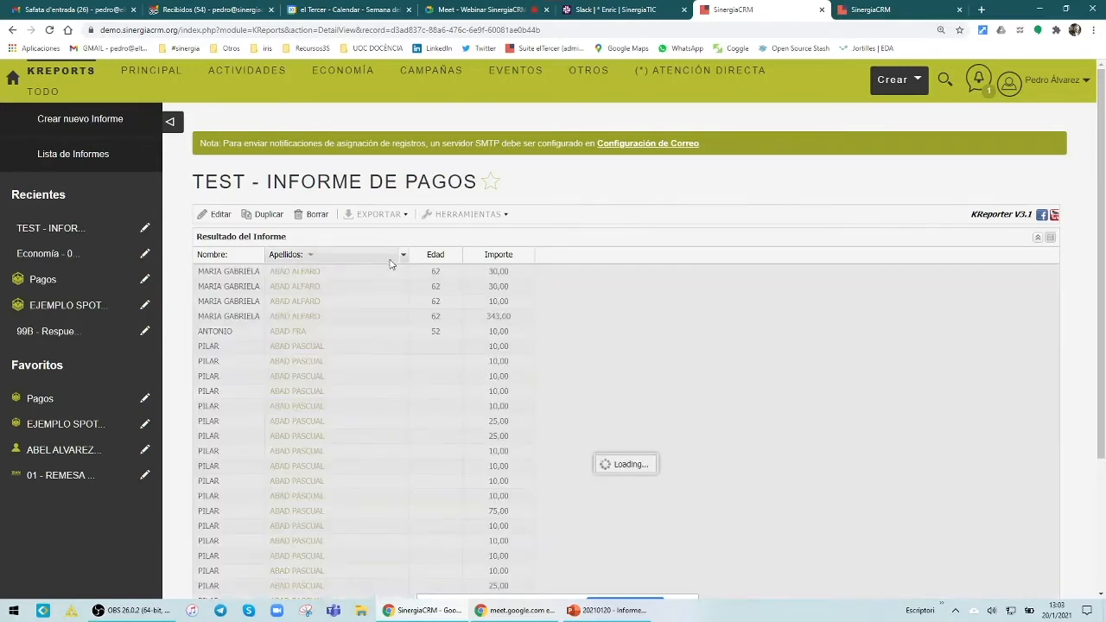
Step: Examine the sorting choices for Apellidos and Edad and the list of columns that can be shown in the results
click(403, 254)
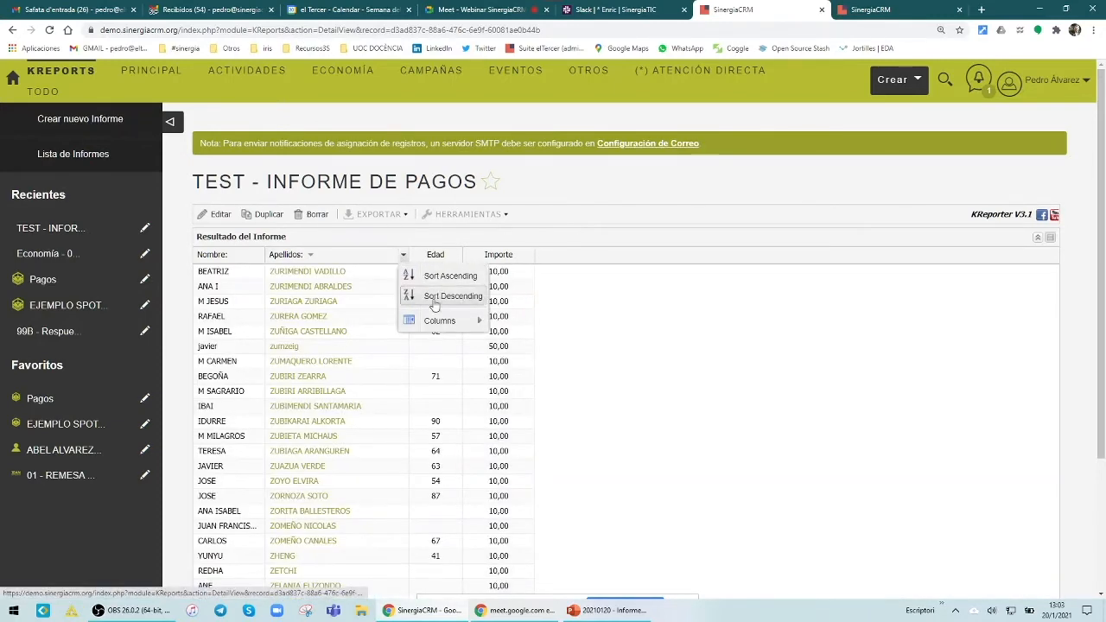
click(457, 256)
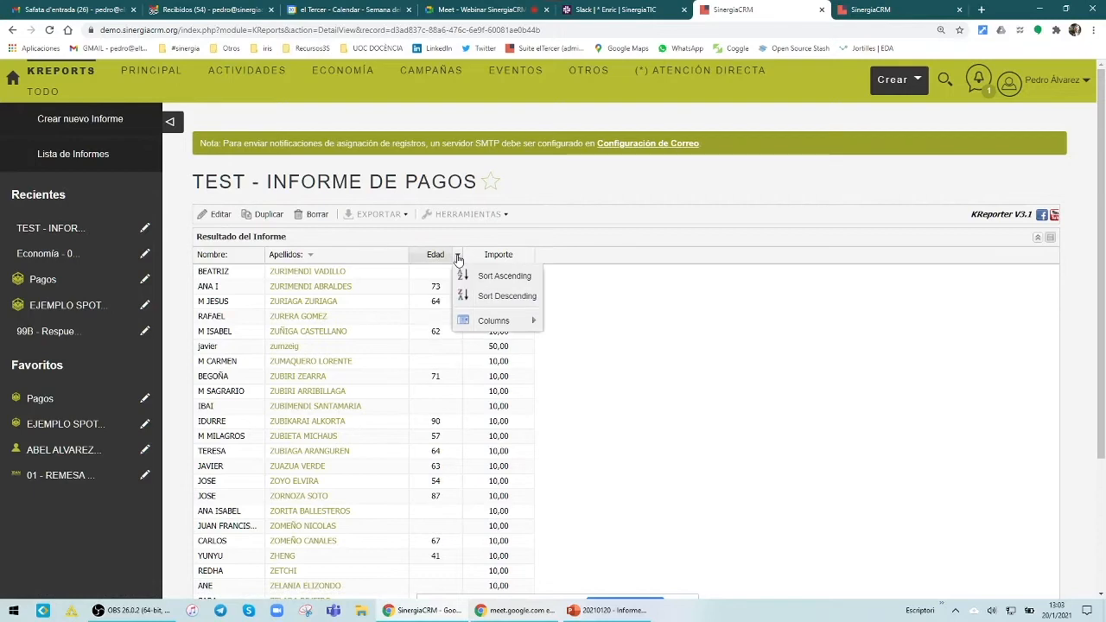
mouse_move(489, 321)
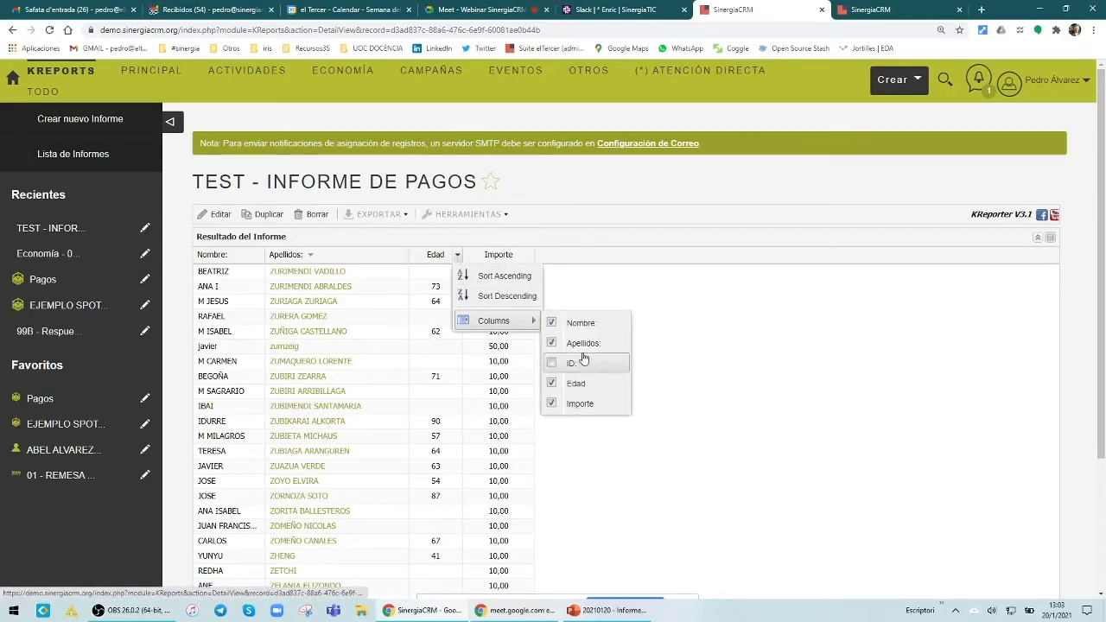
click(664, 358)
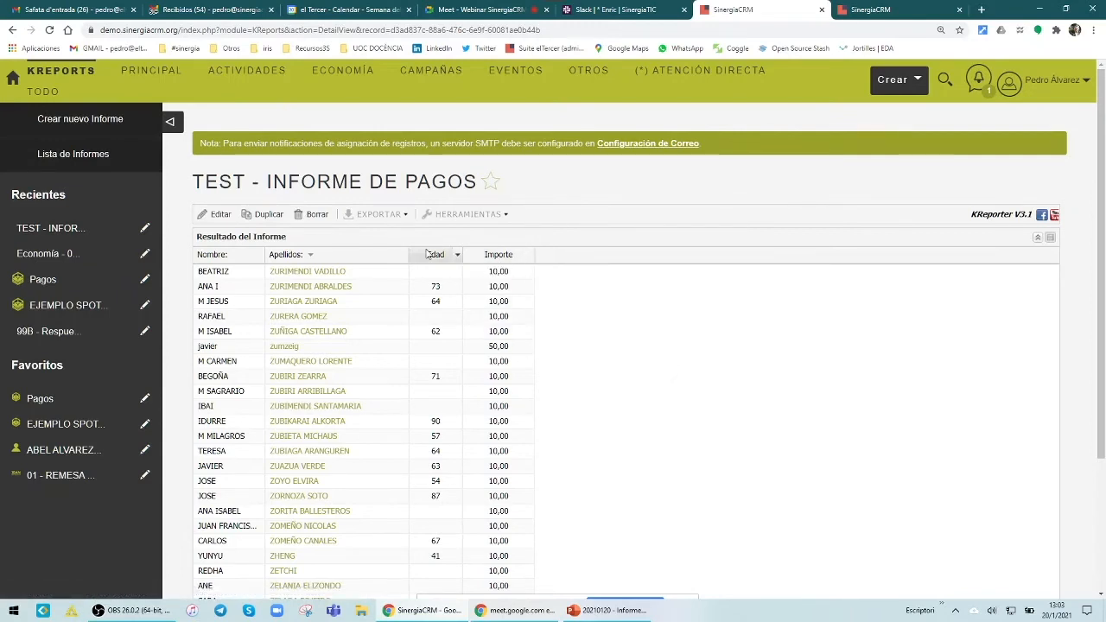
Step: Reopen the report for editing and add the Contacts field Edad to its selection conditions
click(216, 214)
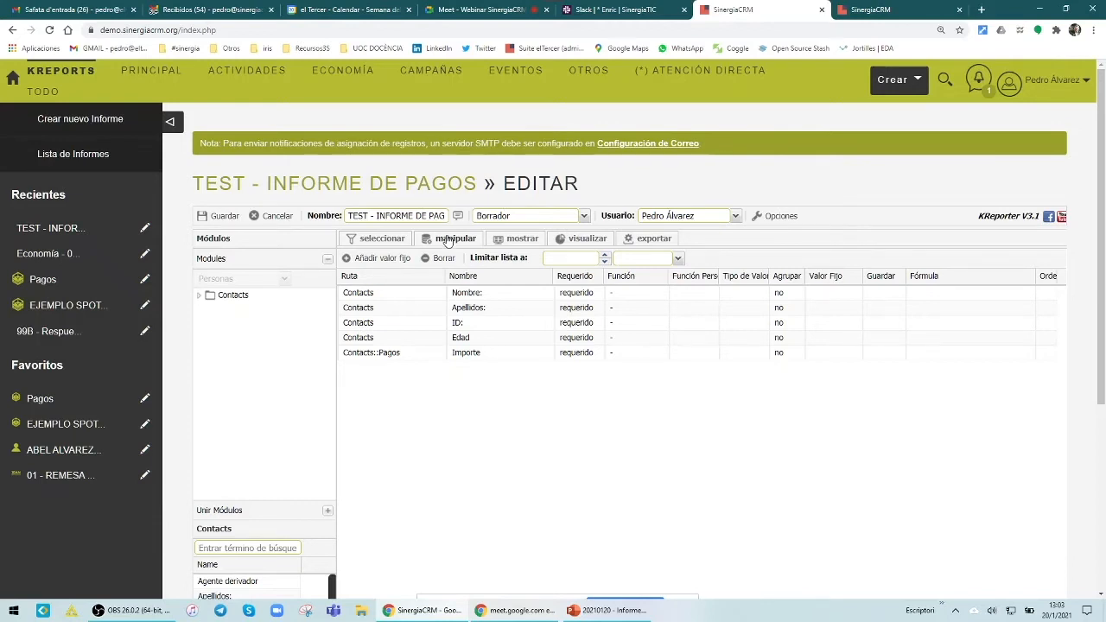
click(383, 243)
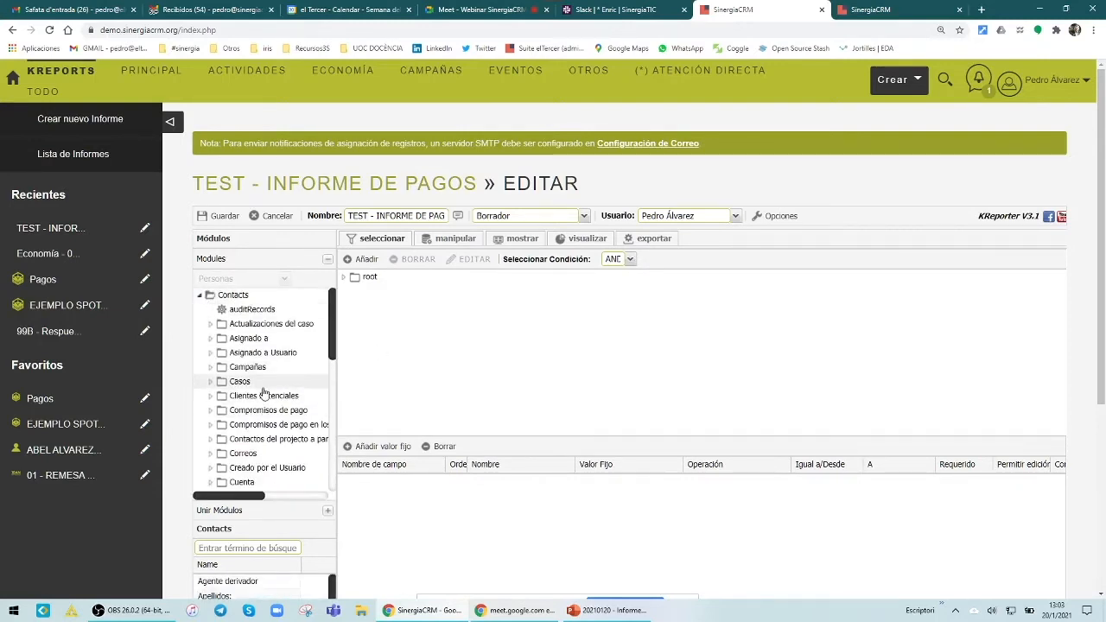
scroll(285, 380, down, 10)
scroll(396, 449, down, 4)
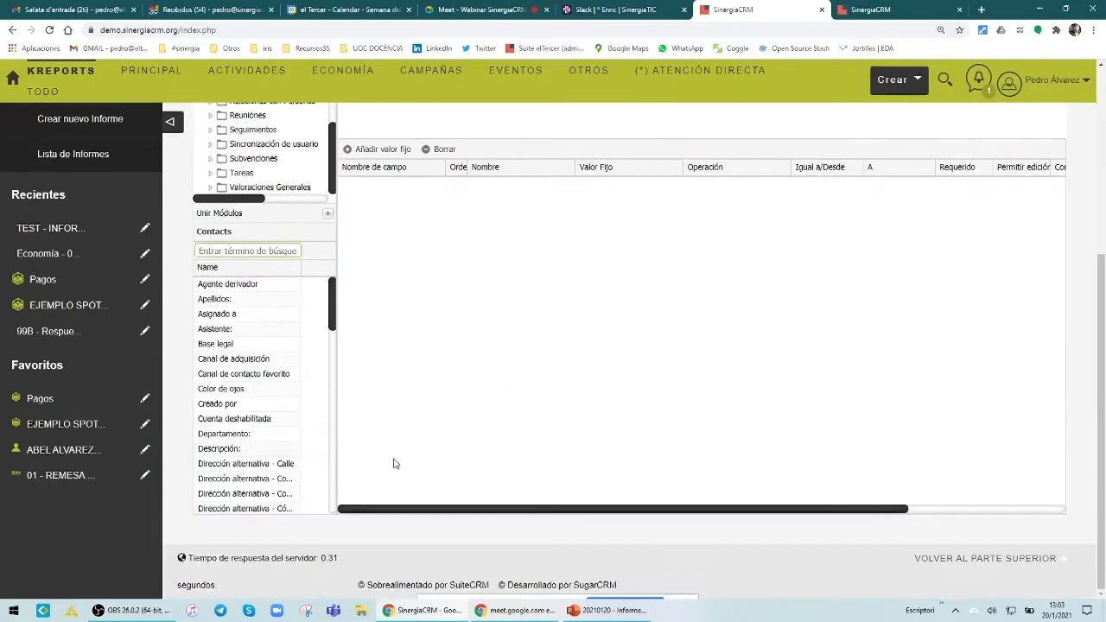
scroll(262, 410, down, 5)
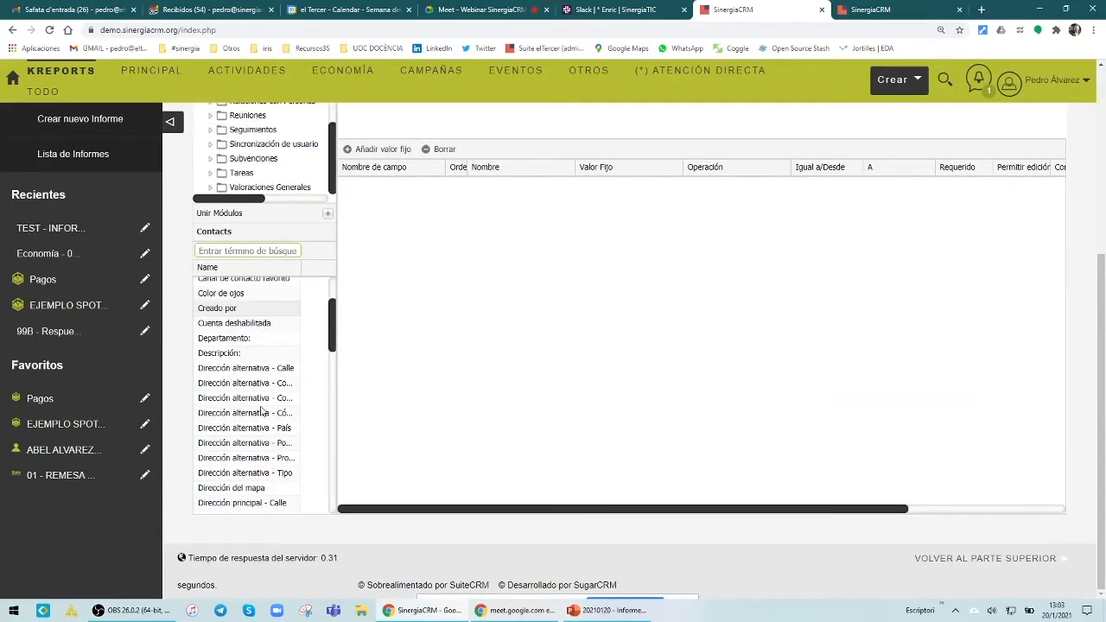
scroll(262, 411, down, 2)
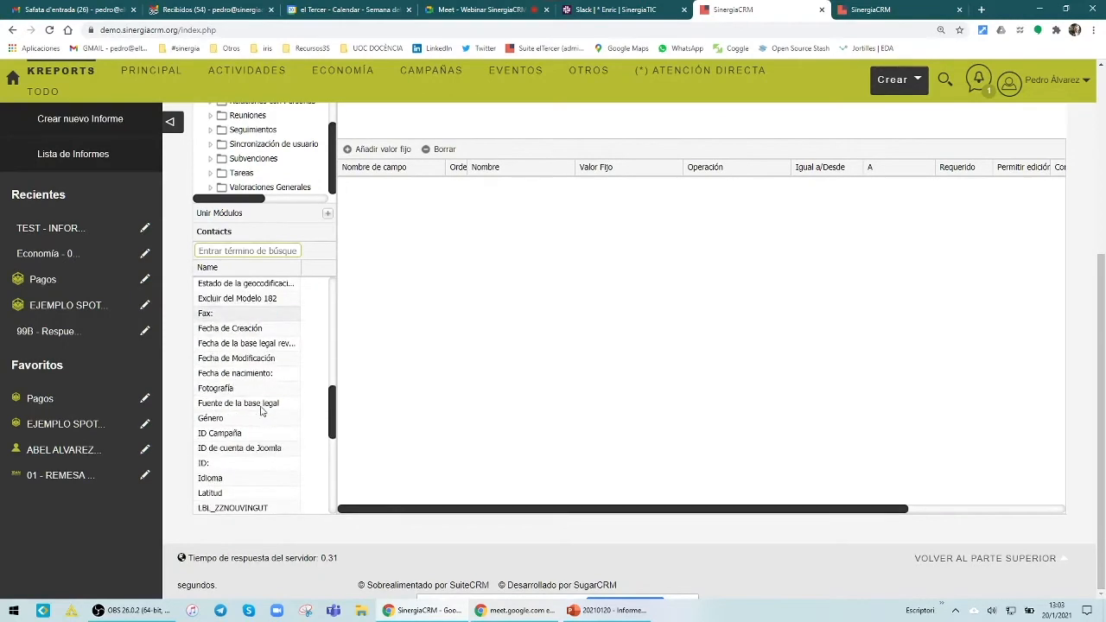
scroll(262, 411, down, 2)
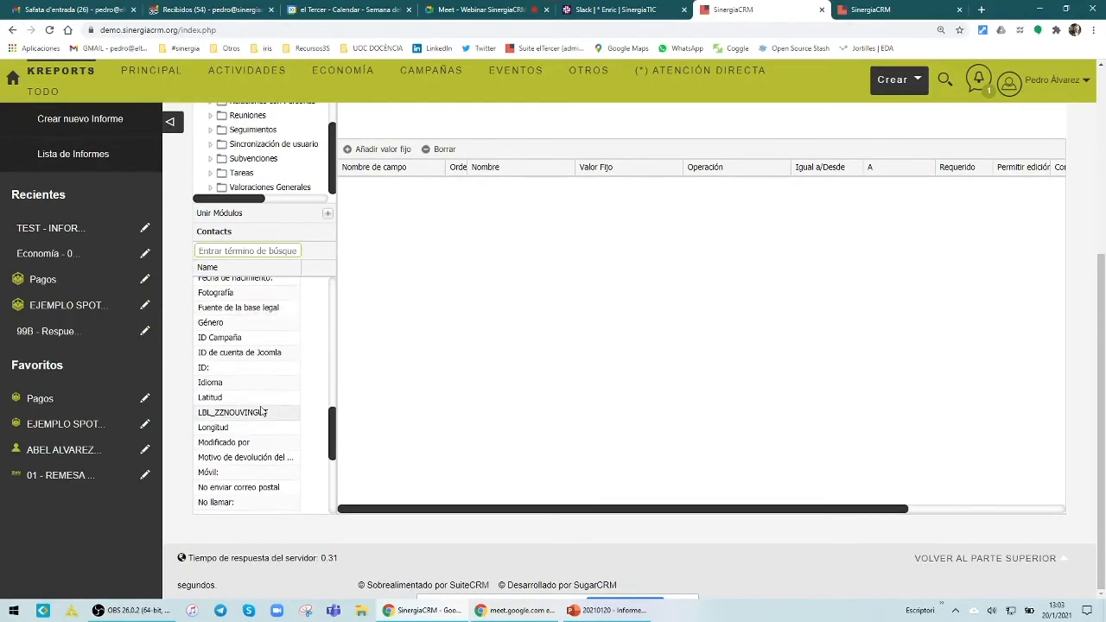
scroll(262, 411, up, 6)
drag(216, 445, 493, 271)
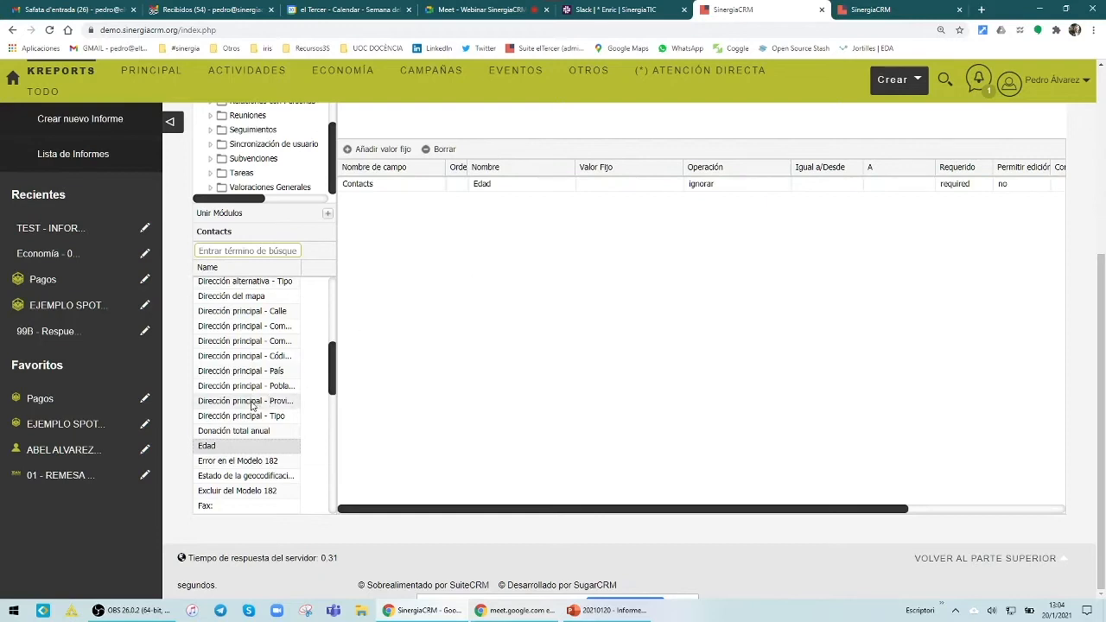
Step: Add the Contacts field for current relationship types (Tipos de relaciones actual...) to the selection conditions
scroll(251, 406, down, 3)
scroll(249, 405, down, 3)
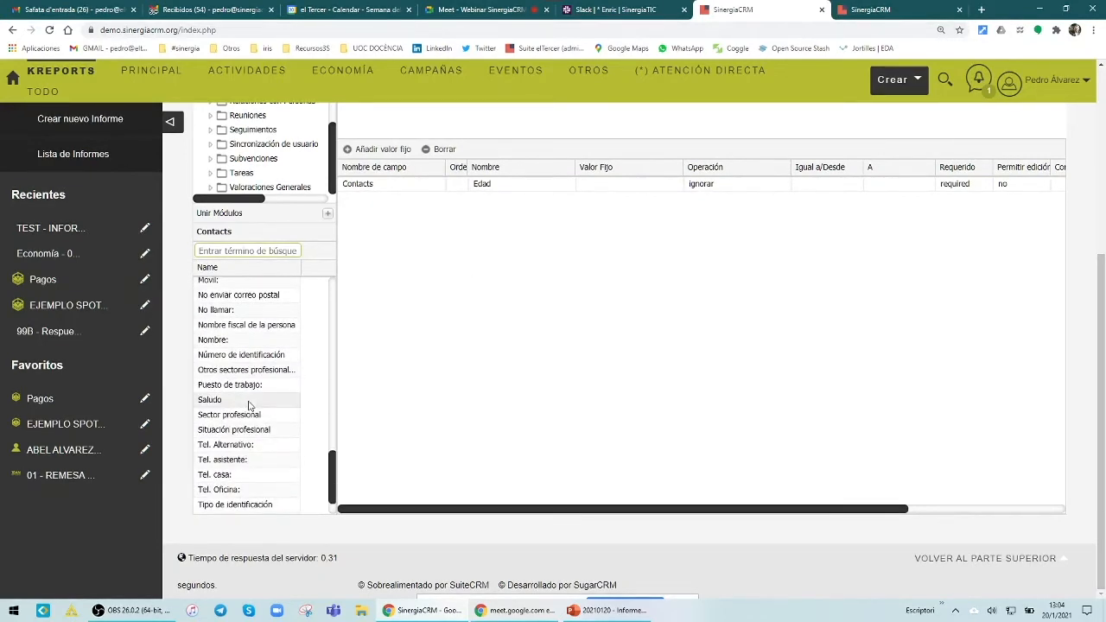
scroll(248, 405, down, 2)
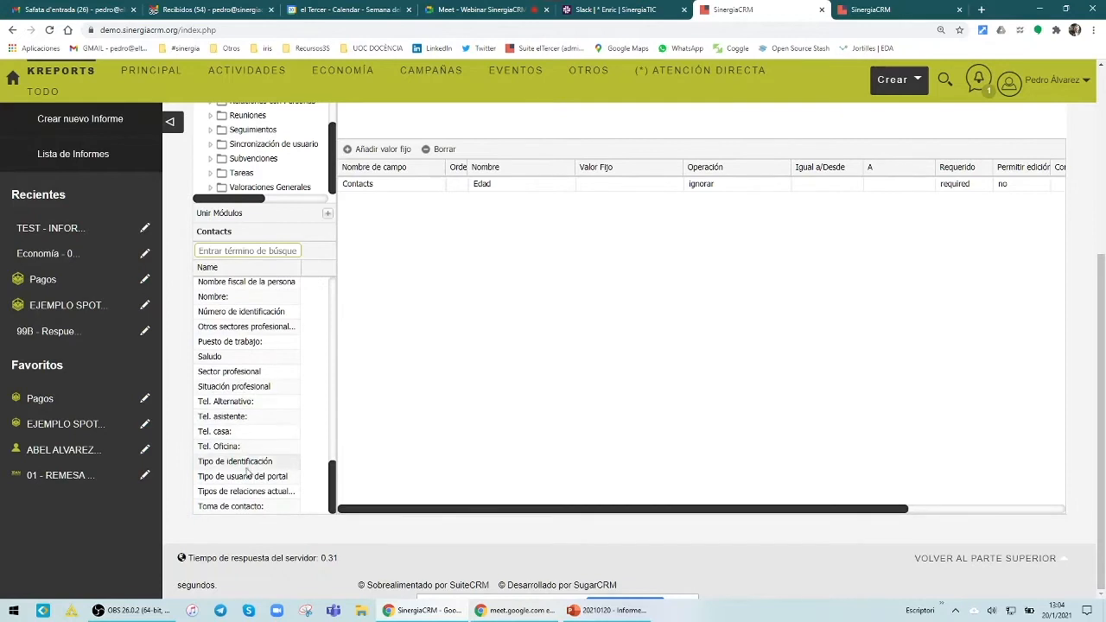
drag(247, 490, 443, 331)
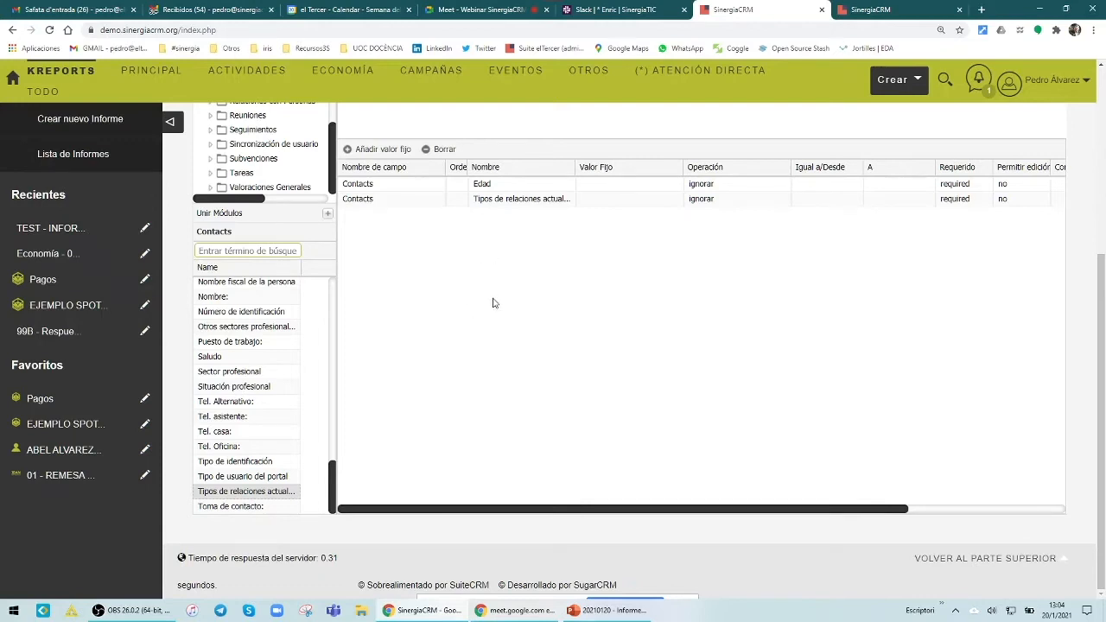
Step: Add the Estado field from the Pagos module related to Contacts to the selection conditions
scroll(402, 302, up, 3)
scroll(300, 222, down, 2)
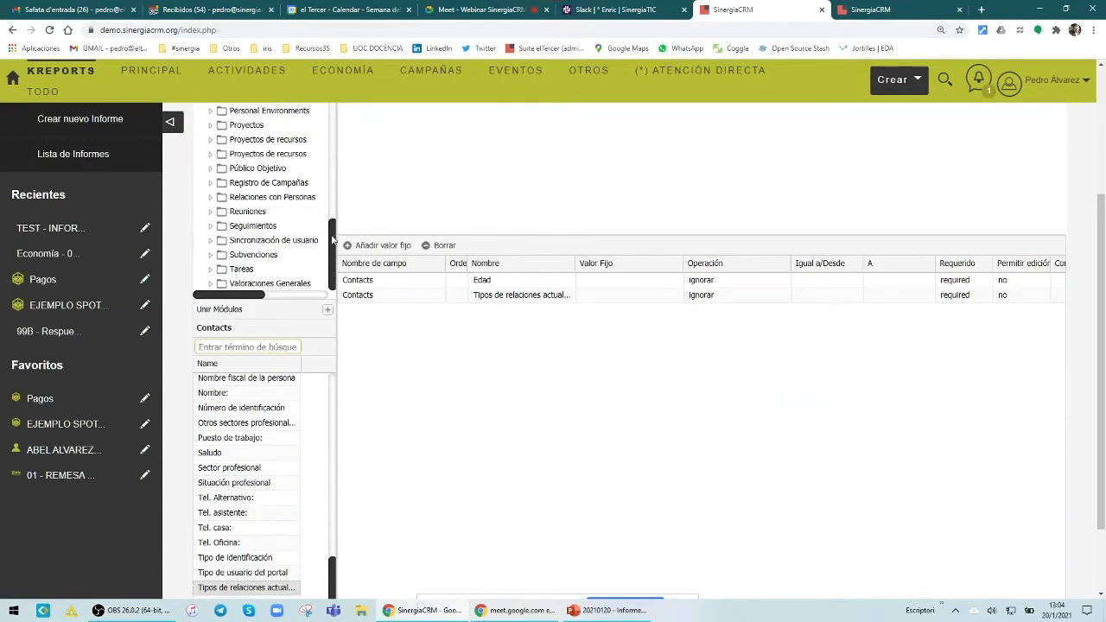
scroll(204, 244, up, 3)
click(235, 237)
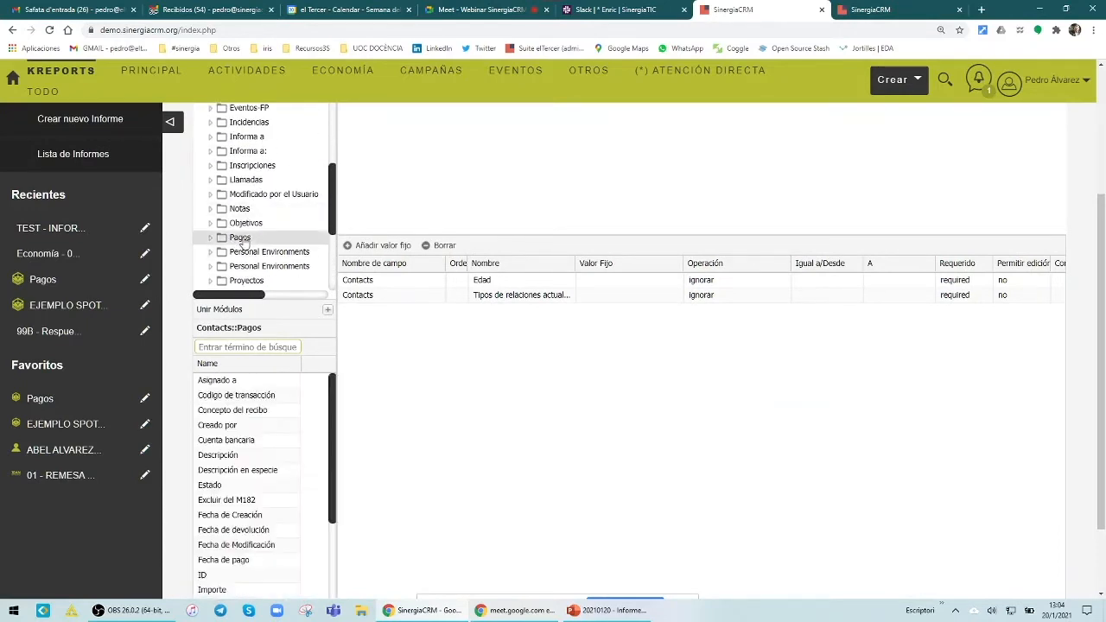
scroll(267, 553, down, 2)
scroll(216, 518, down, 4)
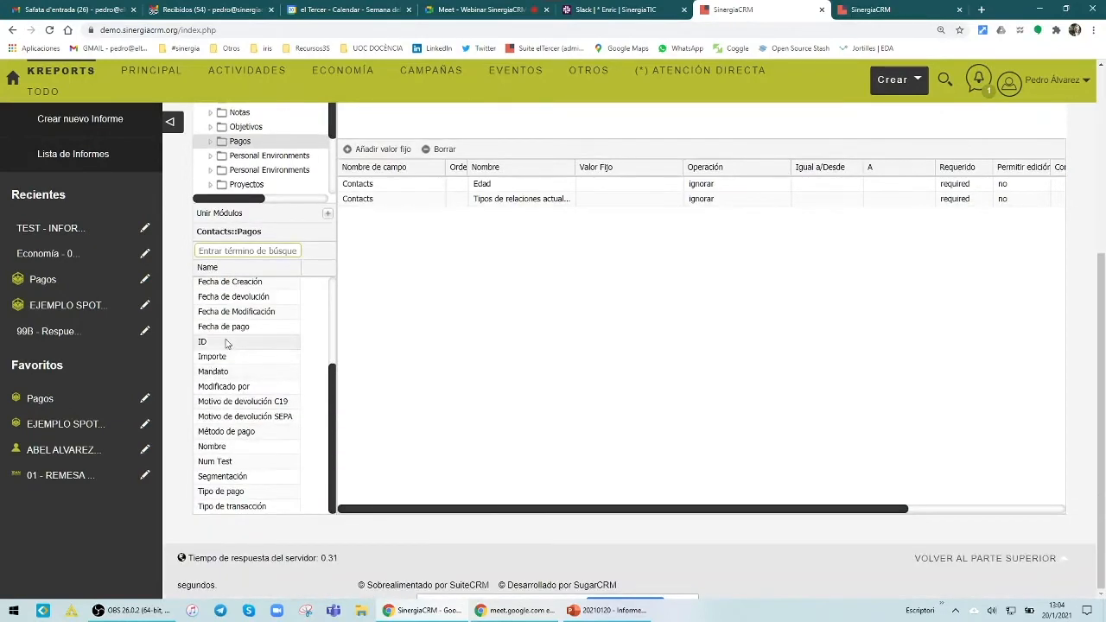
scroll(220, 346, up, 2)
drag(223, 348, 548, 304)
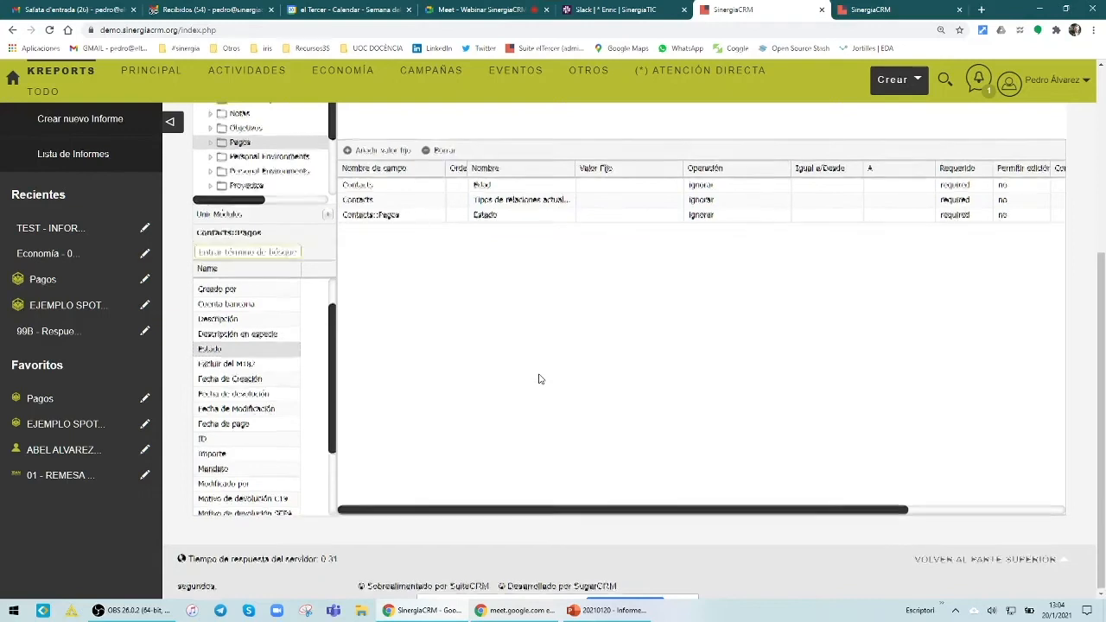
Step: Save the report, then reopen it for editing with its selection conditions displayed
scroll(538, 379, up, 4)
click(206, 212)
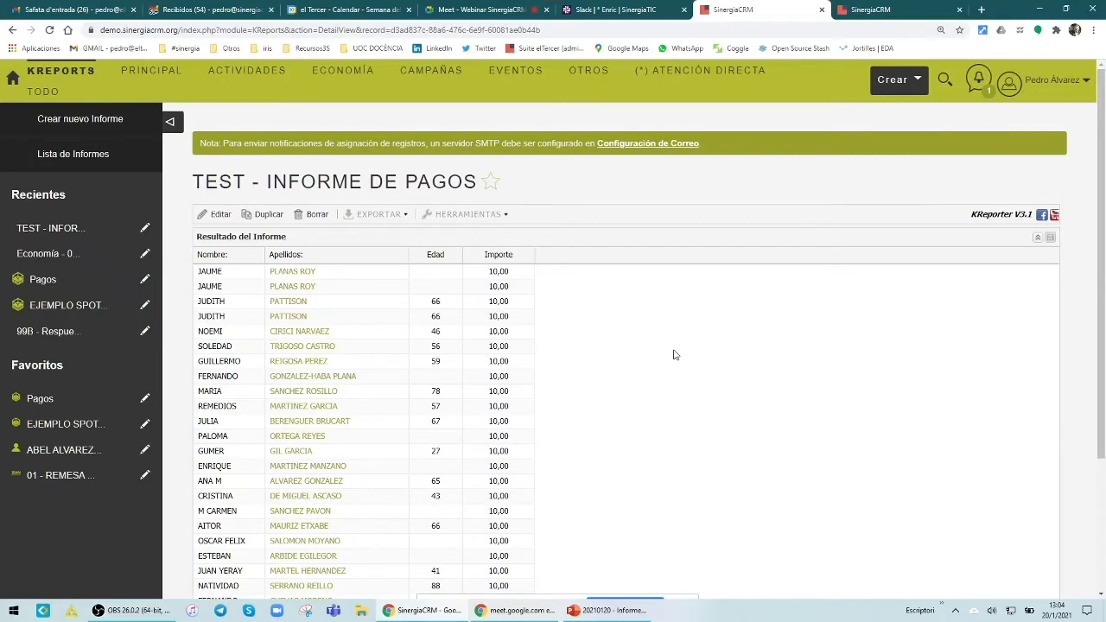
click(221, 219)
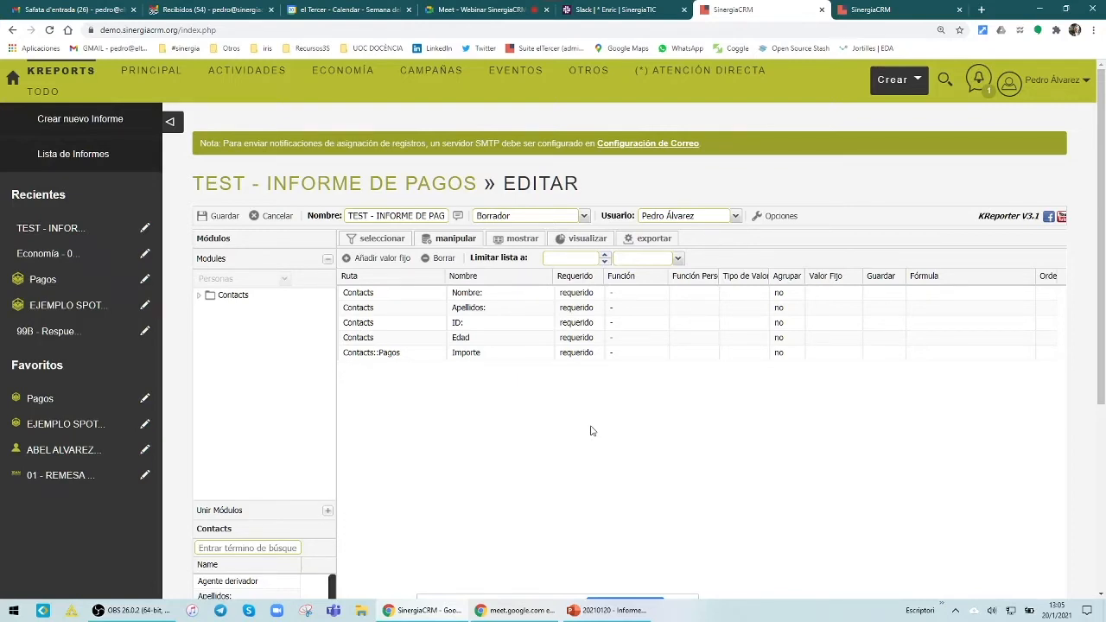
click(382, 242)
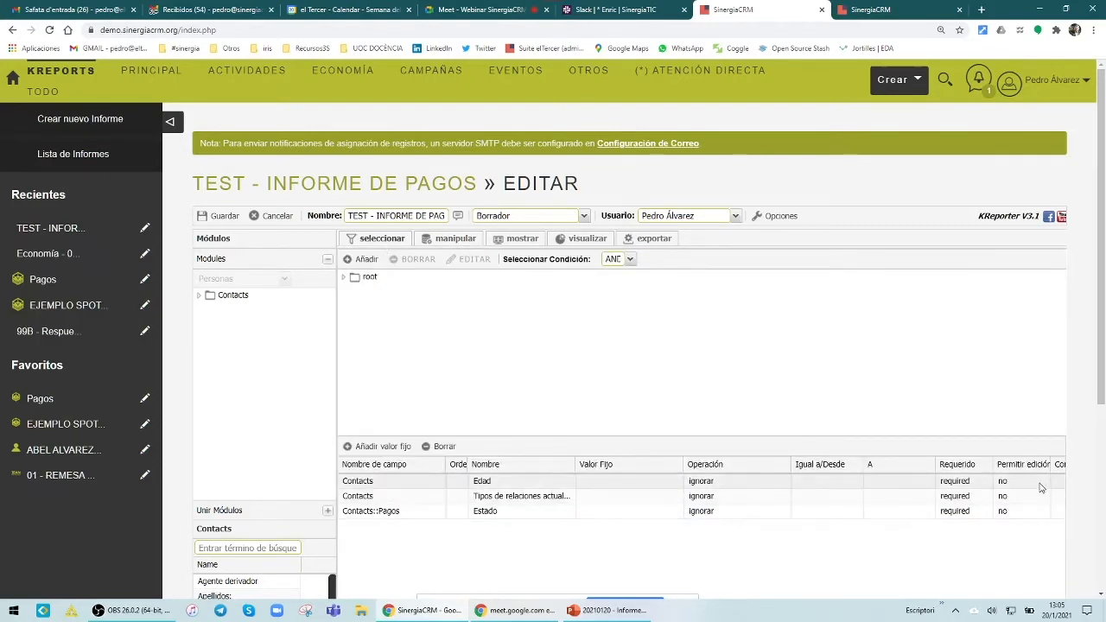
Step: Set Permitir edición to sí for the Edad, Tipos de relaciones actuales and Estado conditions
scroll(1047, 487, down, 2)
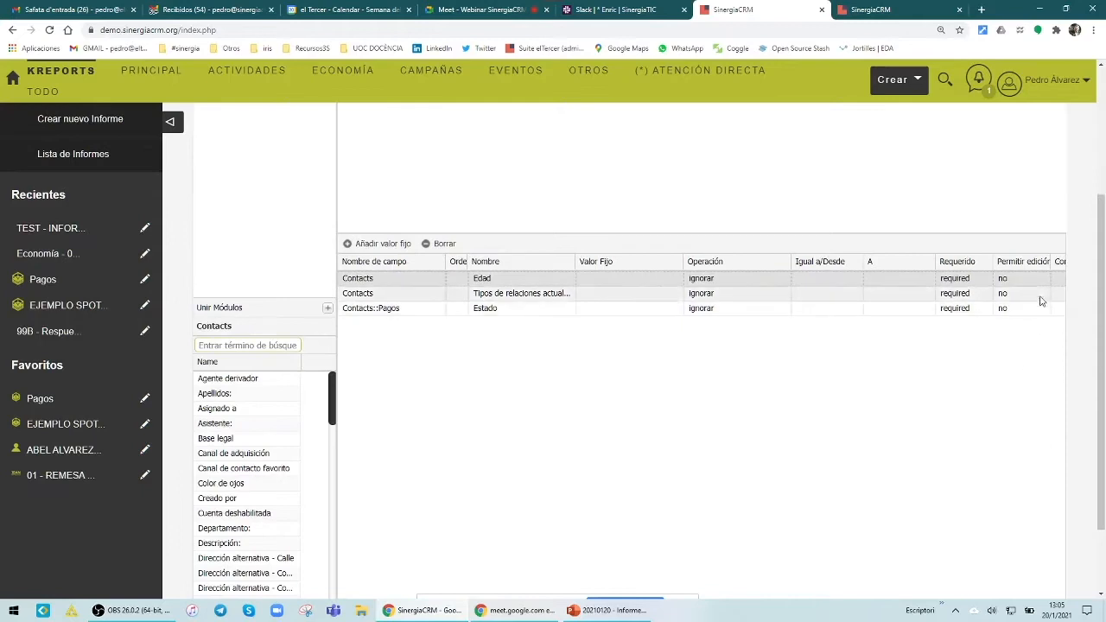
click(1043, 281)
click(1042, 280)
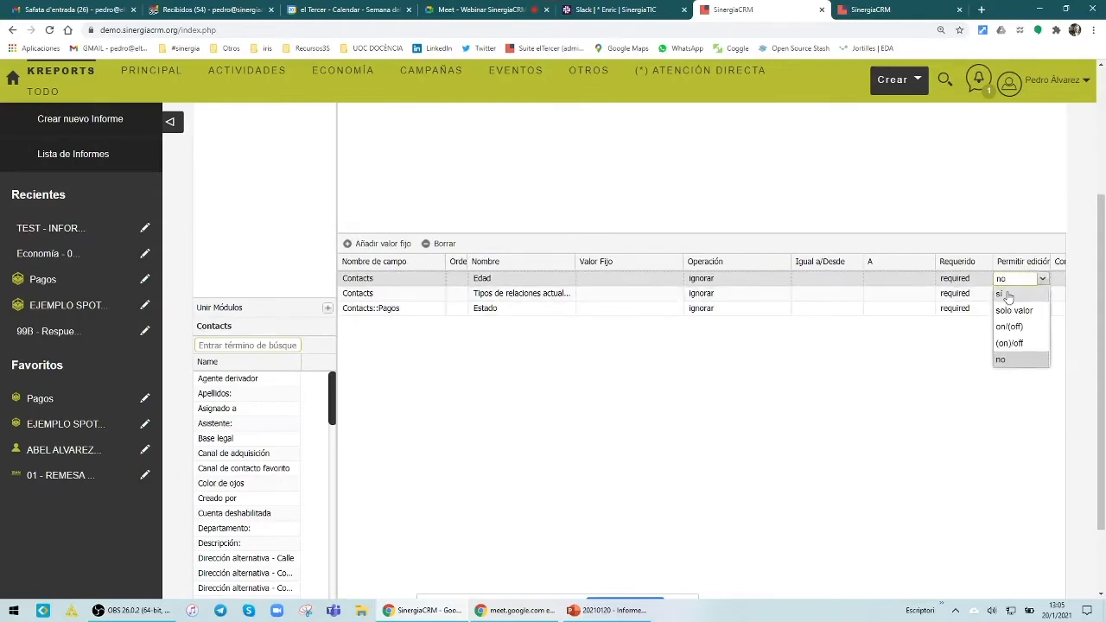
click(1005, 294)
click(1040, 294)
click(1042, 293)
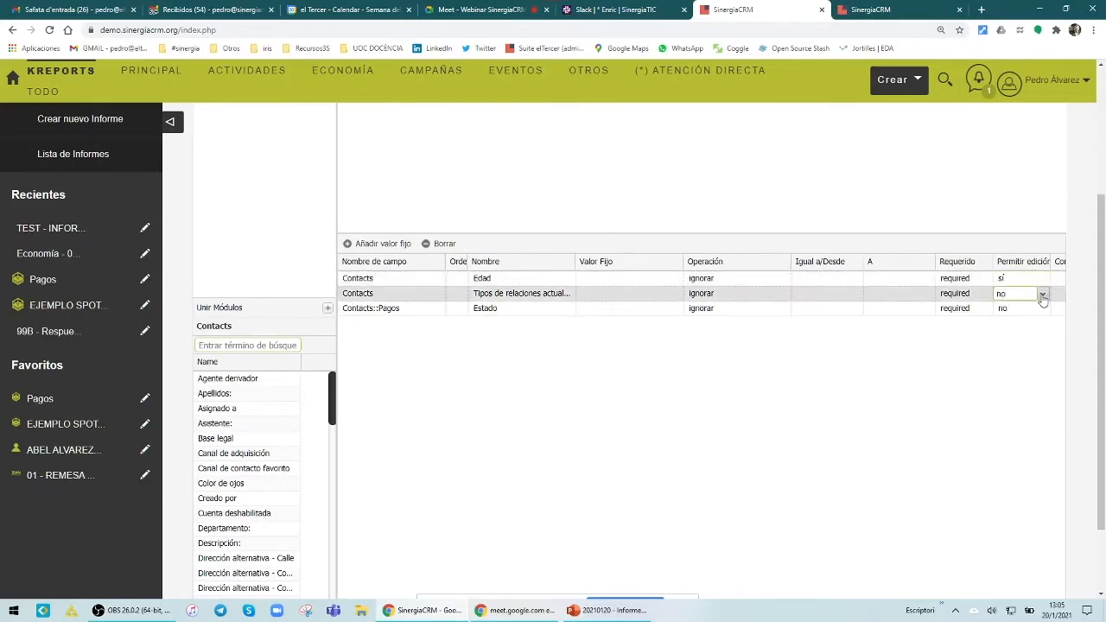
click(1016, 318)
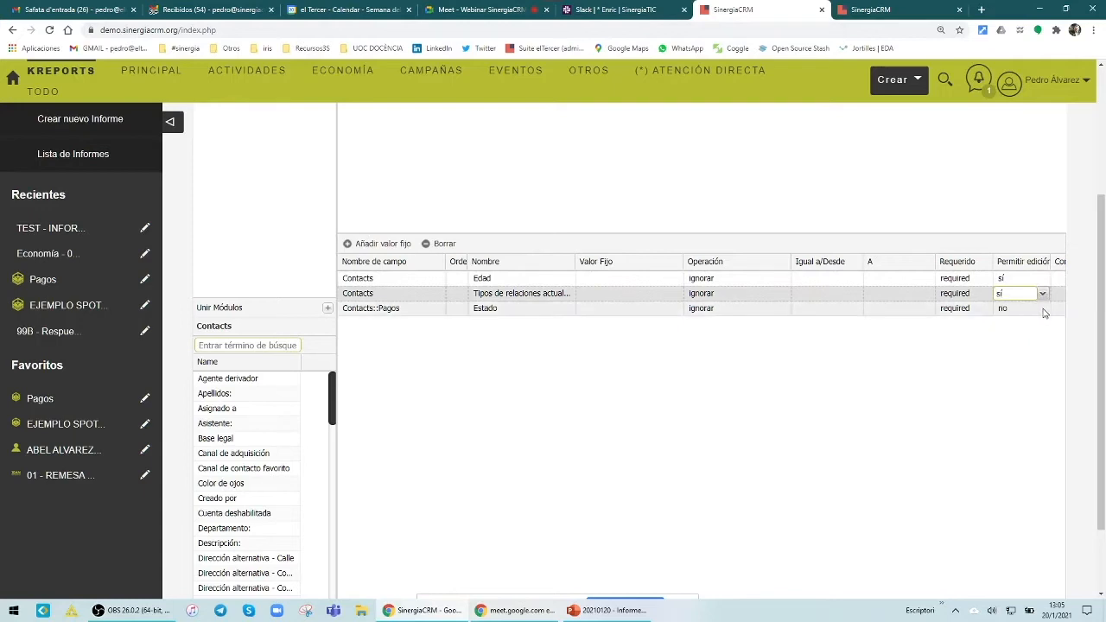
click(1042, 308)
click(1043, 311)
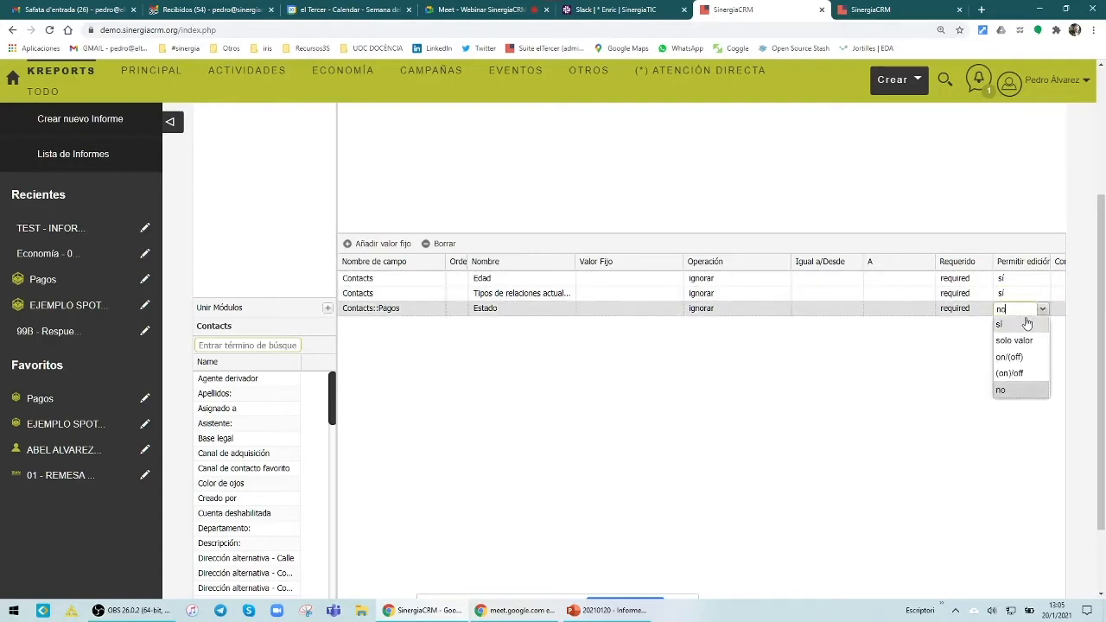
click(1027, 324)
click(968, 363)
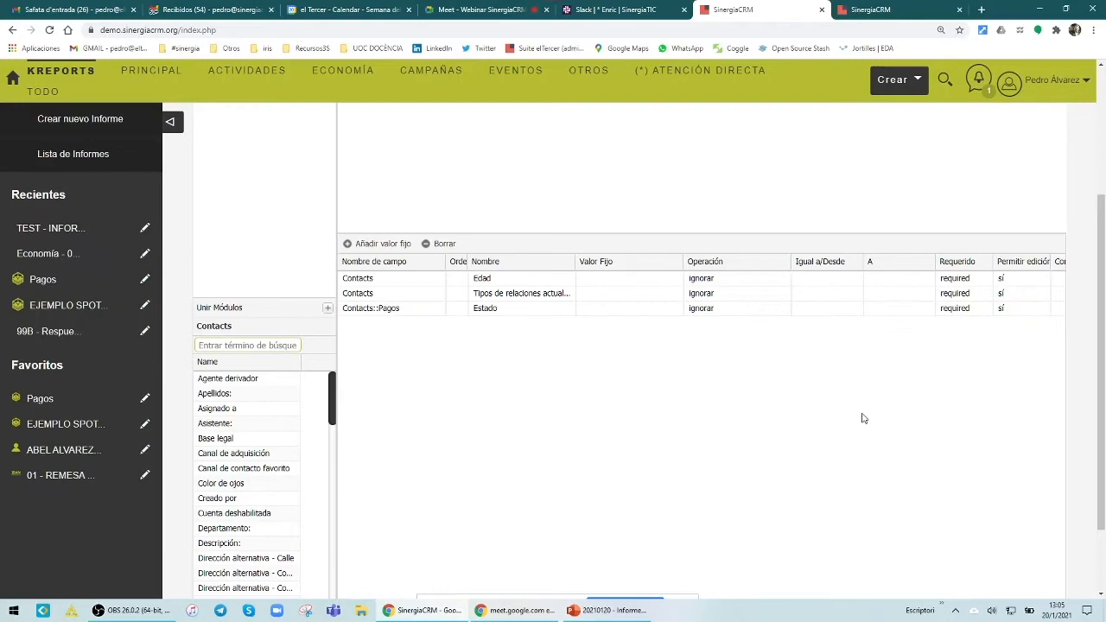
Step: Save the report and expand its Criterios de Búsqueda/Filtro section
scroll(862, 418, up, 3)
click(208, 217)
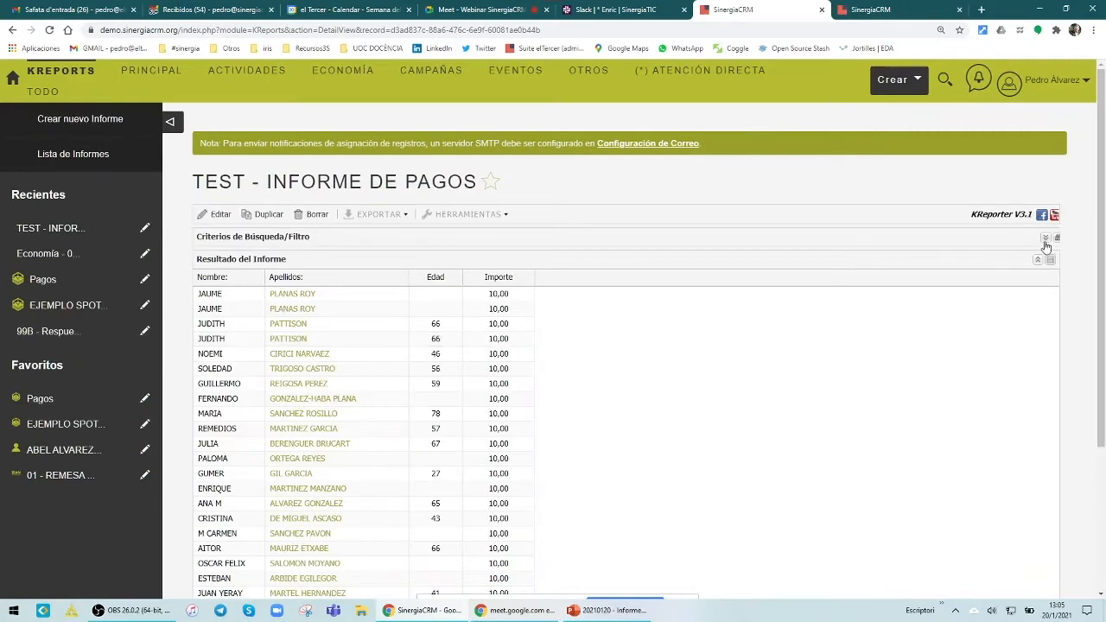
click(1044, 239)
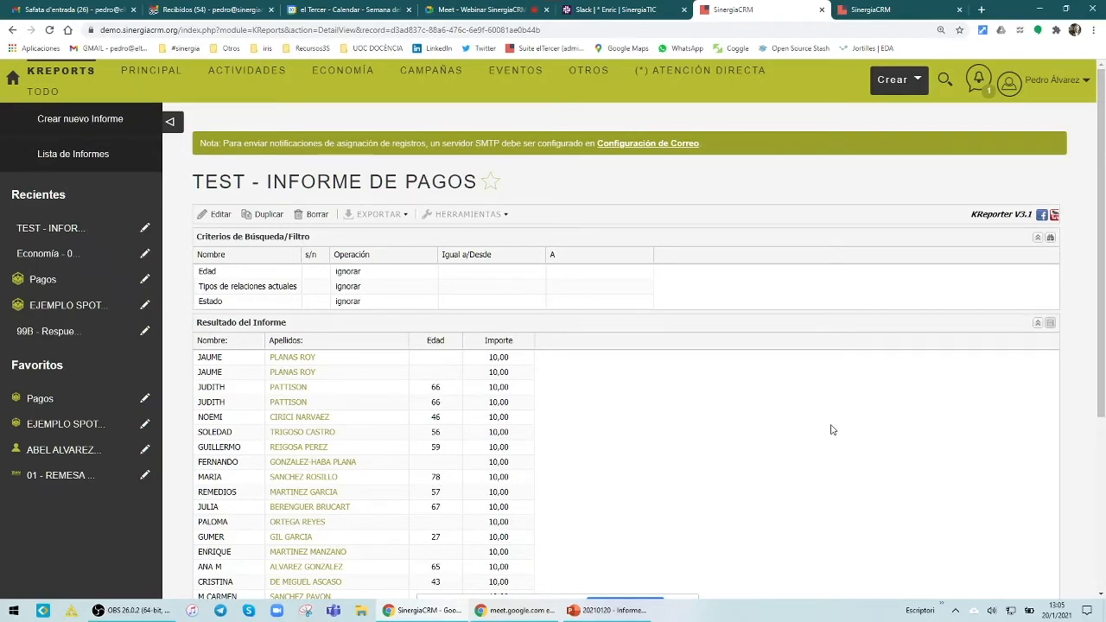
Step: Filter the report by Tipos de relaciones actuales = Socio/a and check the filtered results and their record count
click(392, 293)
click(430, 287)
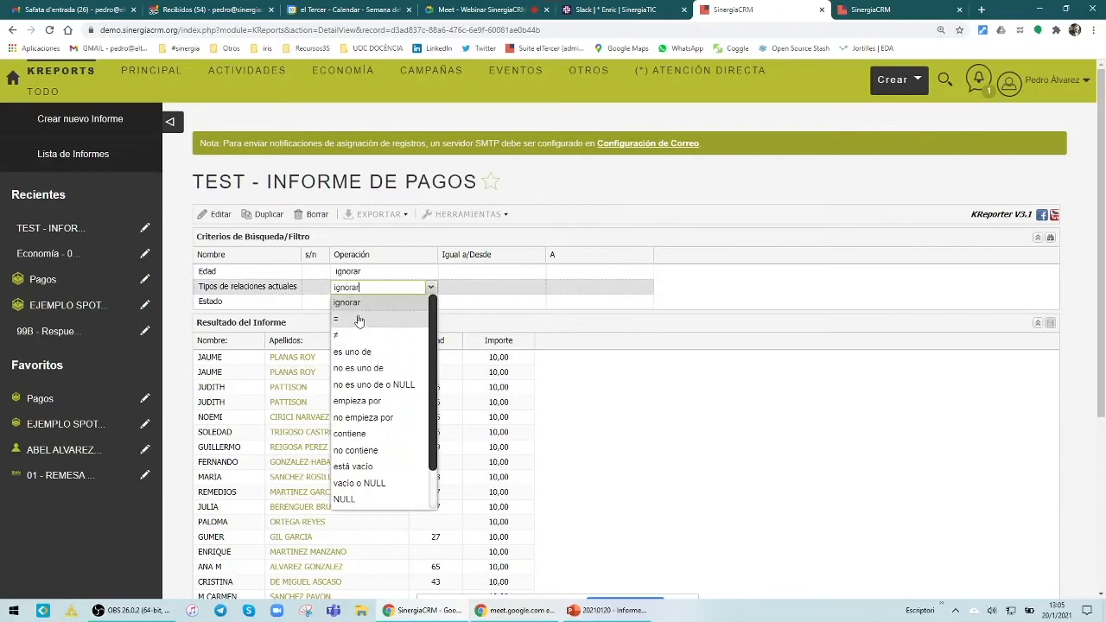
click(359, 319)
click(492, 294)
click(538, 287)
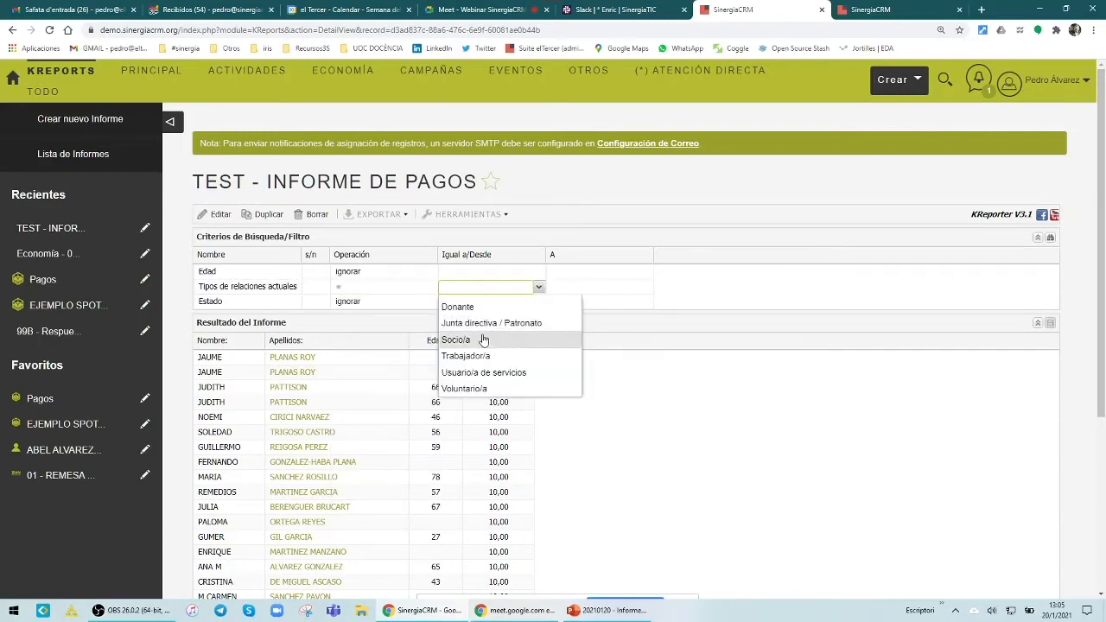
click(484, 340)
click(752, 302)
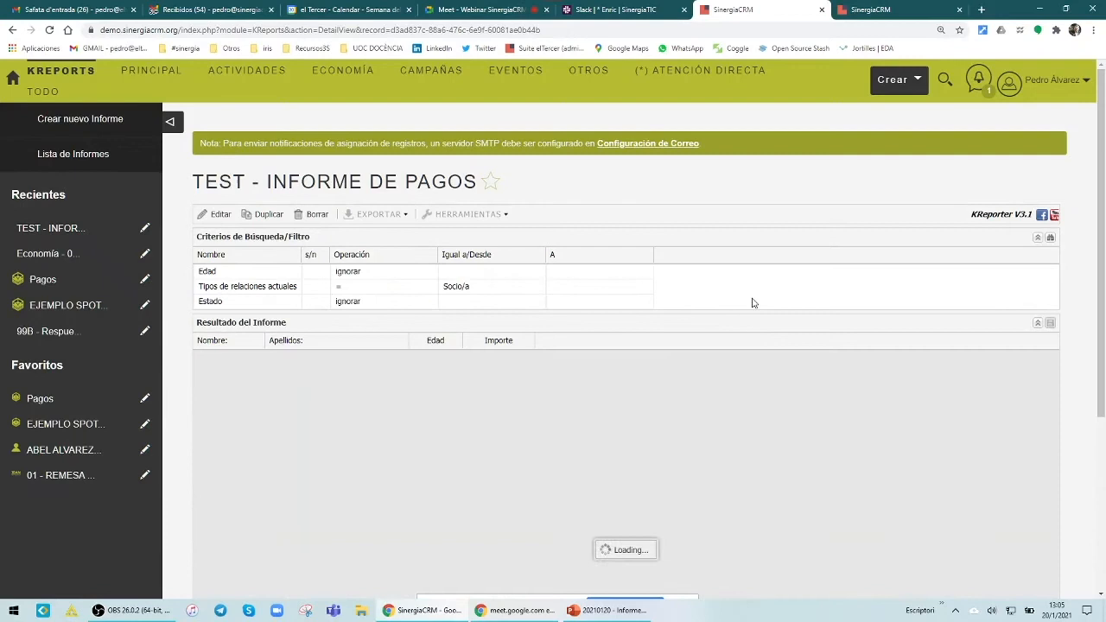
scroll(1032, 477, down, 3)
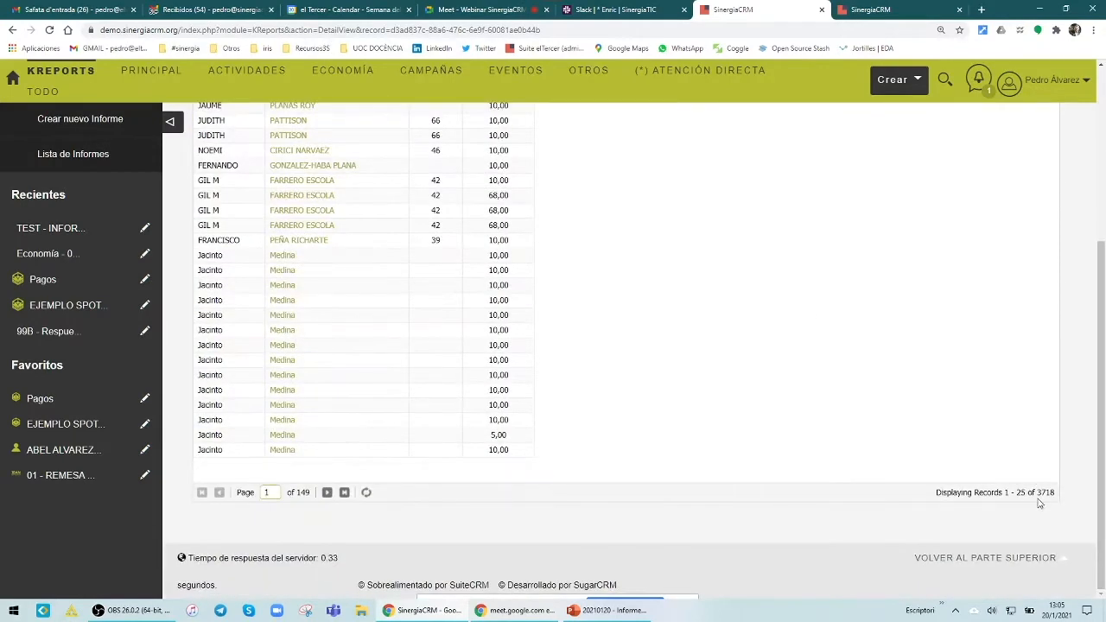
scroll(968, 432, up, 3)
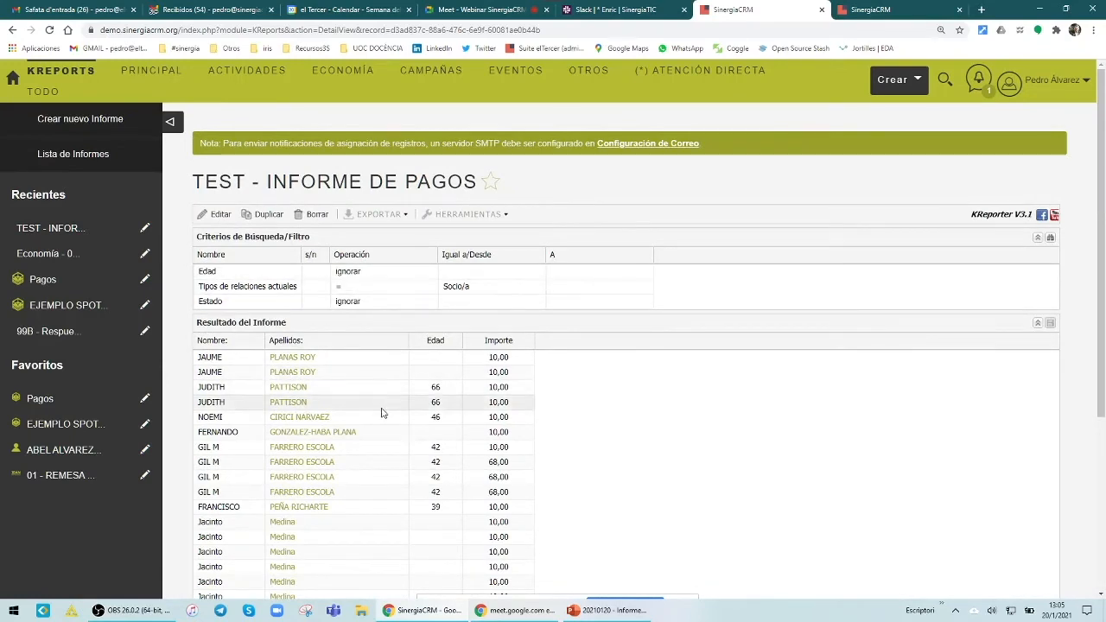
Step: Reset the Tipos de relaciones actuales filter to ignorar and reload the report results
click(427, 288)
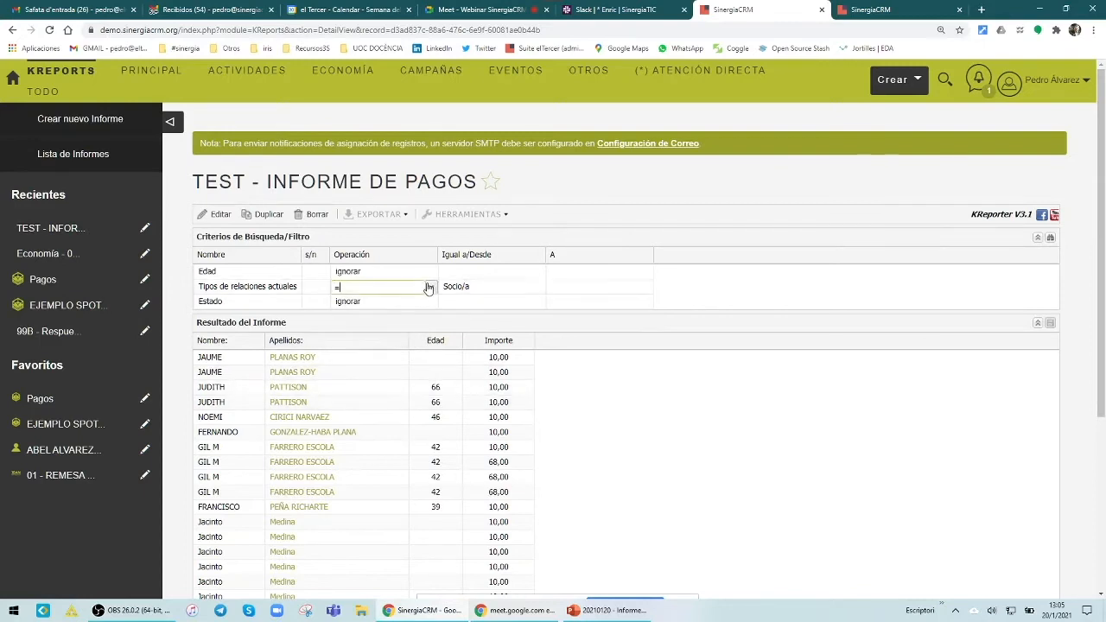
click(426, 288)
click(393, 302)
click(780, 300)
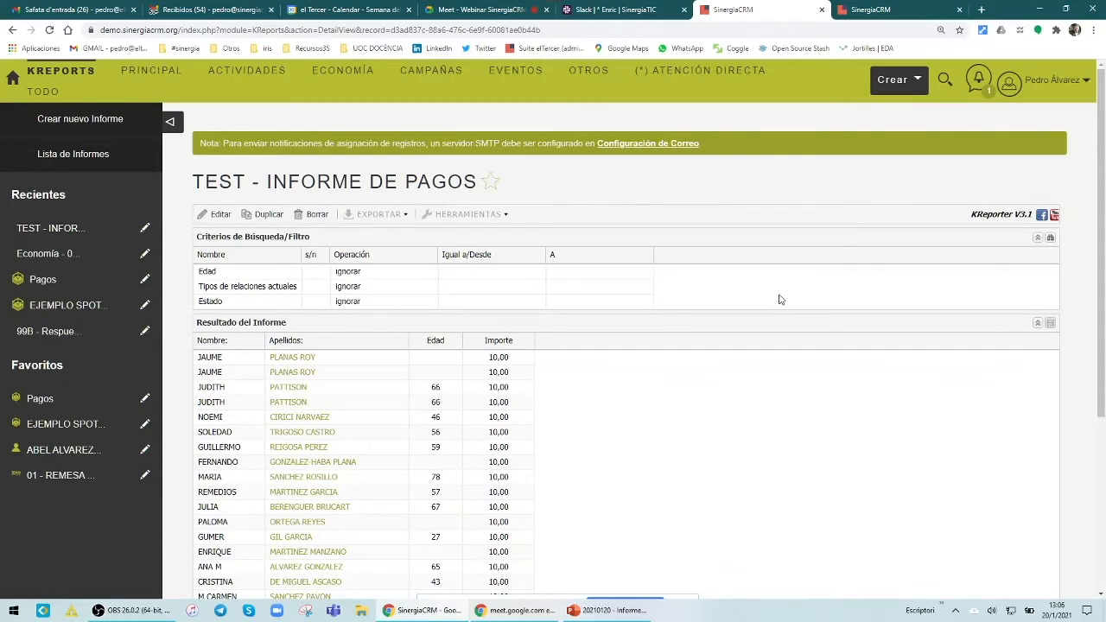
Step: Reopen the report for editing and add the Contacts field Tipos de relaciones actuales to its output fields
click(212, 215)
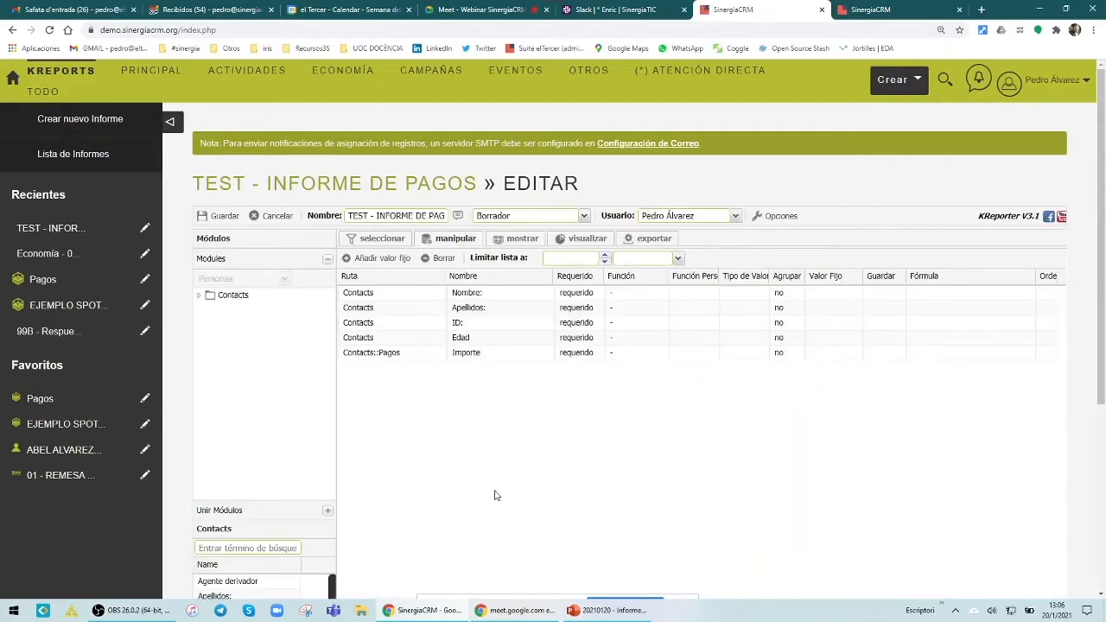
click(219, 298)
scroll(233, 500, down, 2)
scroll(233, 500, down, 2)
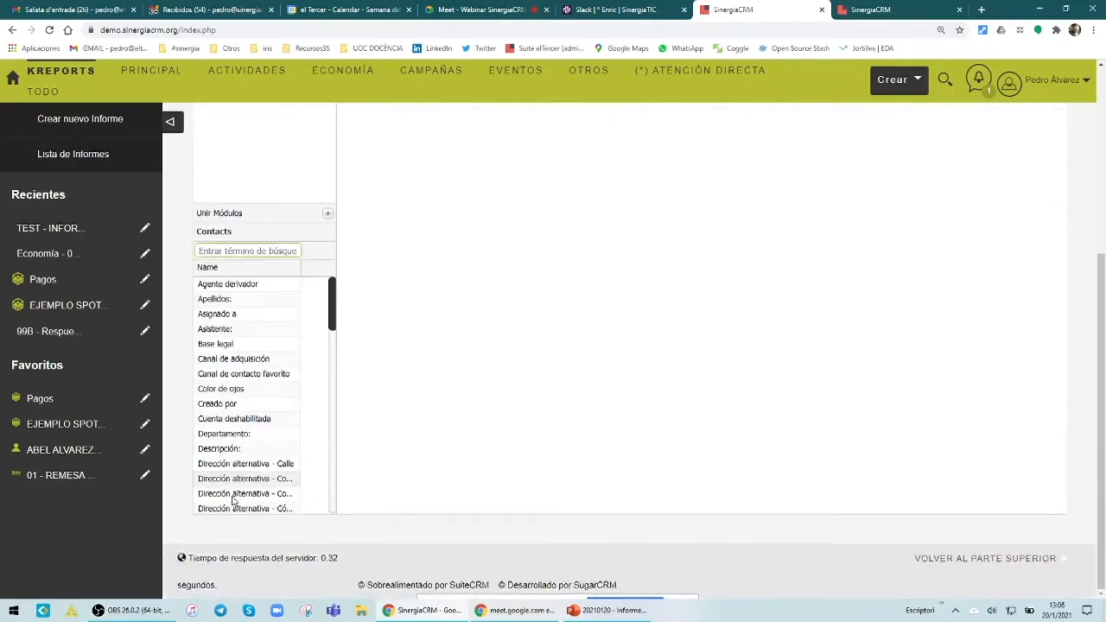
scroll(247, 432, down, 5)
scroll(248, 423, down, 2)
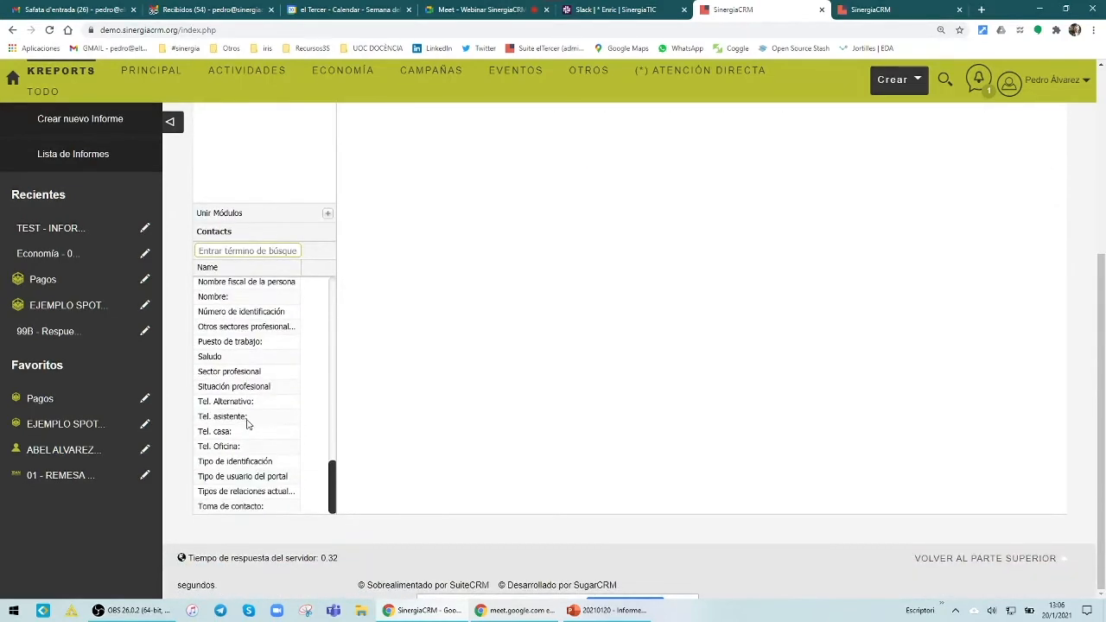
drag(241, 497, 486, 375)
scroll(486, 375, up, 3)
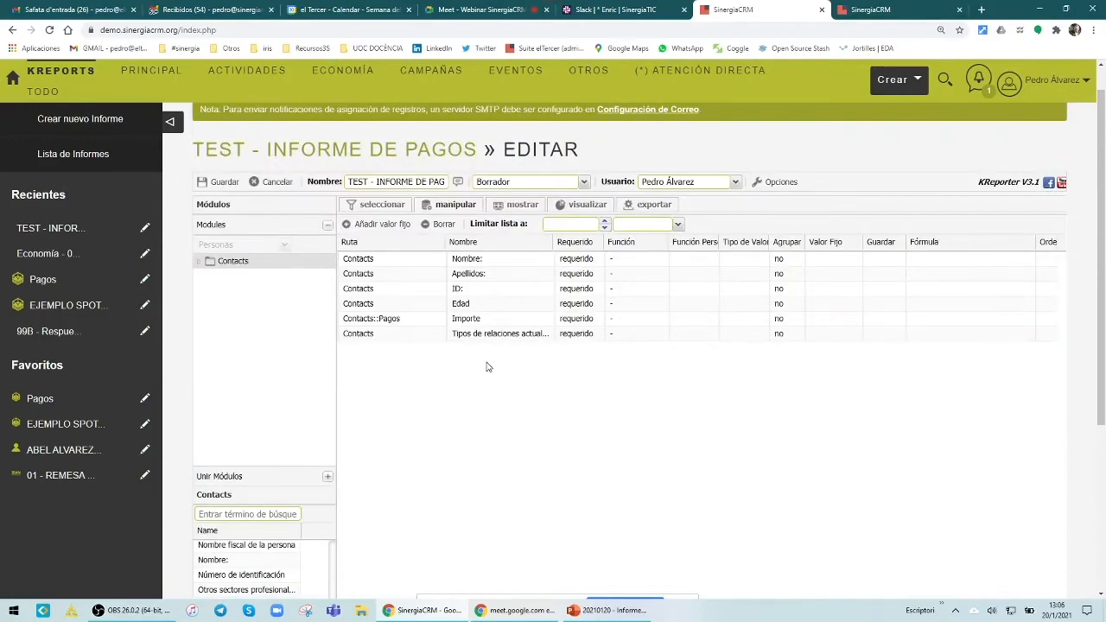
Step: Move the Tipos de relaciones actuales field between Apellidos and ID in the report's field list
click(376, 337)
drag(377, 337, 375, 289)
scroll(375, 289, down, 2)
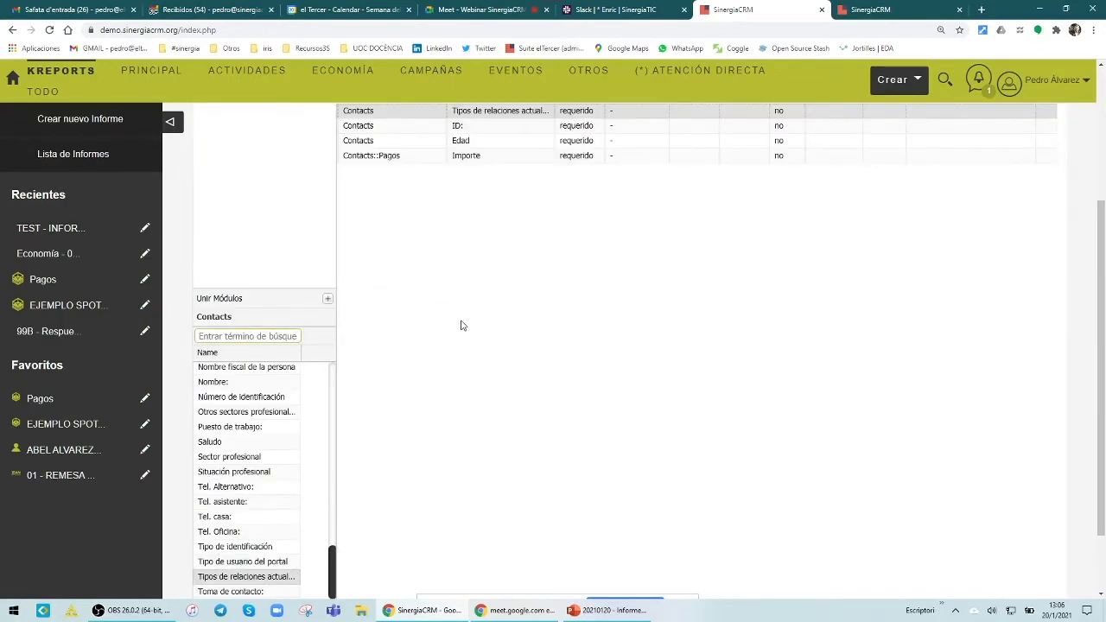
Step: Rename the Tipos de relaciones actuales output field to "Tipo Rel."
scroll(462, 325, up, 3)
double_click(474, 325)
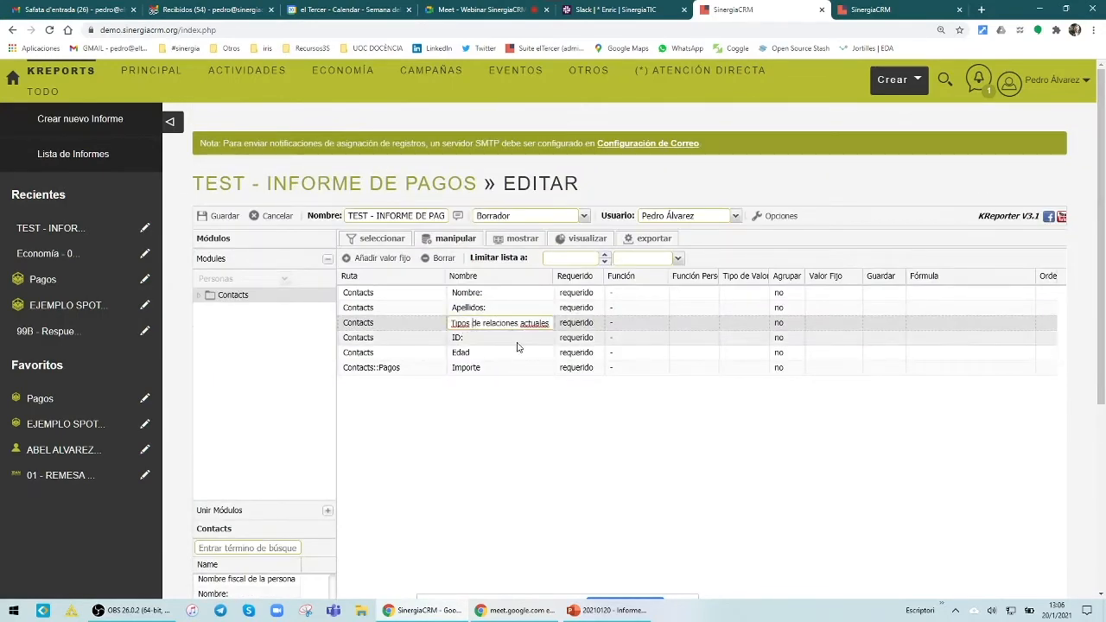
key(BackSpace)
text(Re)
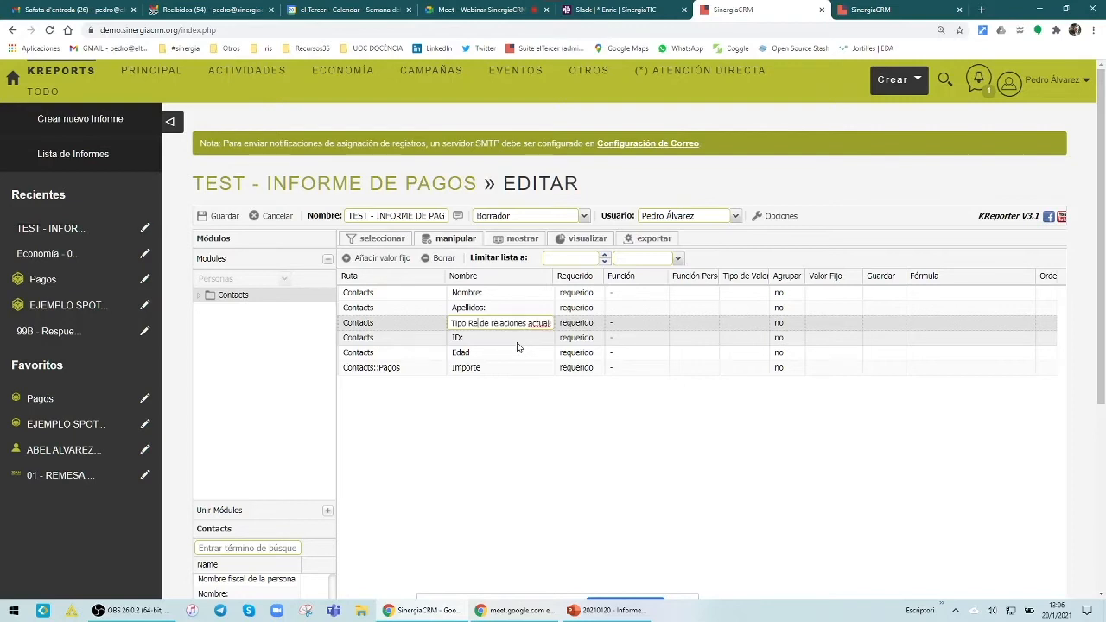
text(l.)
key(Delete)
key(Delete)
key(Delete)
key(Delete)
key(Delete)
key(Delete)
key(Delete)
key(Delete)
key(Delete)
key(Delete)
key(Delete)
key(Delete)
key(Delete)
key(Delete)
key(Delete)
key(Delete)
key(Delete)
key(Delete)
key(Delete)
key(Delete)
click(522, 418)
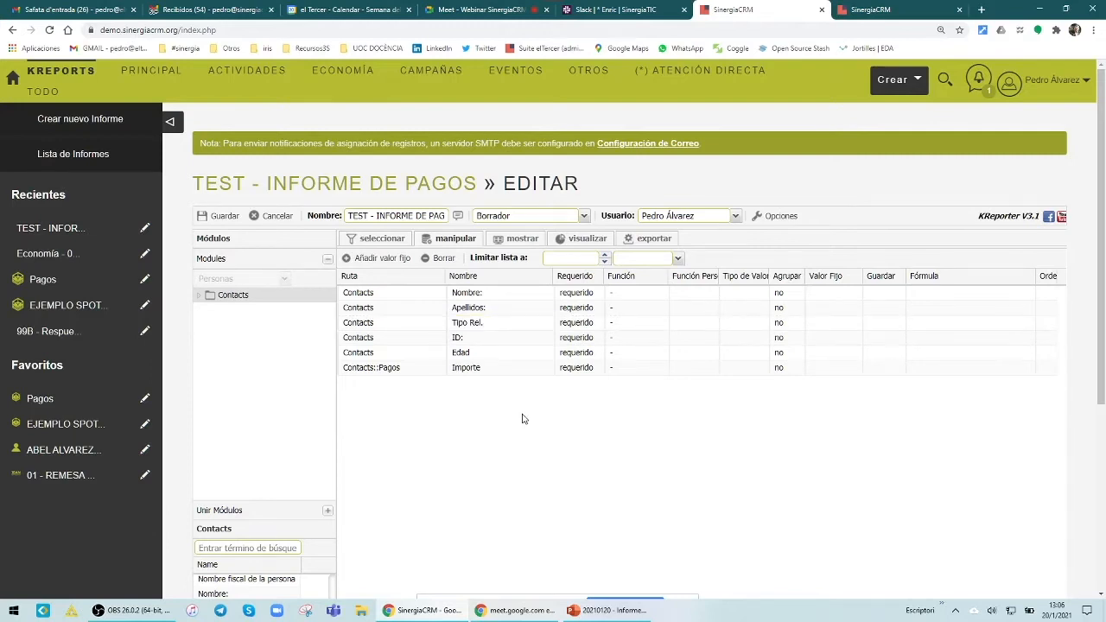
Step: Try to set the Tipo Rel. column's sorting to ordenable in the report's display settings
click(511, 244)
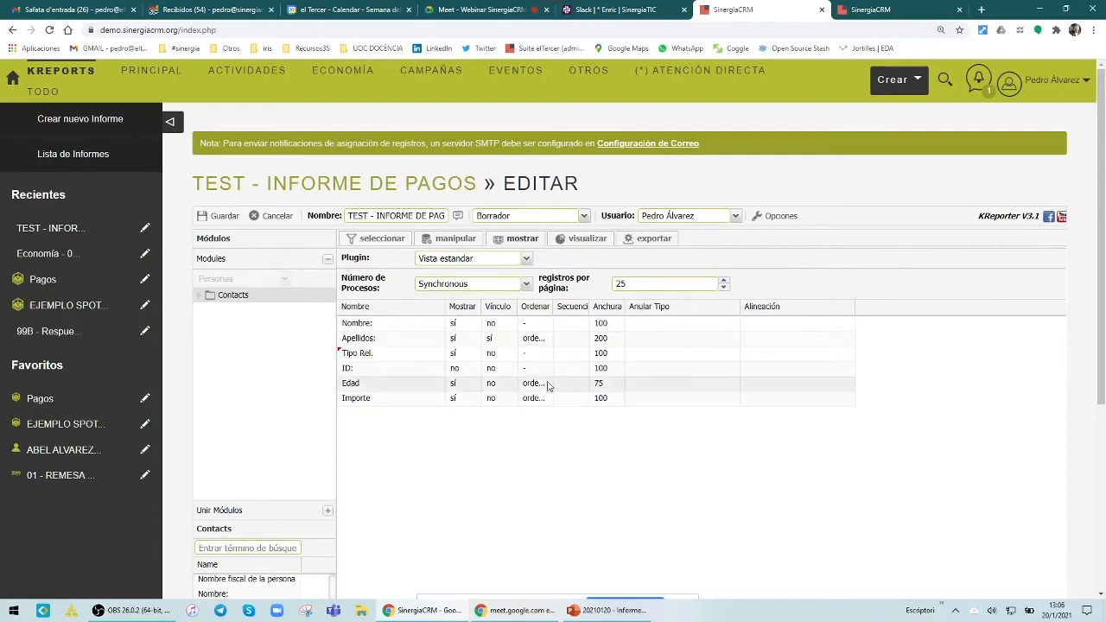
scroll(543, 362, down, 3)
click(544, 145)
click(545, 144)
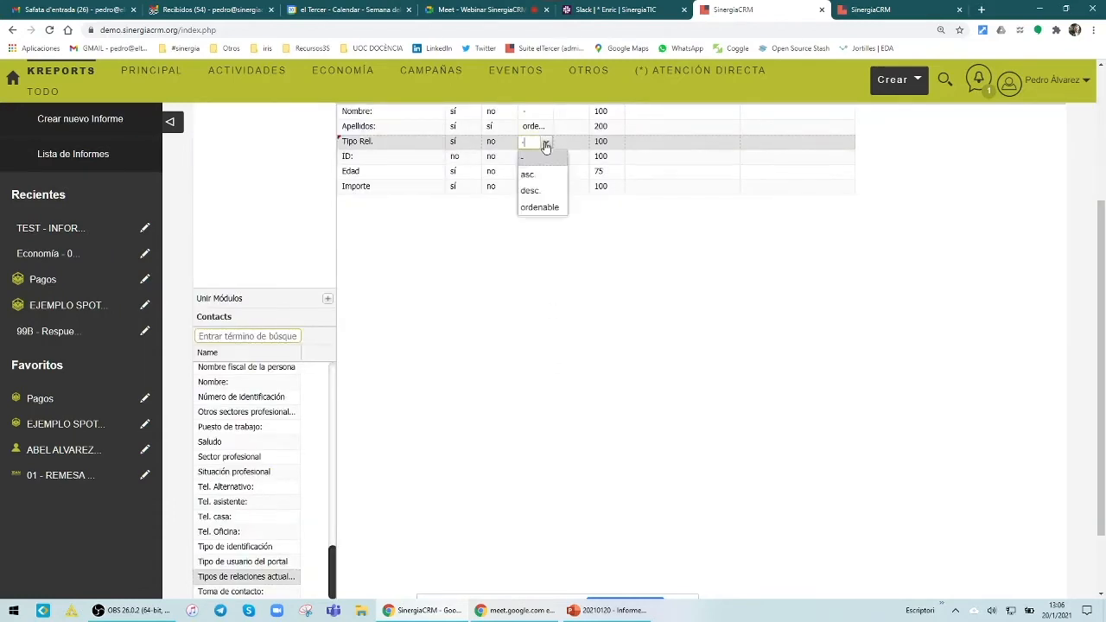
click(532, 207)
scroll(512, 231, up, 2)
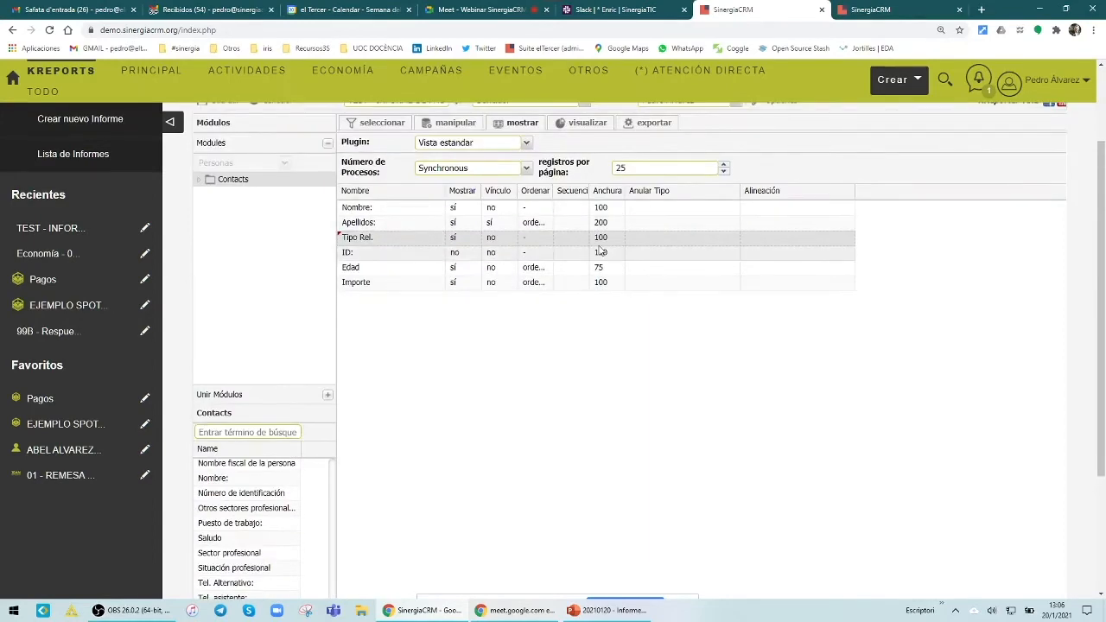
Step: Set the Tipo Rel. column's width to 150 and save the report
click(603, 239)
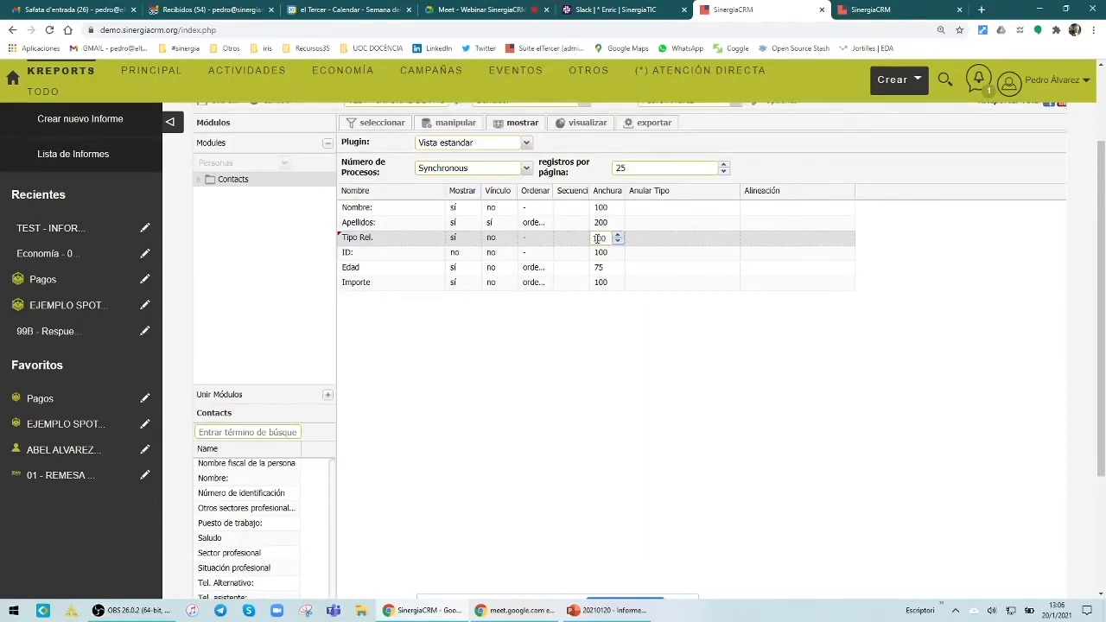
click(556, 474)
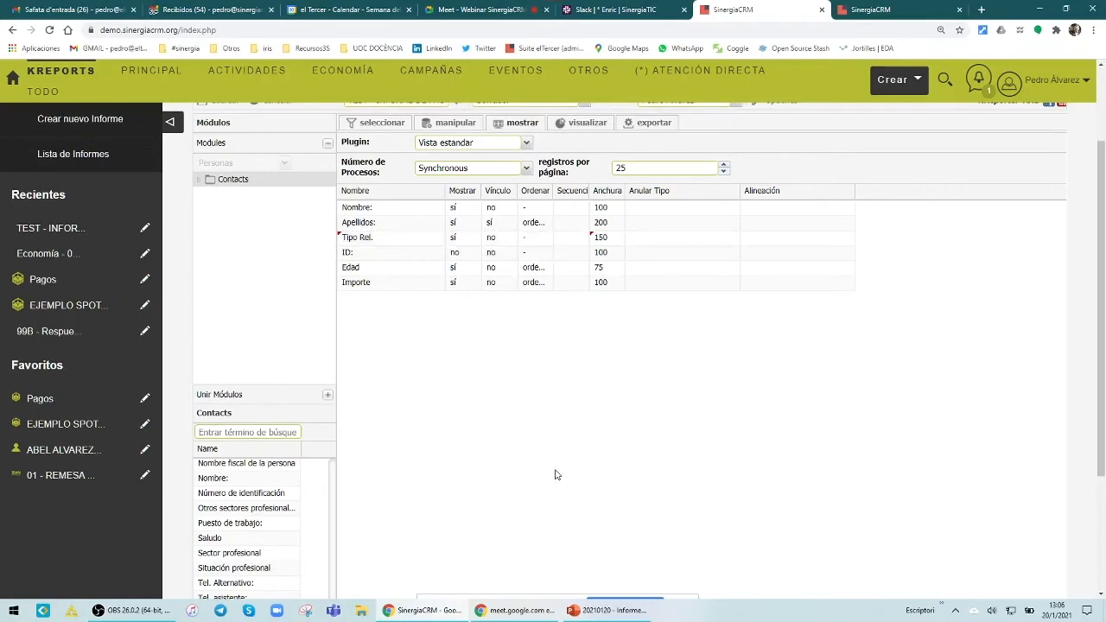
scroll(556, 475, up, 2)
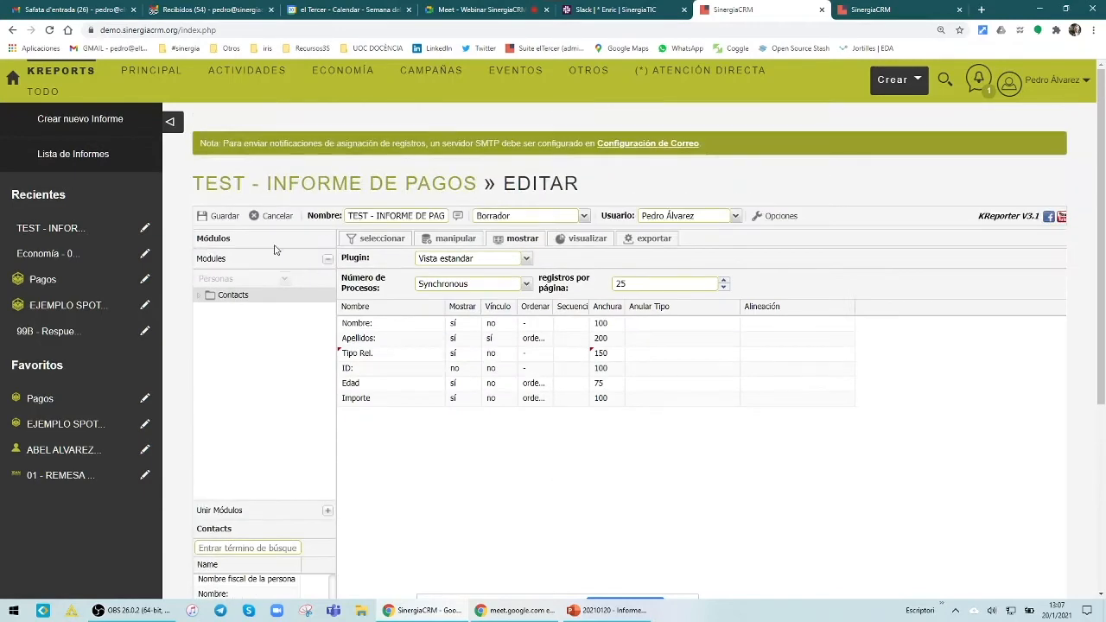
click(227, 215)
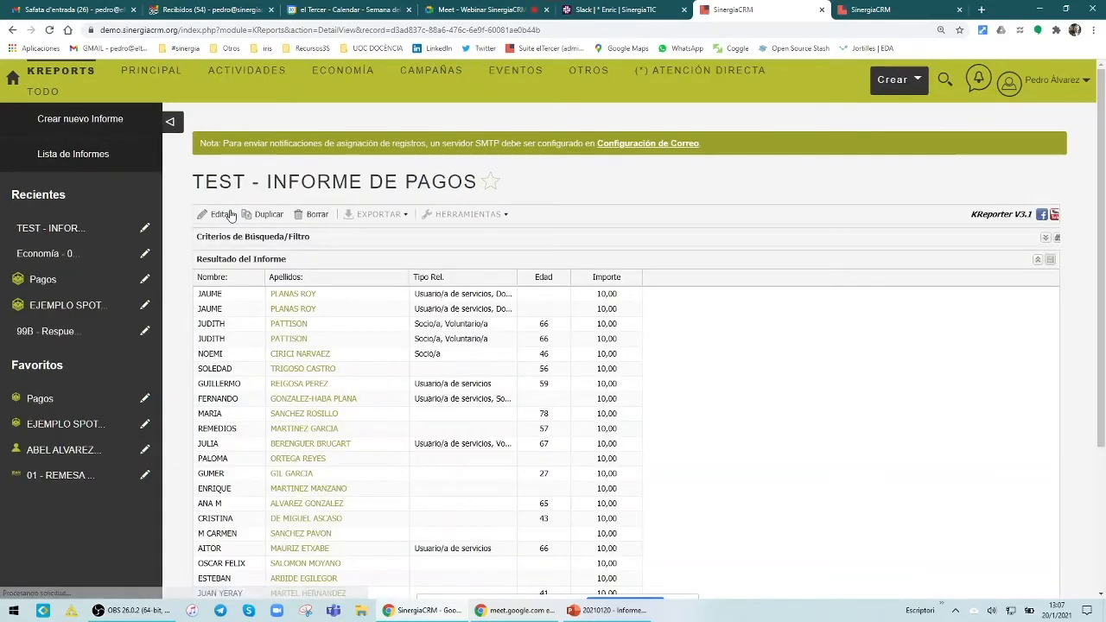
Step: Sort the report results by Importe in ascending order
scroll(741, 370, down, 2)
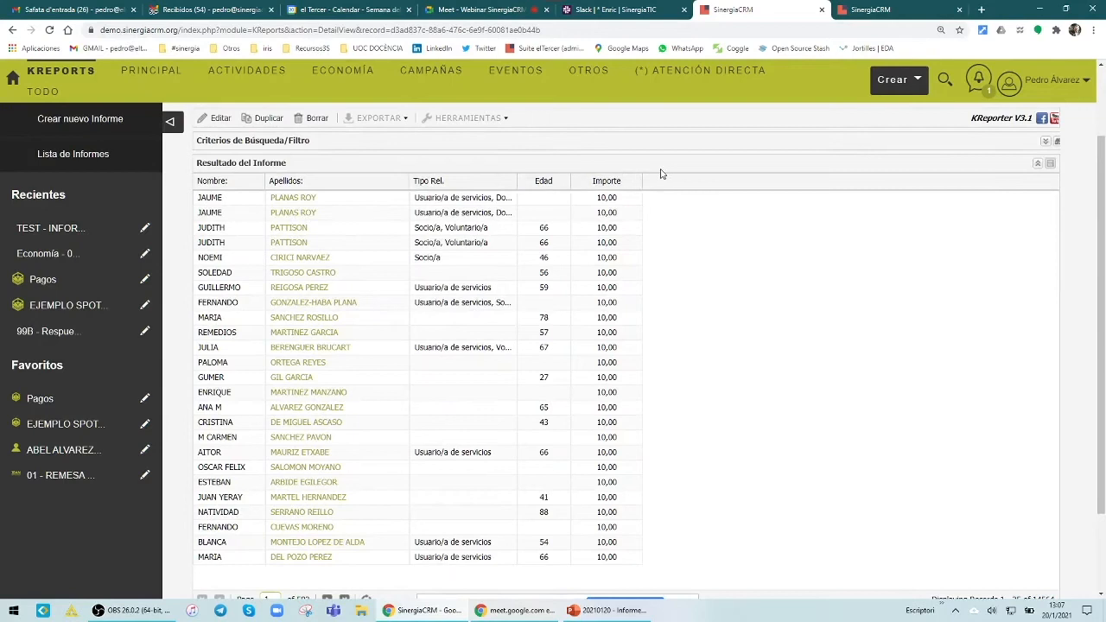
click(603, 180)
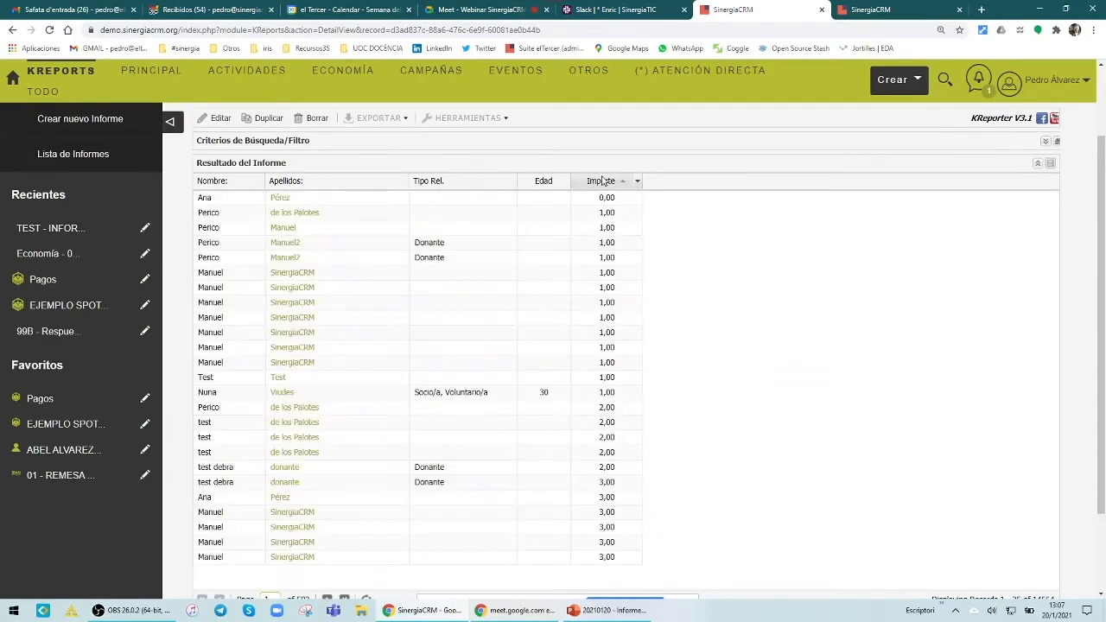
Step: Sort the report results by Importe in descending order, and then switch back to ascending order
click(604, 180)
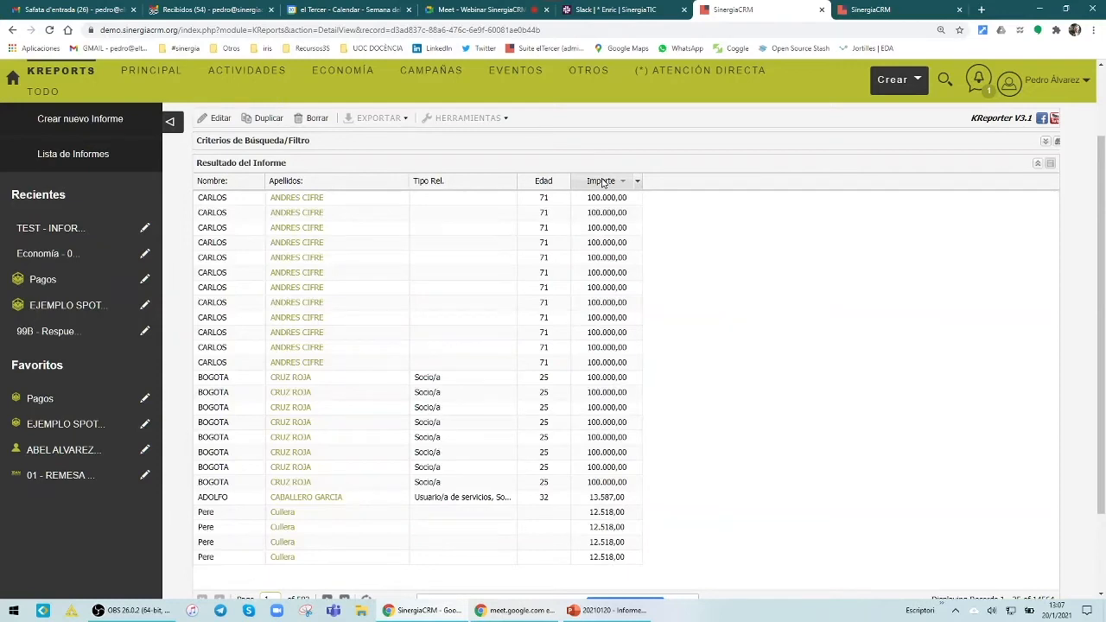
click(604, 182)
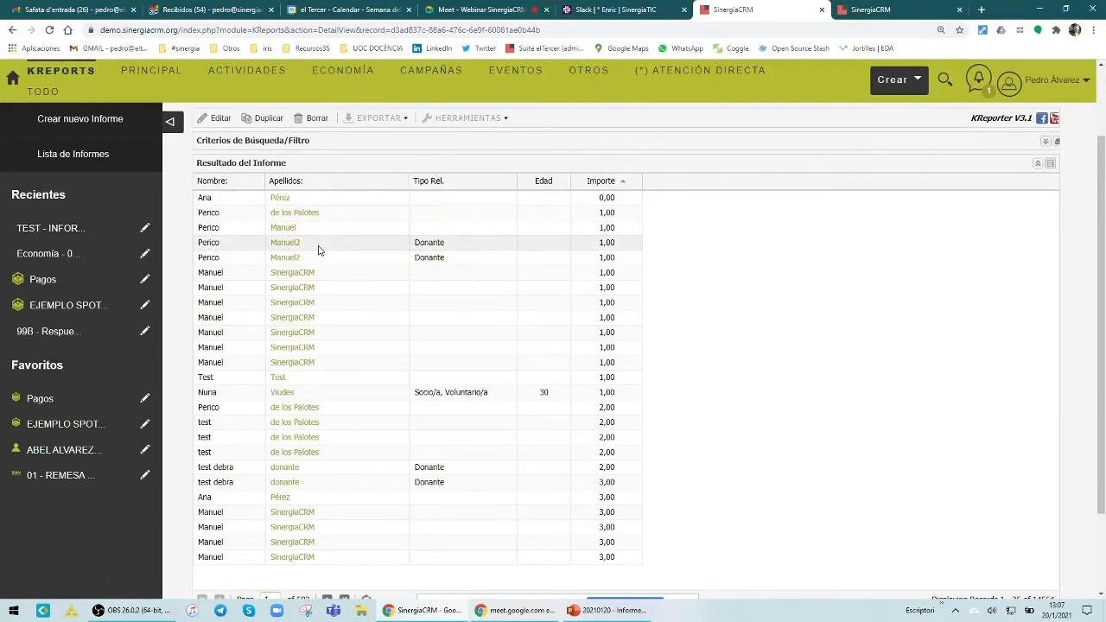
Step: Edit the report so the Edad filter's operation is "no está vacío", and save it
scroll(316, 250, up, 2)
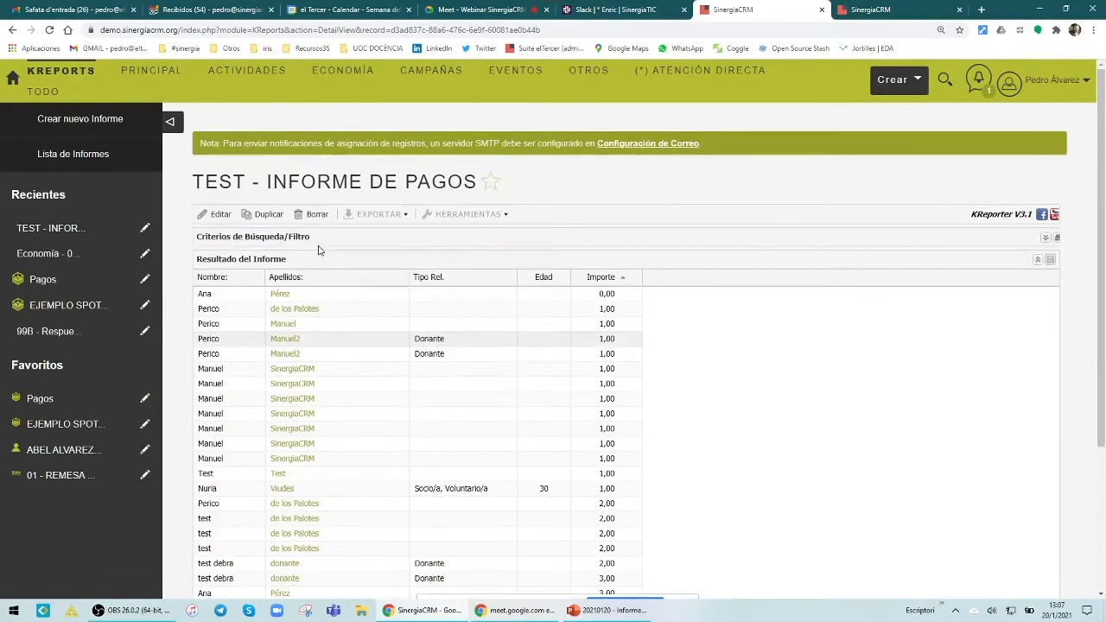
click(216, 214)
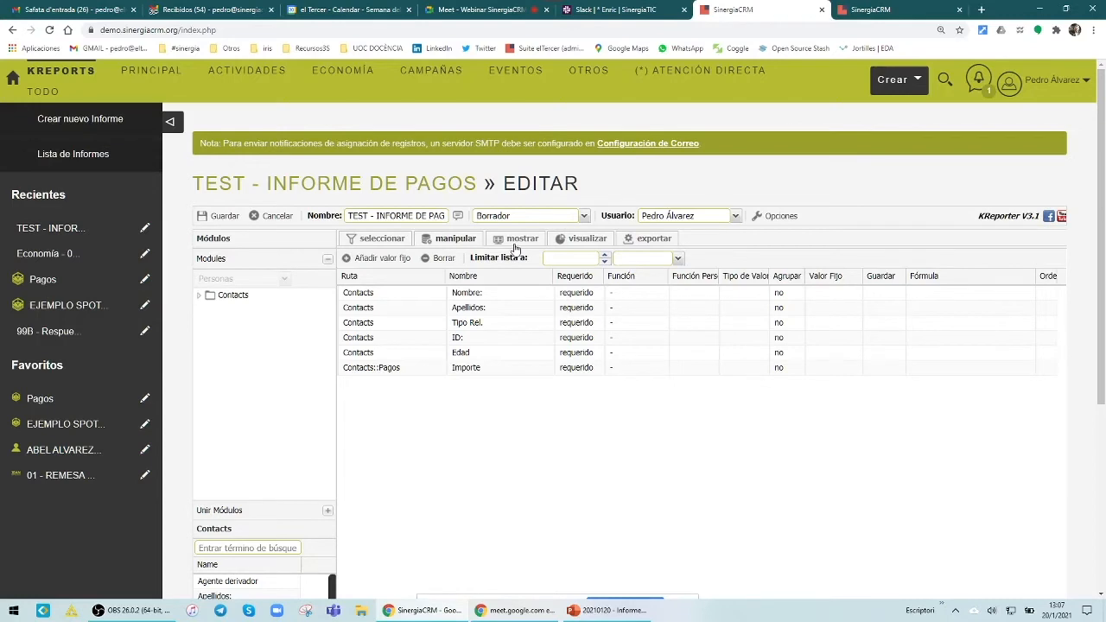
click(378, 242)
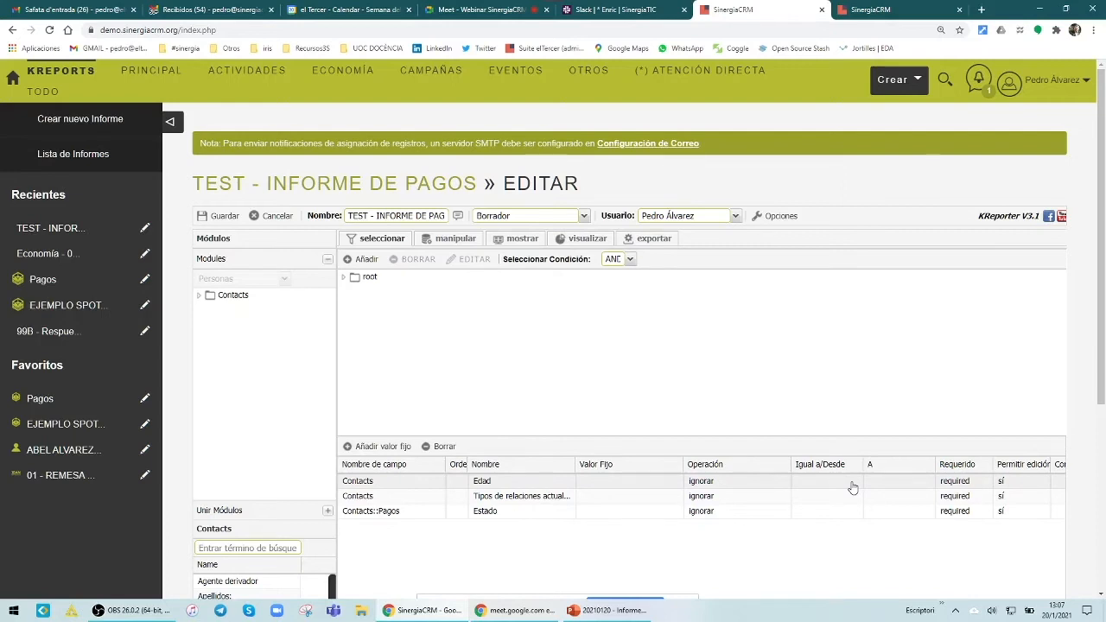
scroll(781, 488, down, 3)
click(785, 262)
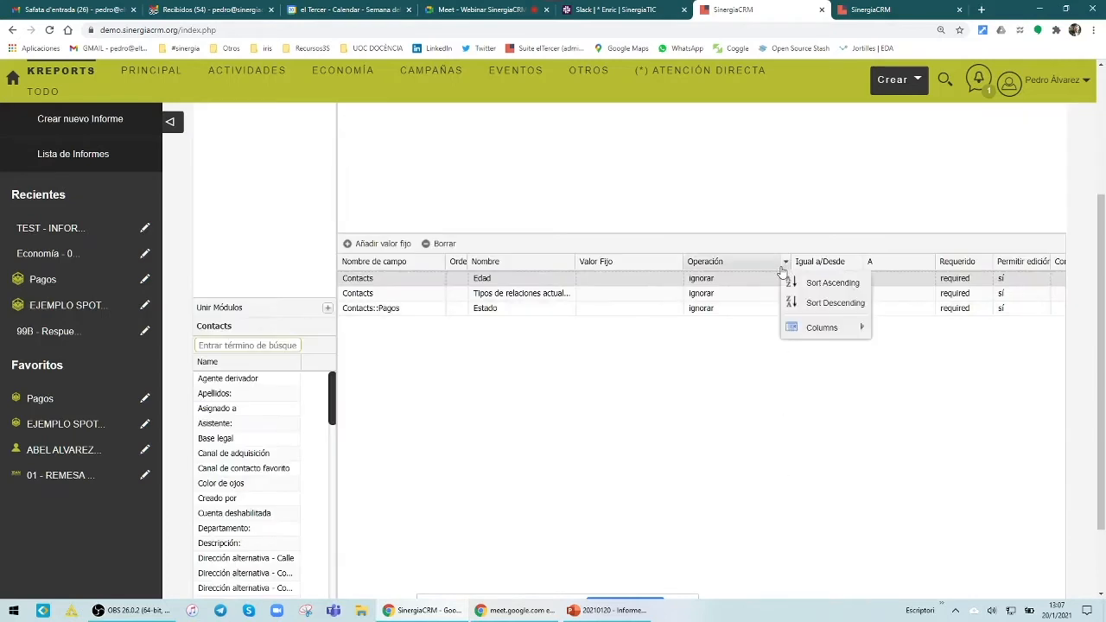
click(756, 286)
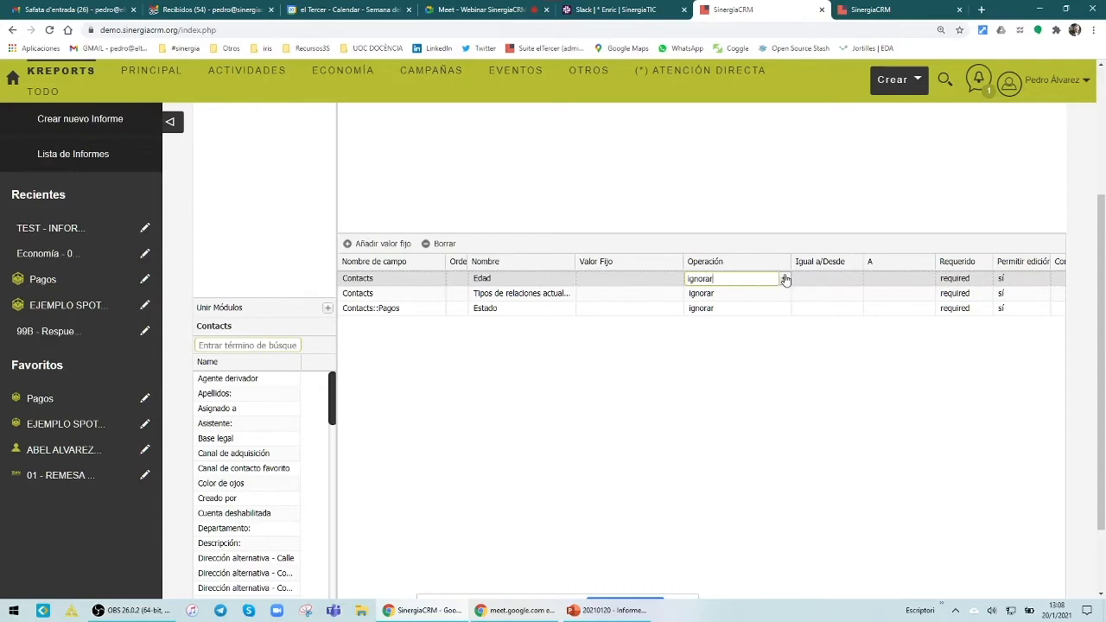
click(786, 280)
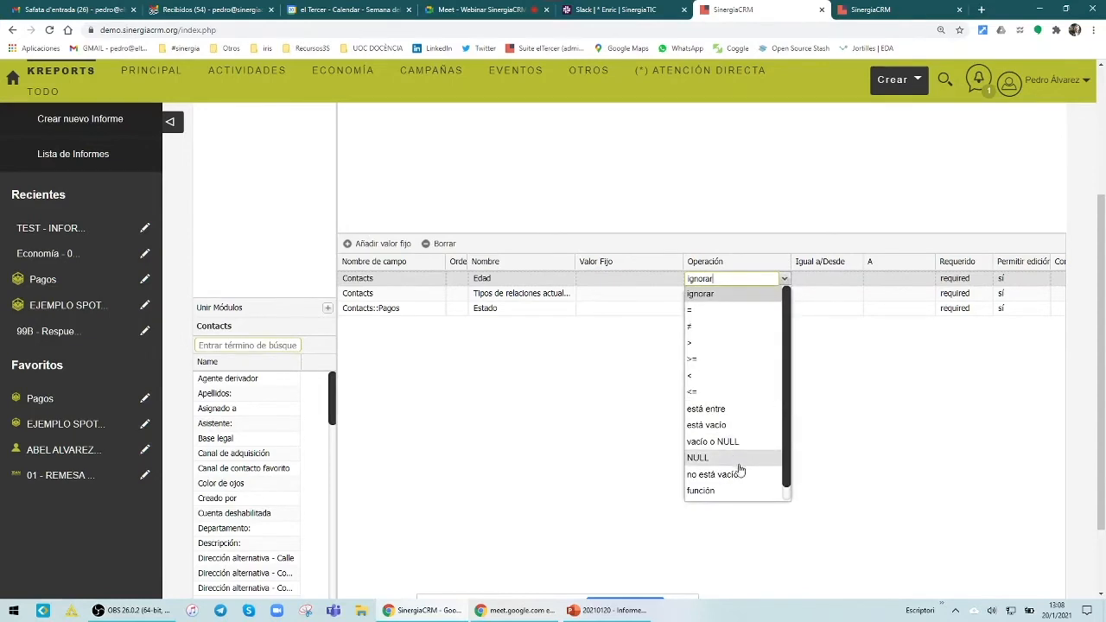
click(713, 474)
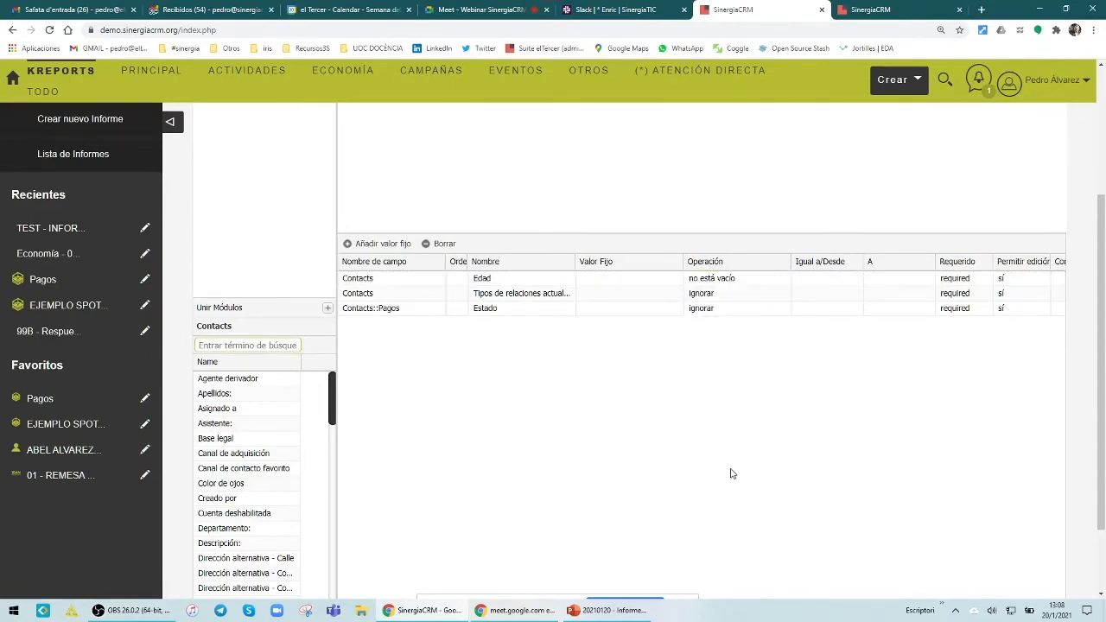
scroll(734, 475, up, 3)
click(208, 217)
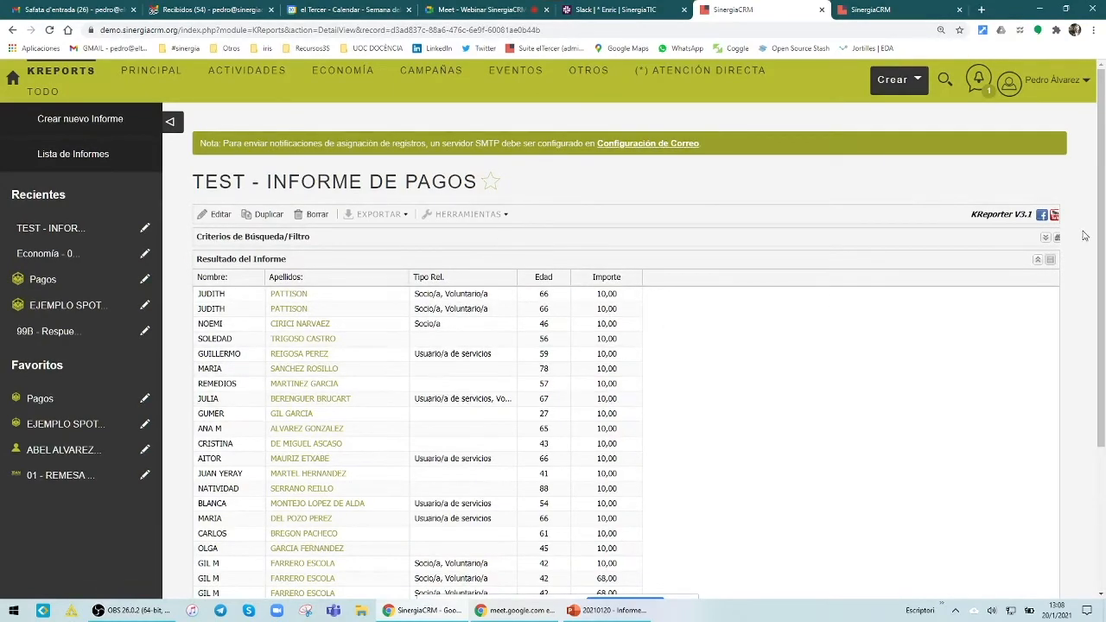
Step: Expand the report's search criteria and set the Edad filter's operation to "ignorar"
click(1044, 236)
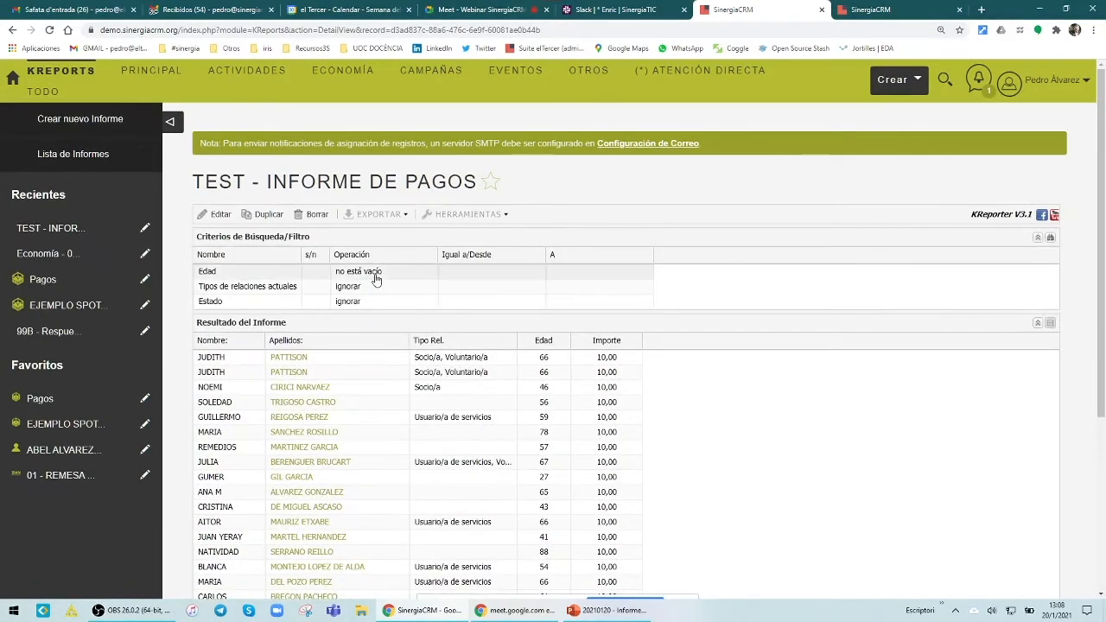
click(376, 279)
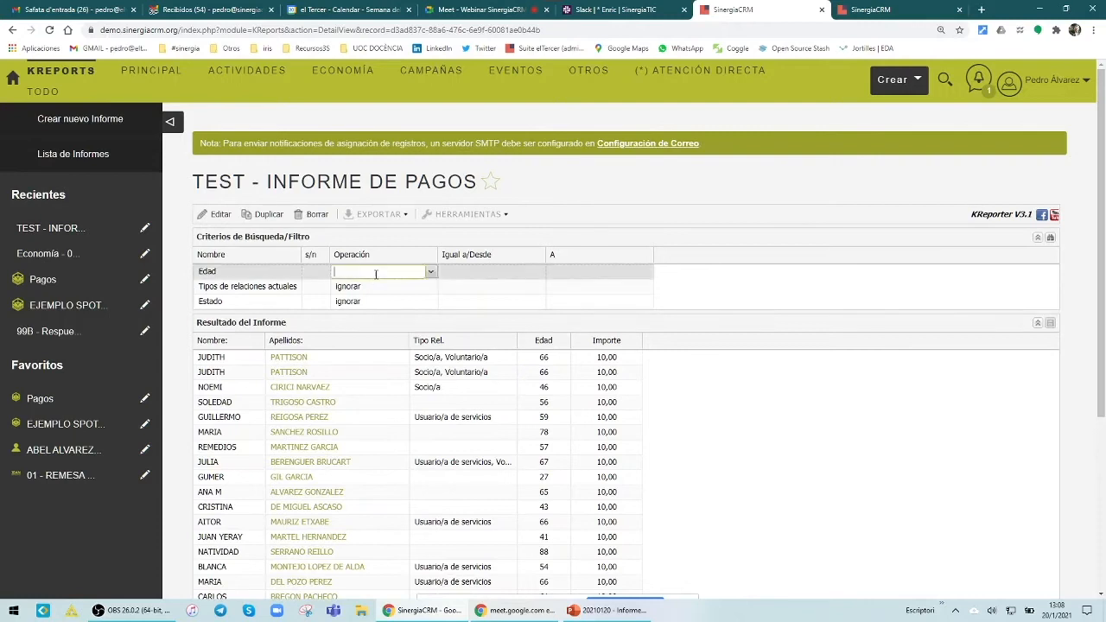
click(430, 273)
click(348, 290)
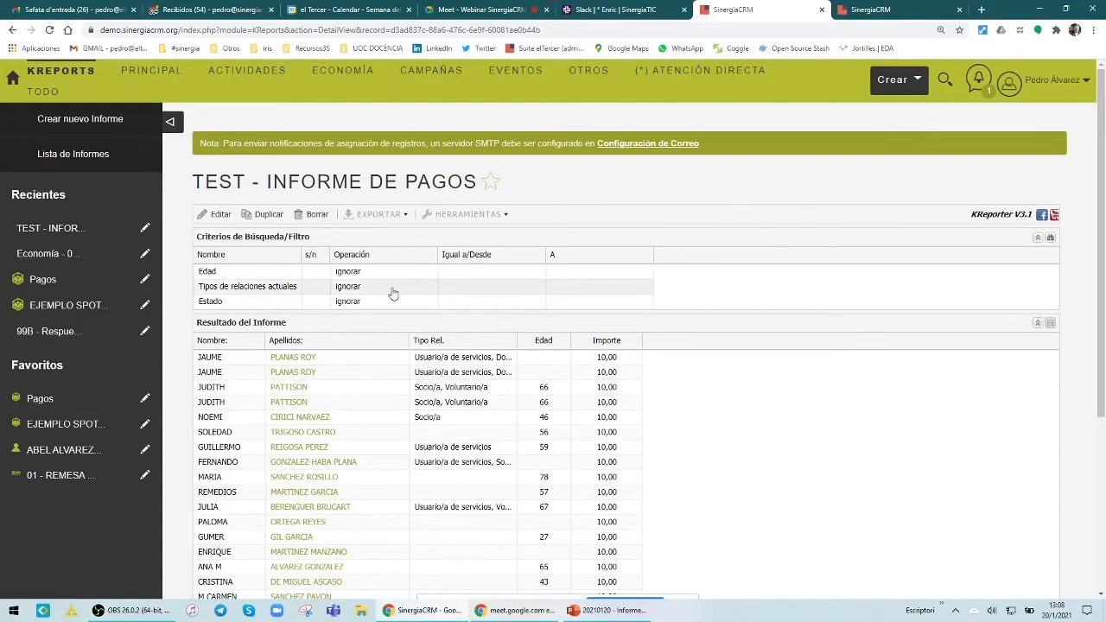
Step: Edit the report's display settings to show 50 records per page
click(216, 215)
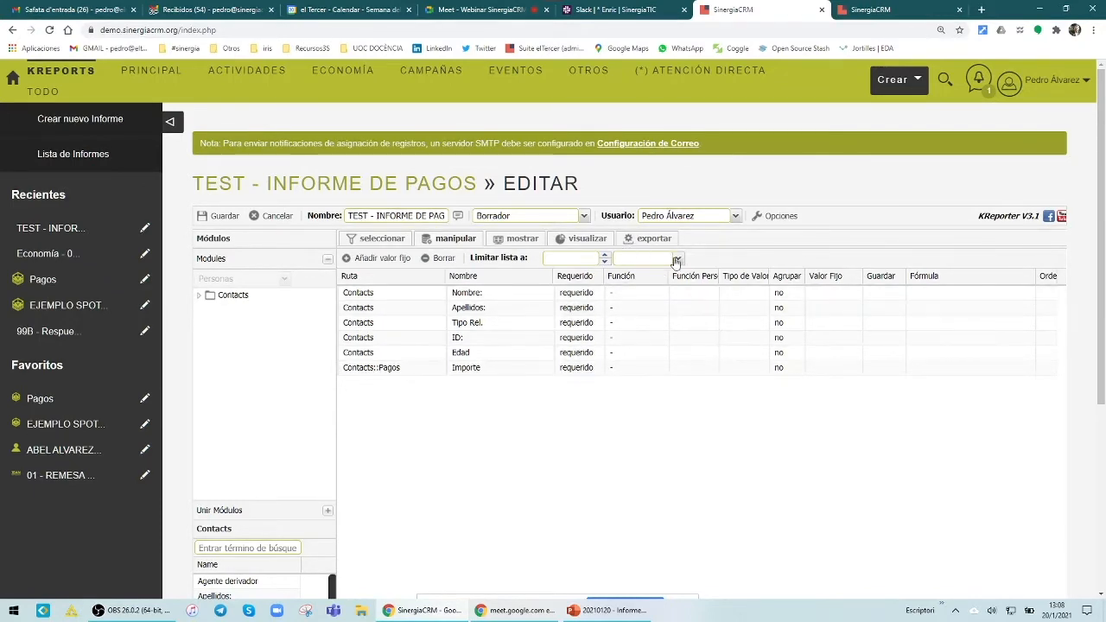
click(493, 243)
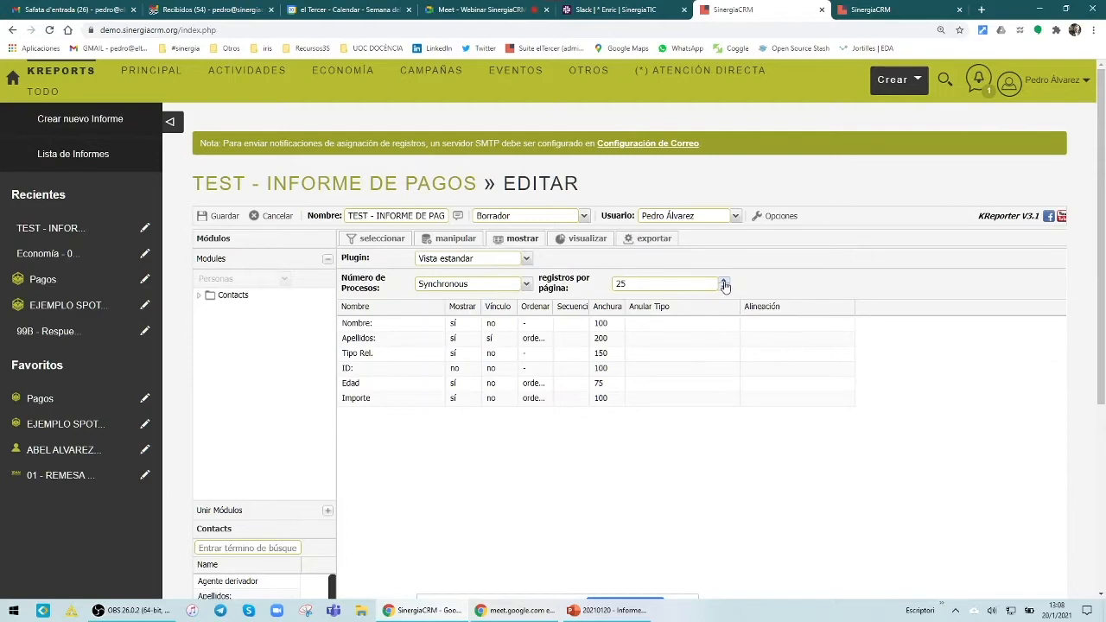
double_click(617, 285)
text(50)
Step: Set the report's chart layout to 1x3x2 in the visualization settings and preview it
click(553, 246)
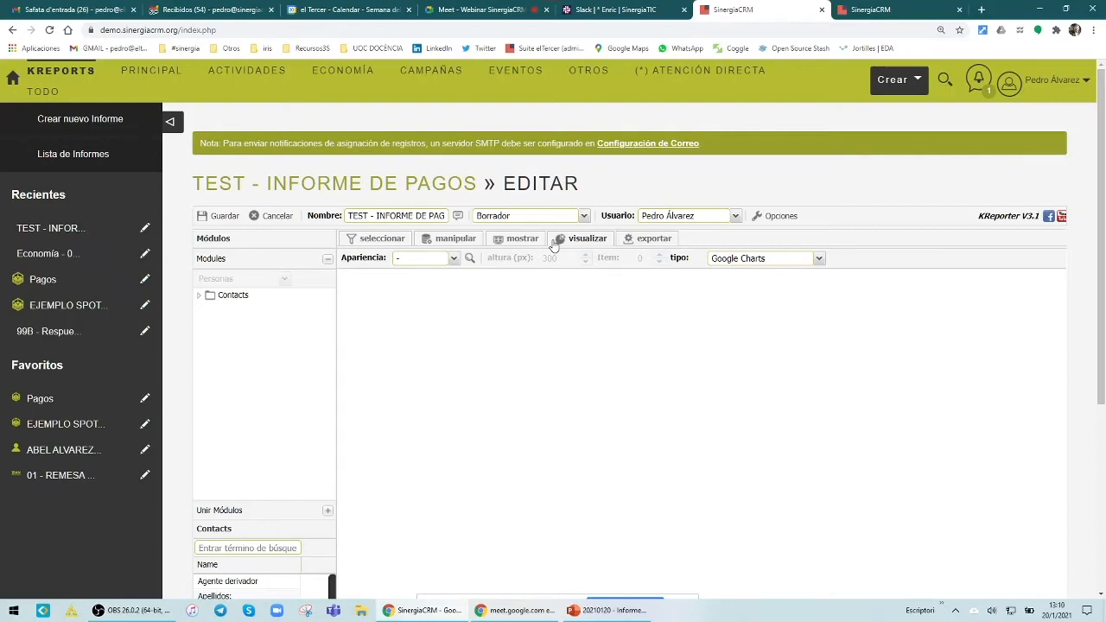
click(454, 260)
click(482, 284)
click(454, 260)
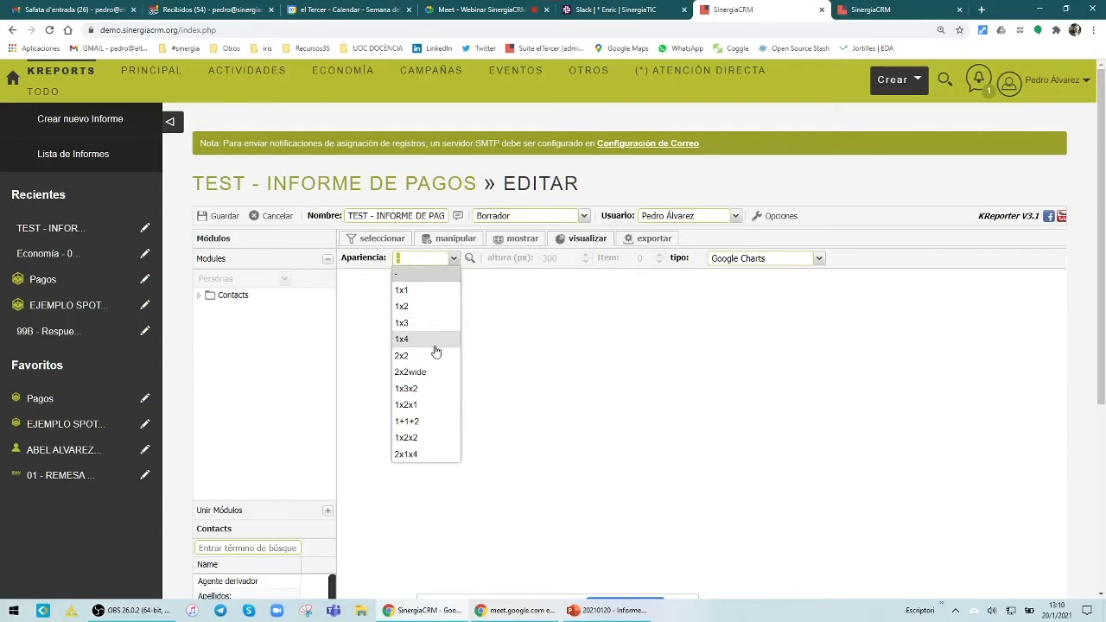
click(432, 397)
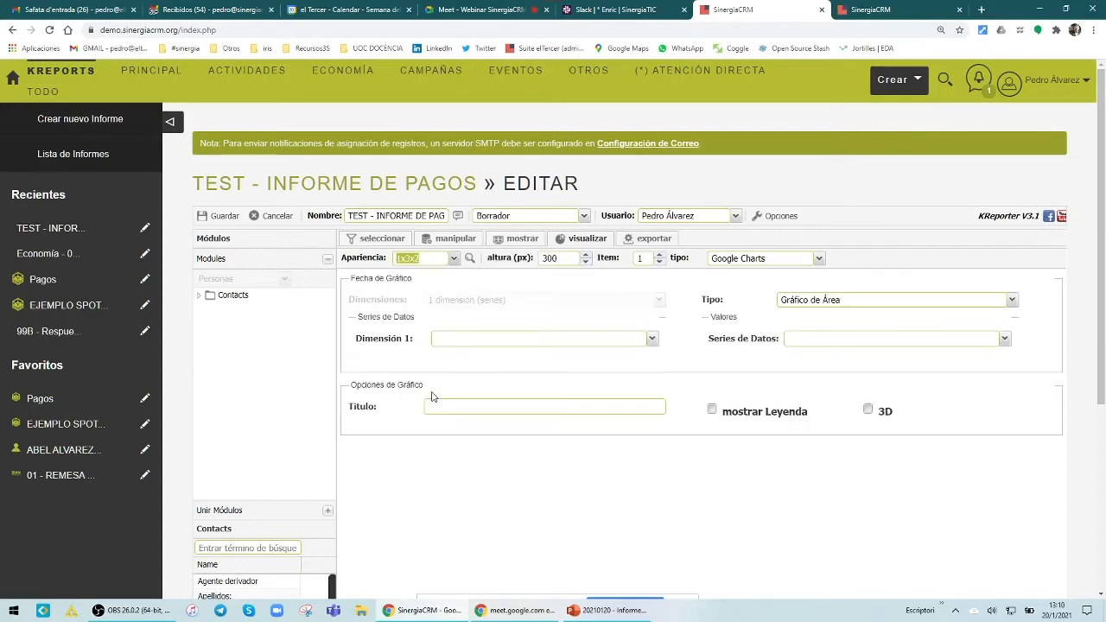
click(470, 261)
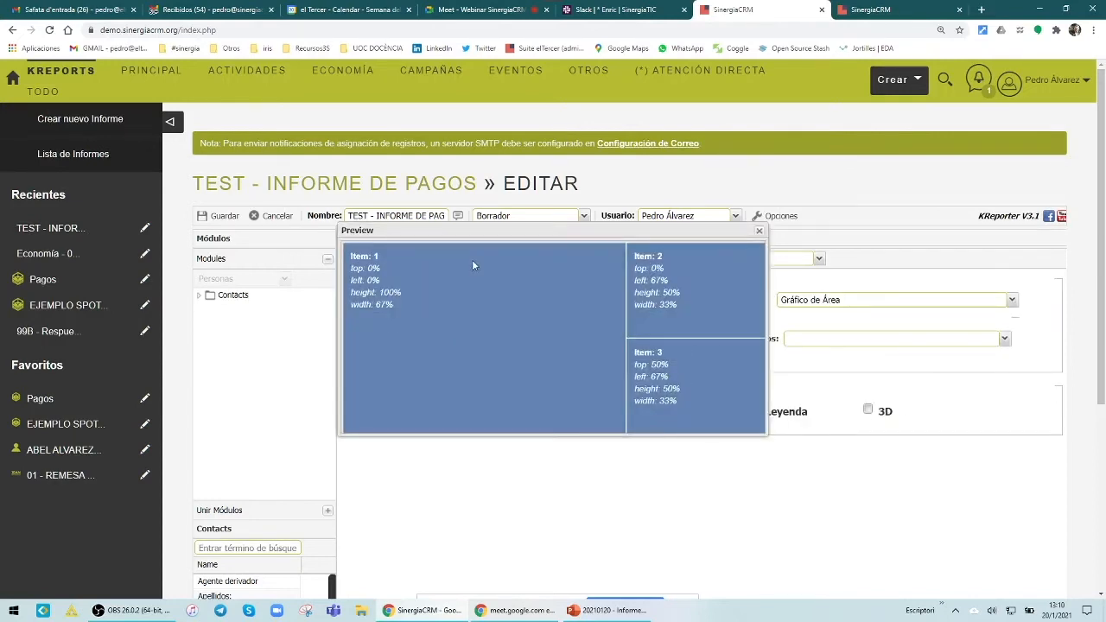
click(758, 233)
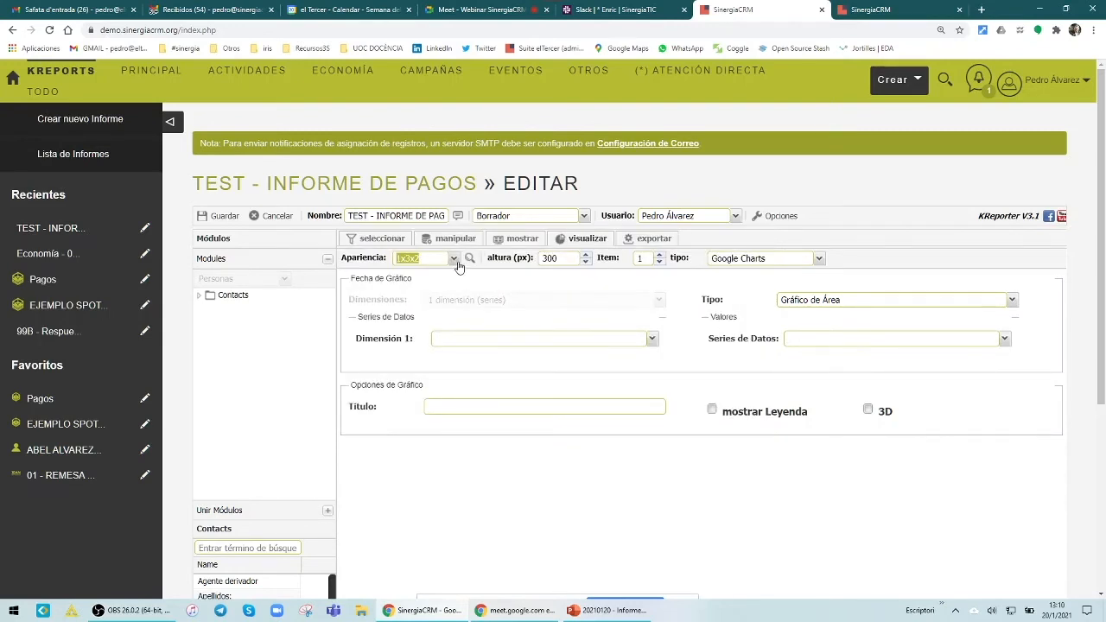
Step: Try the 1+1+2 chart layout and open its preview
click(456, 261)
click(406, 420)
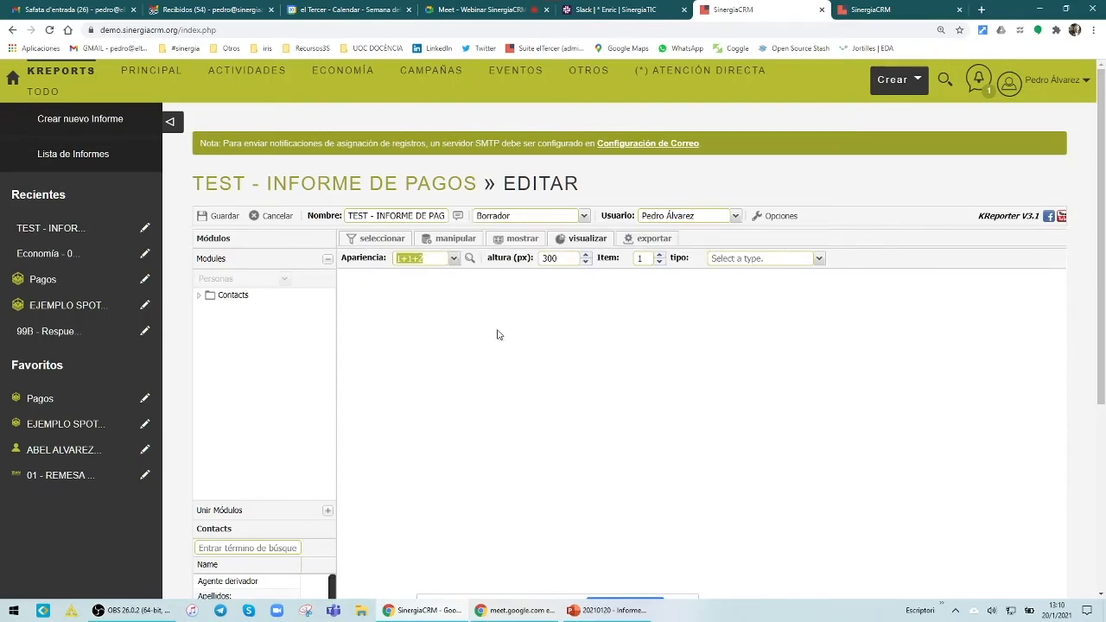
click(470, 258)
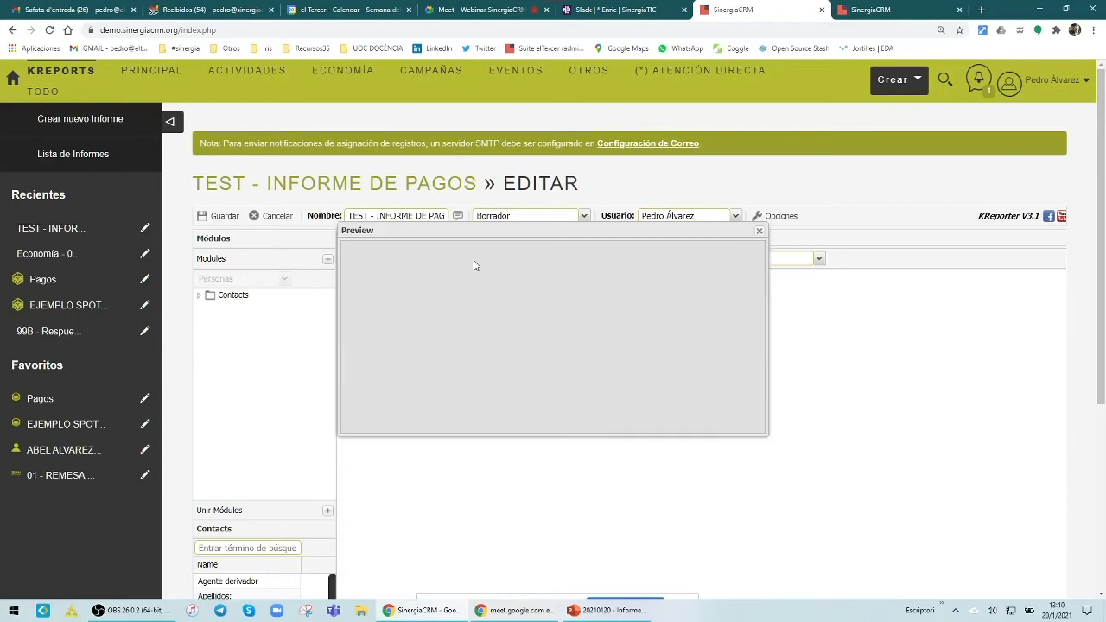
click(758, 230)
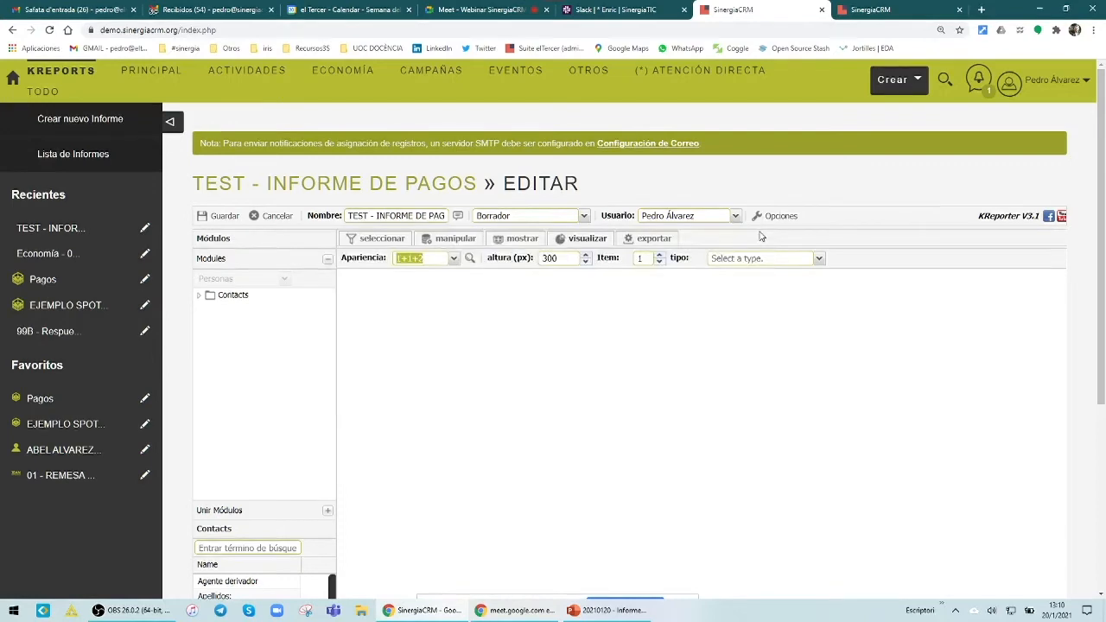
Step: Try the 1x3x2 chart layout again, change it to 2x2wide and preview the arrangement
click(453, 259)
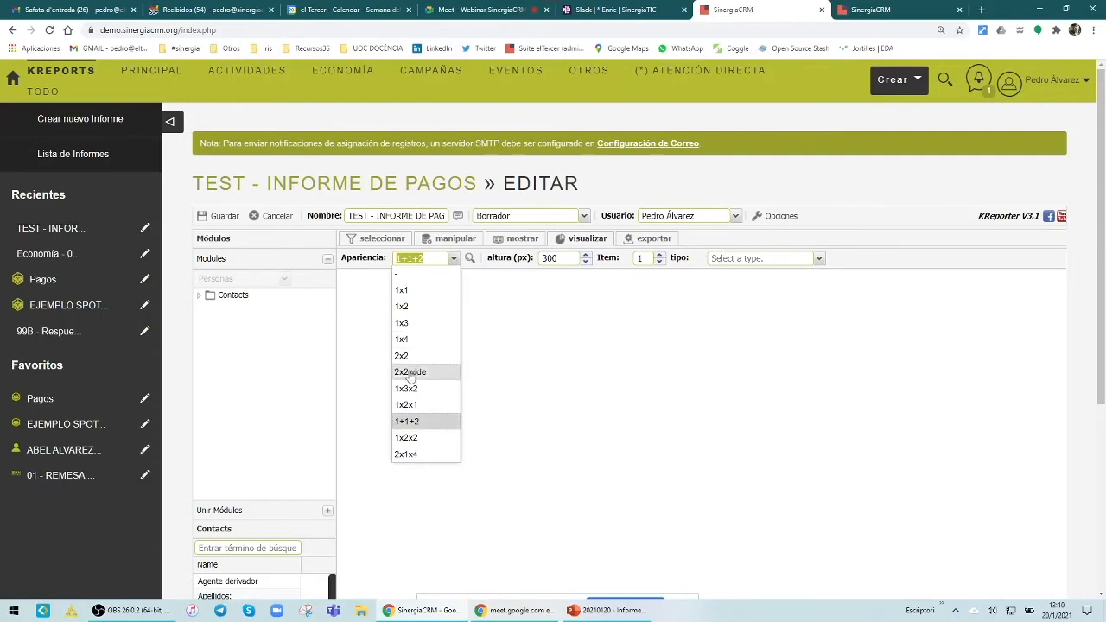
click(405, 389)
click(452, 259)
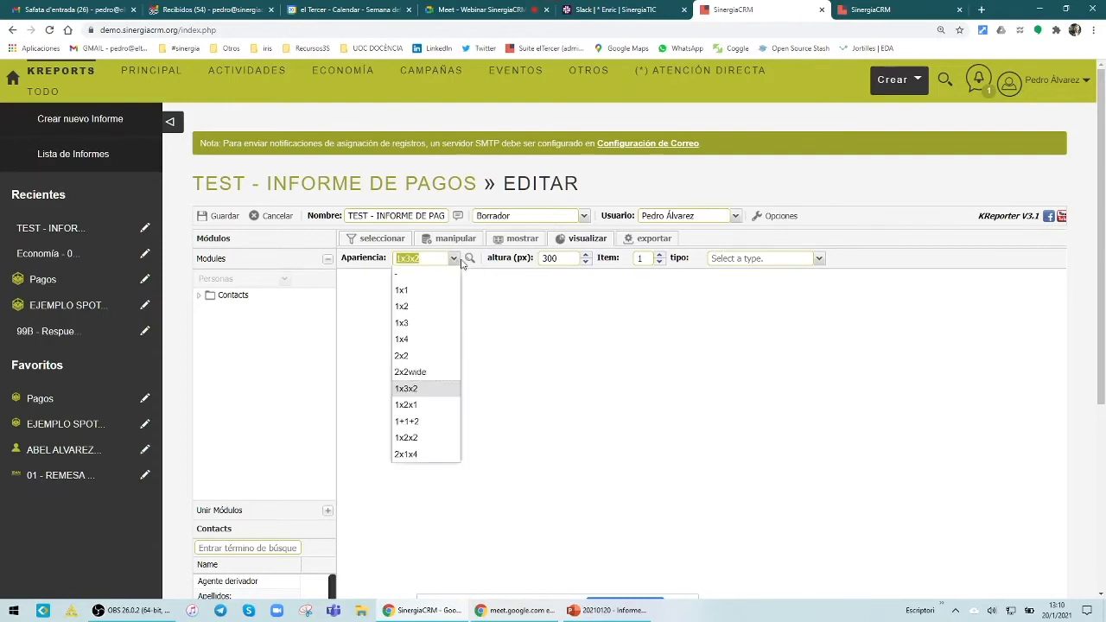
click(417, 378)
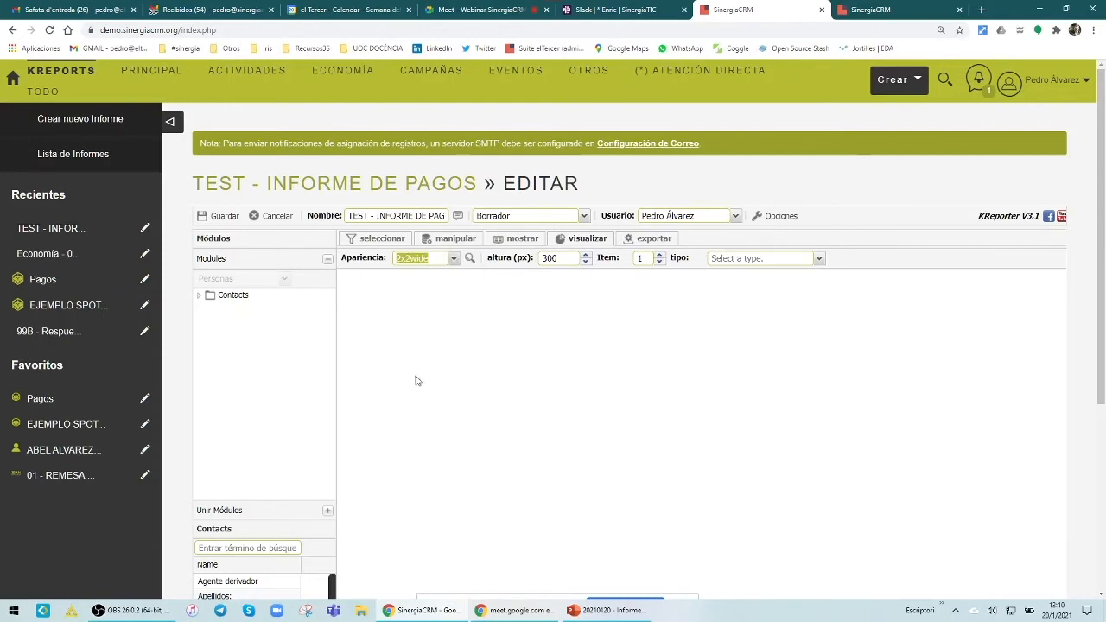
click(470, 261)
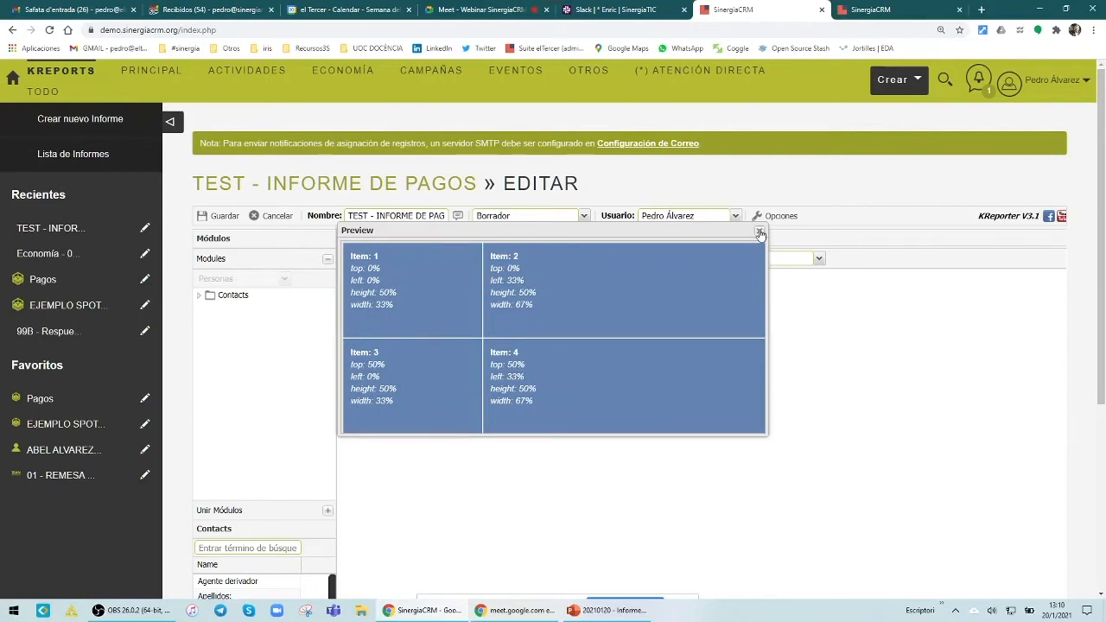
click(760, 233)
Step: Switch the chart layout to 2x1x4 and preview how its items are arranged
click(453, 259)
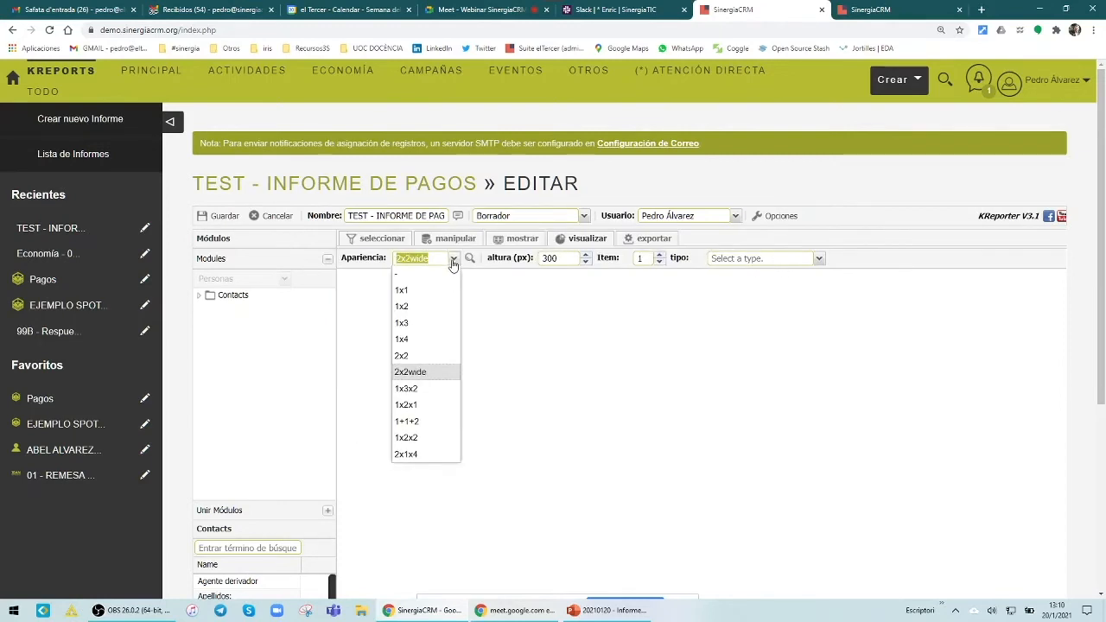
click(418, 454)
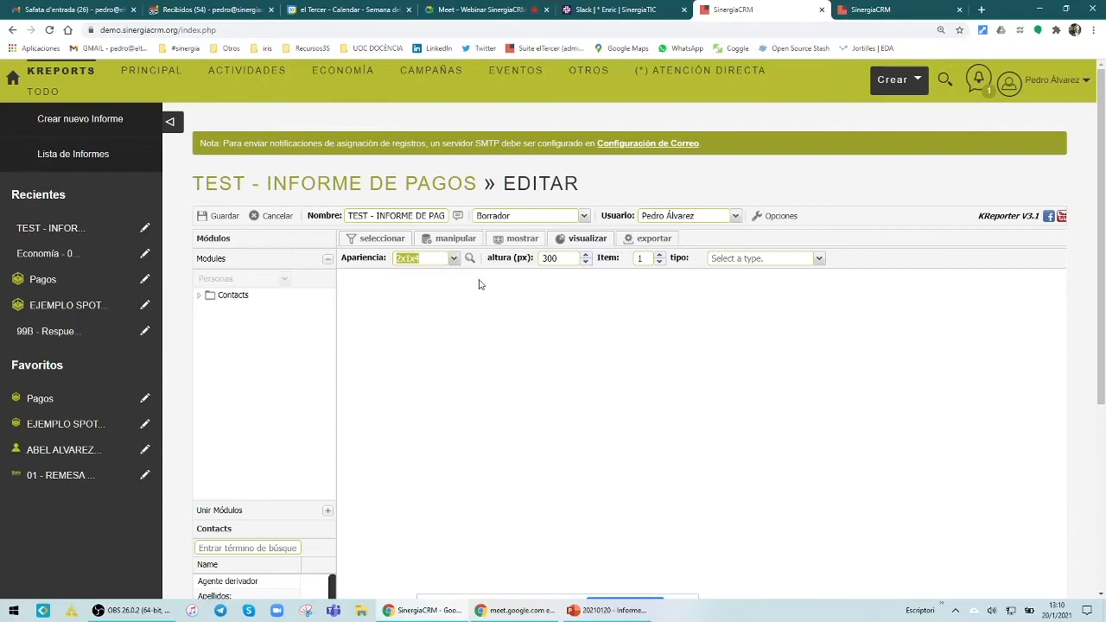
click(470, 259)
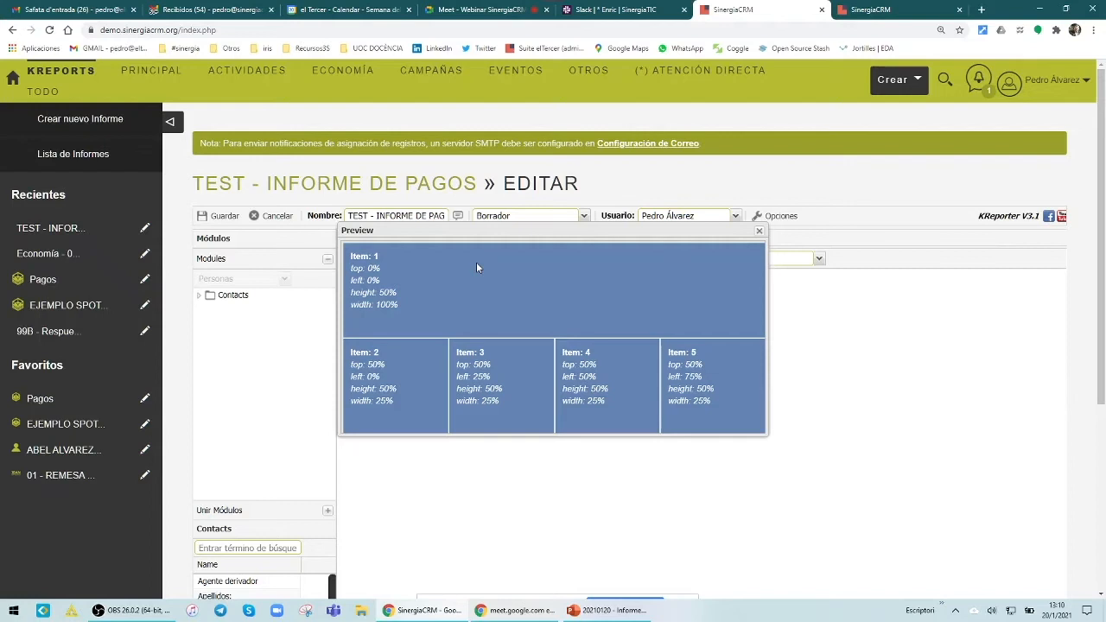
click(758, 231)
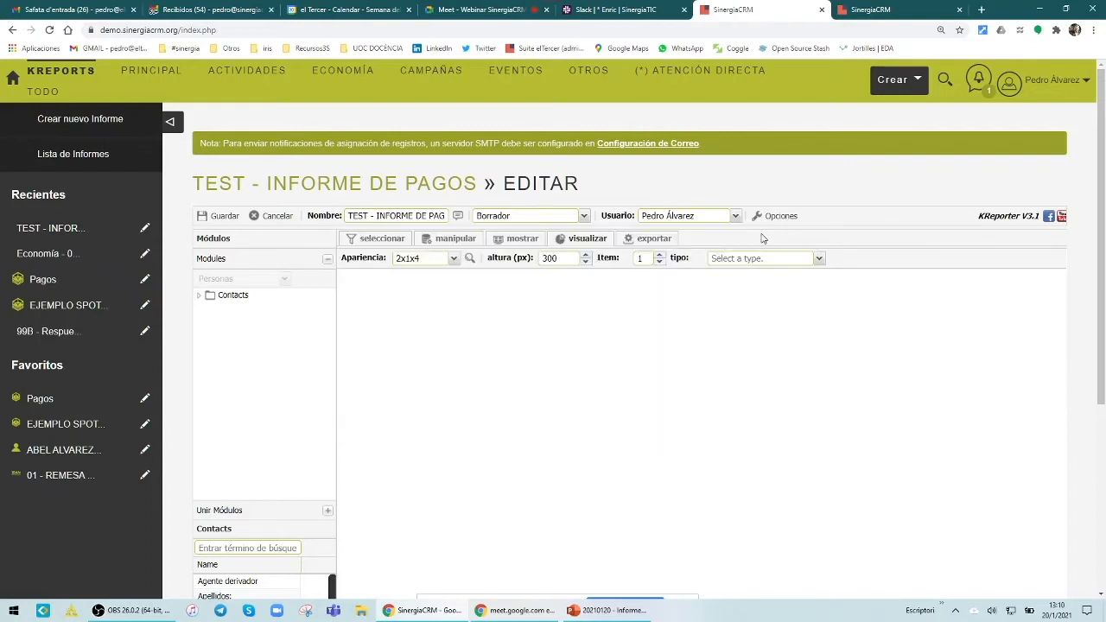
Step: Set the chart layout to 1x2 and make item 1 a Google Charts chart
click(453, 258)
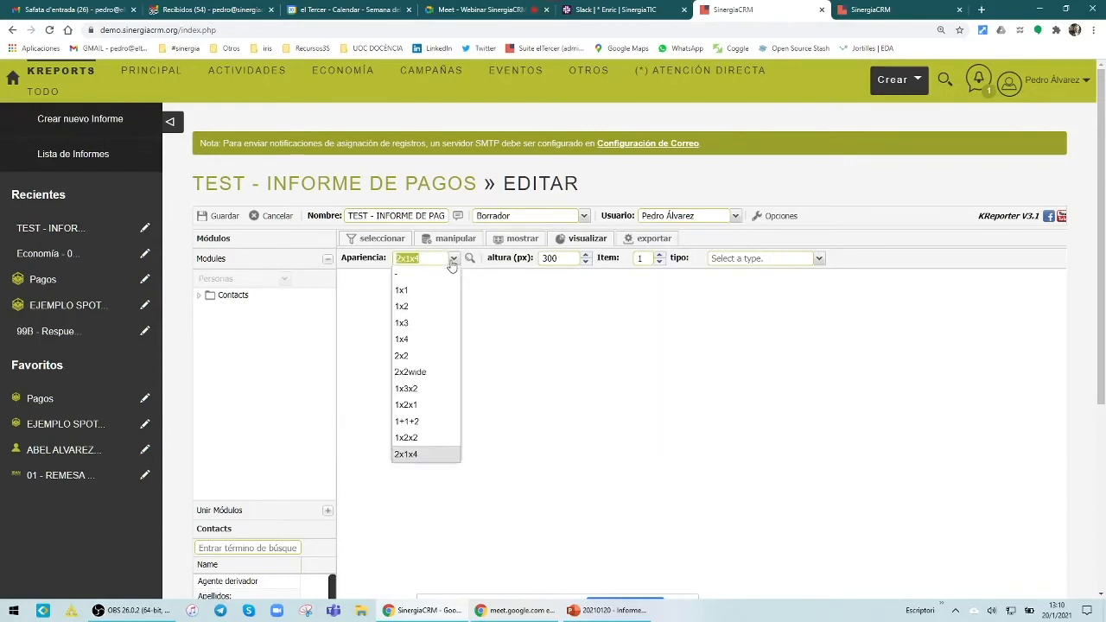
click(424, 305)
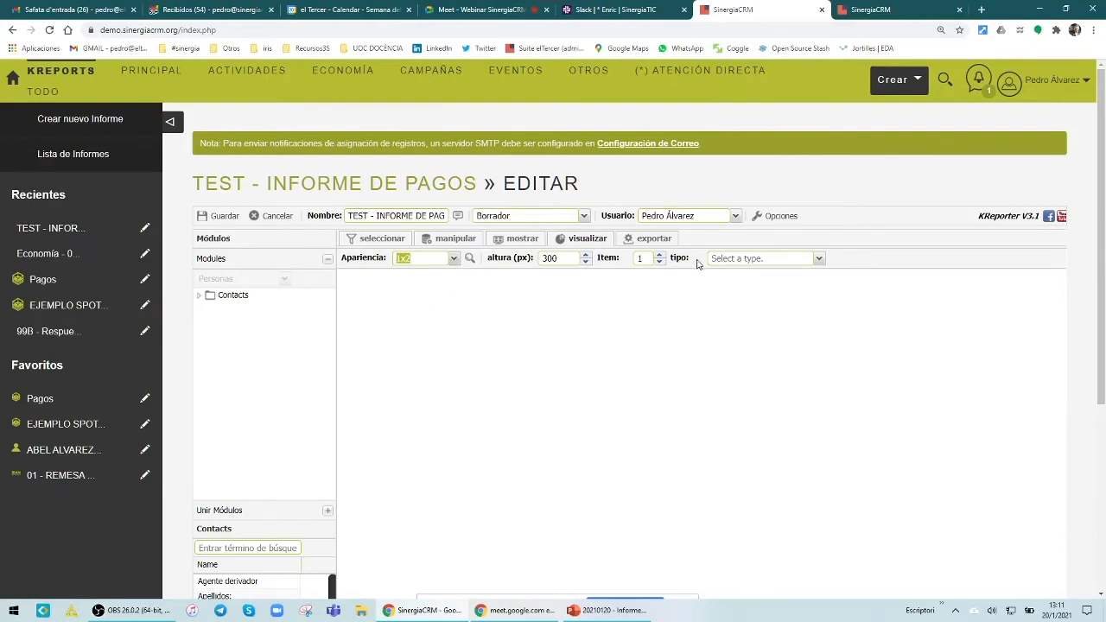
click(762, 259)
click(771, 274)
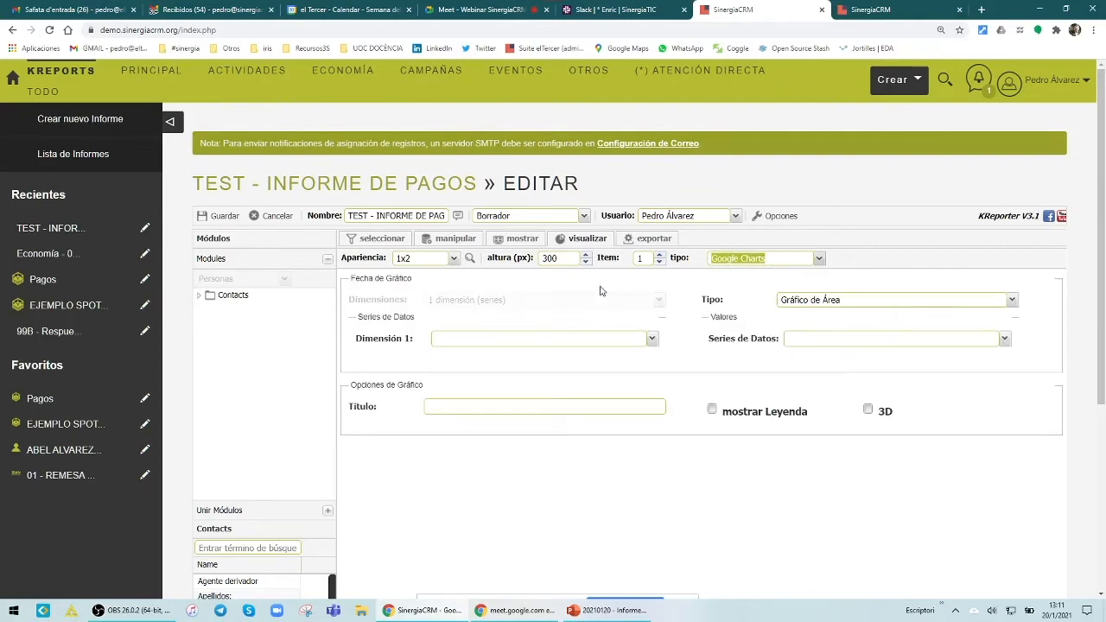
Step: Keep item 1 as Gráfico de Área with ID as its data series, title it "registros" and save the report
click(890, 302)
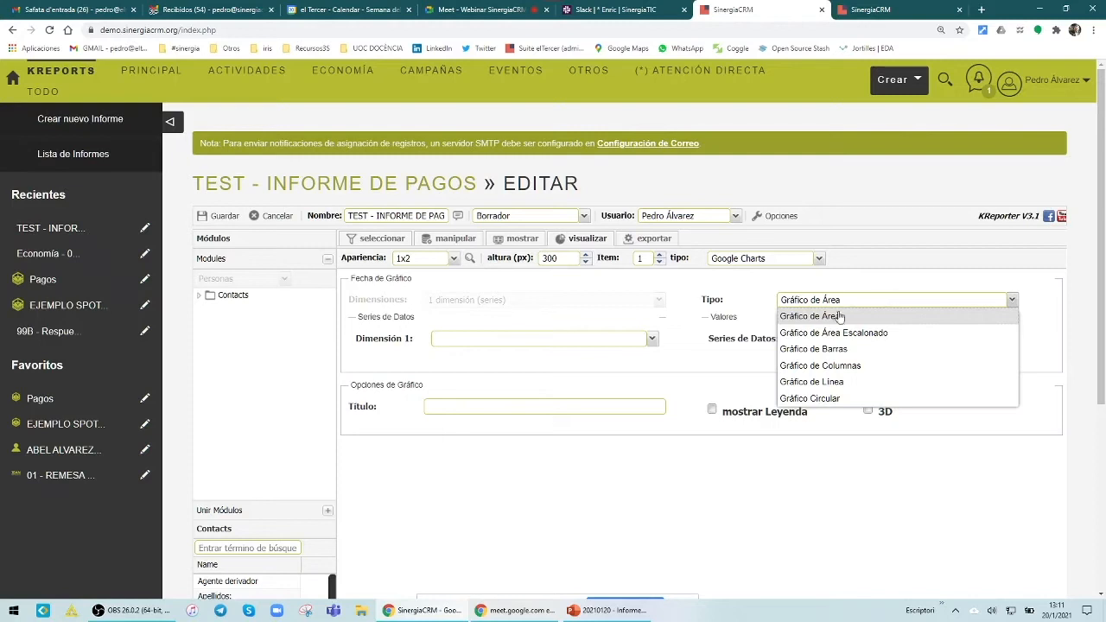
click(753, 326)
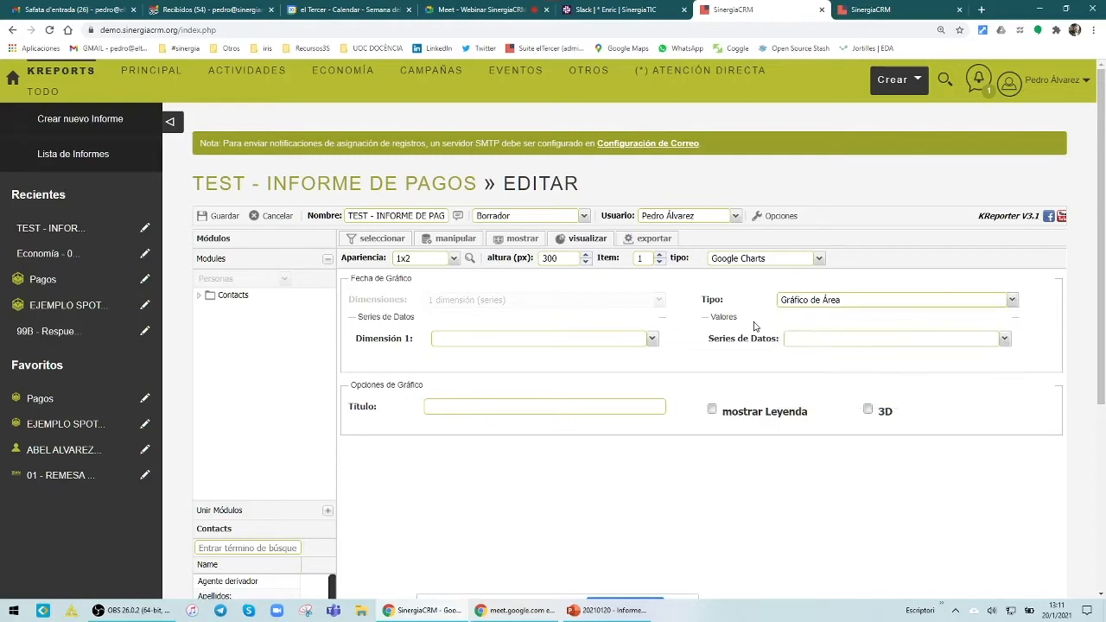
click(811, 338)
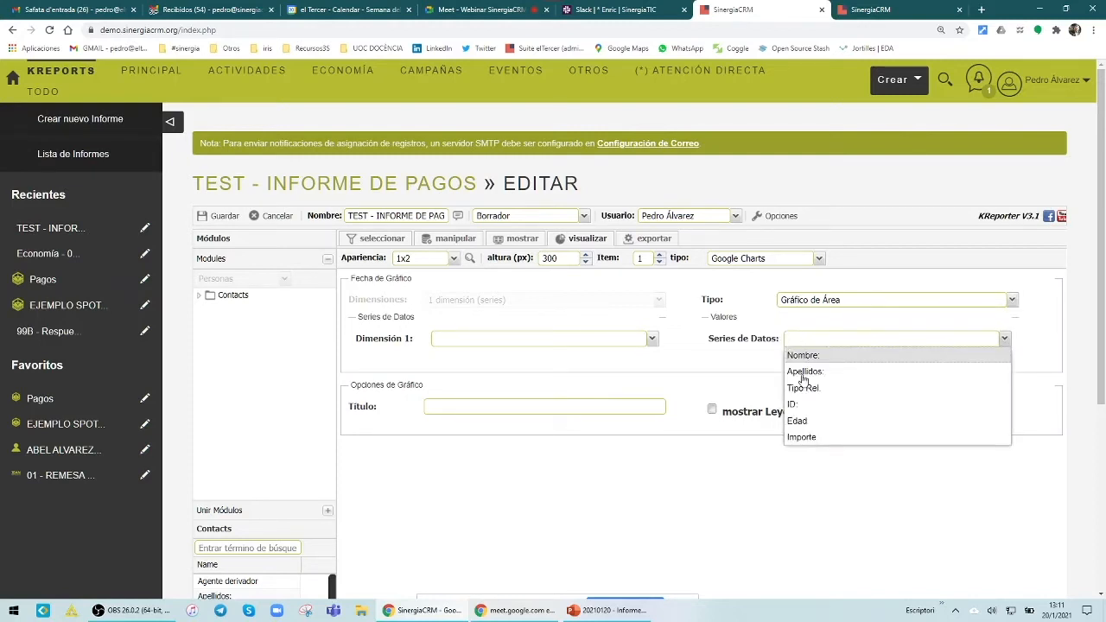
click(796, 404)
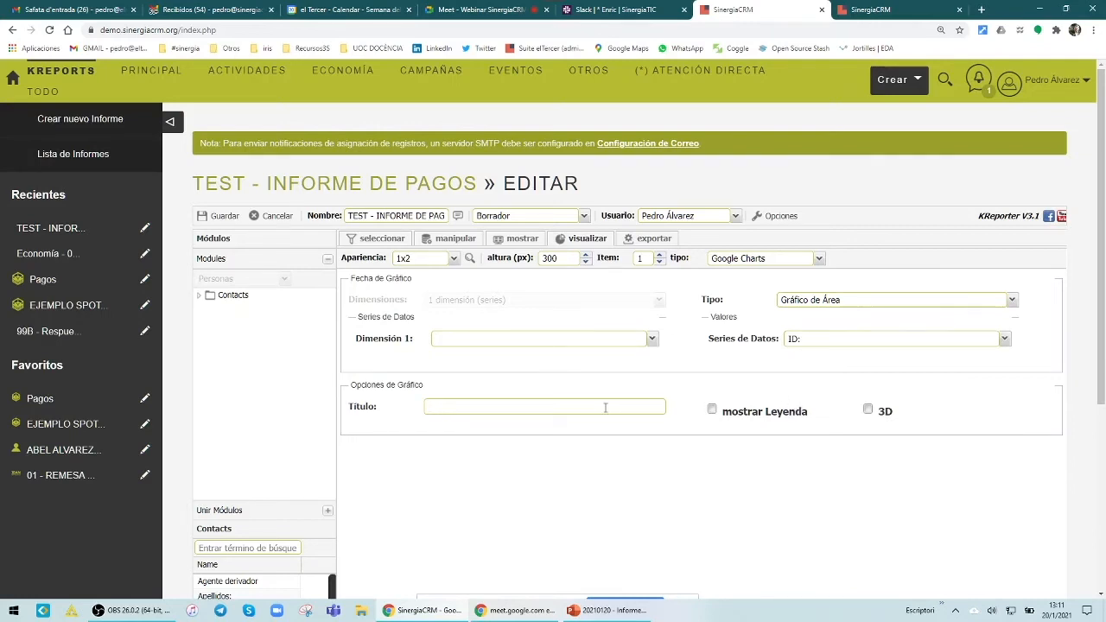
text(registros)
click(219, 216)
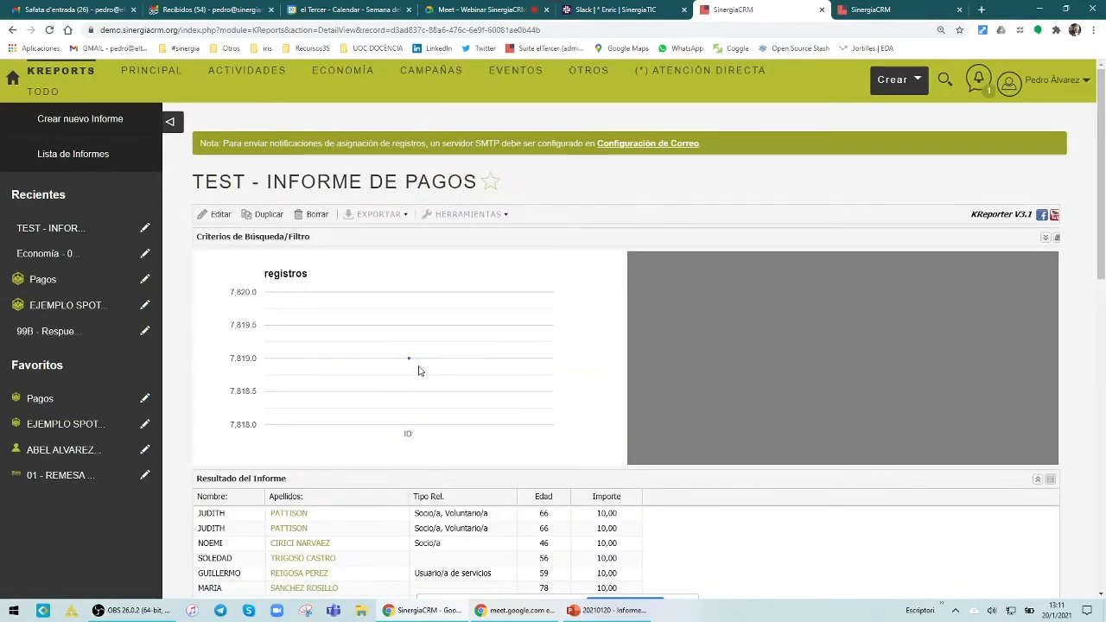
Step: Compare the registros chart's value with the record total below the results and the report's filter criteria
mouse_move(410, 363)
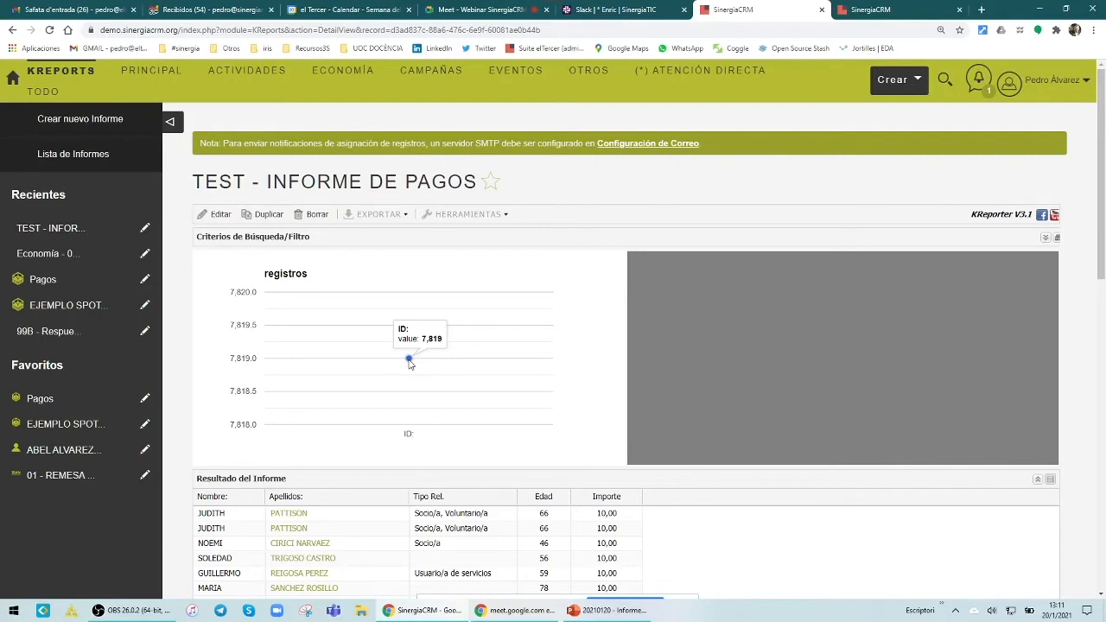
scroll(954, 562, down, 1)
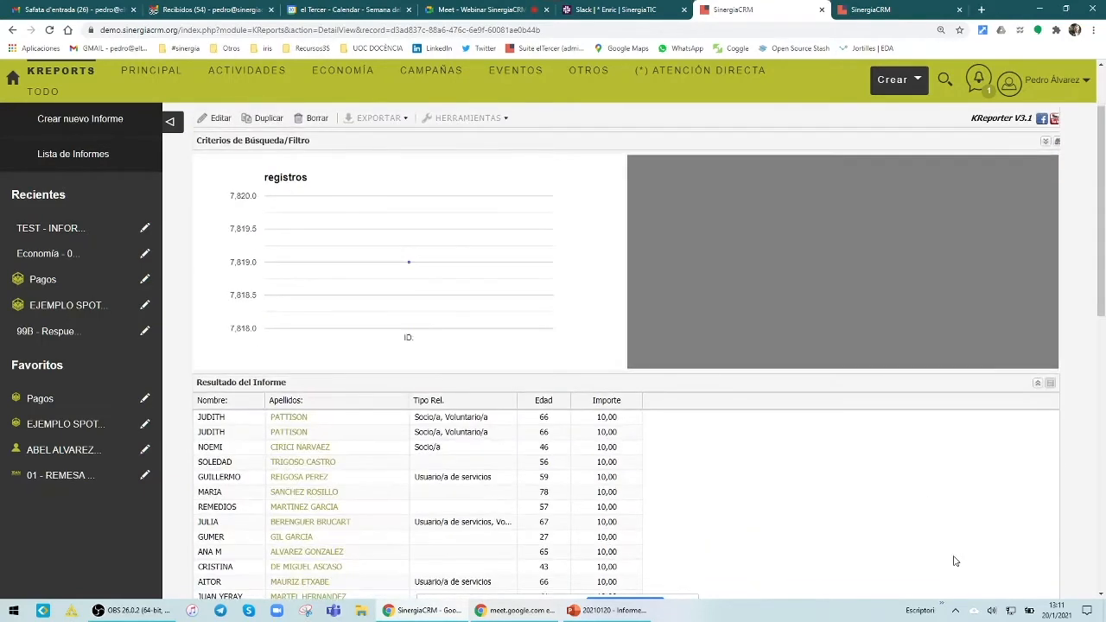
scroll(955, 562, up, 2)
scroll(955, 562, down, 10)
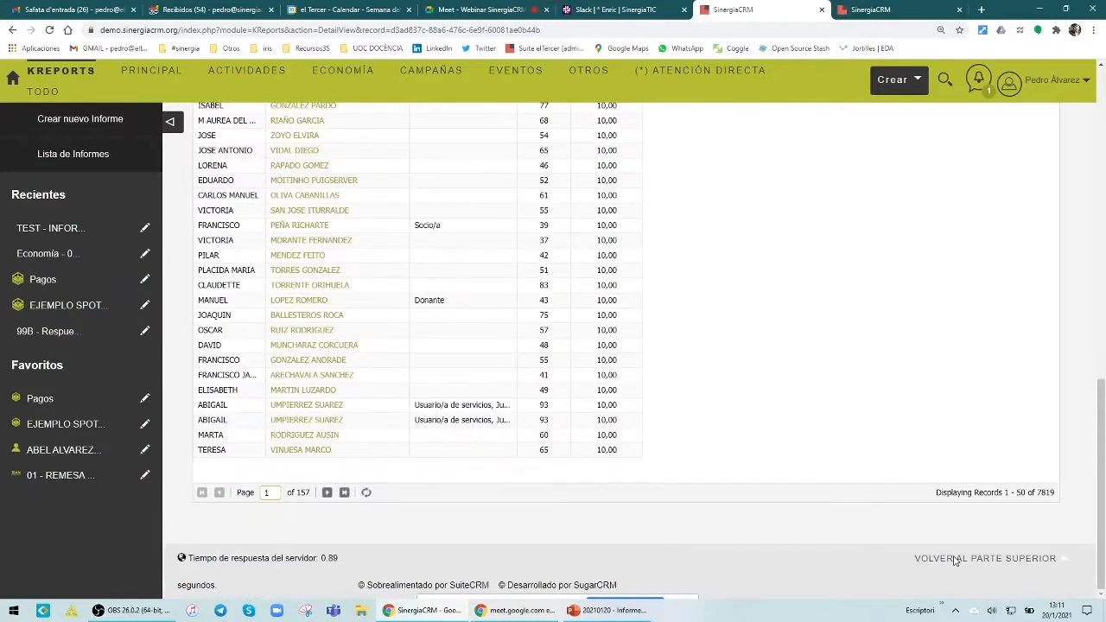
scroll(1042, 493, up, 8)
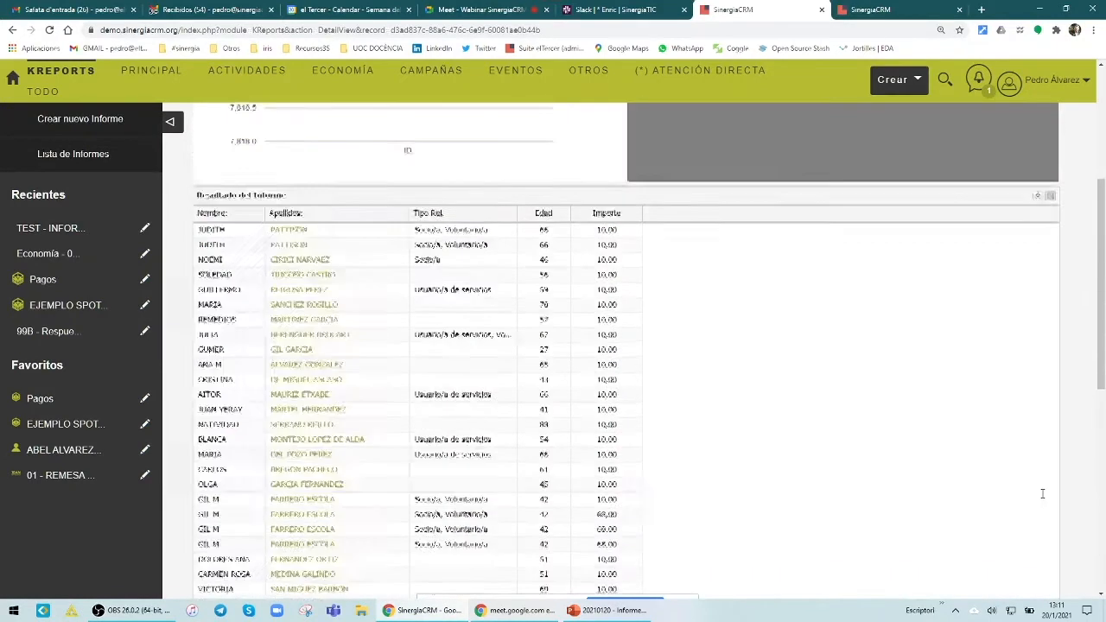
click(1045, 238)
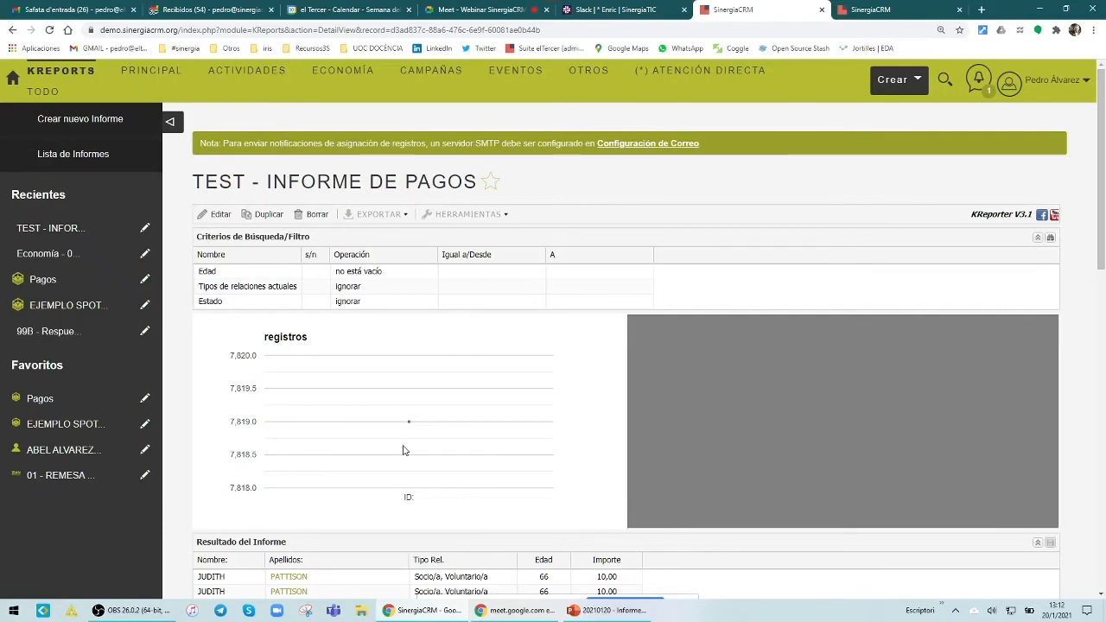
mouse_move(408, 423)
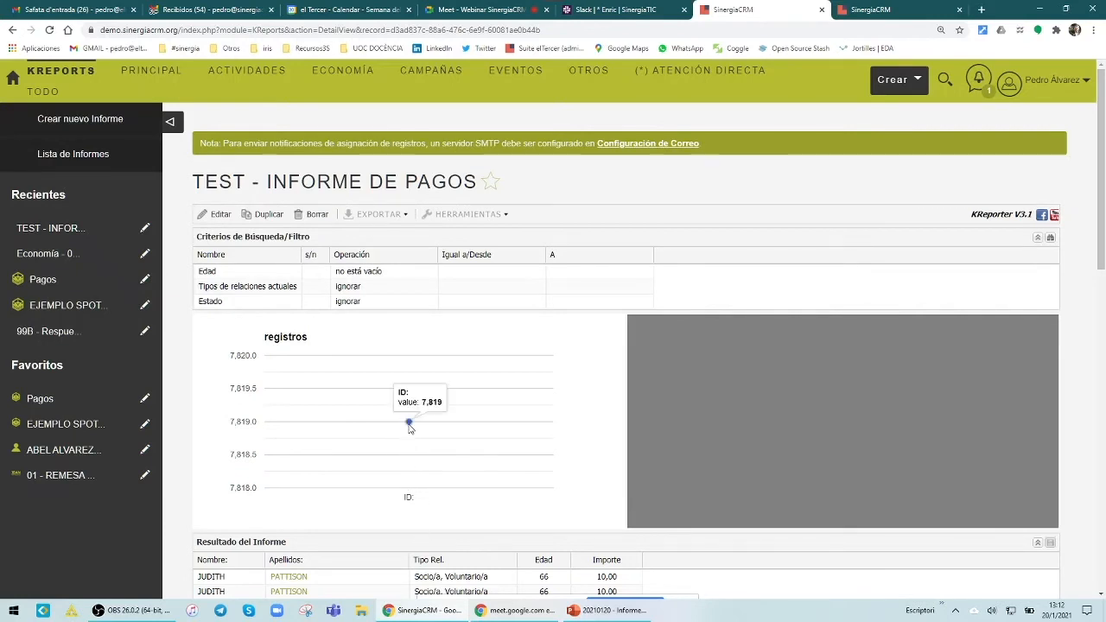
Step: Edit the registros chart to Gráfico de Barras with the legend and 3D enabled, and save the report
click(204, 218)
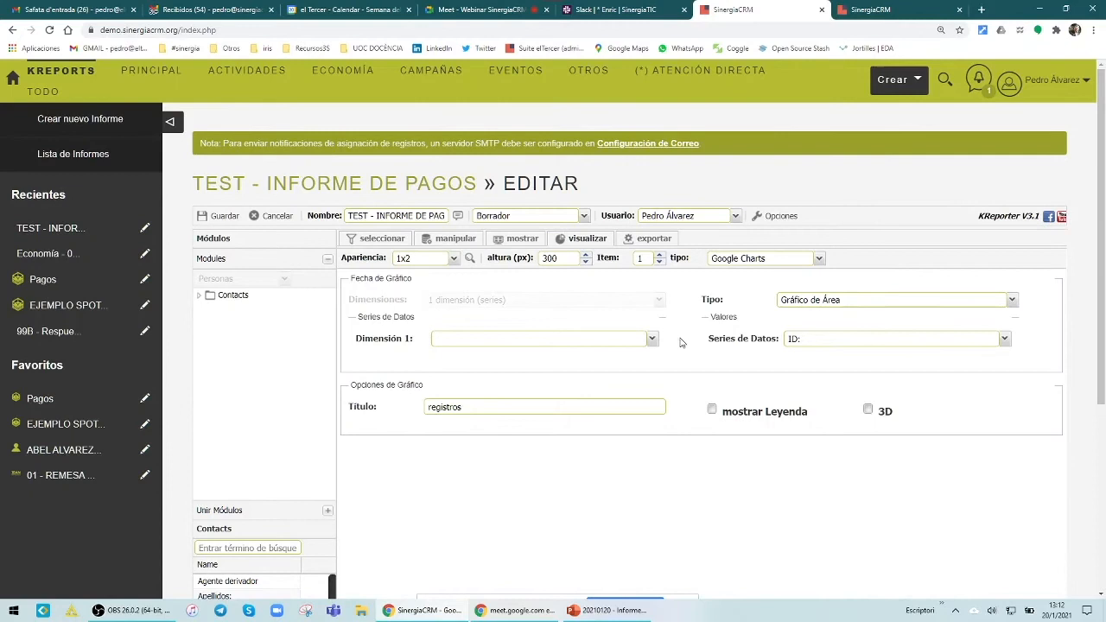
click(820, 299)
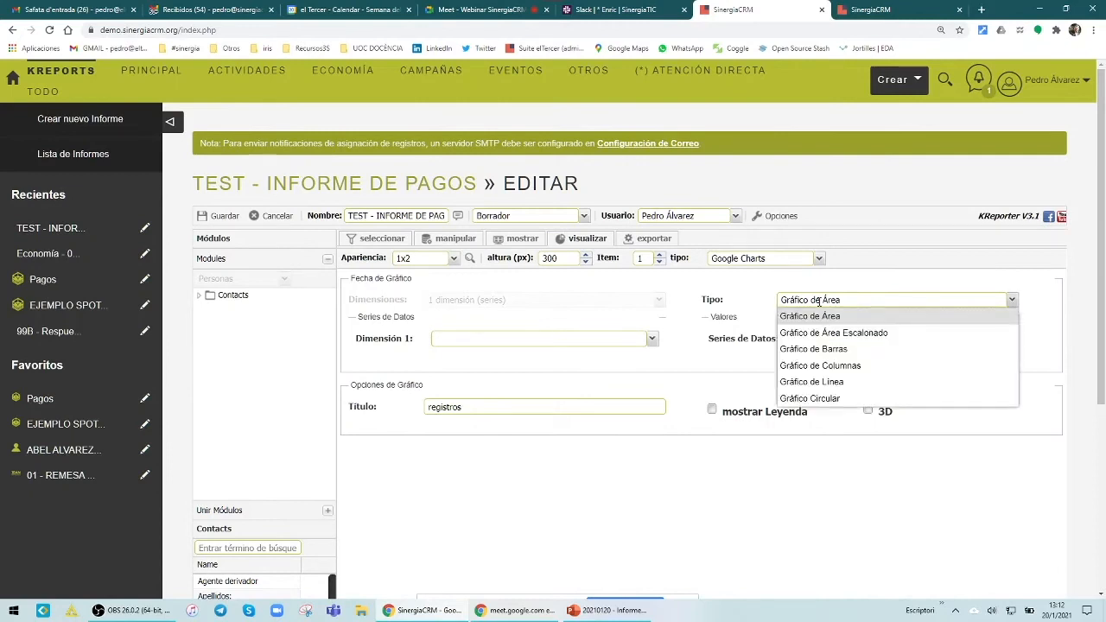
click(816, 348)
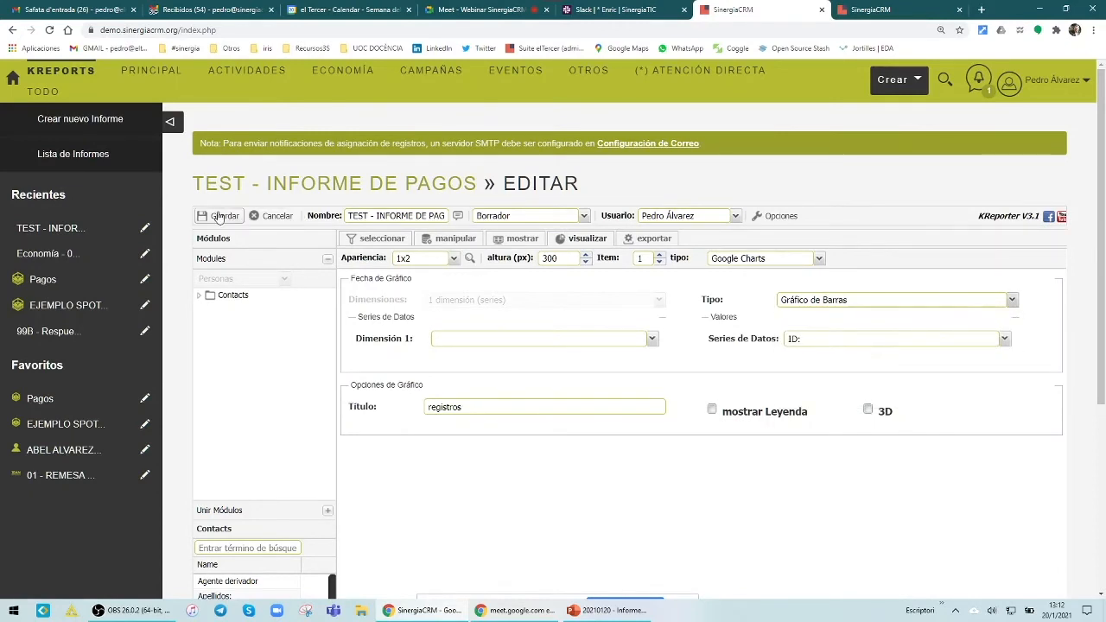
click(711, 411)
click(867, 412)
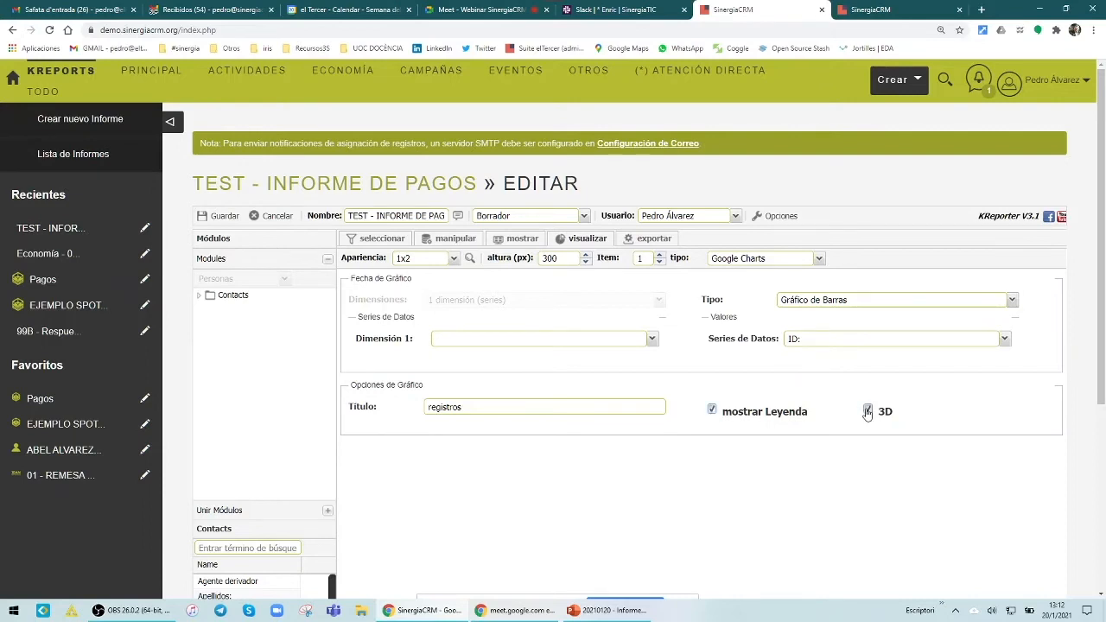
click(220, 215)
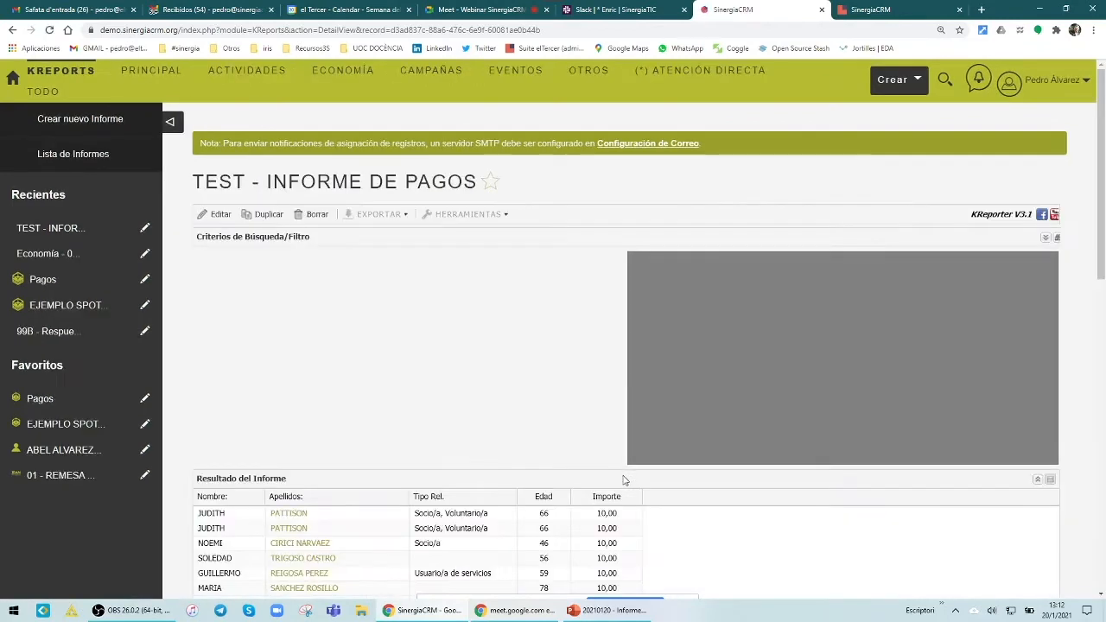
Step: Set the Edad filter's operation to ignorar in the search criteria, rerun the report and examine the refreshed chart and records
mouse_move(344, 357)
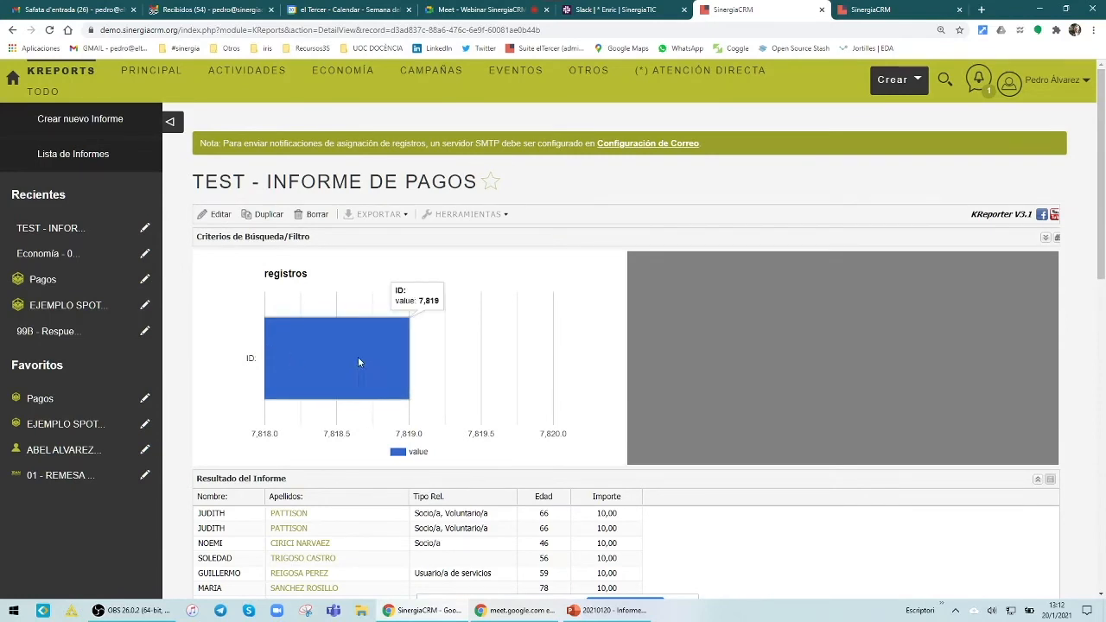
click(1047, 239)
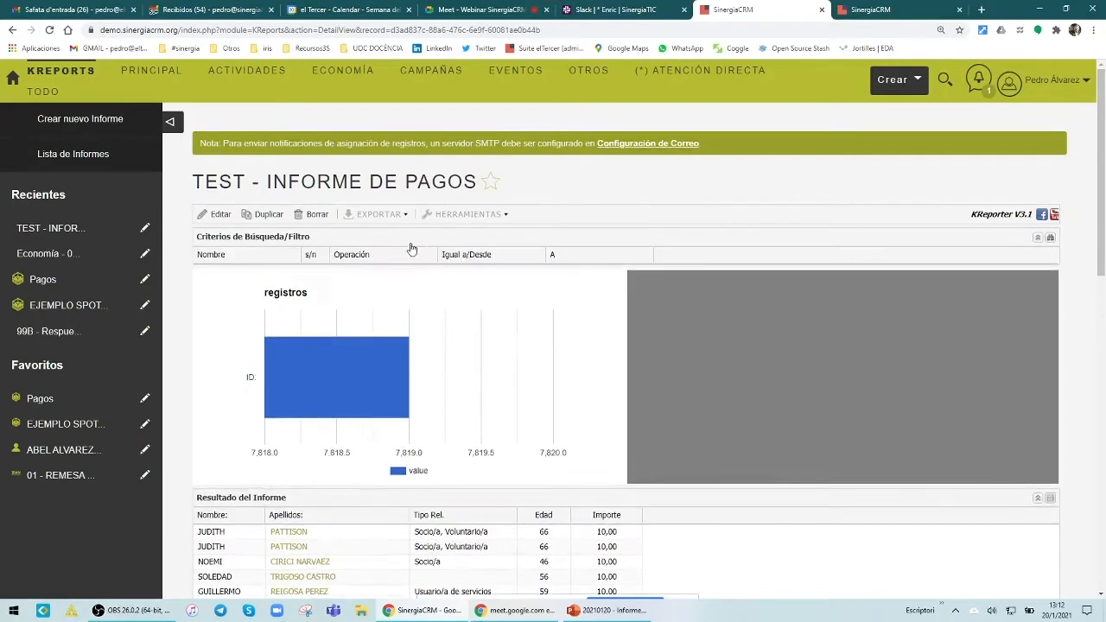
click(356, 272)
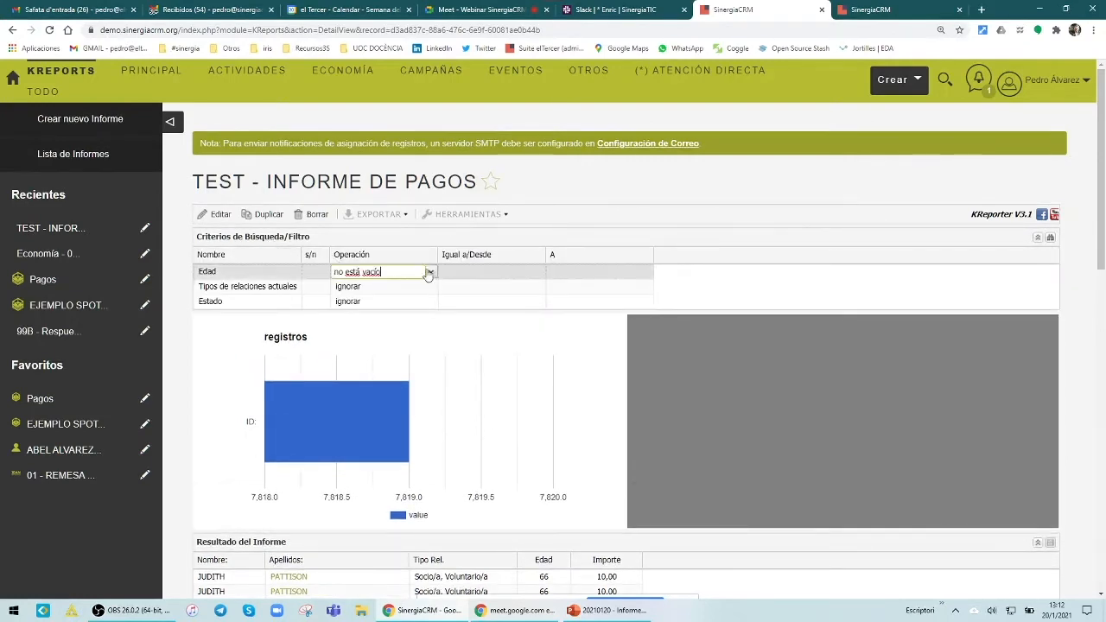
click(430, 272)
click(355, 288)
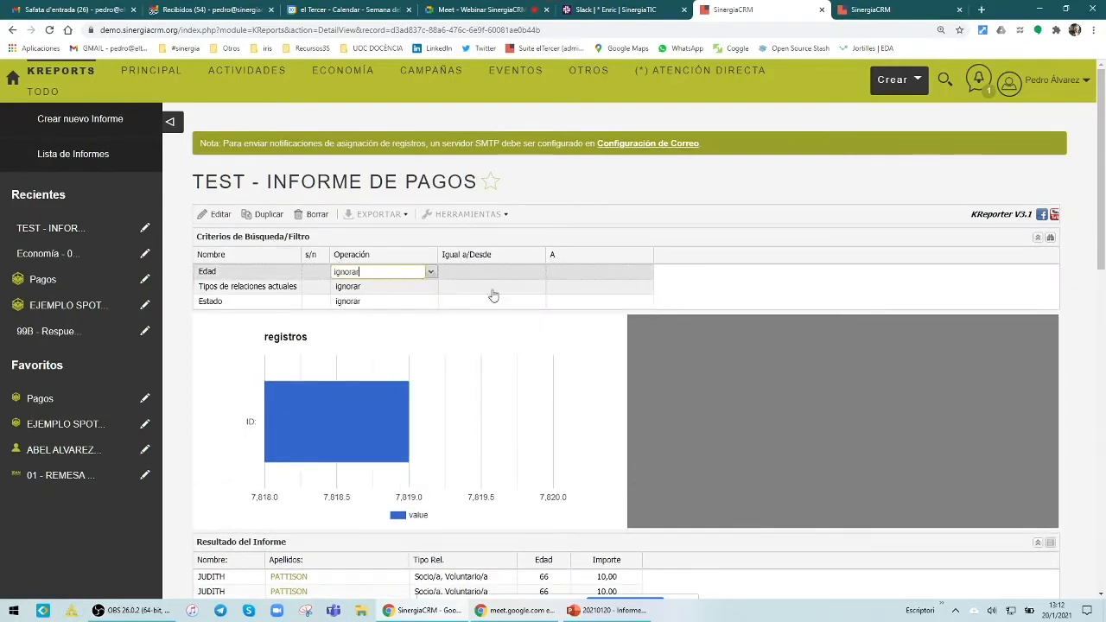
click(679, 300)
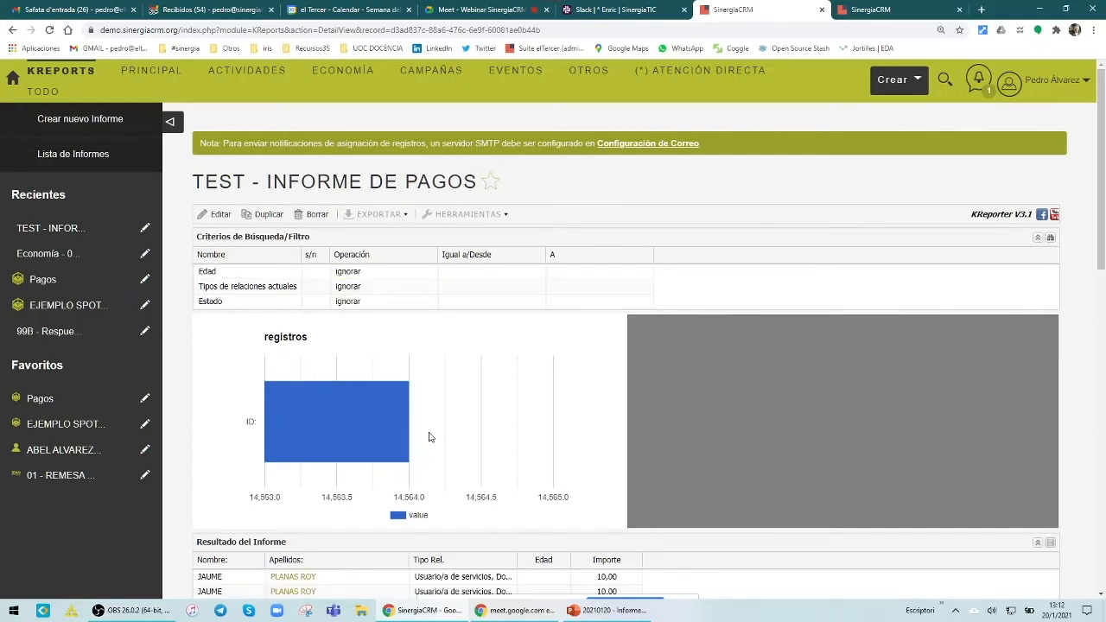
scroll(849, 441, down, 15)
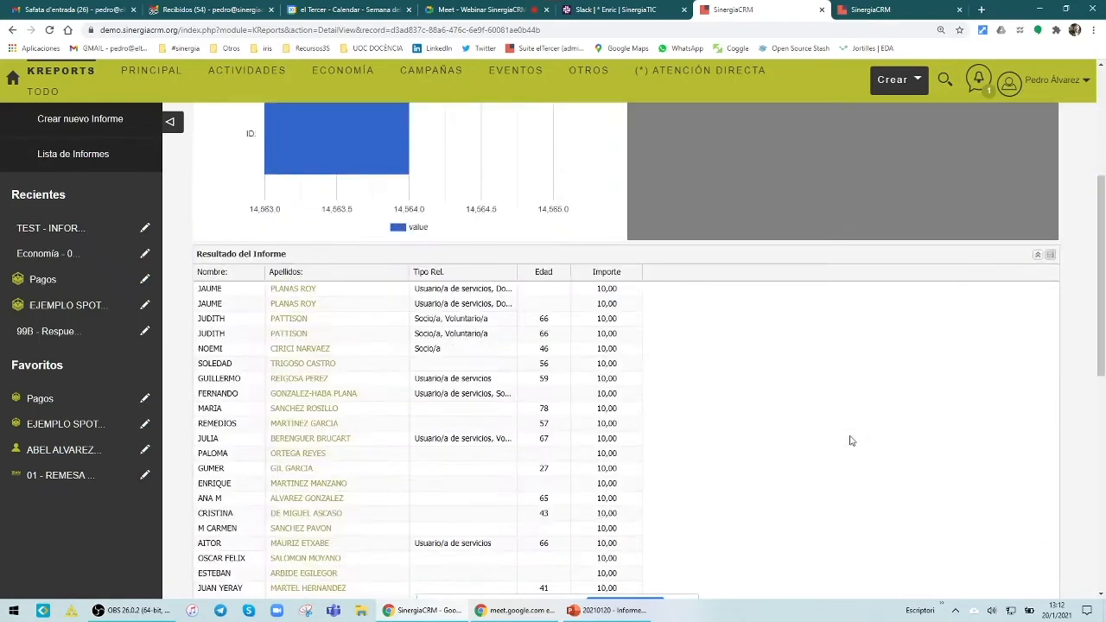
scroll(833, 420, up, 4)
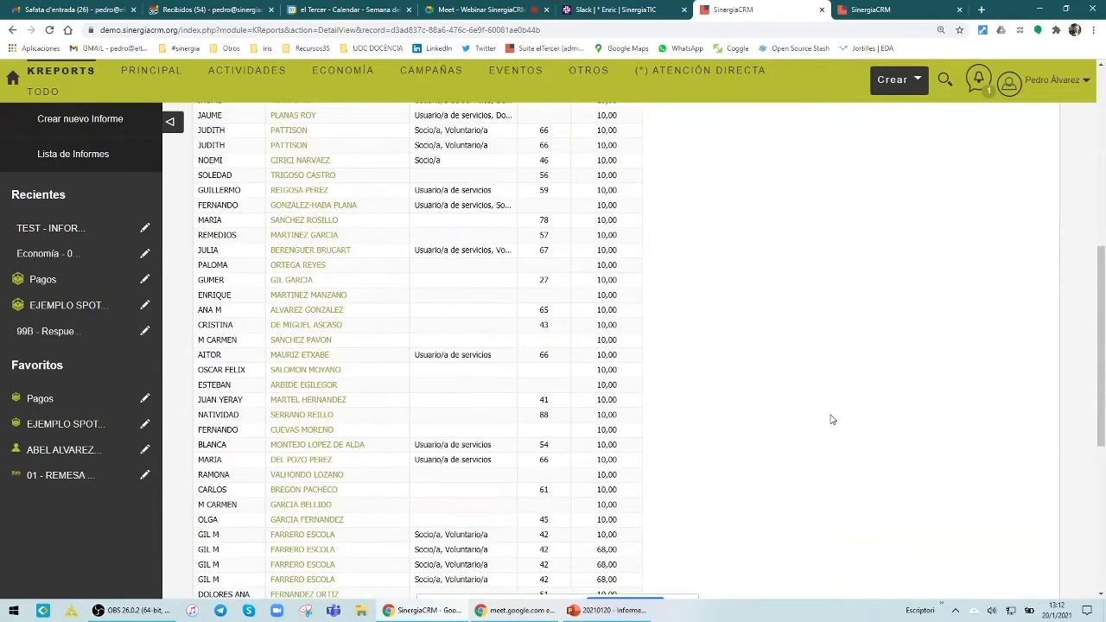
scroll(832, 417, up, 11)
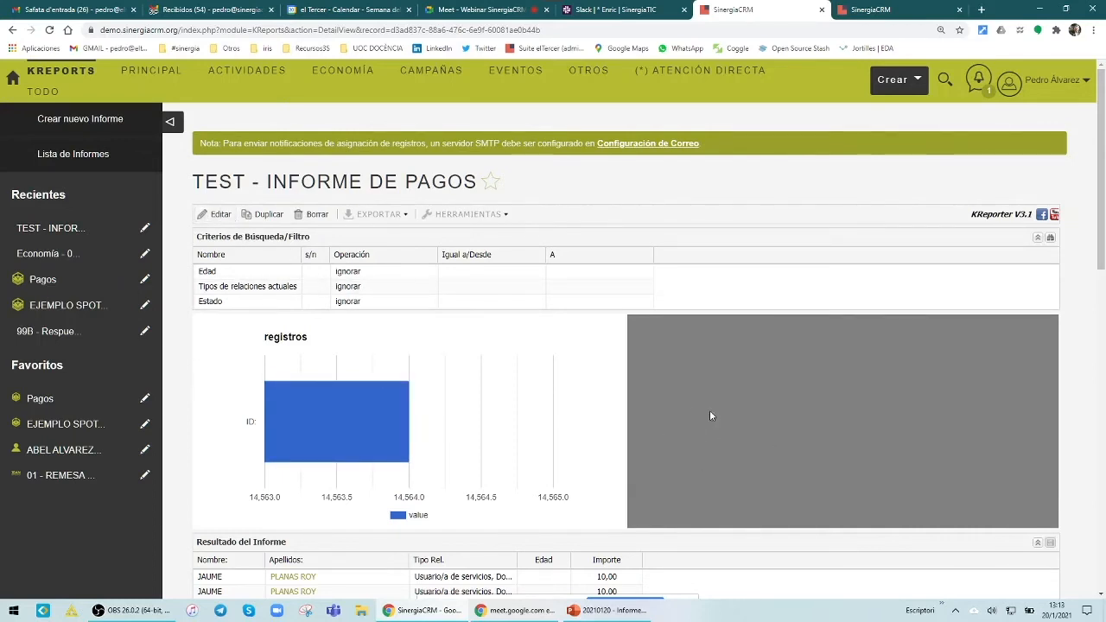
Step: Reopen the report's visualization settings and configure item 2 with Importe as data series and Tipo Rel. as Dimensión 1
click(208, 217)
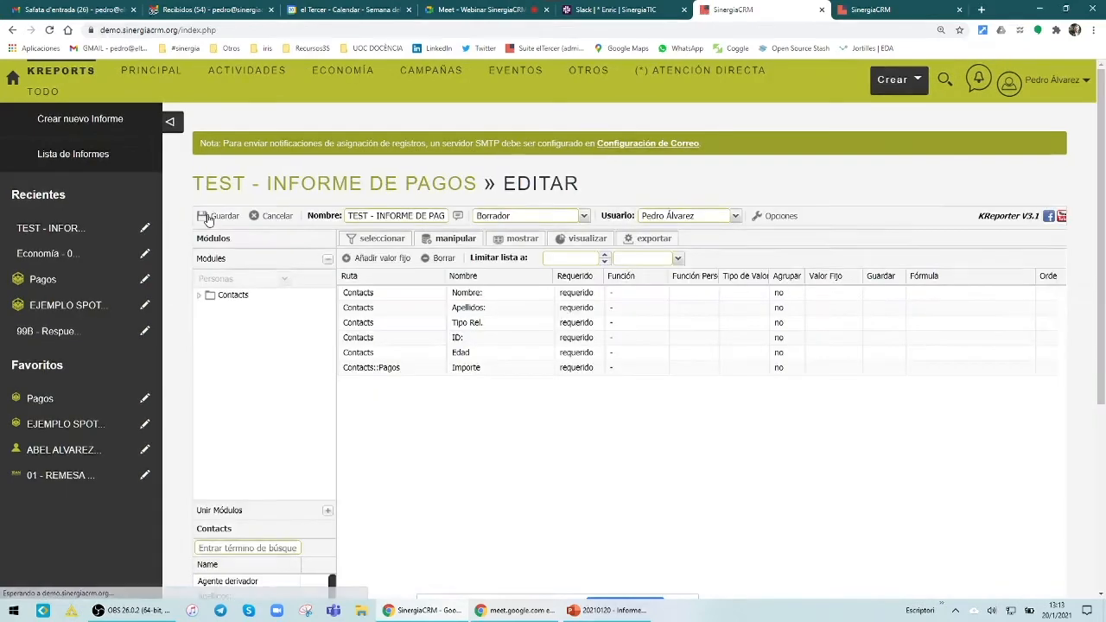
click(582, 246)
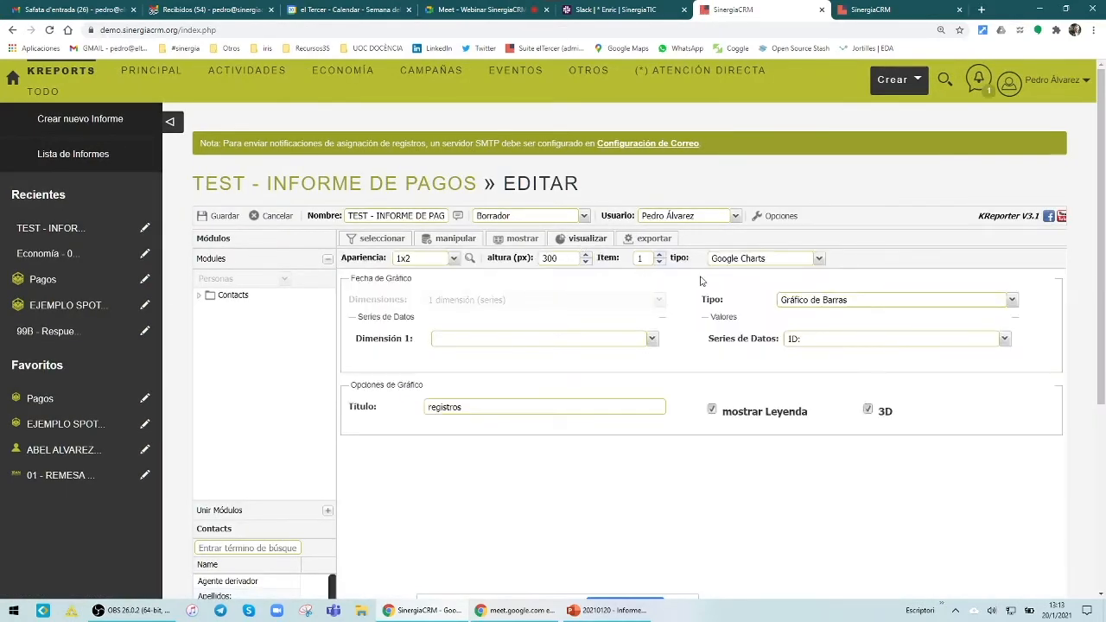
click(660, 254)
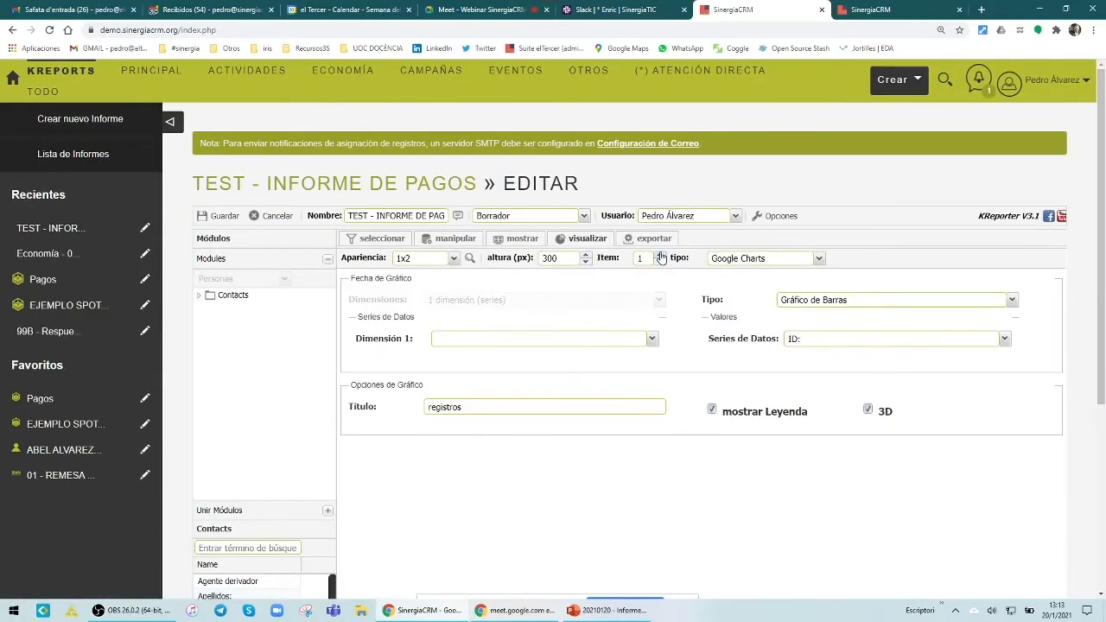
click(889, 339)
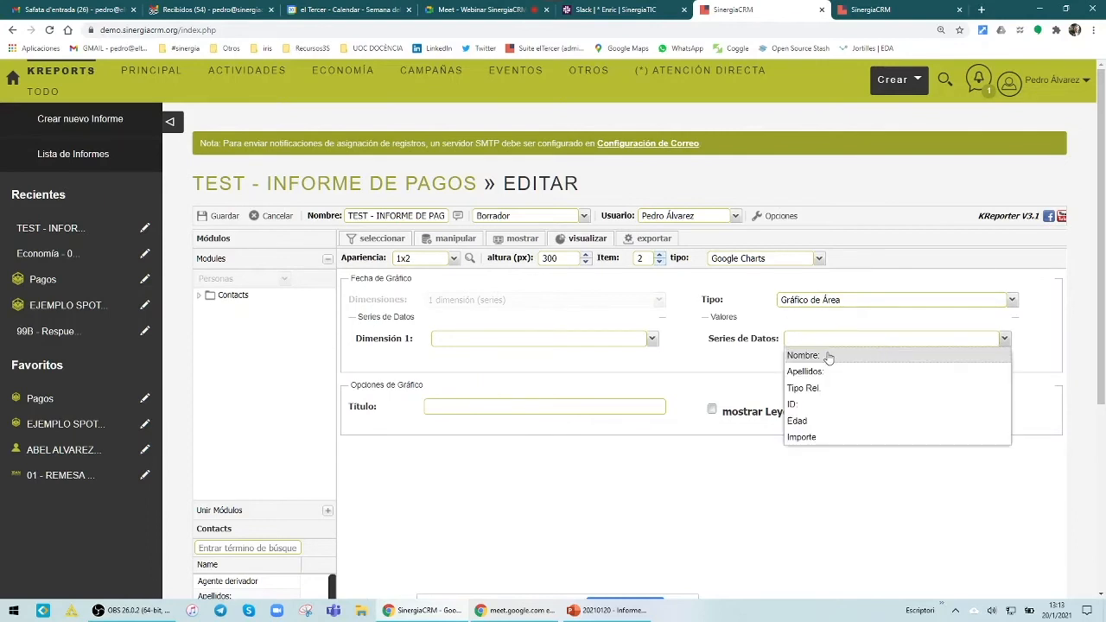
click(802, 437)
click(651, 338)
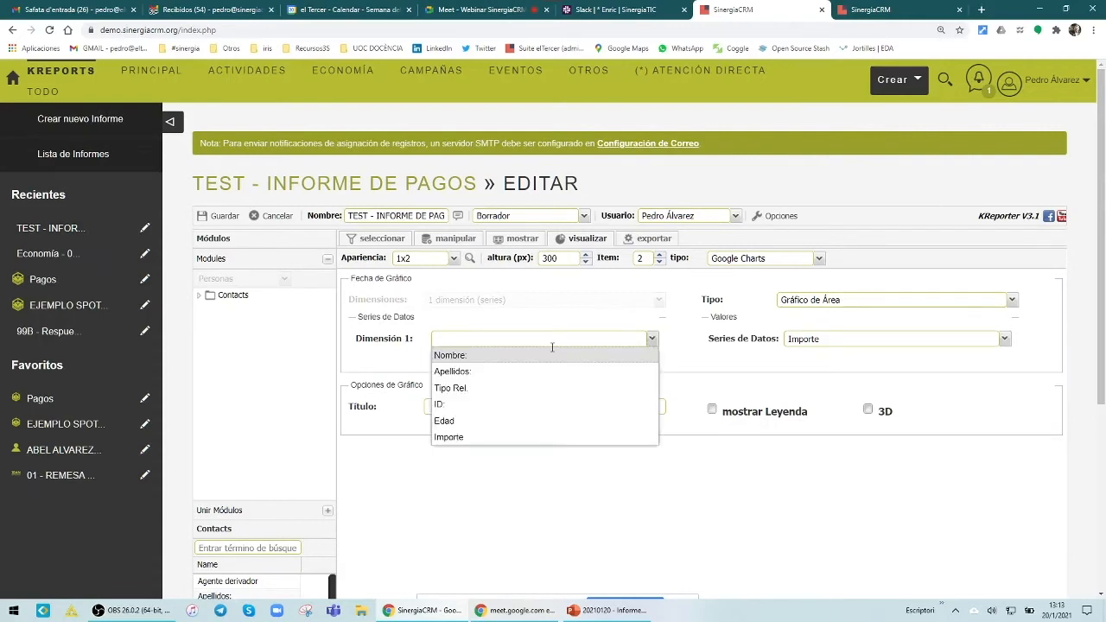
click(482, 389)
Step: Title the second chart "importe tipo relación" and enable its legend and 3D options
click(486, 404)
text(importe)
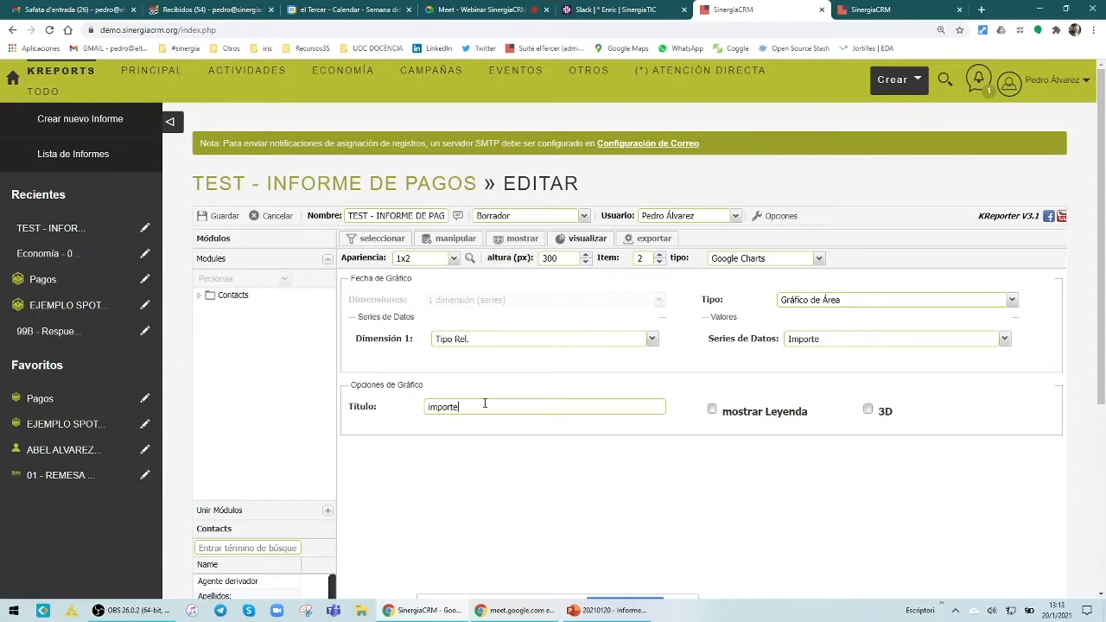
text( tipo relación)
click(710, 411)
click(868, 410)
Step: Change the second chart's type to Gráfico Circular and save the report
click(867, 302)
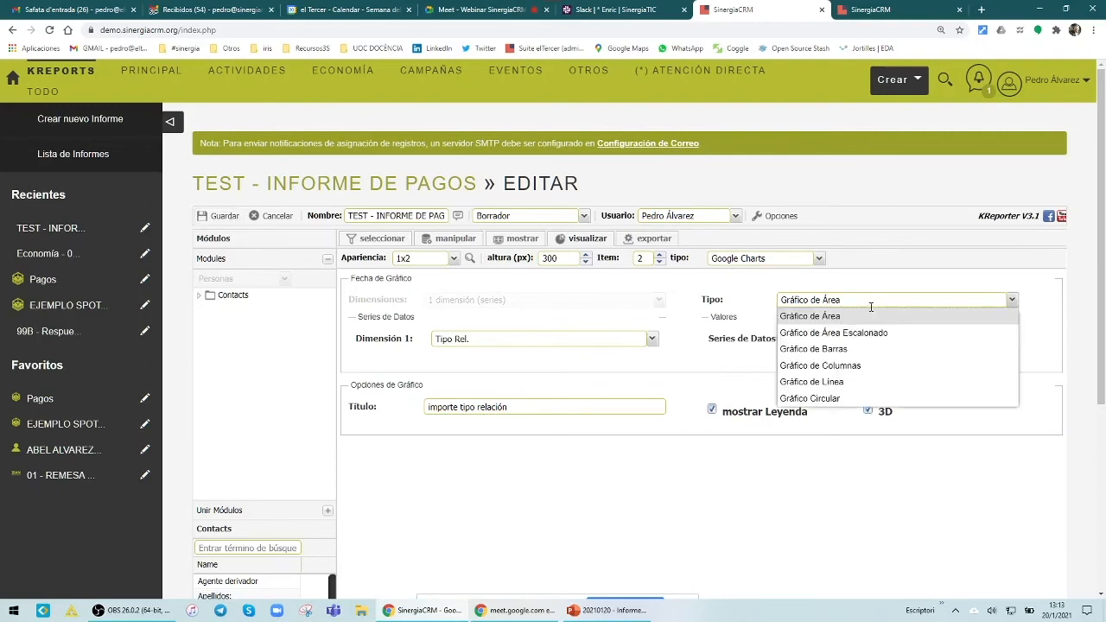
click(820, 400)
click(223, 216)
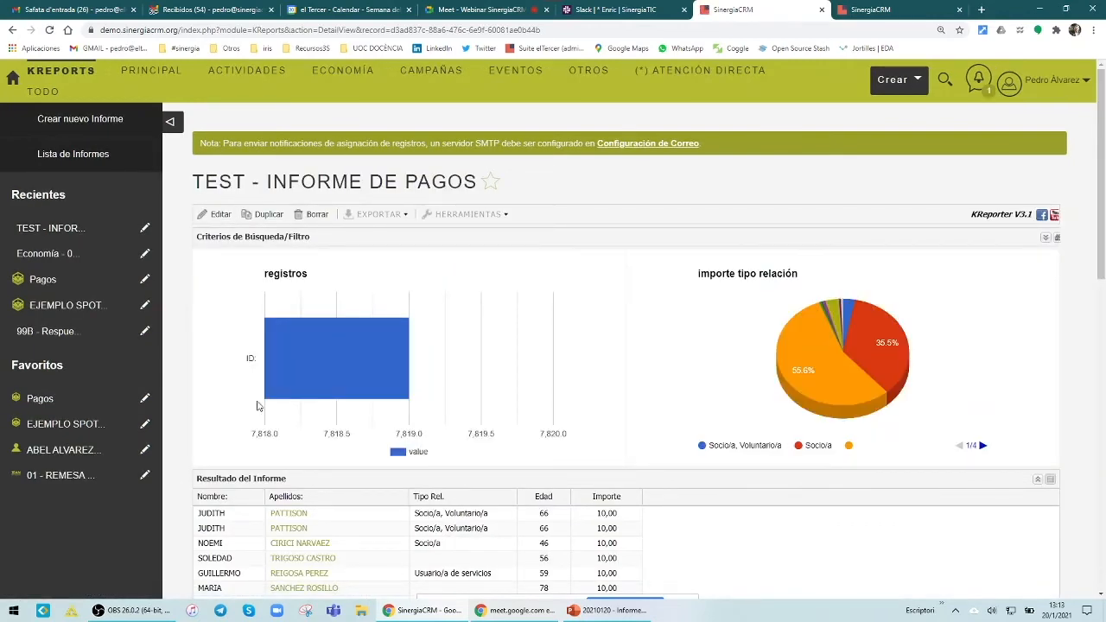
Step: Examine the registros bar chart, the slices of the importe tipo relación pie chart and the report's records
mouse_move(851, 344)
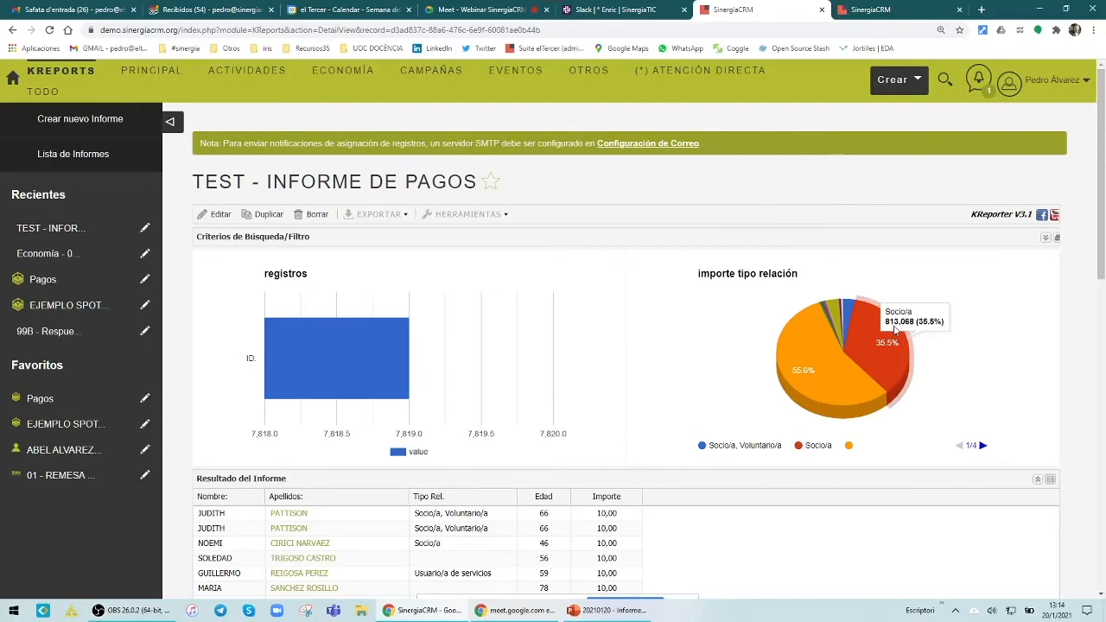
mouse_move(799, 391)
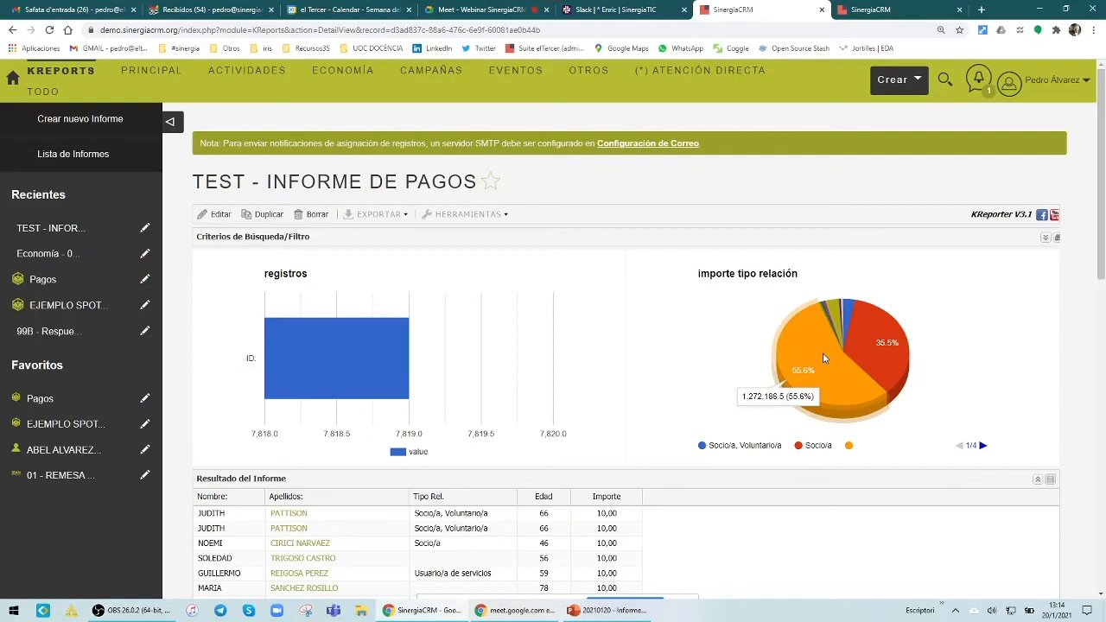
mouse_move(373, 374)
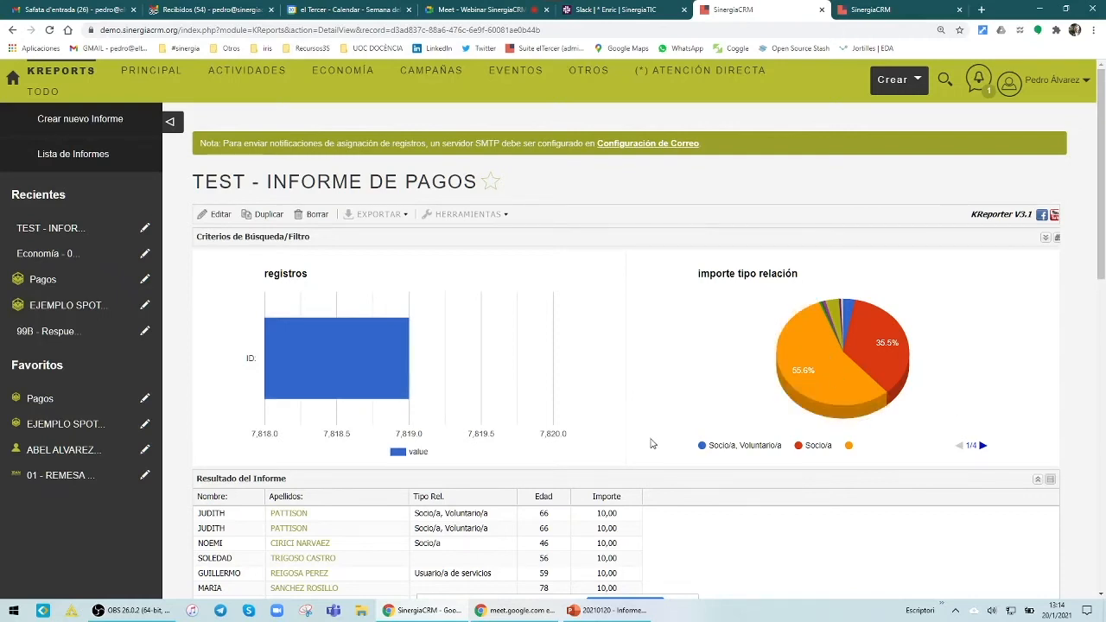
scroll(562, 401, down, 9)
scroll(563, 402, up, 10)
Step: Edit the report's selection filters to set Edad's operation to ignorar, and save the report
click(217, 222)
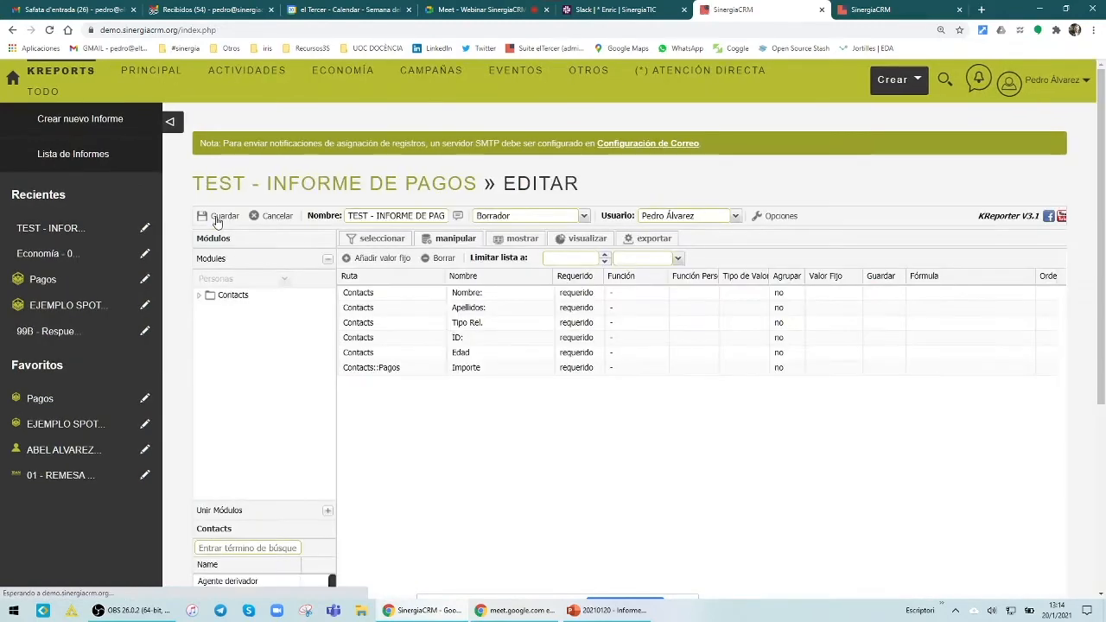
click(398, 242)
scroll(751, 490, down, 2)
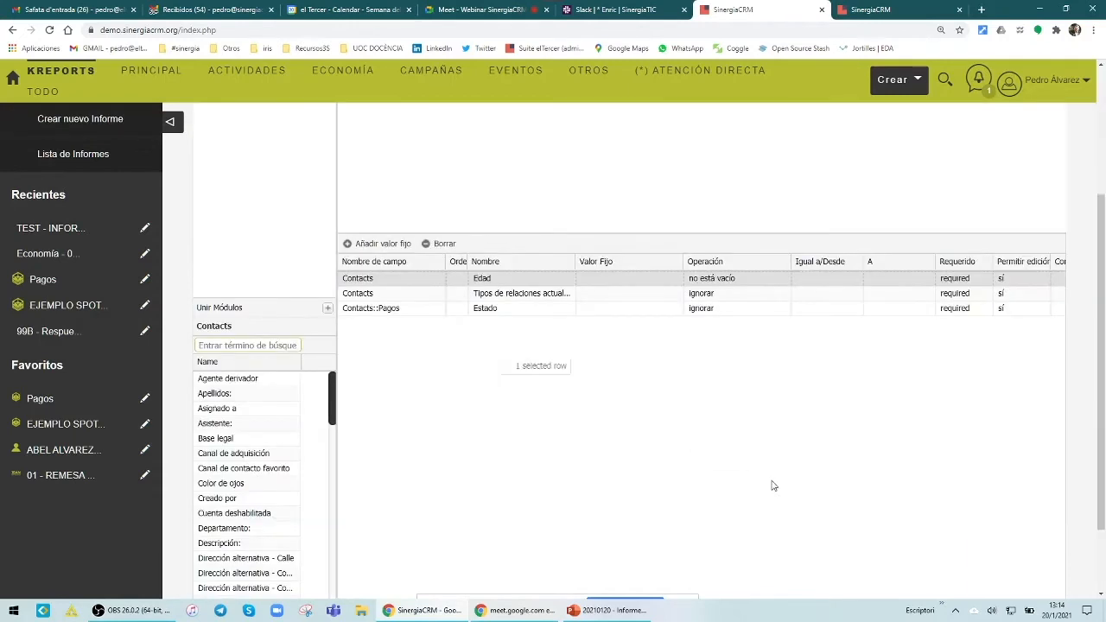
click(782, 281)
click(784, 278)
click(754, 295)
scroll(562, 388, up, 3)
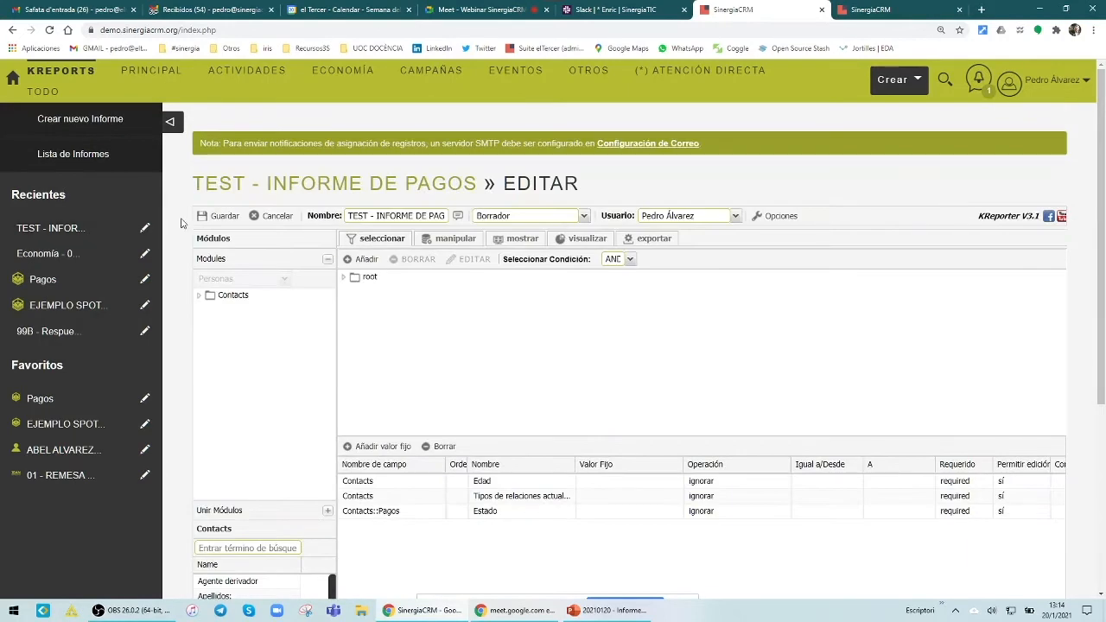
click(216, 216)
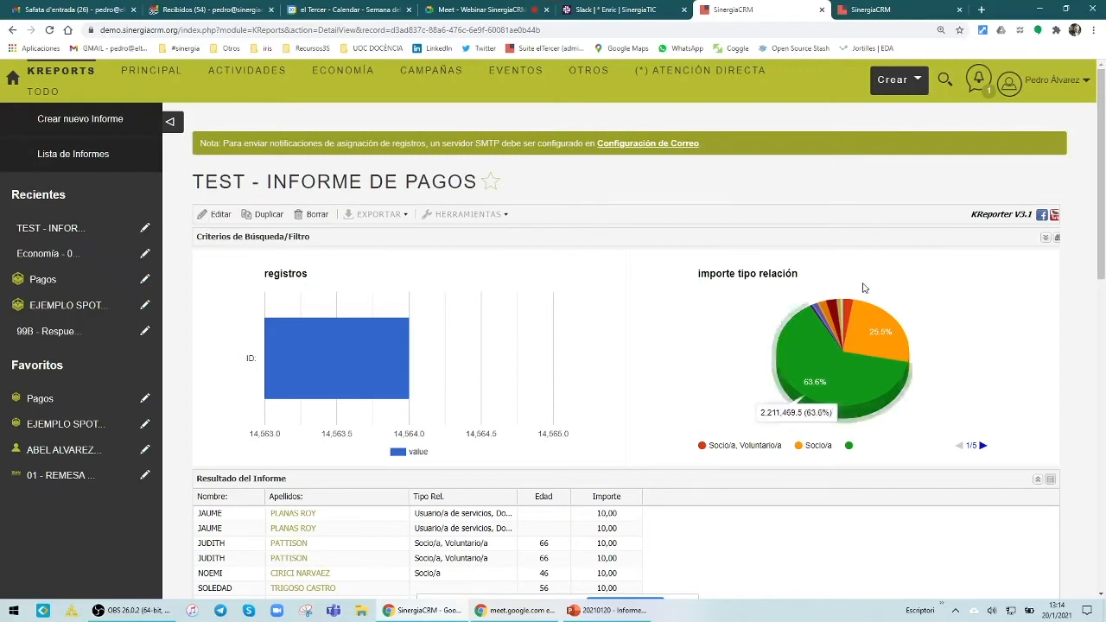
Step: Filter the report in the search criteria with Tipos de relaciones actuales set to vacío o NULL and examine the resulting charts and records
click(1046, 243)
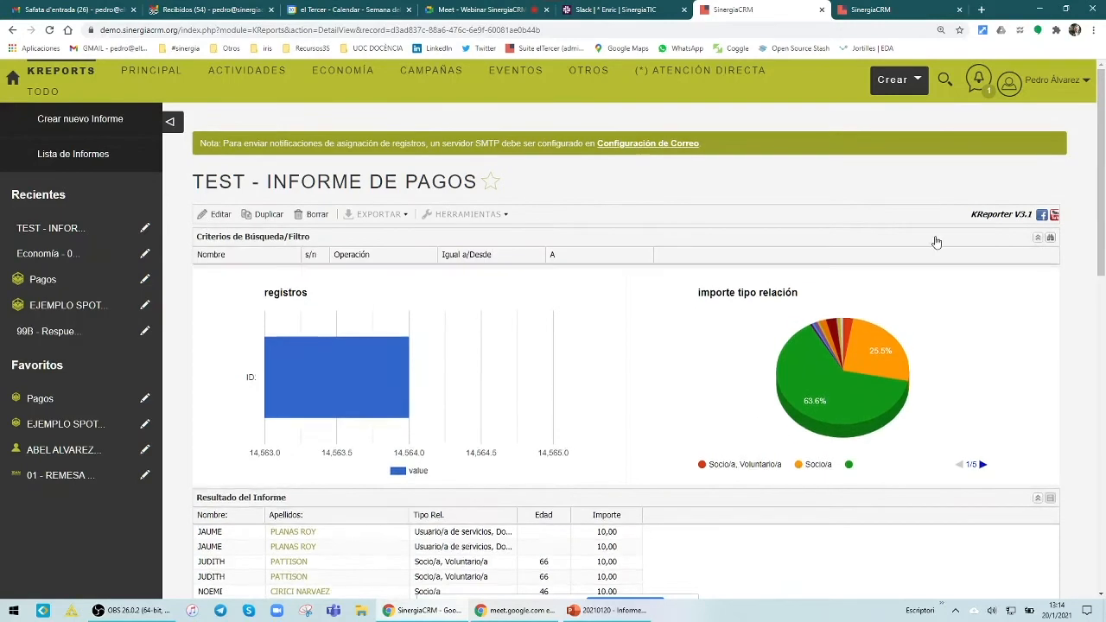
click(414, 285)
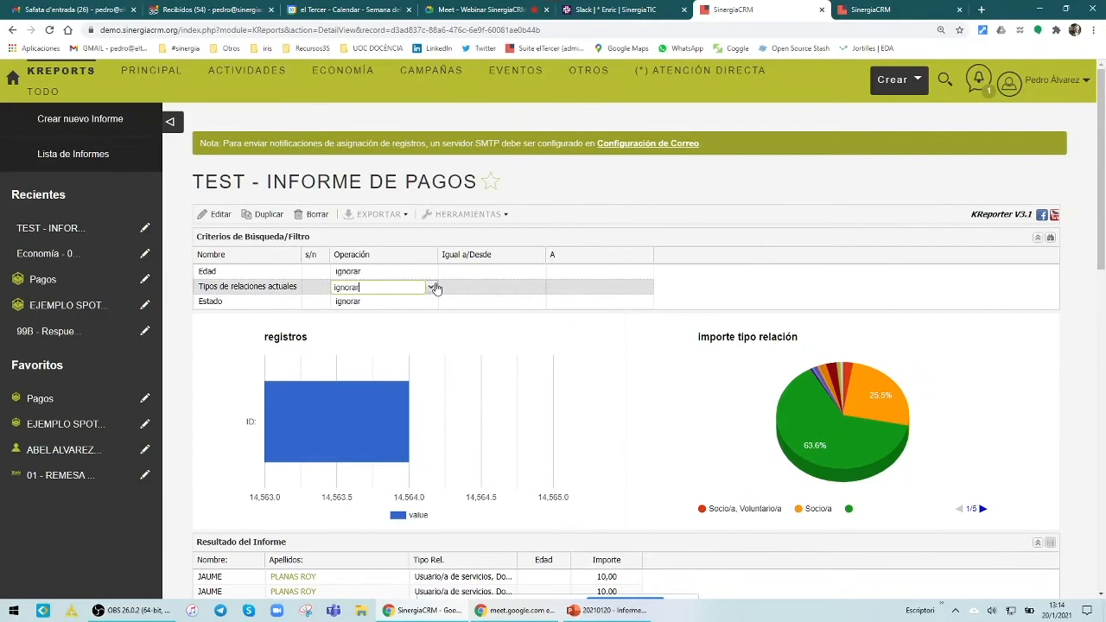
click(430, 286)
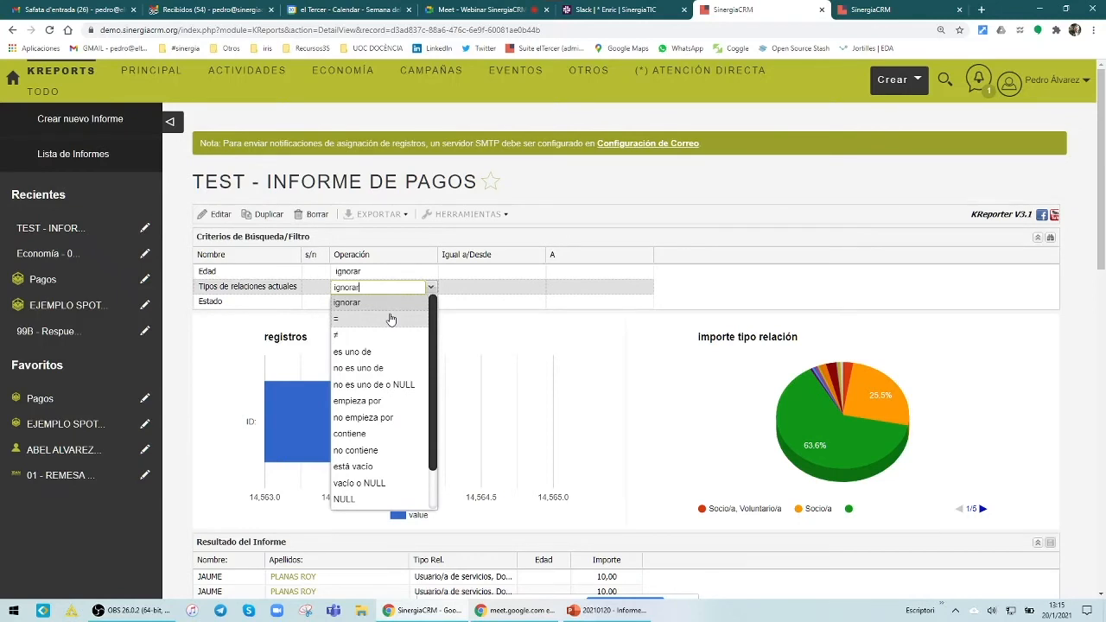
click(381, 483)
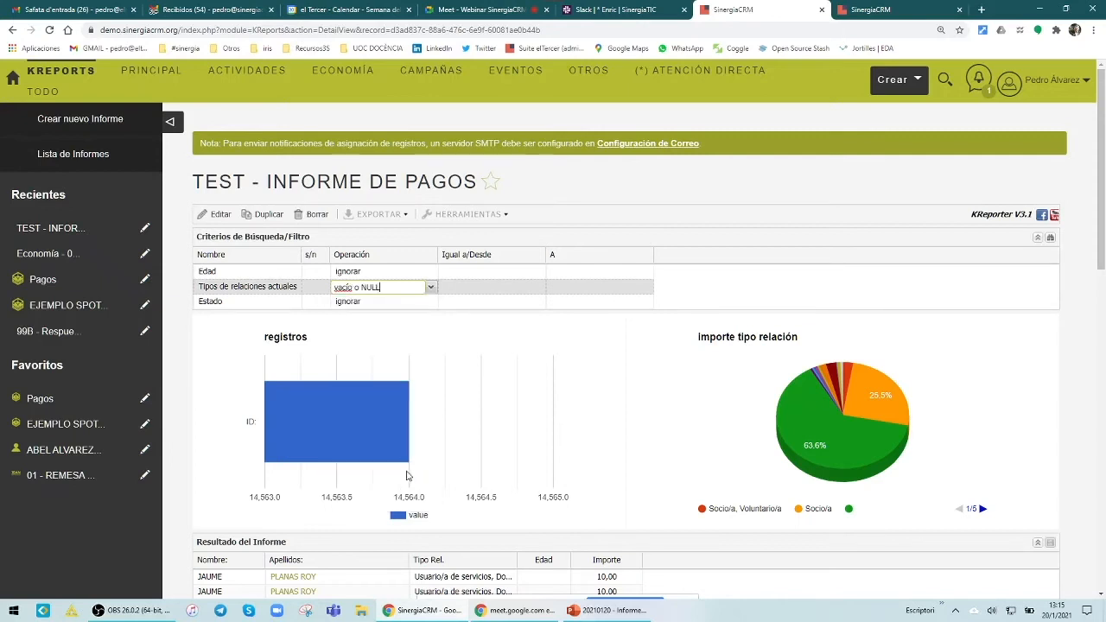
click(963, 381)
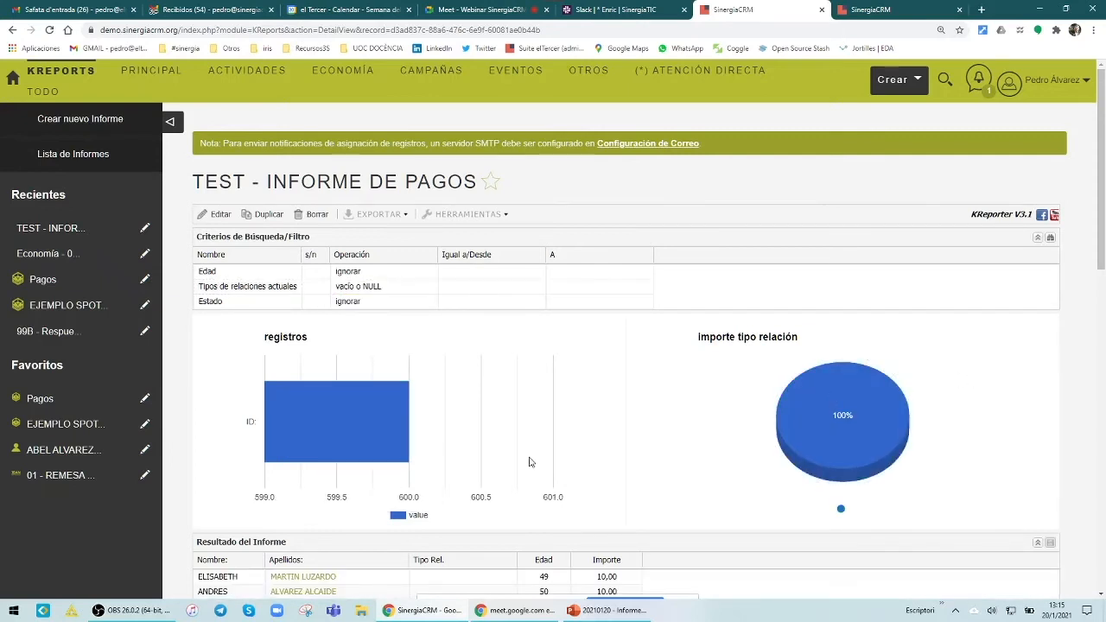
scroll(472, 499, down, 3)
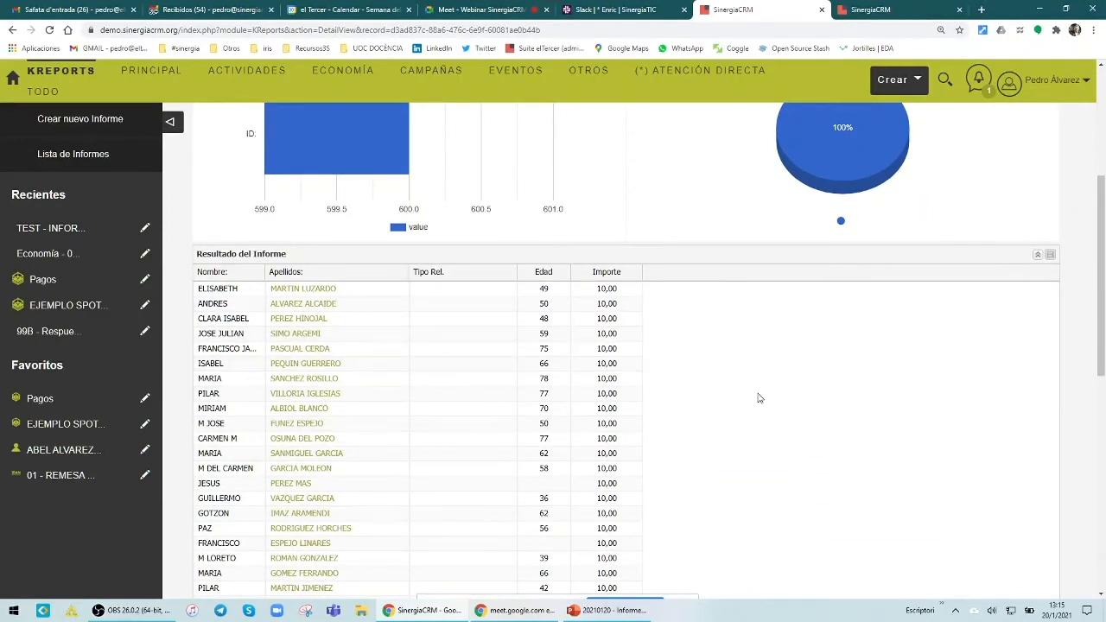
scroll(757, 397, up, 3)
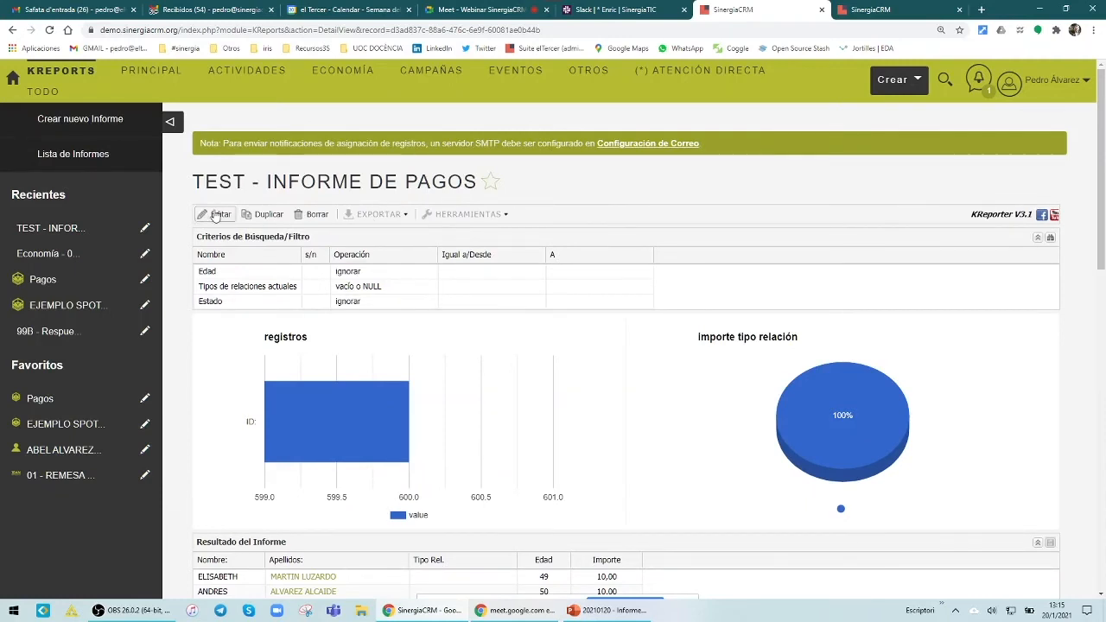
Step: Enable the Exportar a CSV and Exportar a Lista de Público Objetivo plugins, save the report and check its available export formats
click(215, 215)
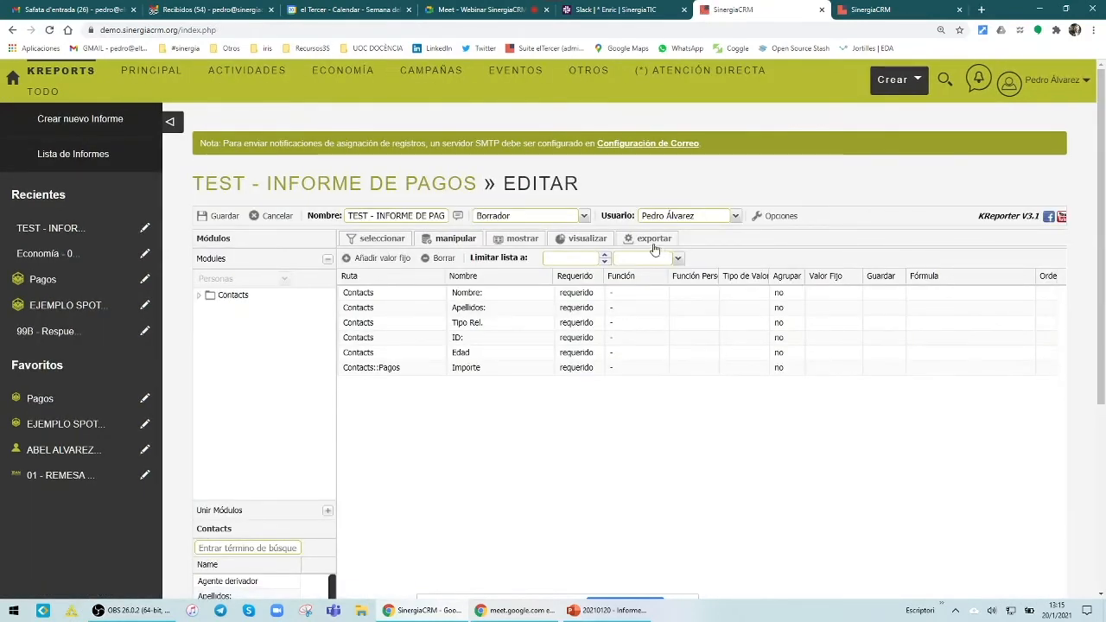
click(652, 242)
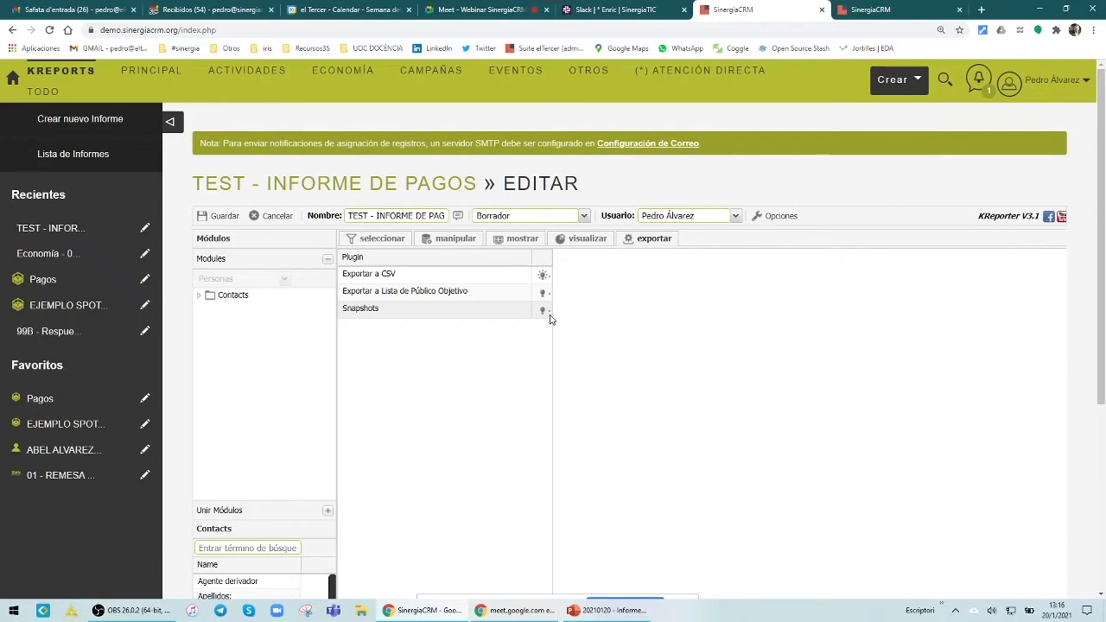
click(541, 296)
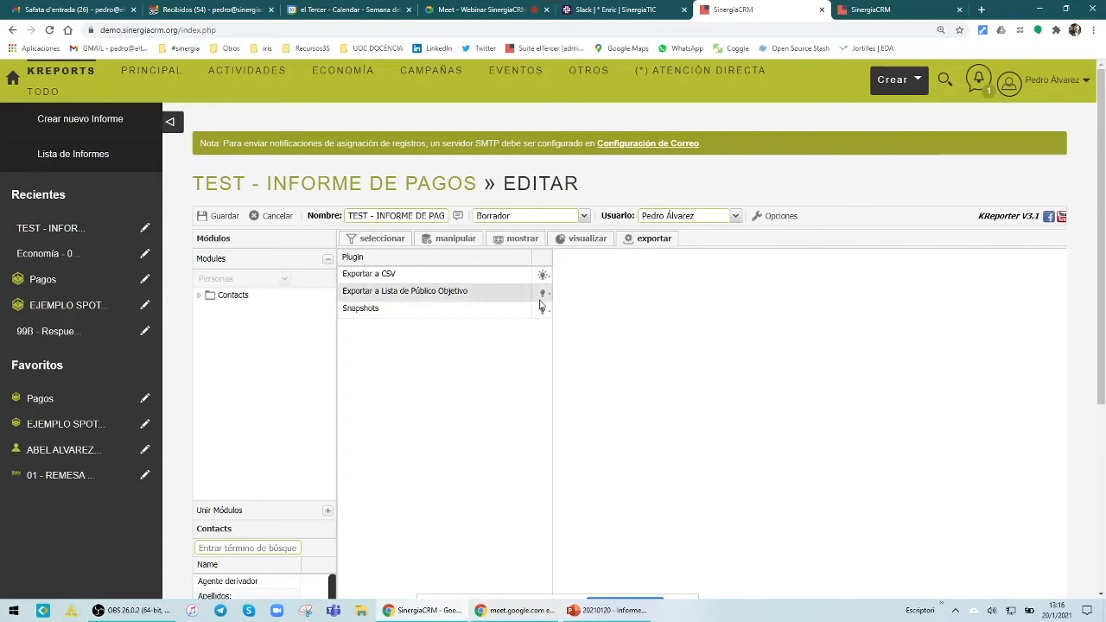
click(218, 216)
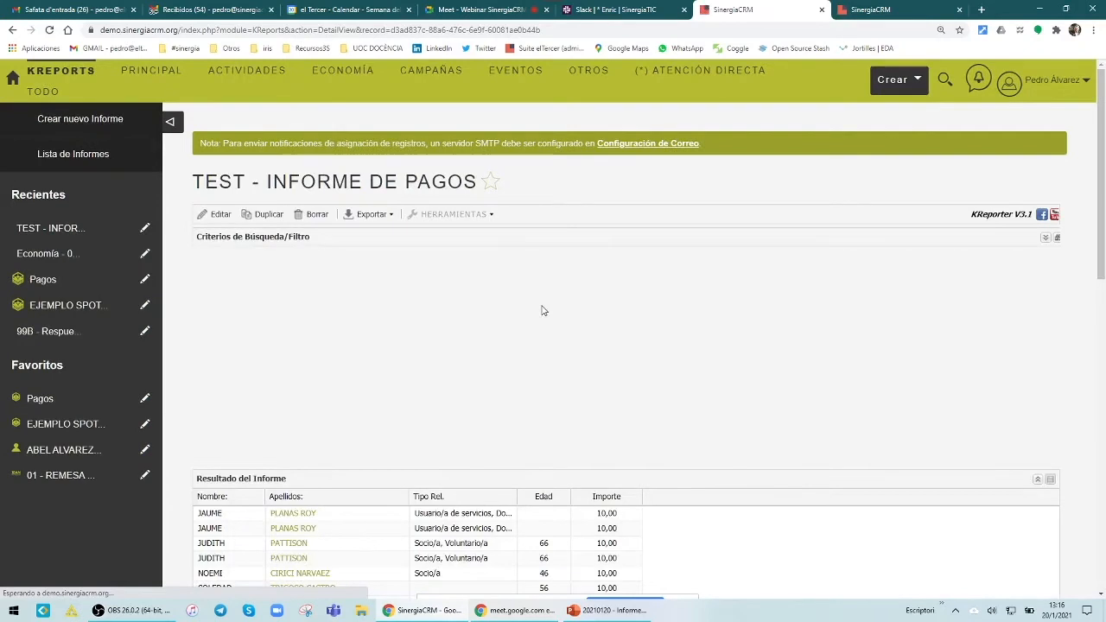
click(378, 217)
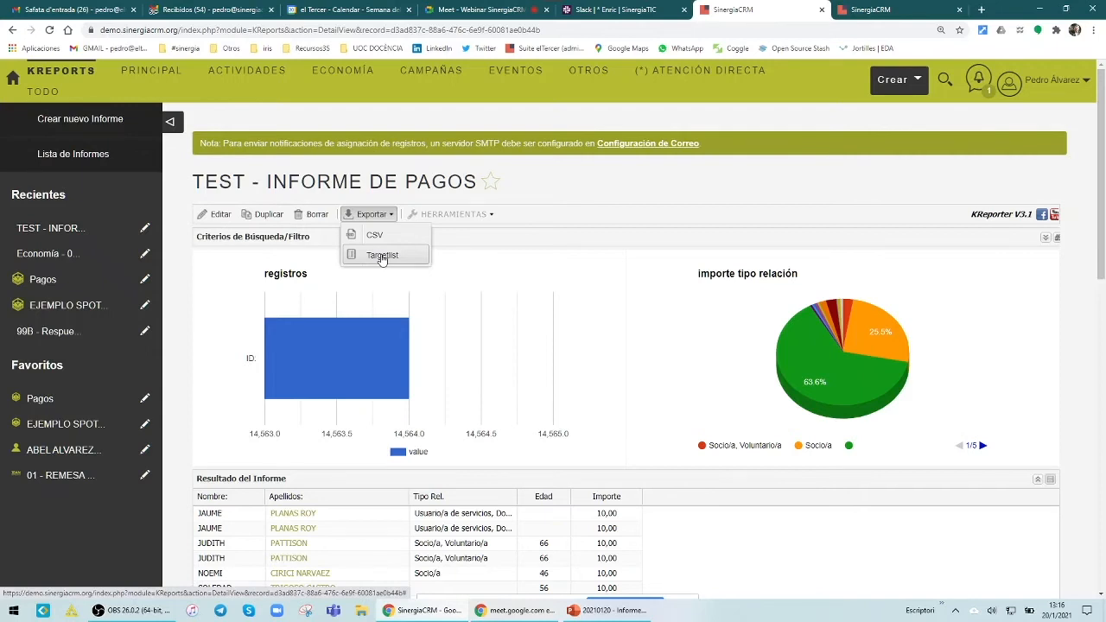
click(592, 224)
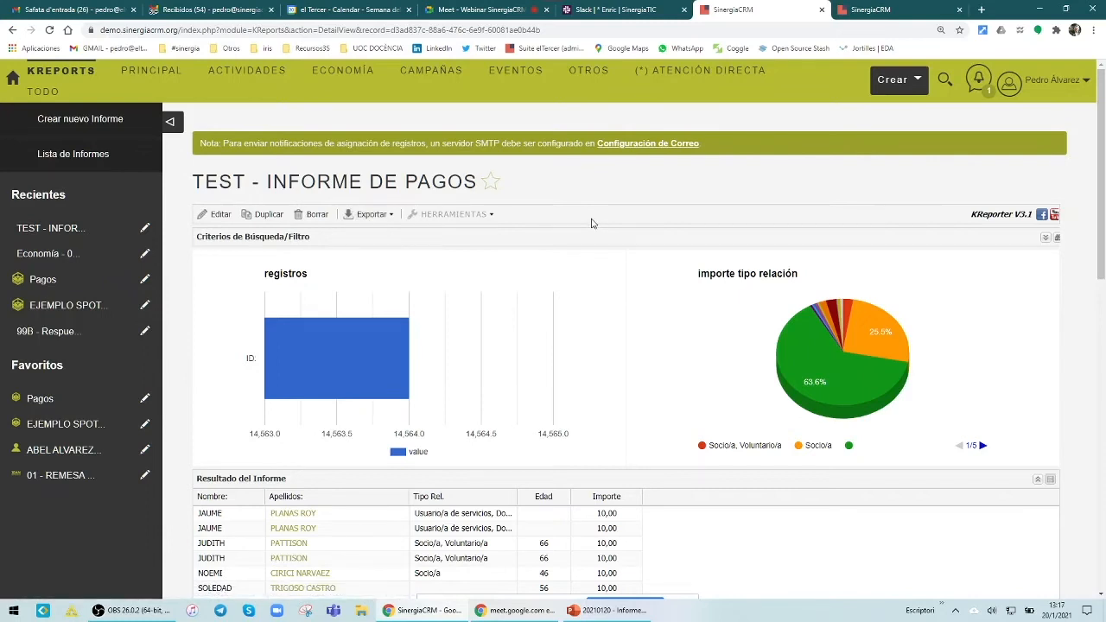
Step: Review the report's display, visualization and field settings in the editor, and return to the saved report to examine its records
click(219, 215)
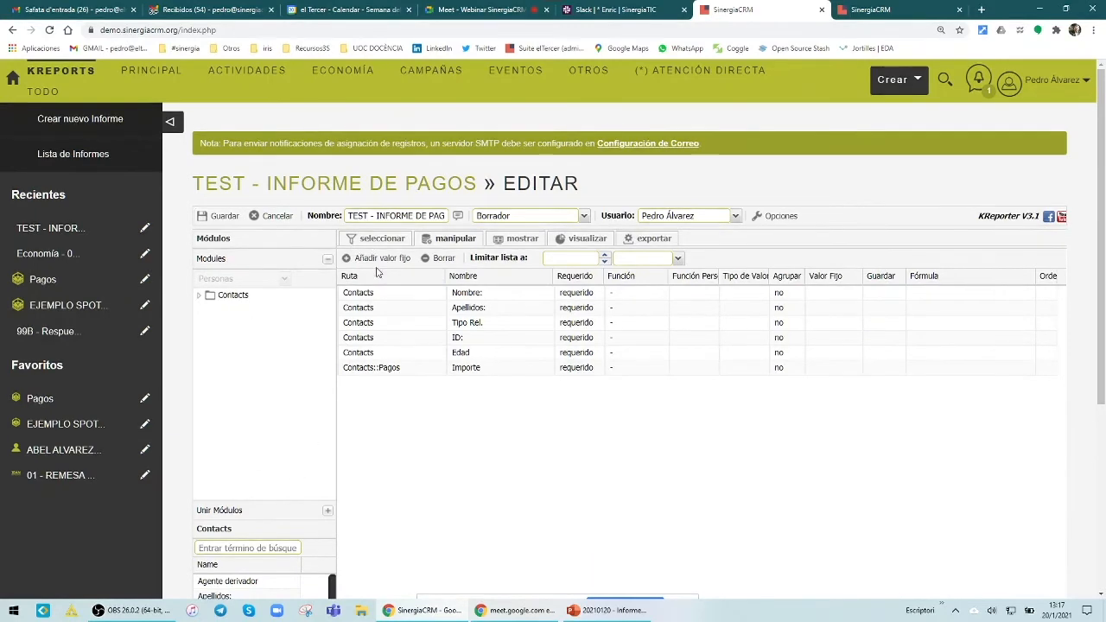
click(507, 242)
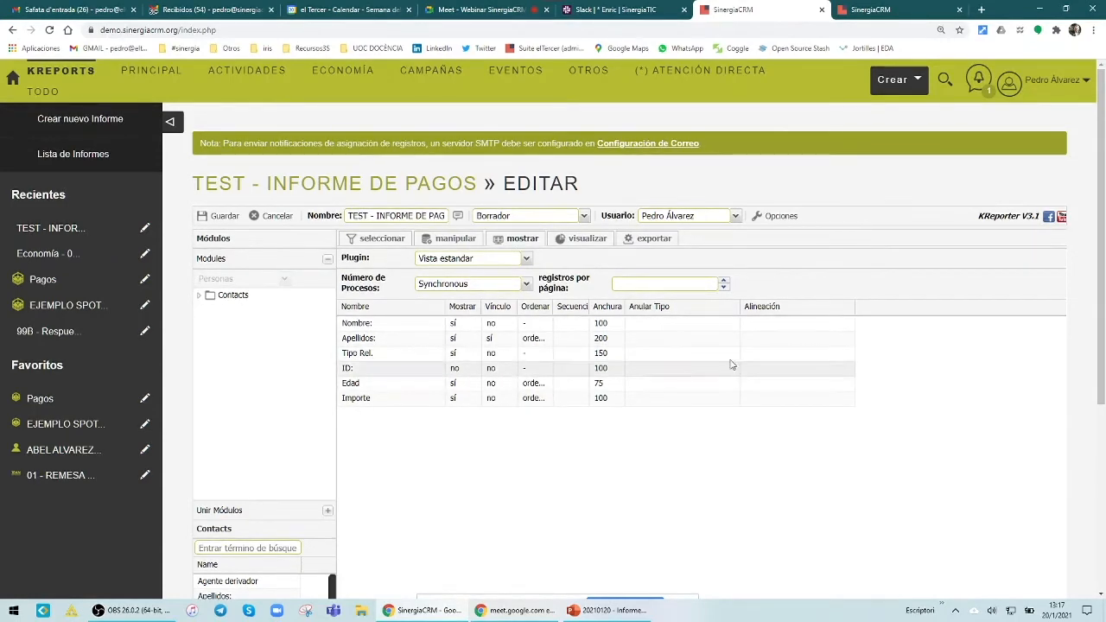
click(587, 245)
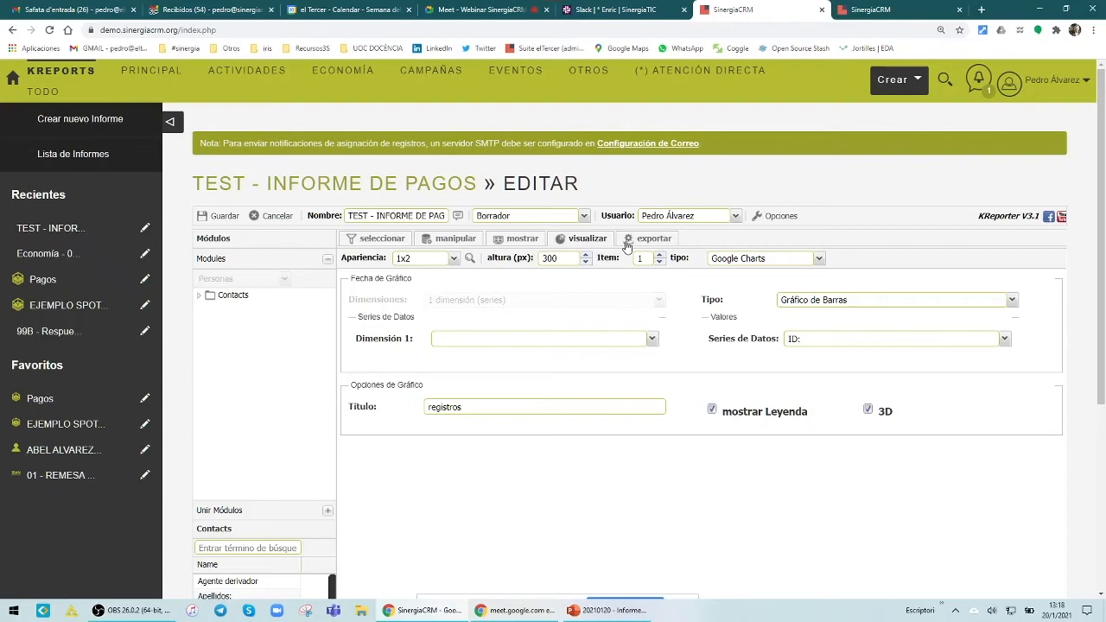
click(441, 240)
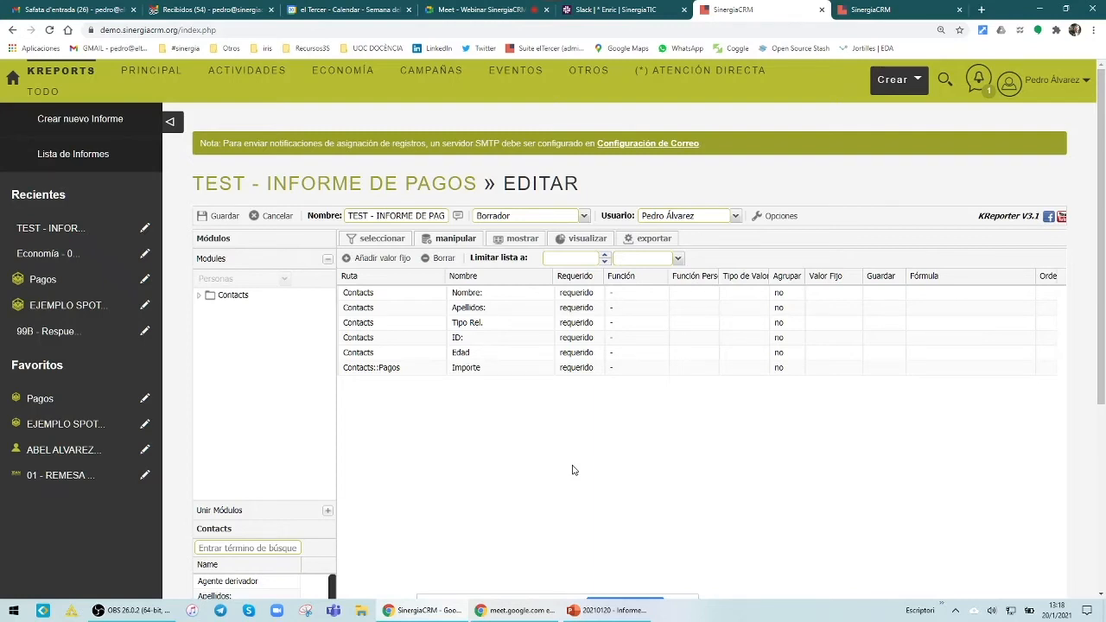
click(216, 219)
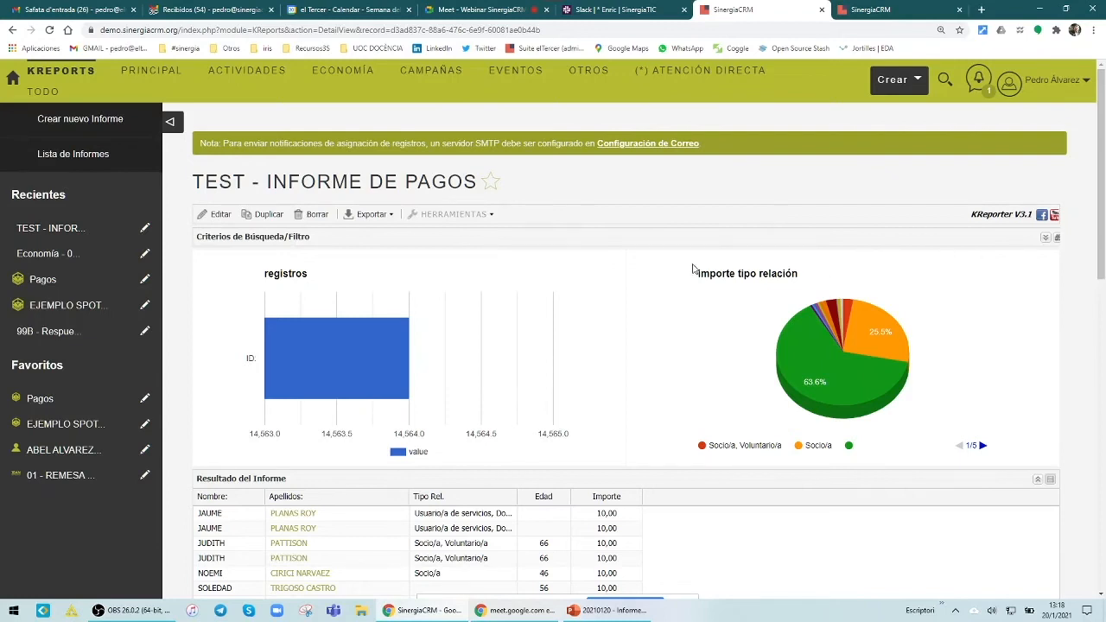
scroll(697, 269, down, 2)
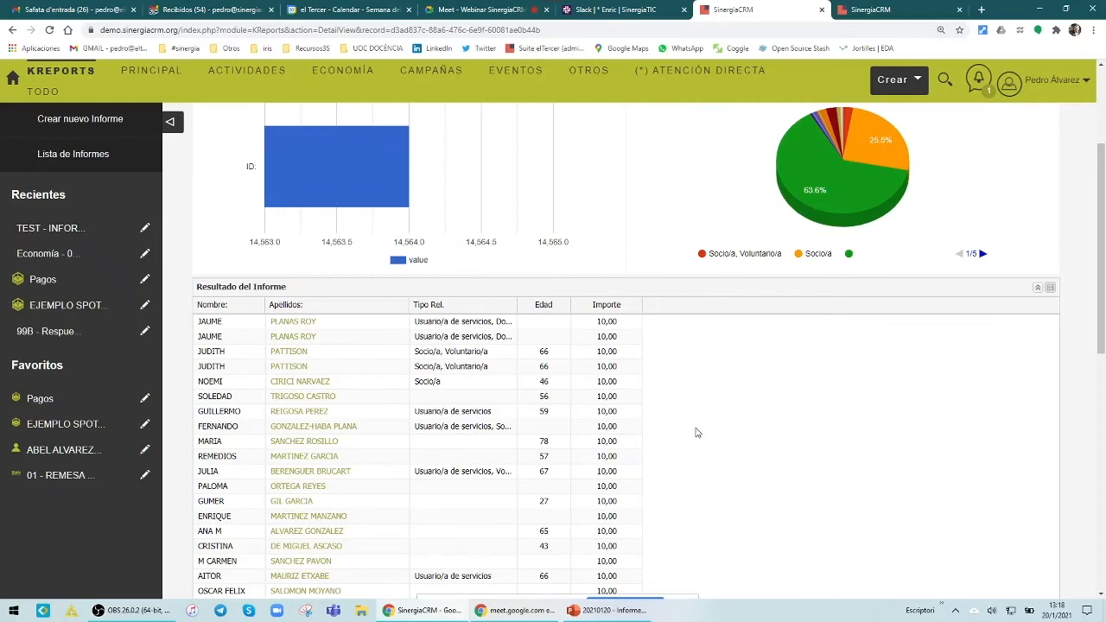
scroll(674, 395, up, 3)
Step: Change the Requerido setting of the Contacts::Pagos Importe field to opcional and save the report
click(213, 222)
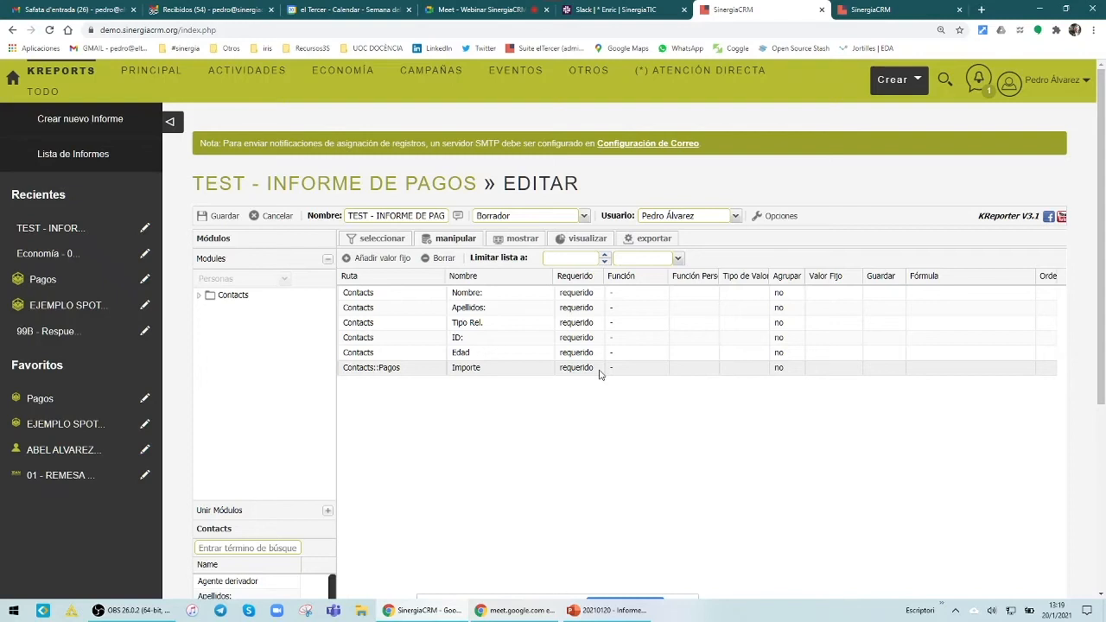
scroll(601, 373, down, 2)
click(597, 158)
click(596, 156)
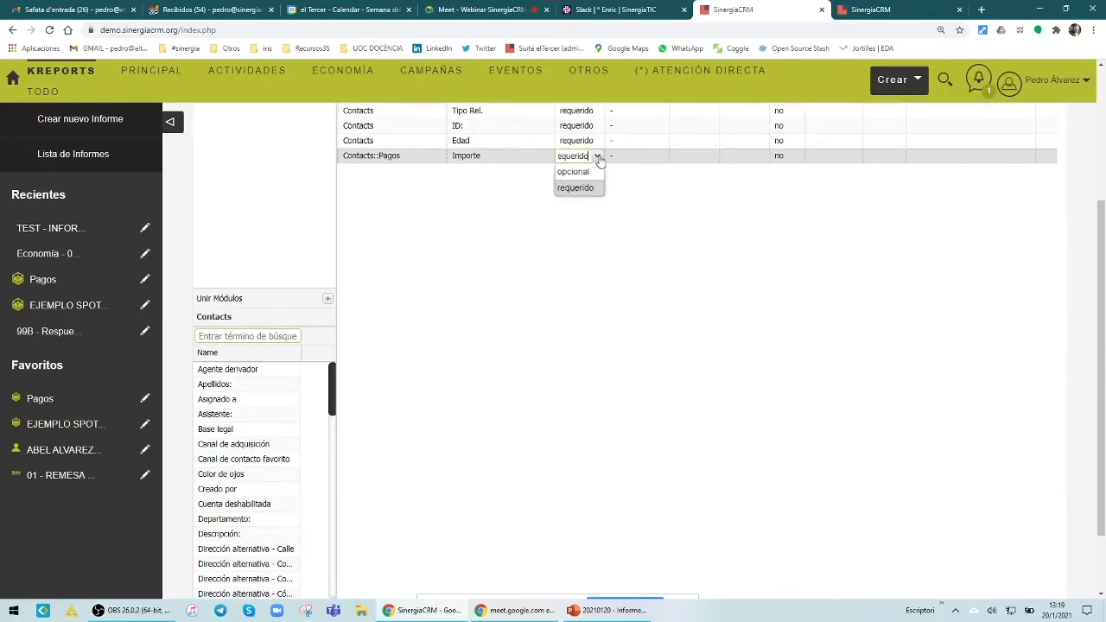
click(592, 171)
scroll(585, 242, up, 2)
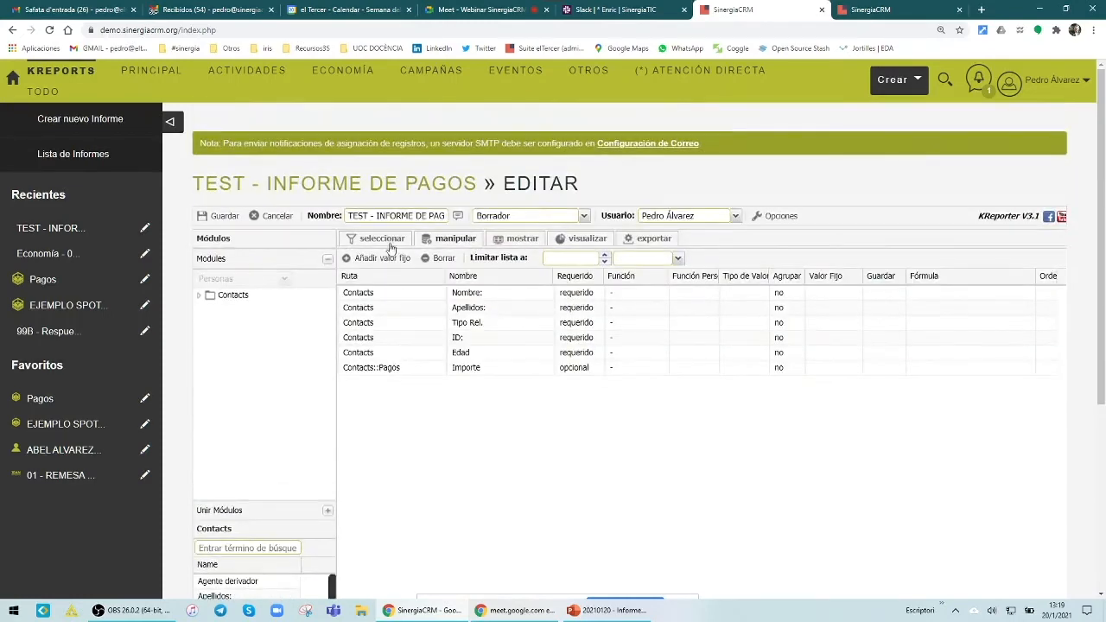
click(224, 216)
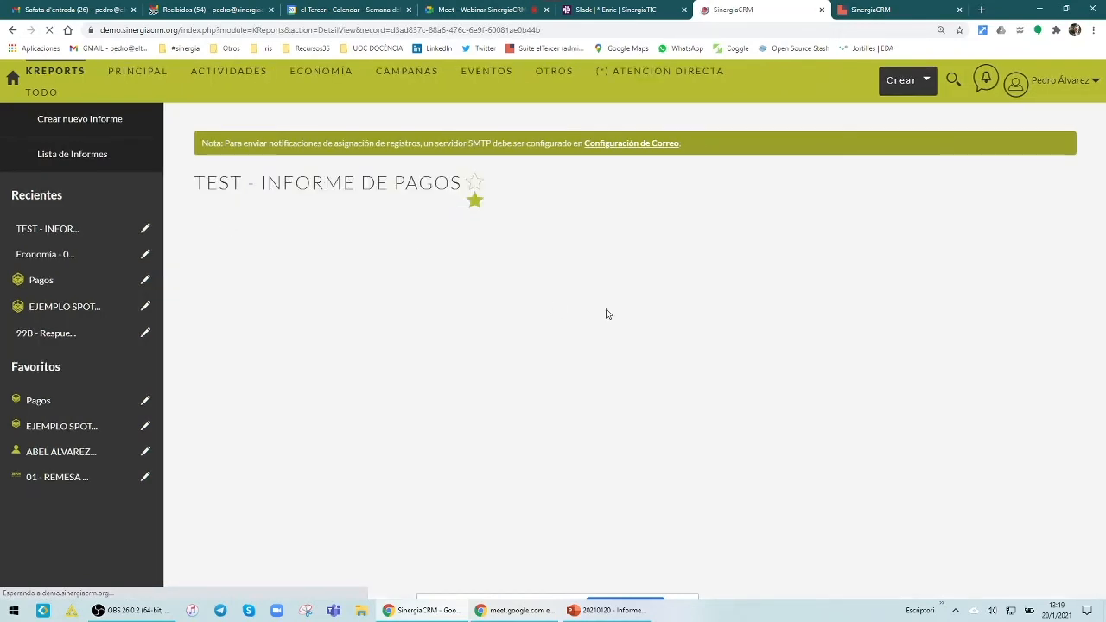
Step: Examine the report's records down to the pagination and check the refreshed charts
scroll(607, 311, down, 1)
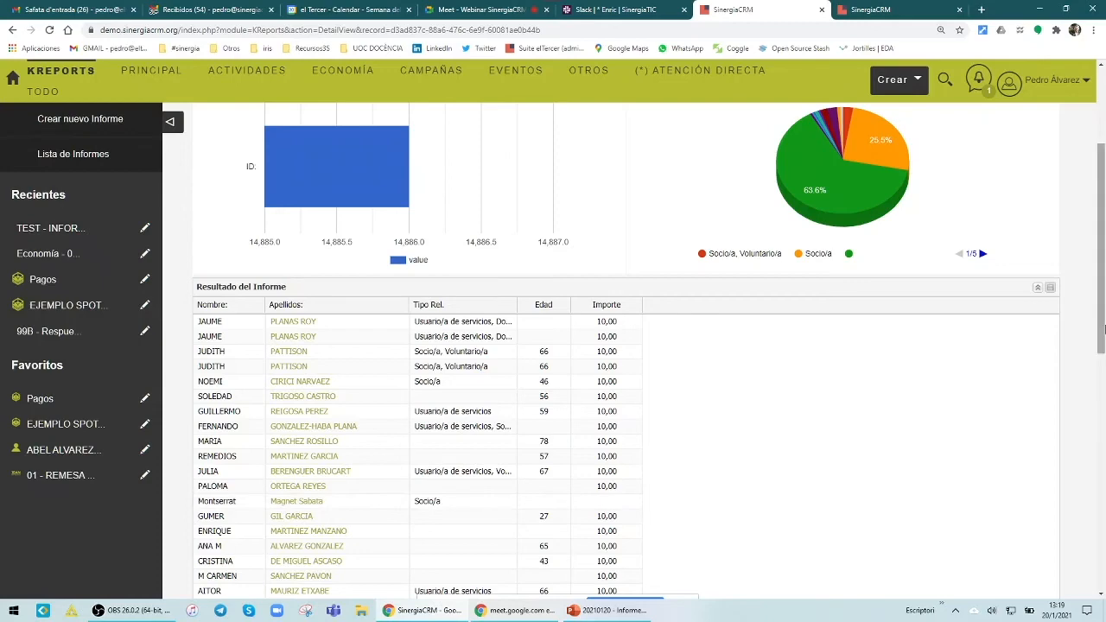
drag(1100, 329, 1084, 594)
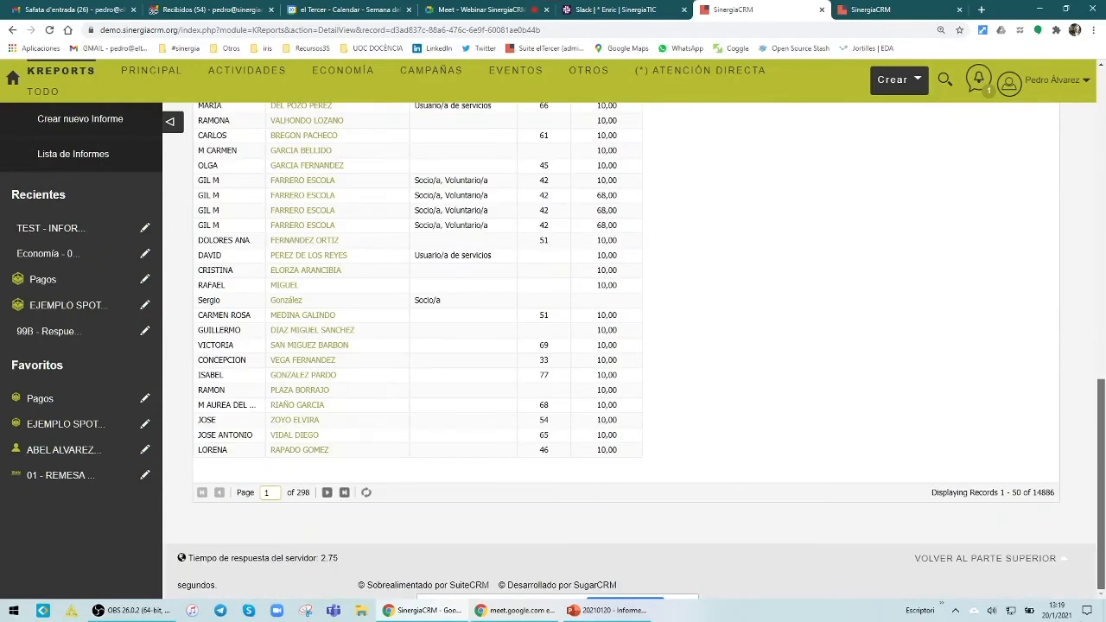
drag(1082, 534, 1072, 318)
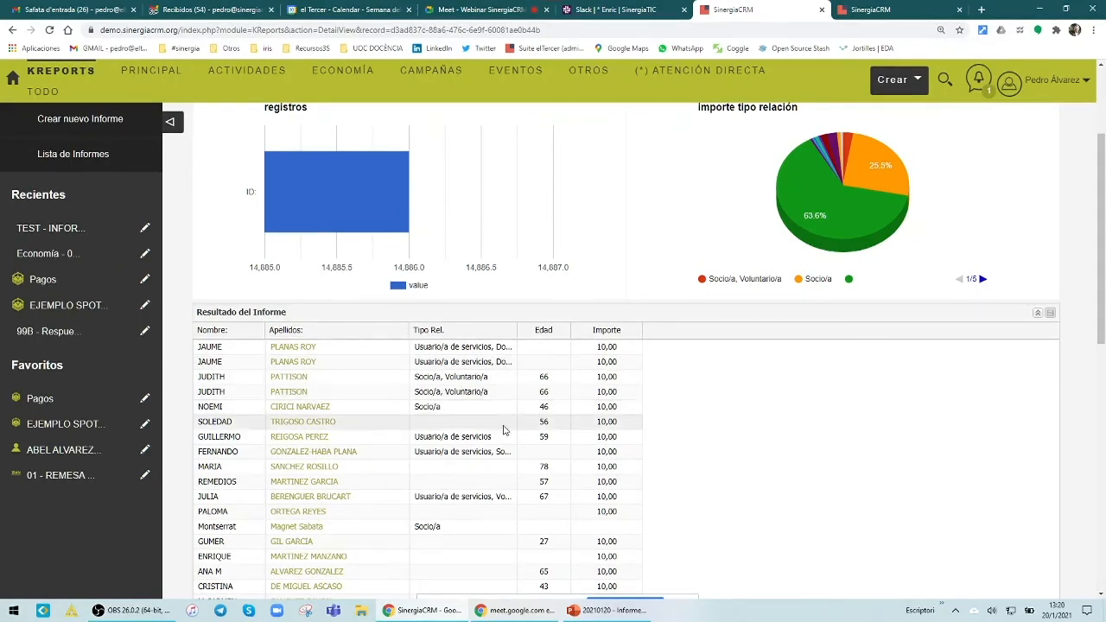
scroll(538, 513, up, 3)
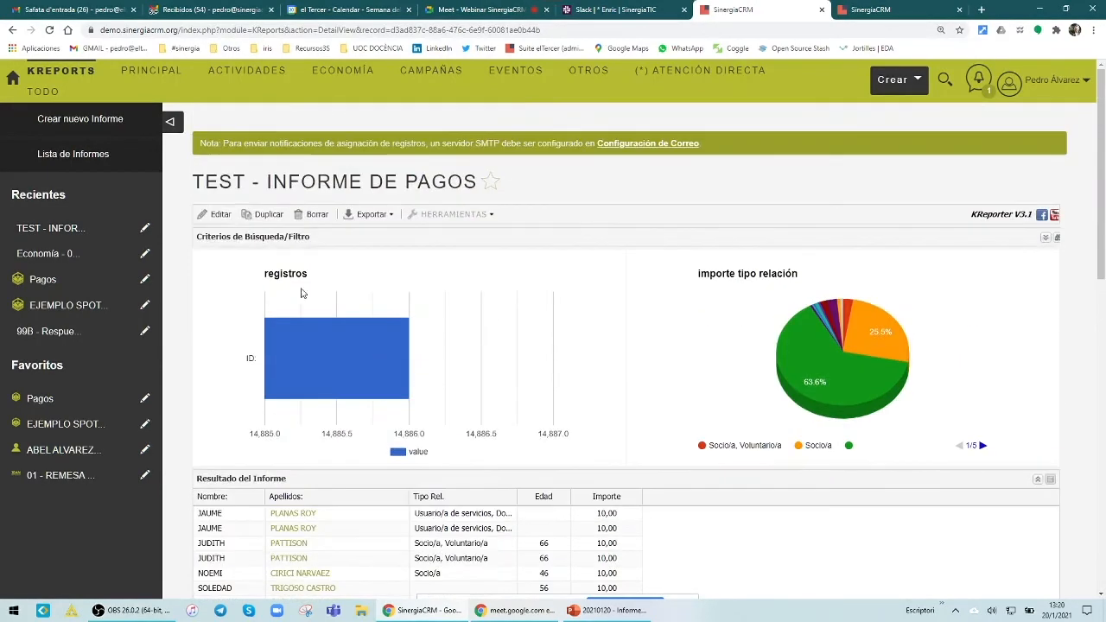
Step: Edit the report and add the ID field of the Contacts Pagos relationship to its field list
click(220, 214)
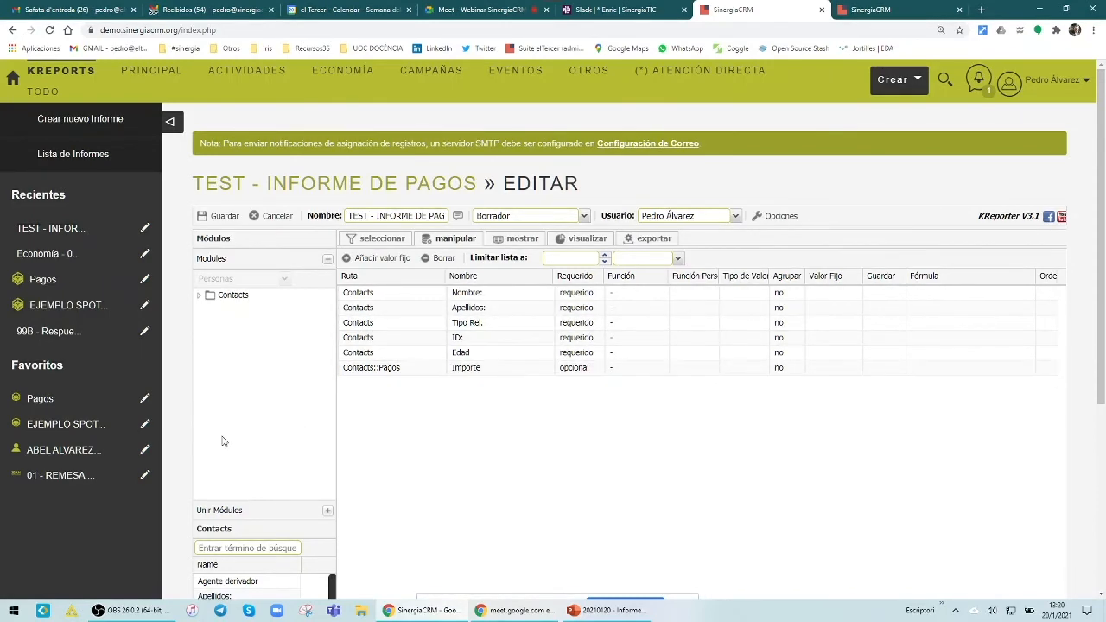
click(198, 296)
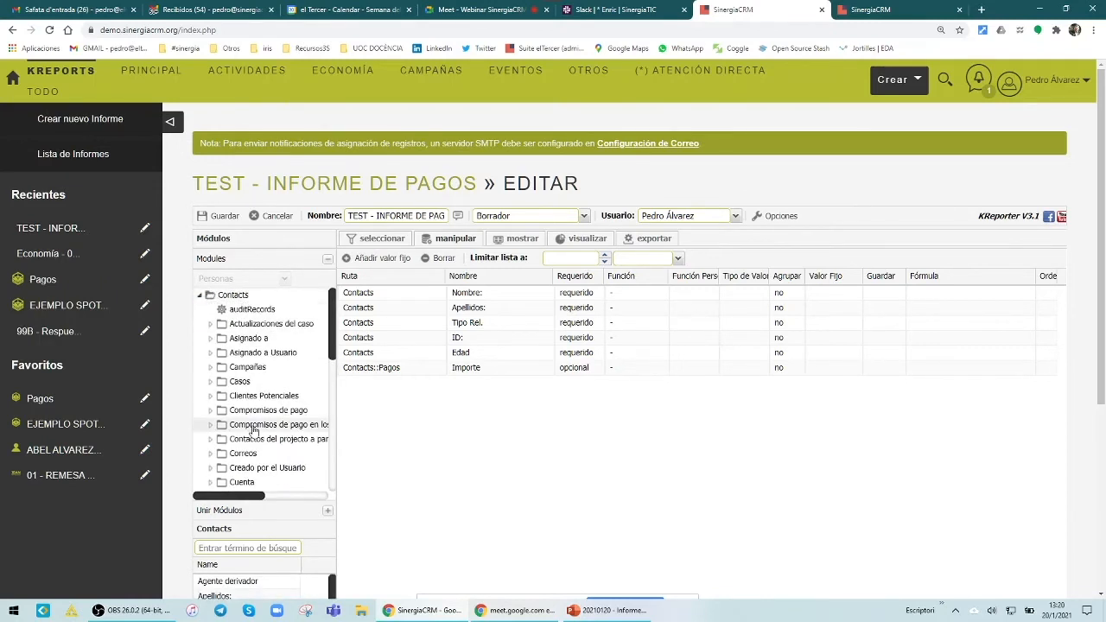
scroll(251, 428, down, 3)
scroll(253, 432, down, 2)
click(240, 367)
scroll(479, 483, down, 1)
scroll(479, 483, down, 3)
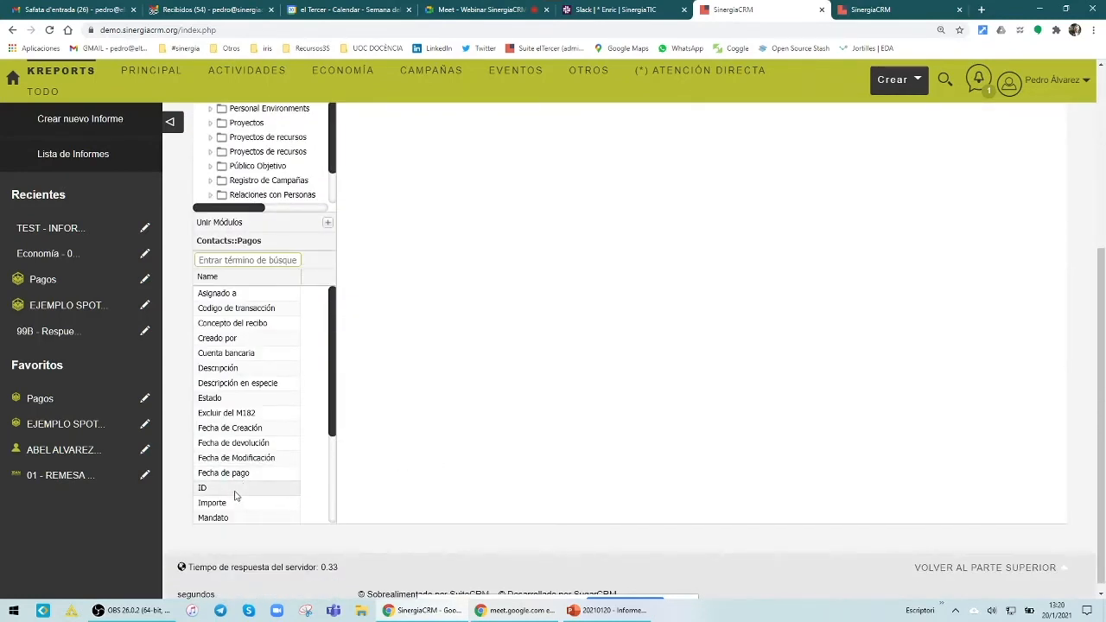
drag(235, 489, 536, 320)
Step: Set the Requerido setting of the Contacts::Pagos ID field to opcional
scroll(536, 358, up, 3)
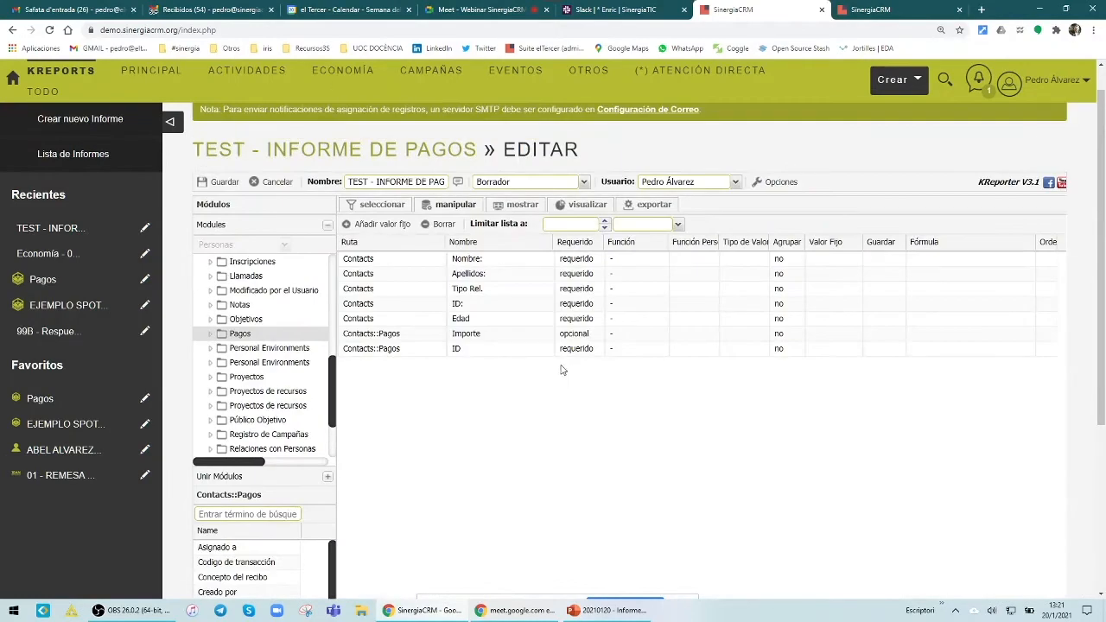
click(594, 349)
click(595, 349)
click(586, 365)
click(577, 380)
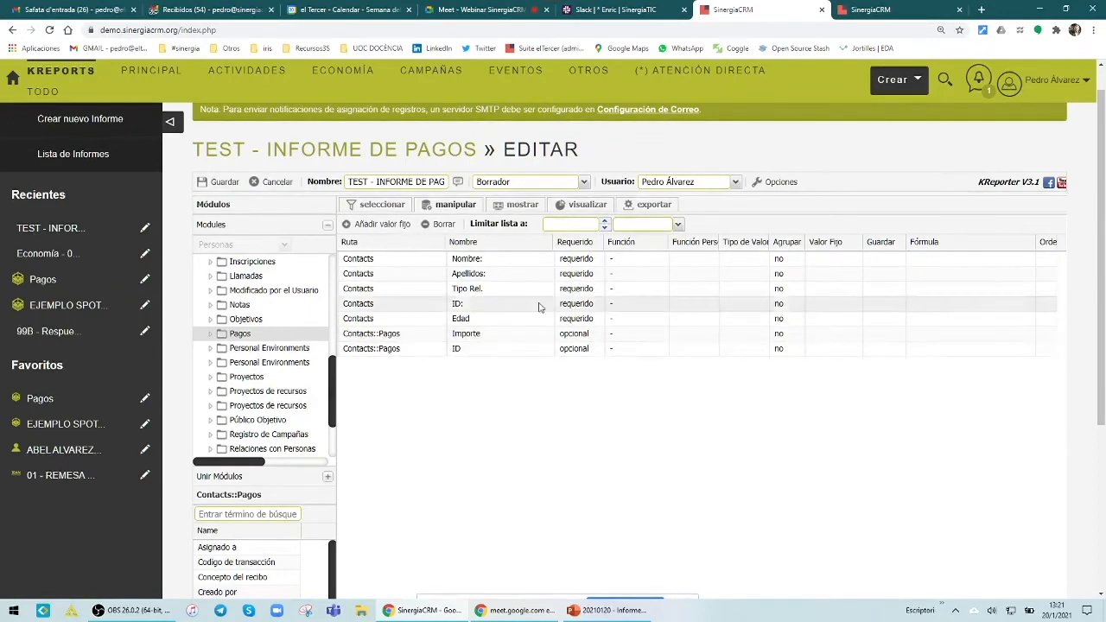
Step: Rename the Contacts::Pagos ID field as Identificador pago
click(490, 349)
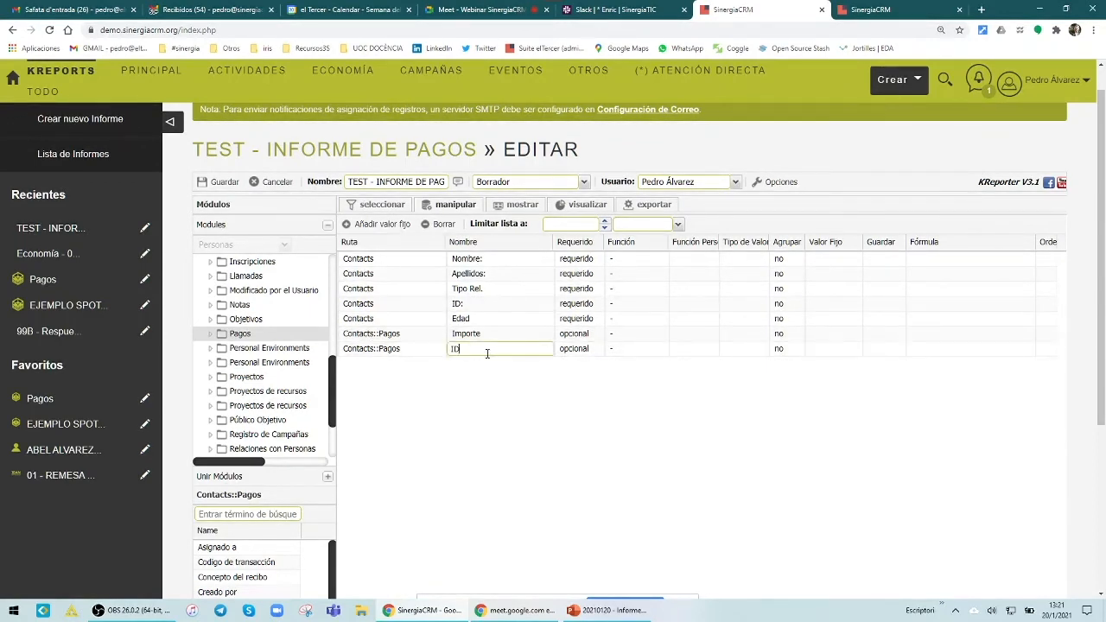
key(BackSpace)
text(dentificador pago)
click(482, 385)
Step: Set Agrupar to sí for the Contacts ID field, save the report and view the grouped records
click(788, 264)
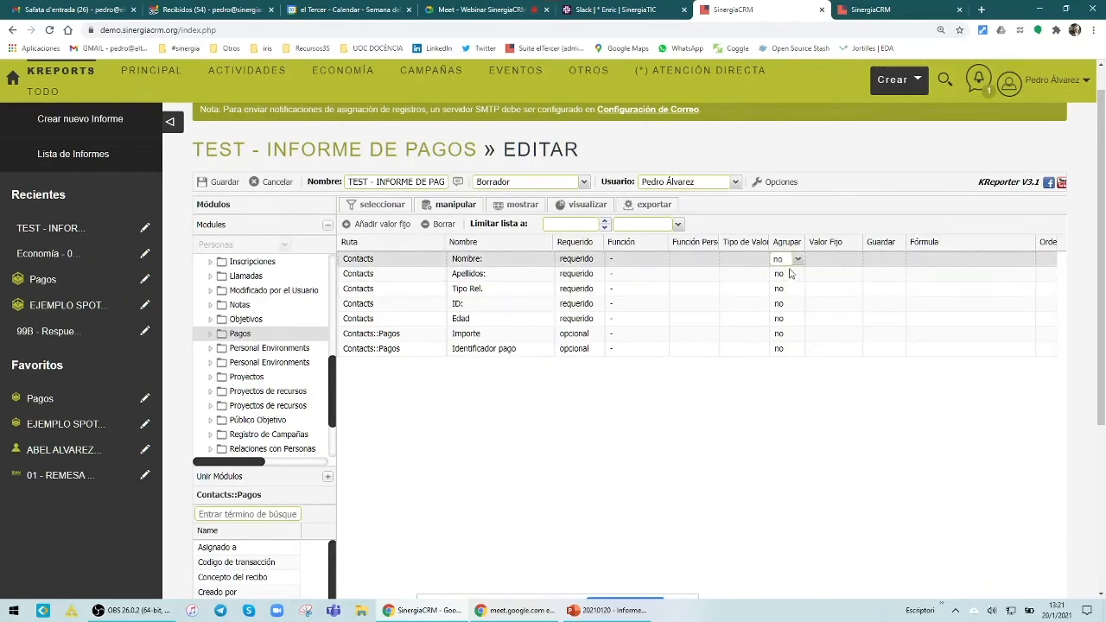
scroll(798, 305, down, 2)
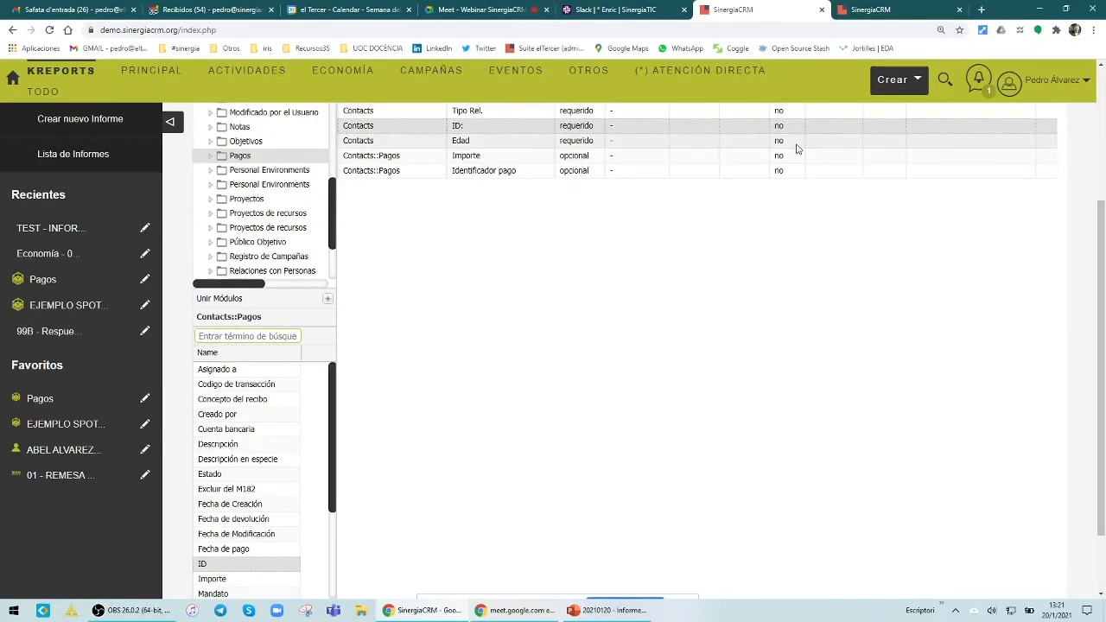
click(797, 129)
click(797, 127)
click(787, 161)
scroll(734, 304, up, 2)
scroll(728, 366, up, 1)
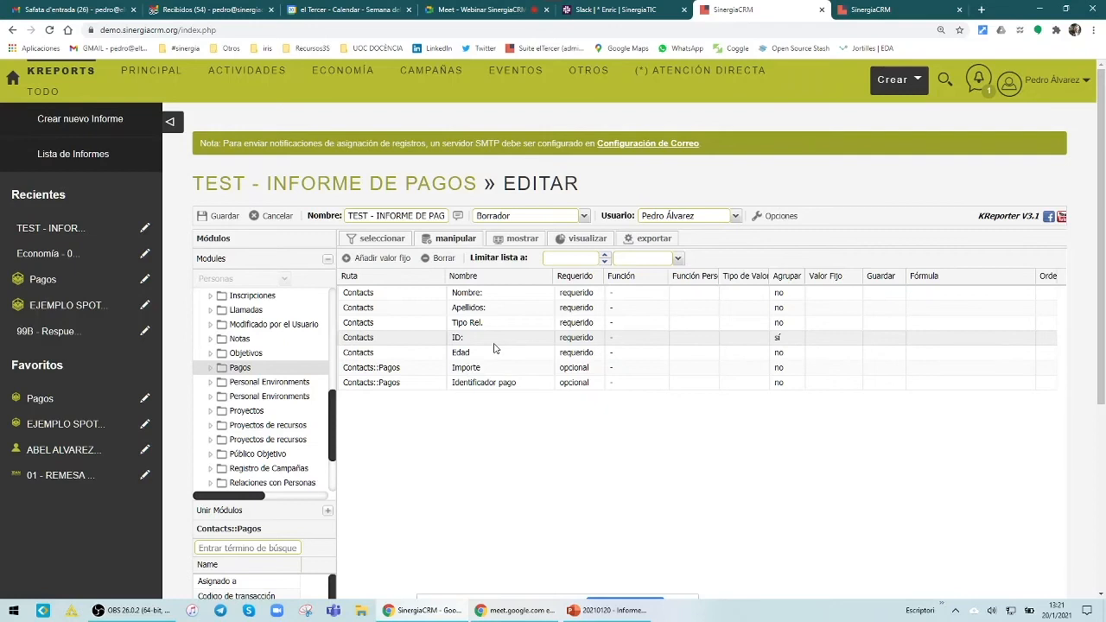
click(220, 216)
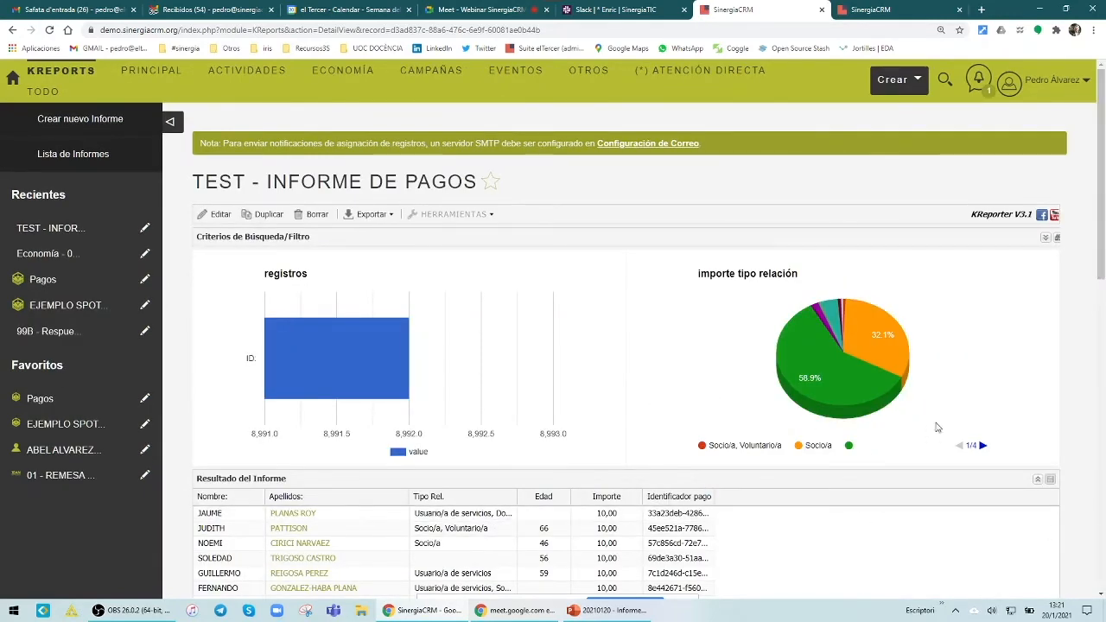
mouse_move(1101, 281)
mouse_down()
mouse_move(1102, 563)
mouse_move(1104, 286)
mouse_up()
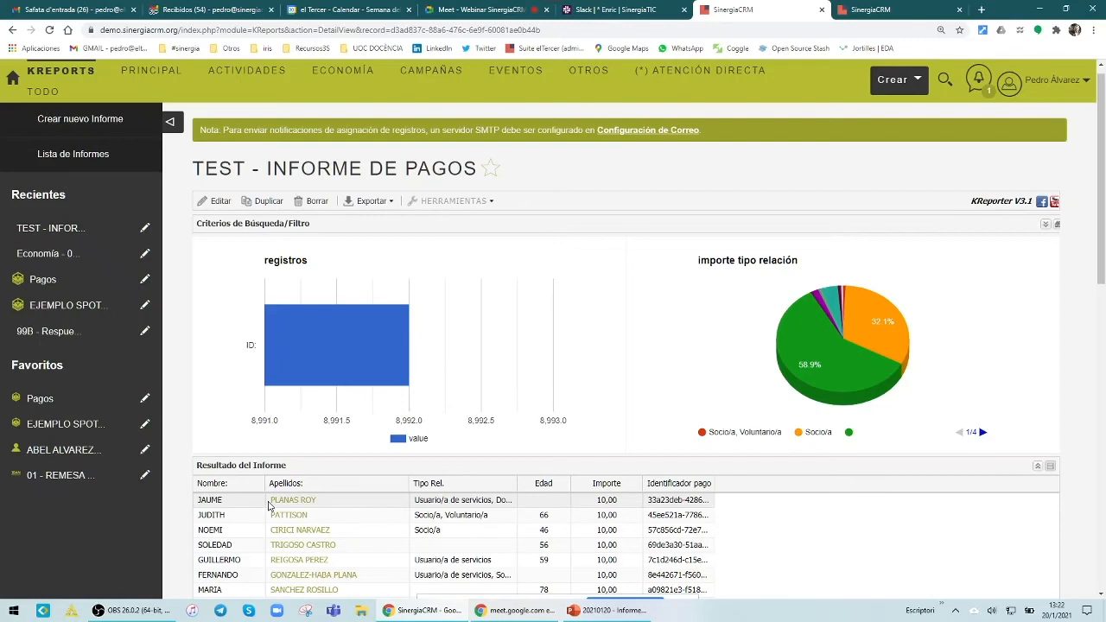
Step: Reopen the report for editing and set the Función of the Contacts::Pagos Importe field to Suma
click(205, 206)
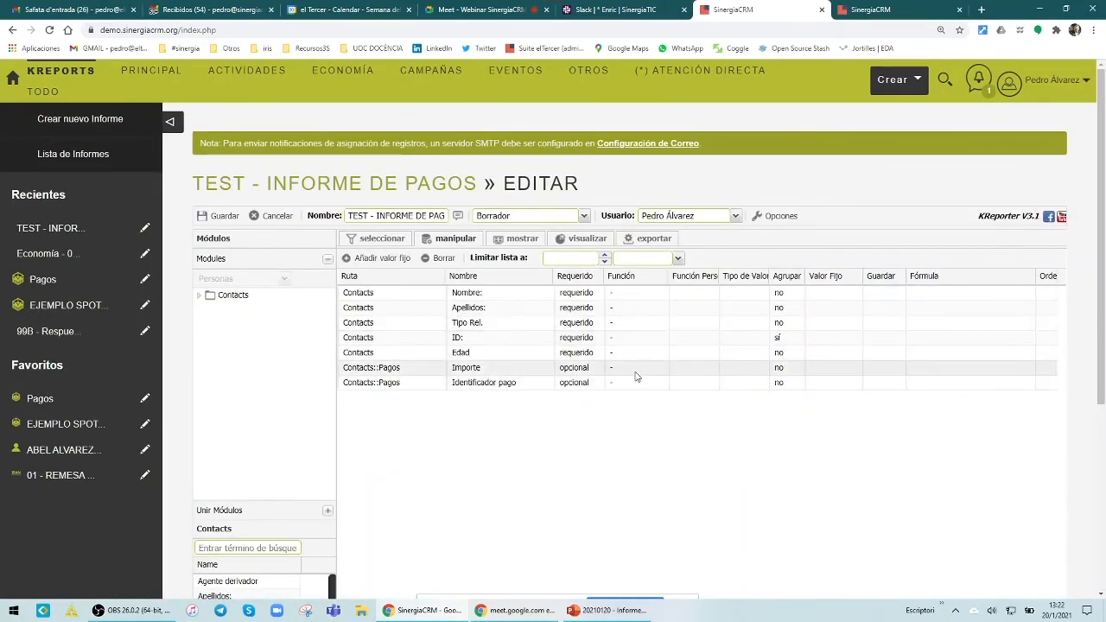
scroll(655, 372, down, 3)
click(661, 158)
click(661, 157)
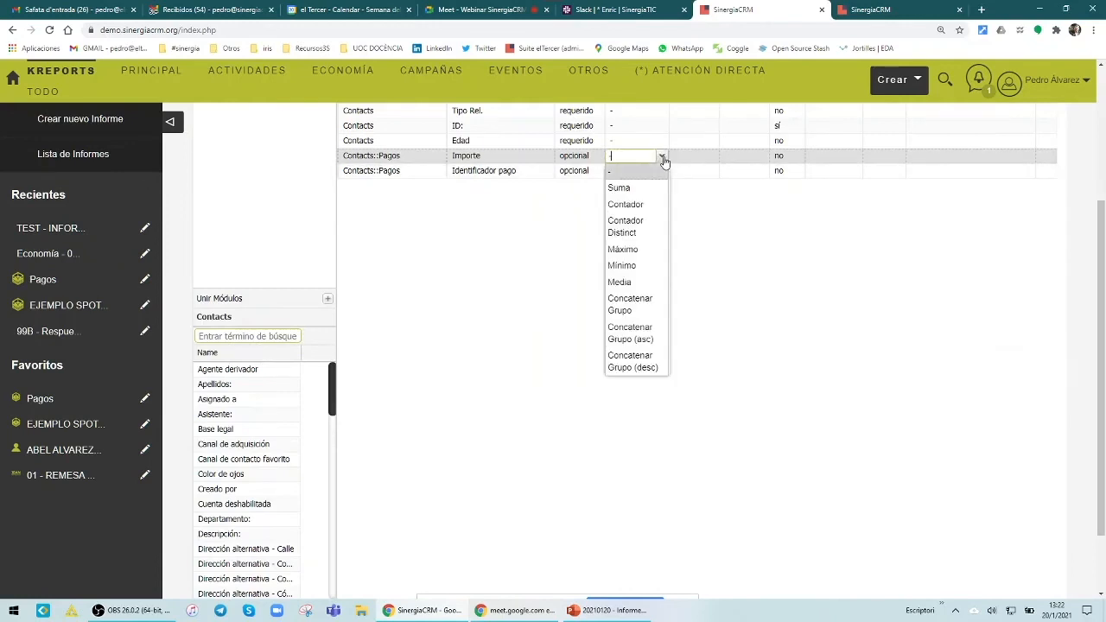
click(651, 186)
scroll(595, 232, up, 2)
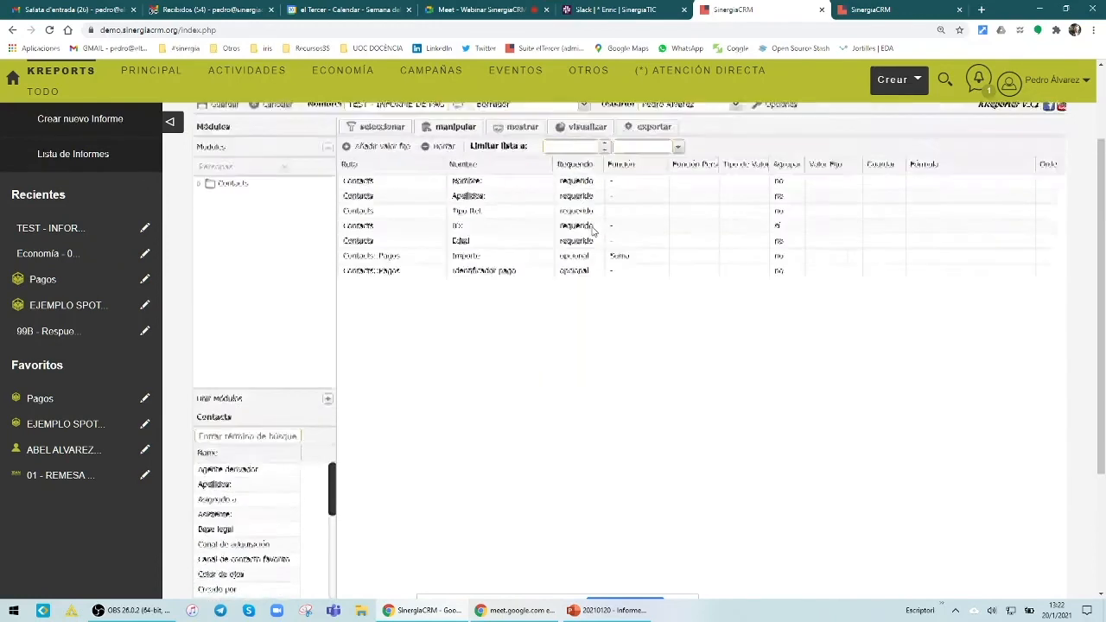
Step: Set the Función of the Identificador pago field to Contador Distinct and save the report
click(659, 270)
click(662, 268)
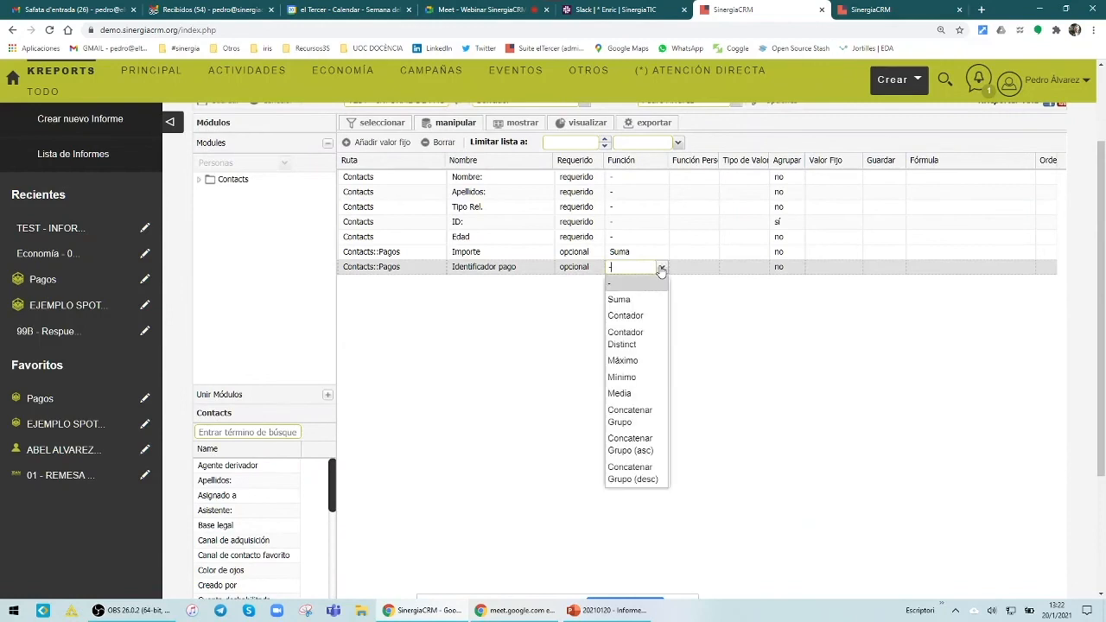
click(639, 335)
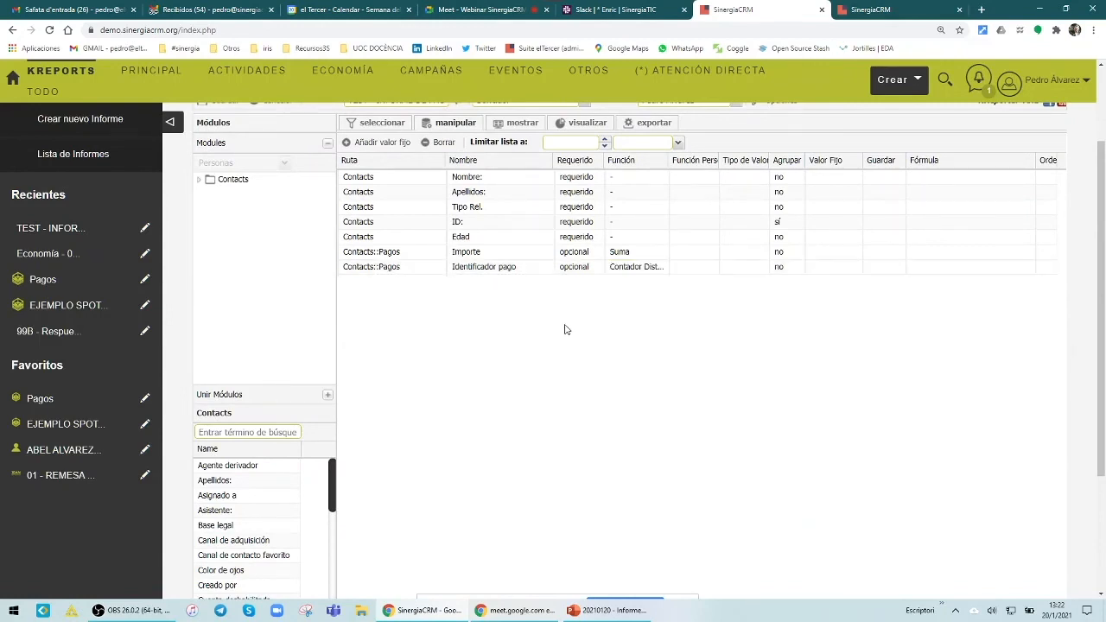
scroll(569, 333, up, 2)
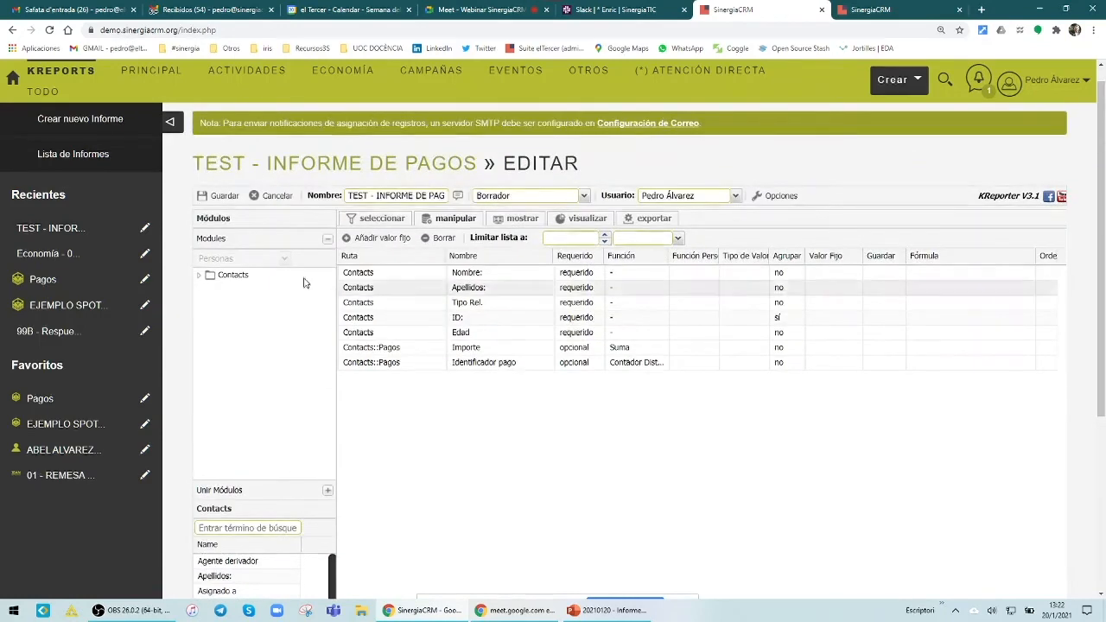
click(214, 196)
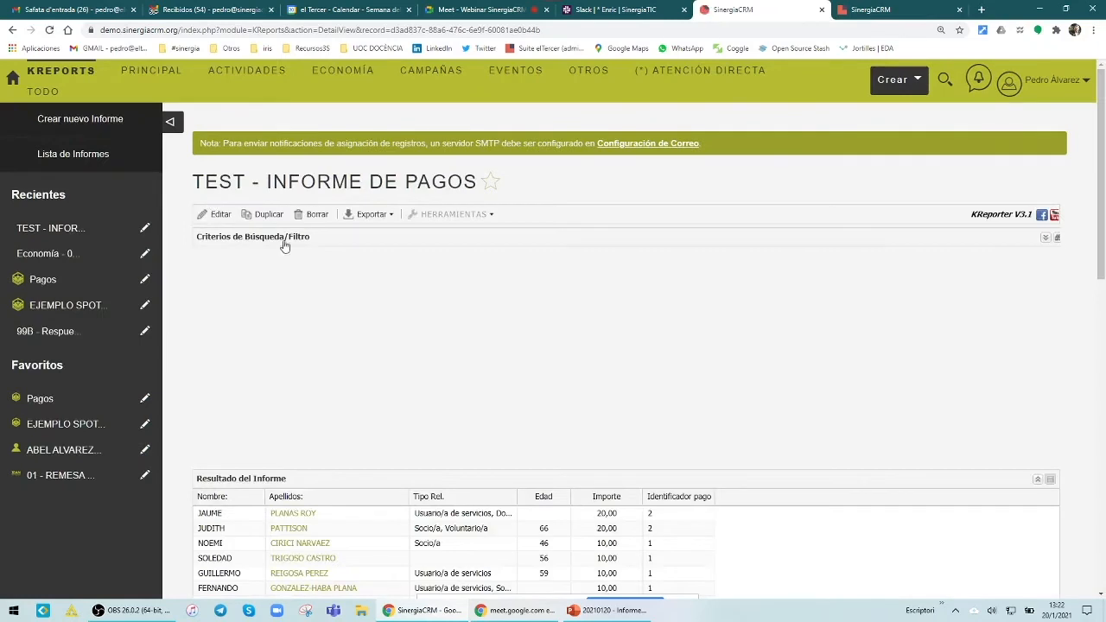
Step: Check the grouped results, review the field functions in the editor and save the report again
scroll(578, 324, down, 1)
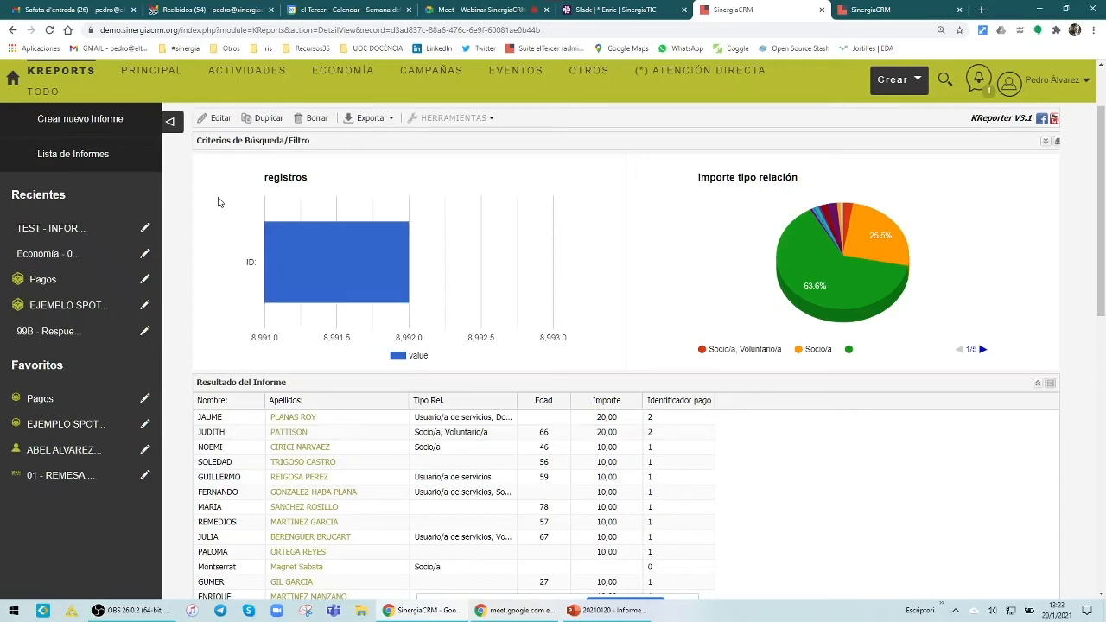
click(218, 119)
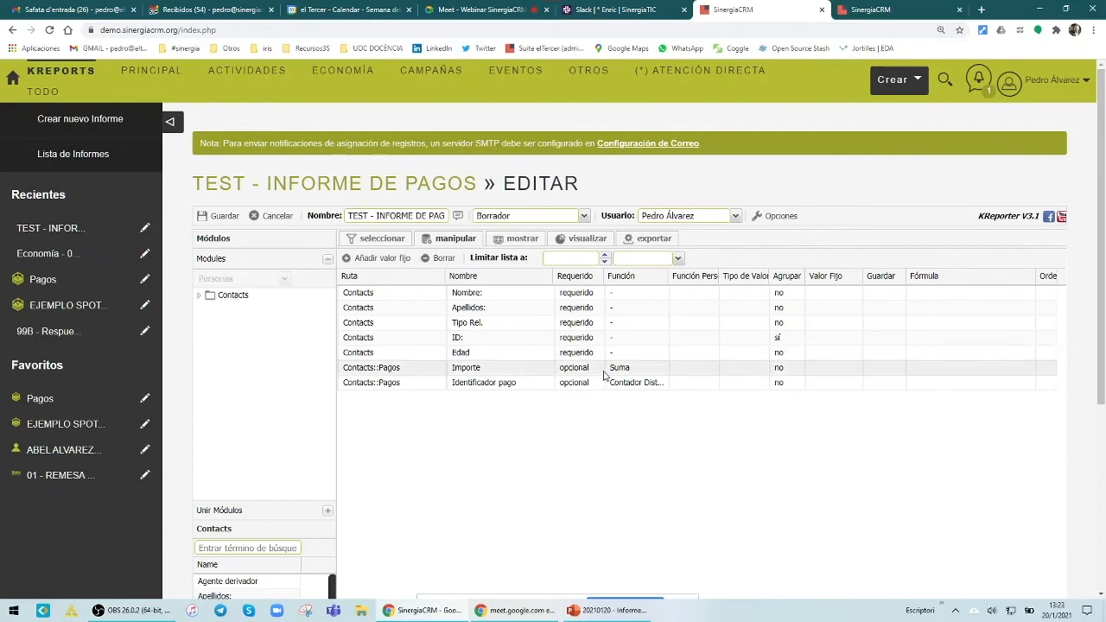
click(221, 216)
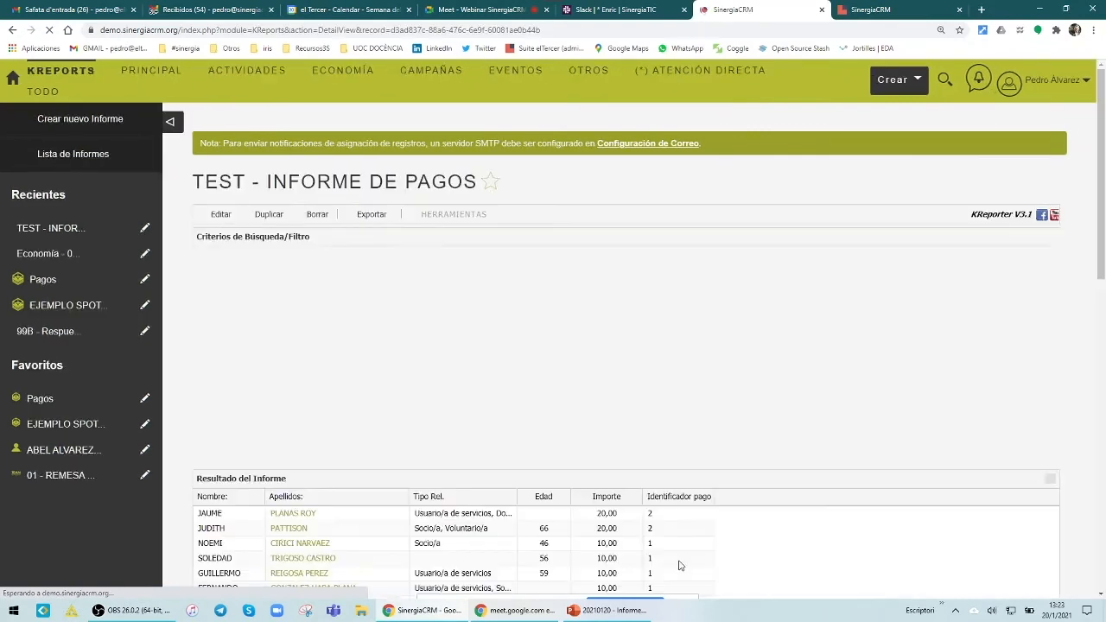
Step: Examine the summed payments per person and expand the report's search criteria to review the available filters
scroll(876, 518, down, 3)
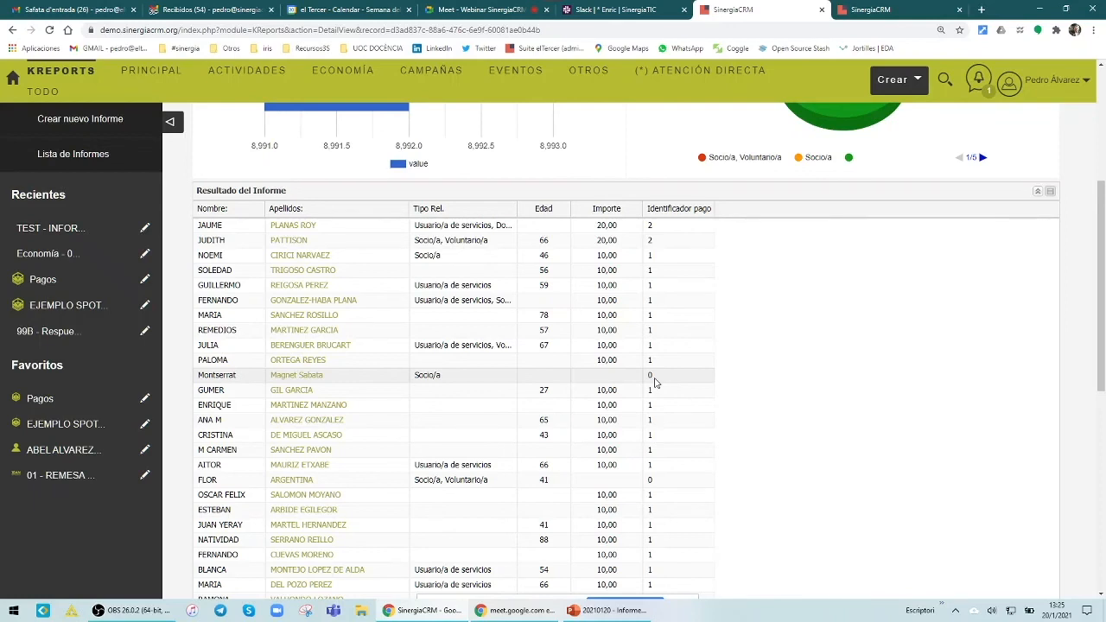
scroll(655, 383, up, 4)
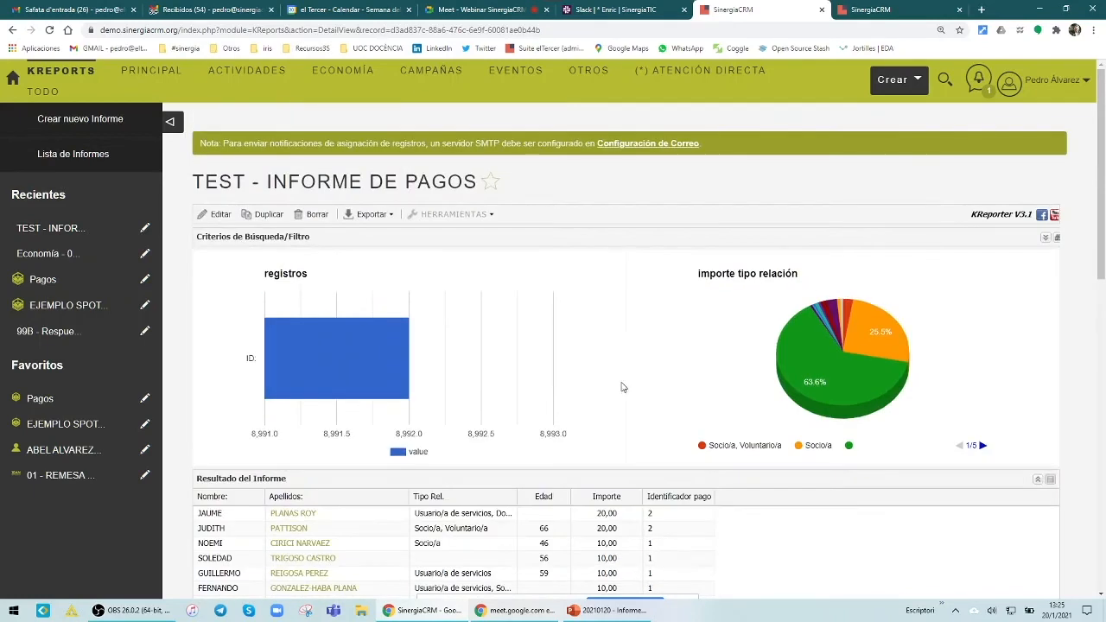
click(1050, 239)
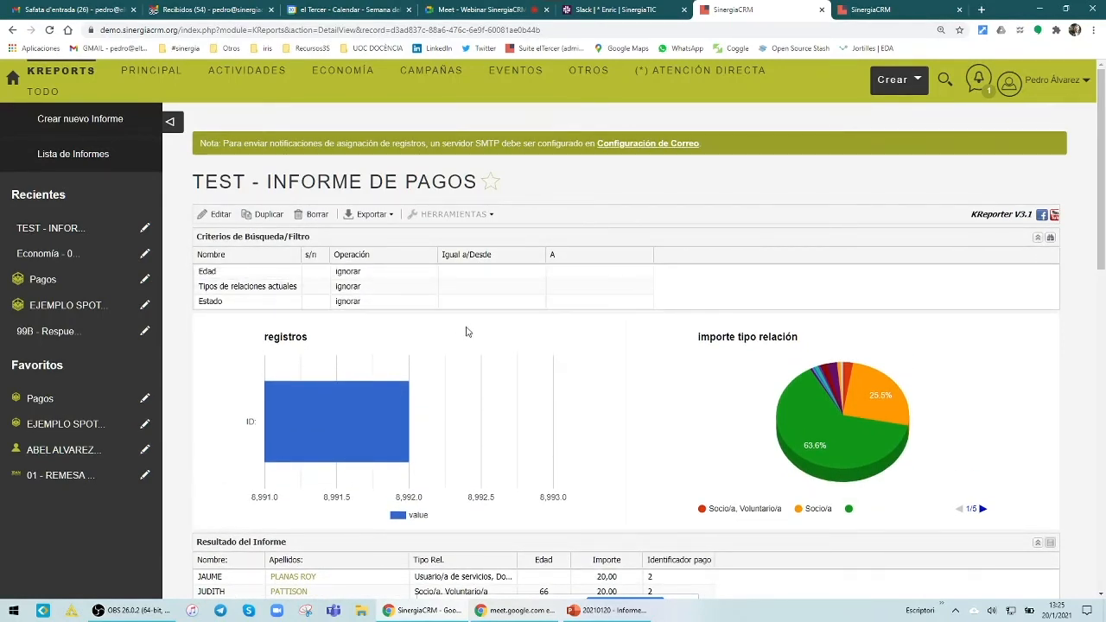
scroll(743, 415, down, 4)
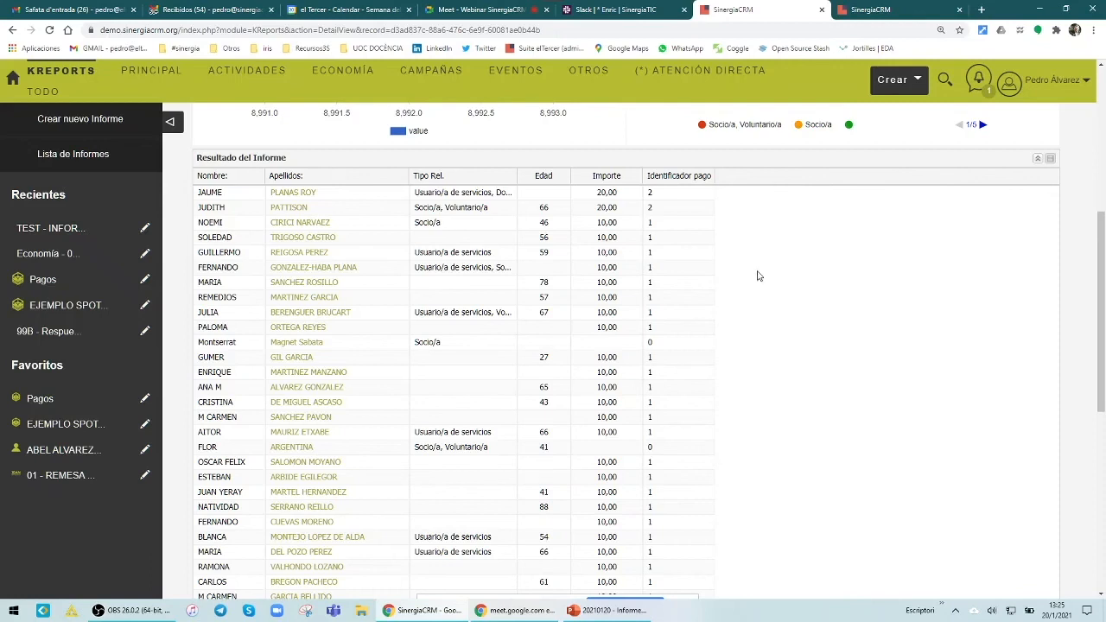
scroll(317, 378, up, 3)
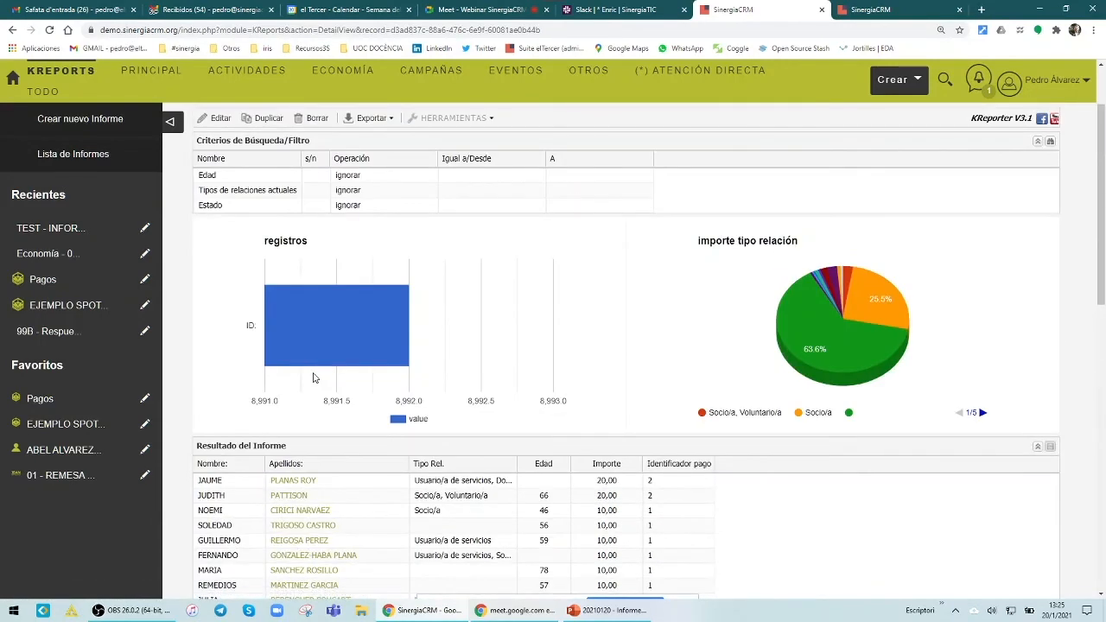
scroll(313, 377, up, 1)
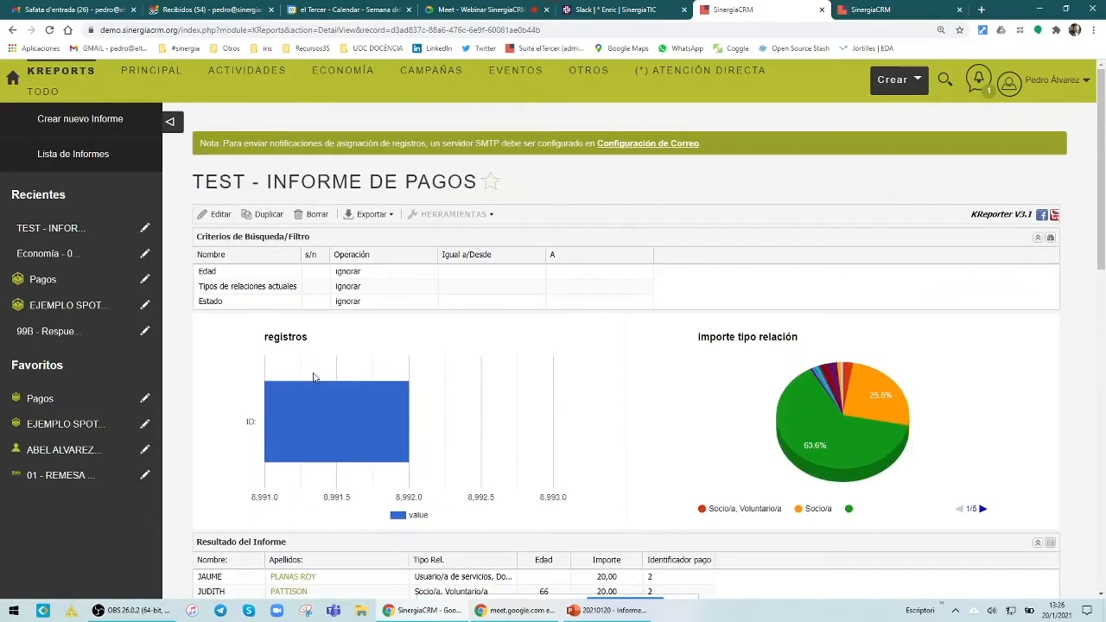
Step: Review the field settings in the editor, return to the report list and open Eventos - 04 - Asistencias: Seguimiento
click(219, 216)
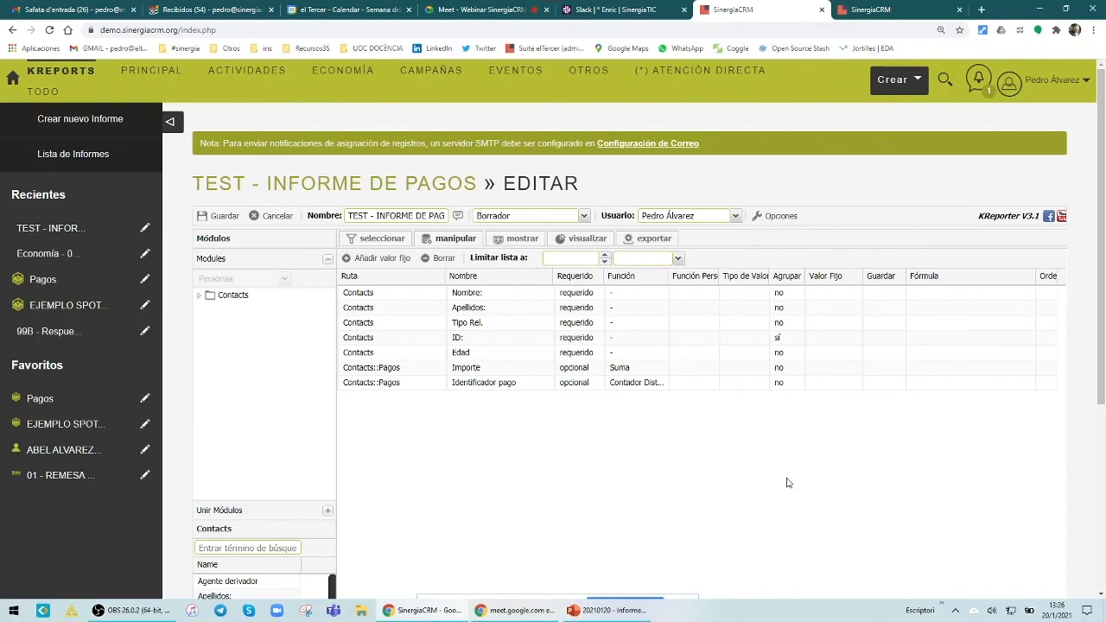
click(78, 155)
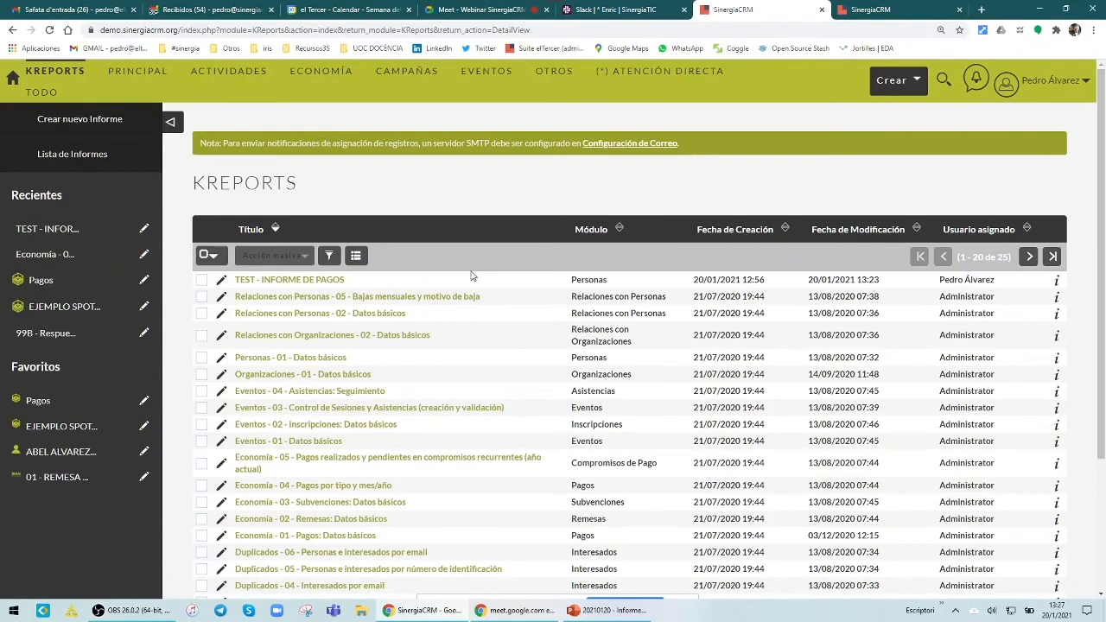
scroll(514, 302, down, 1)
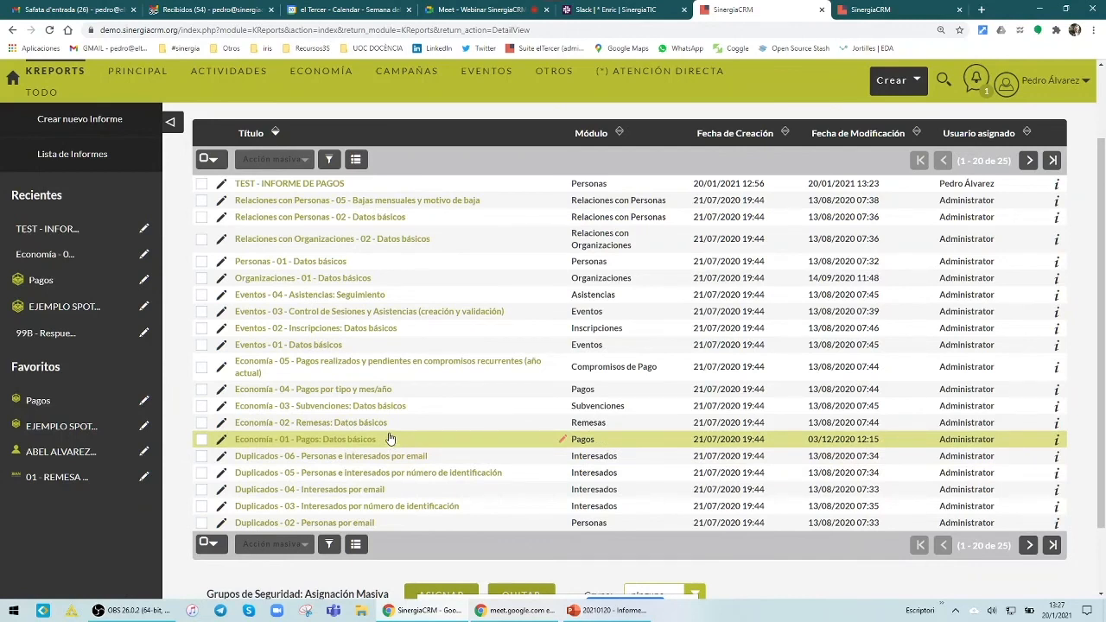
click(337, 296)
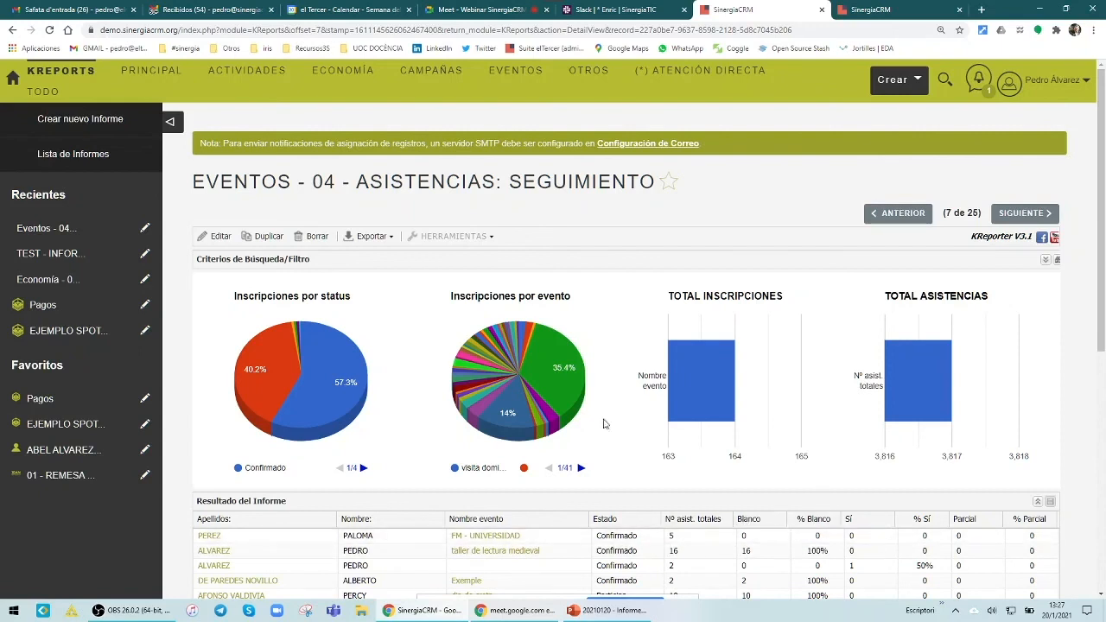
Step: Open the Asistencias report for editing and widen the Ruta and Función Personalizada columns
click(220, 237)
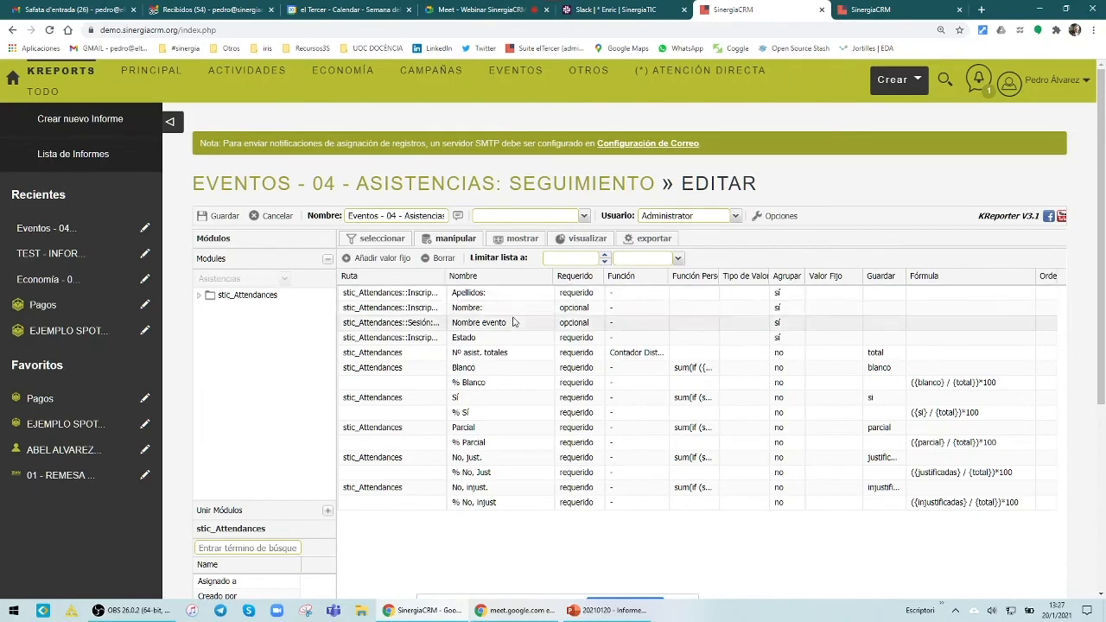
drag(447, 276, 463, 275)
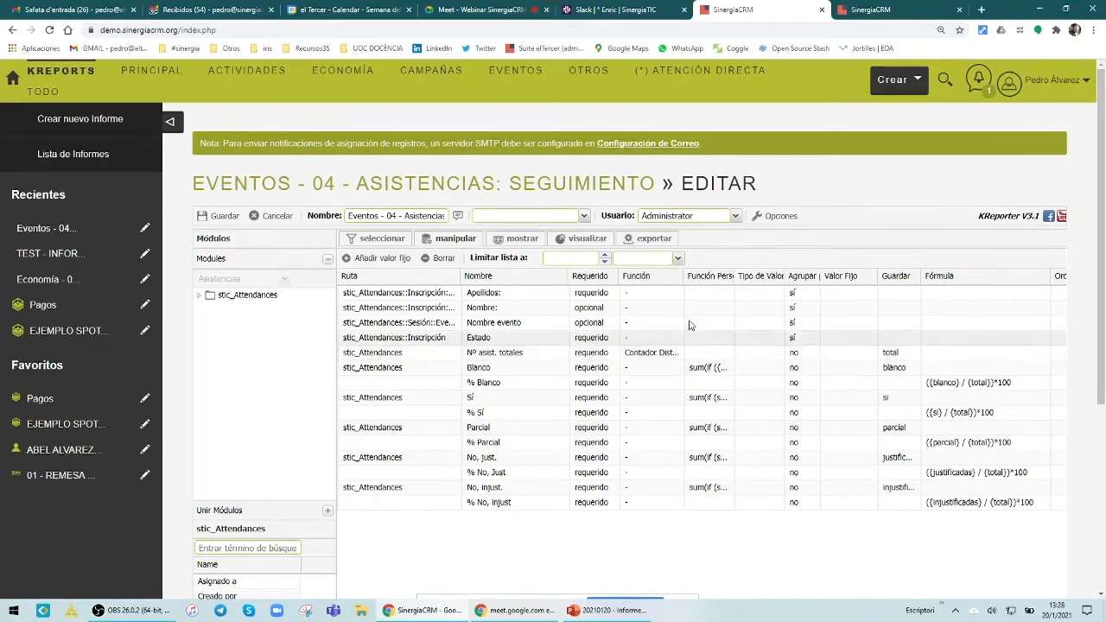
drag(736, 275, 838, 294)
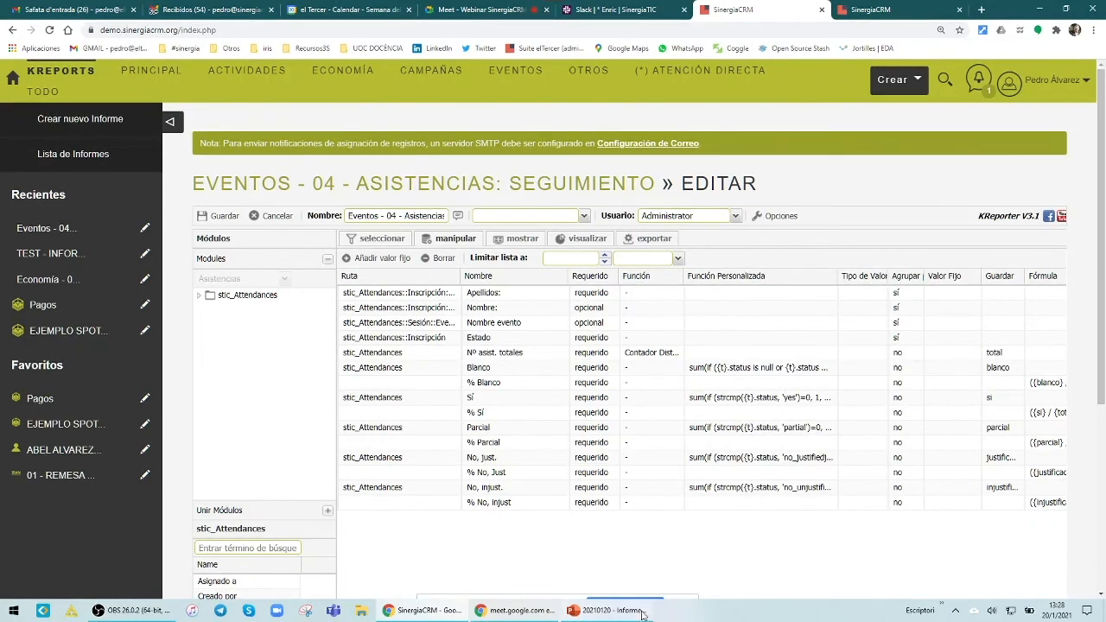
Step: Examine the Guardar and Fórmula columns, widen Función Personalizada to read its full expressions, and cancel the editing
scroll(855, 550, down, 2)
scroll(858, 550, down, 1)
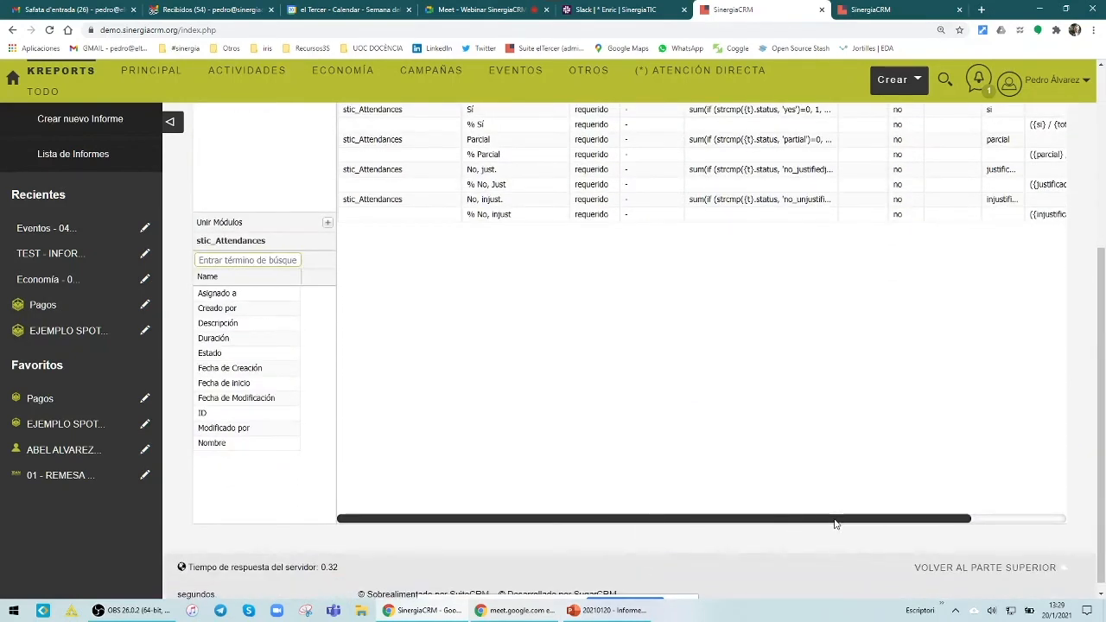
drag(834, 522, 931, 524)
scroll(837, 495, up, 2)
scroll(837, 495, up, 1)
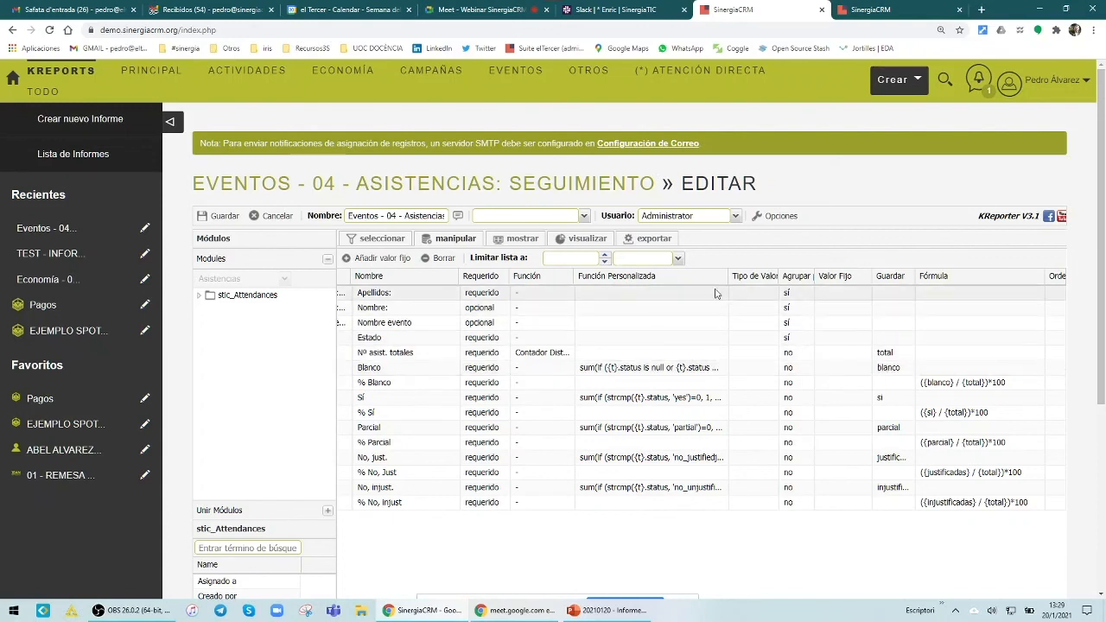
drag(727, 280, 817, 280)
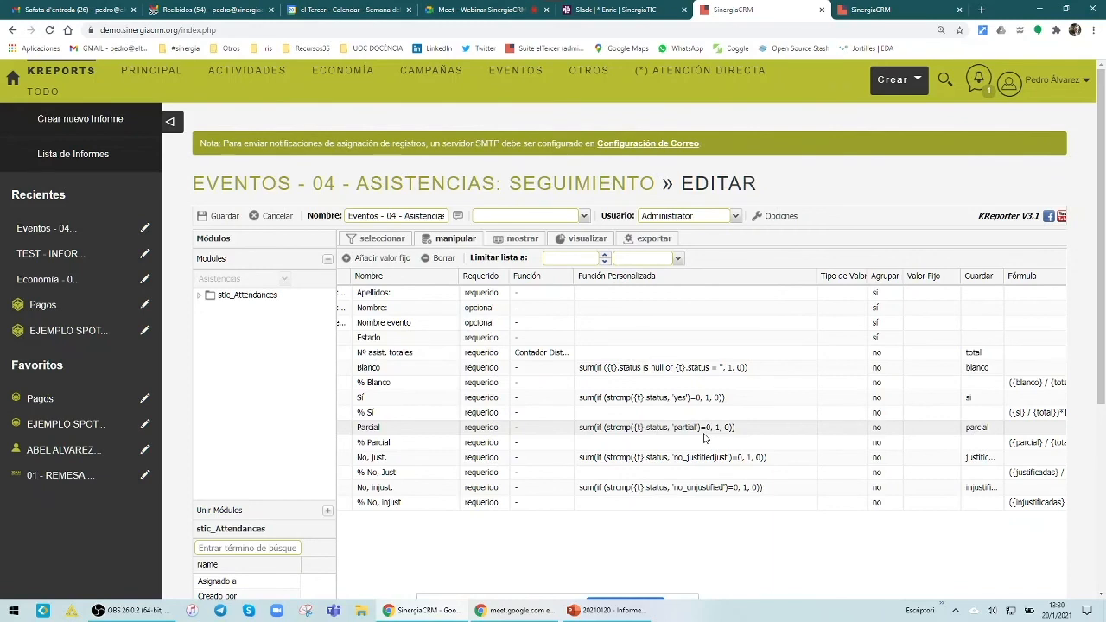
click(269, 220)
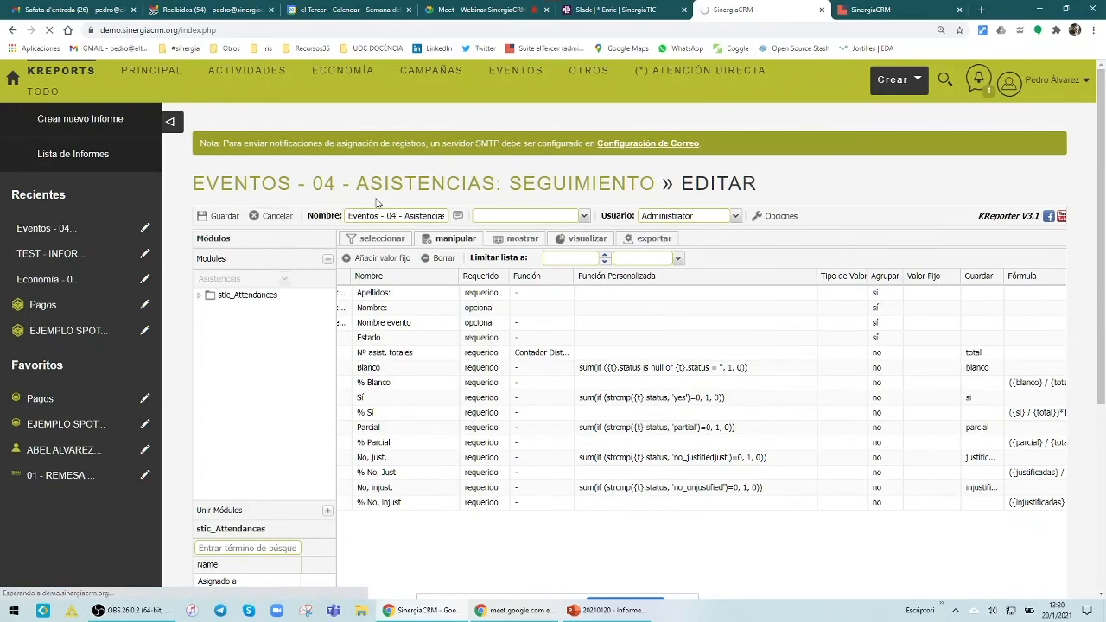